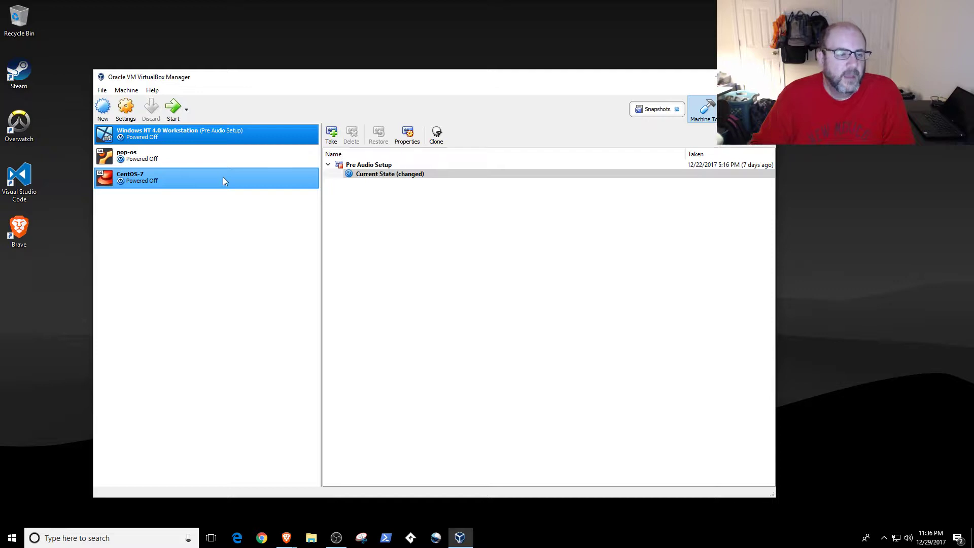
# Create a new VM named 'Windows NT 4.0 Server 1' with version Windows NT 4
pyautogui.click(104, 112)
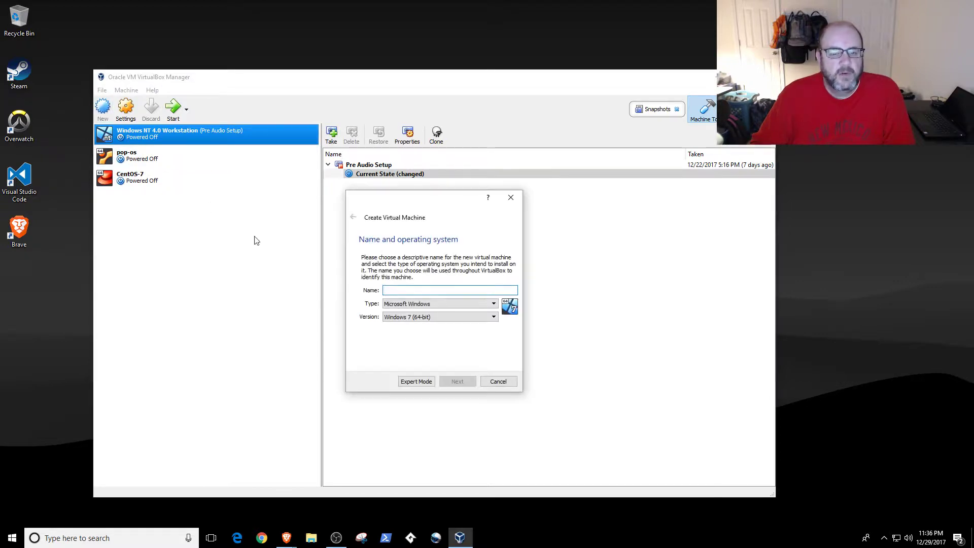
pyautogui.write('Windows')
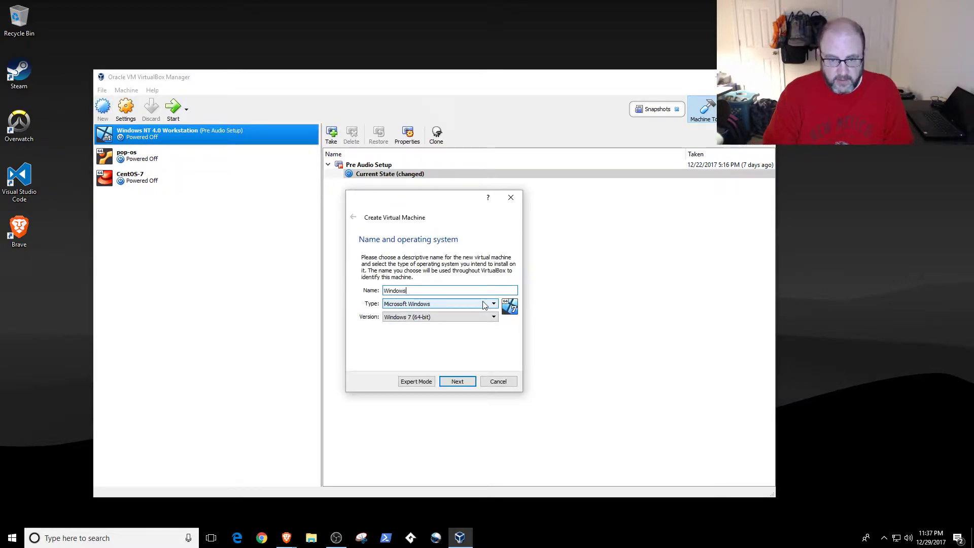
pyautogui.write(' NT 4.0 Server')
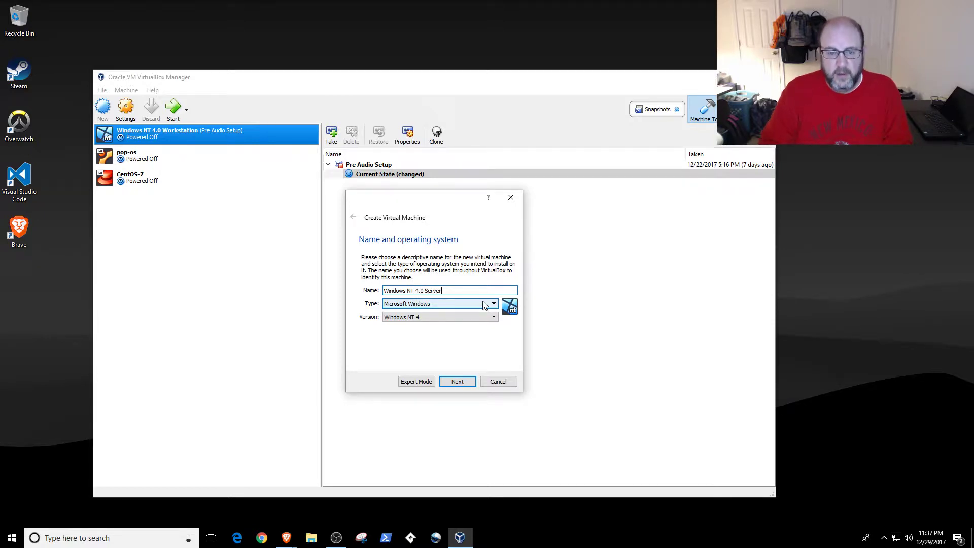
pyautogui.write(' 1')
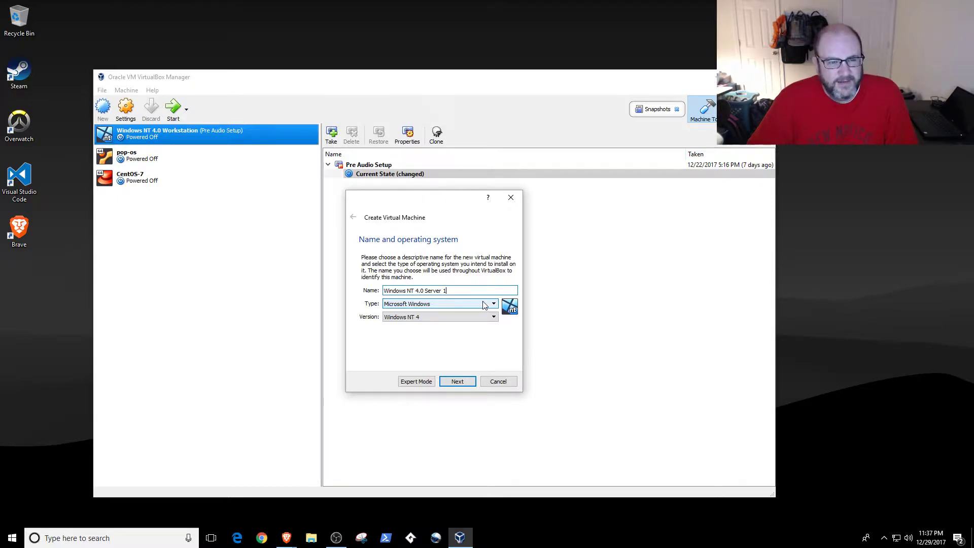
pyautogui.click(457, 381)
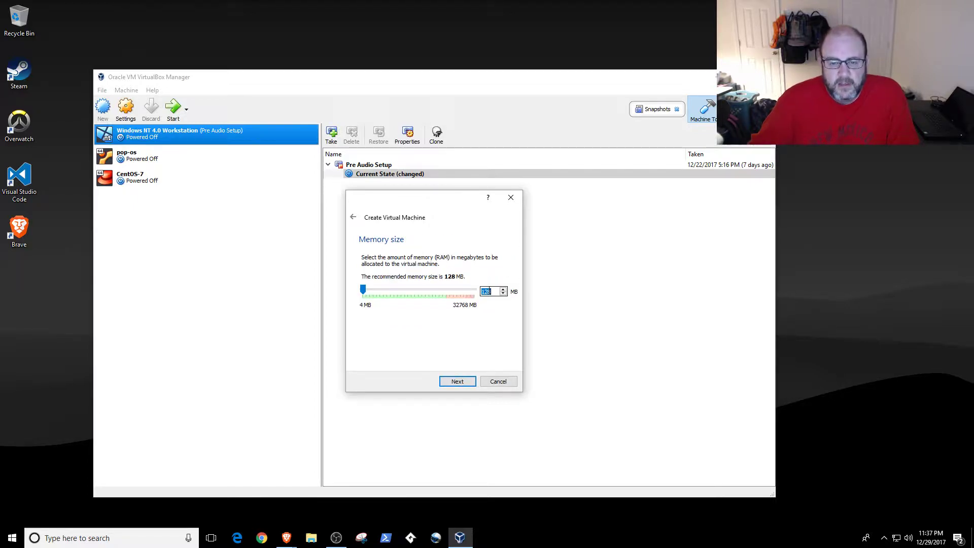
# Allocate 1024 MB of memory and choose to create a new VDI virtual hard disk
pyautogui.write('102')
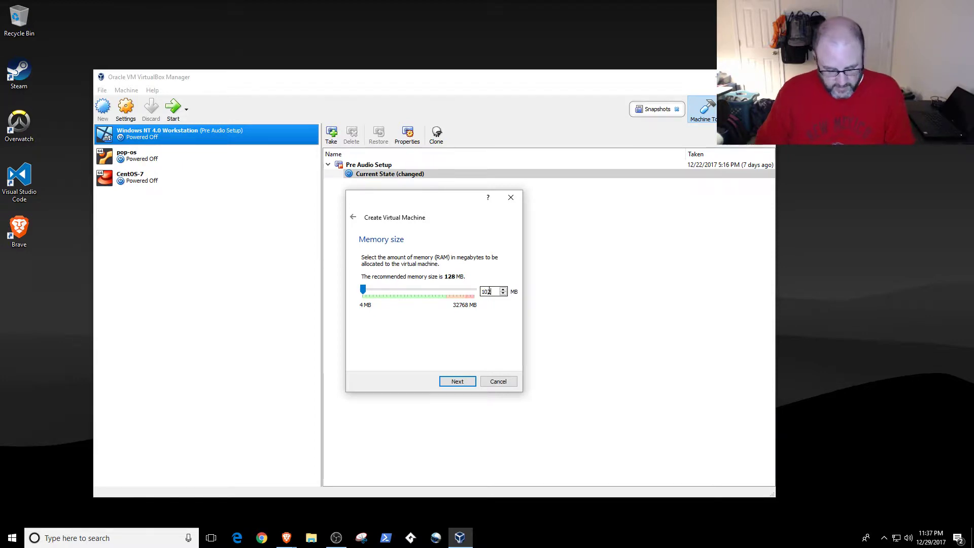
pyautogui.write('4')
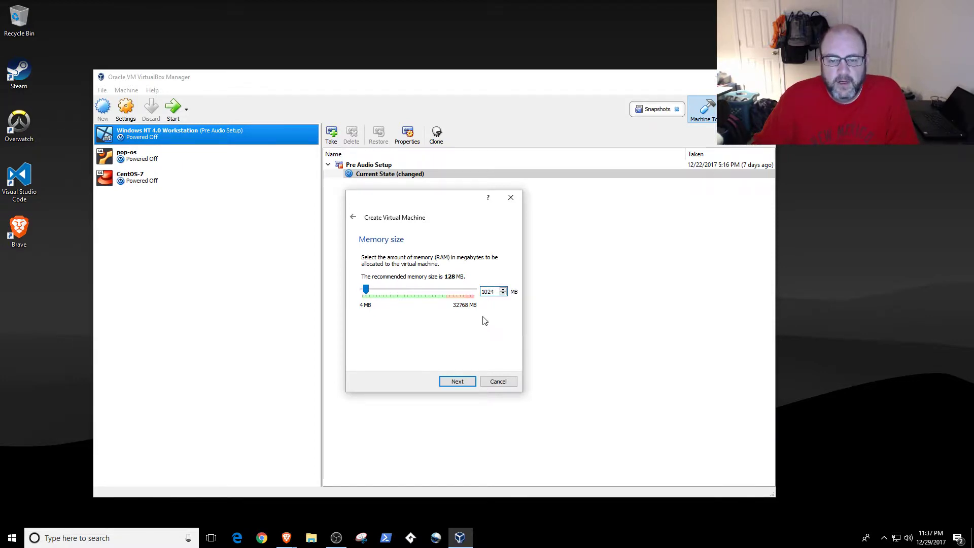
pyautogui.click(467, 382)
pyautogui.click(464, 382)
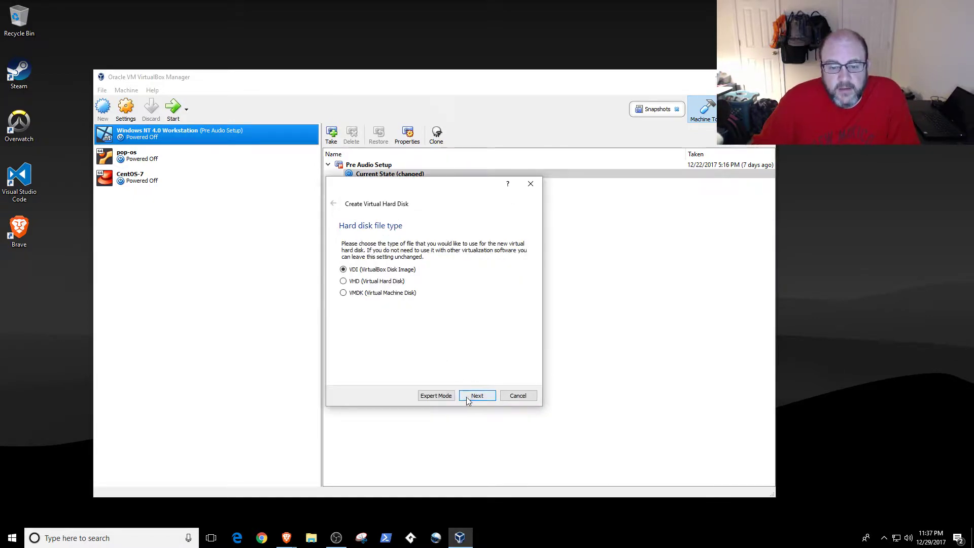
pyautogui.click(465, 396)
pyautogui.click(467, 396)
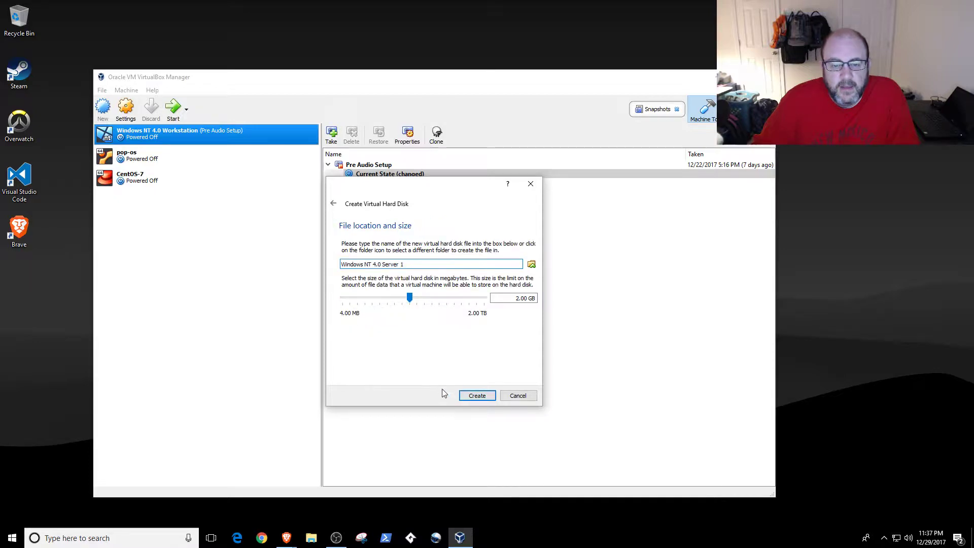
# Set the virtual disk size to 4 GB and create the VM
pyautogui.click(409, 268)
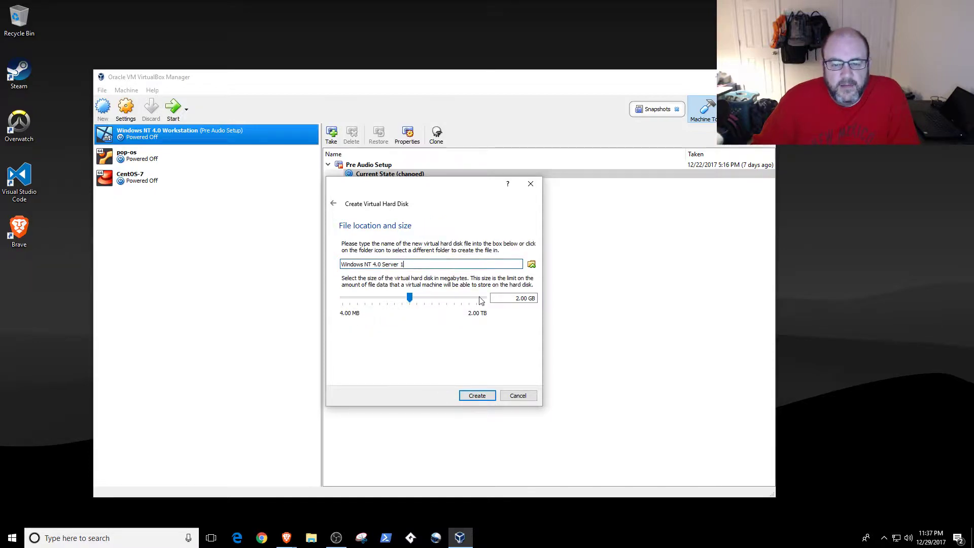
pyautogui.click(516, 298)
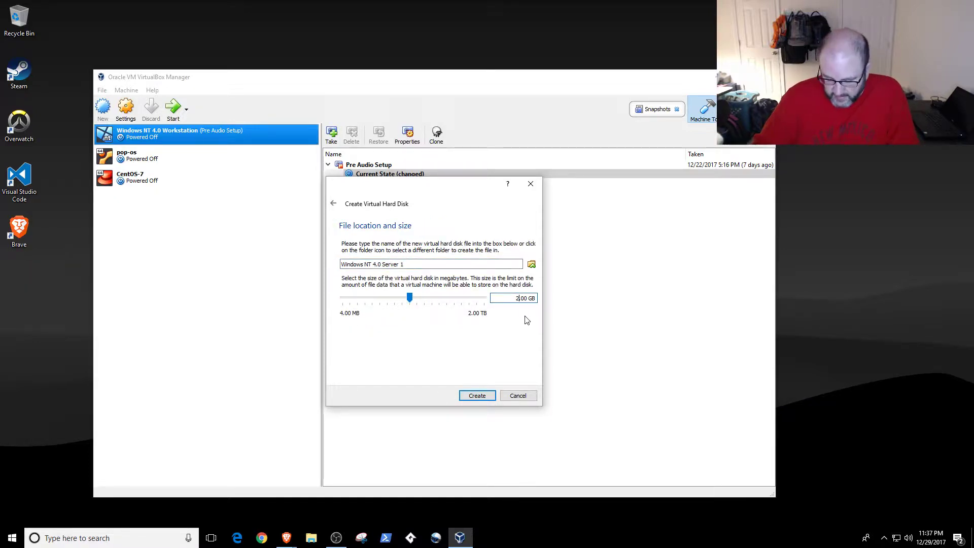
pyautogui.press('BackSpace')
pyautogui.write('40')
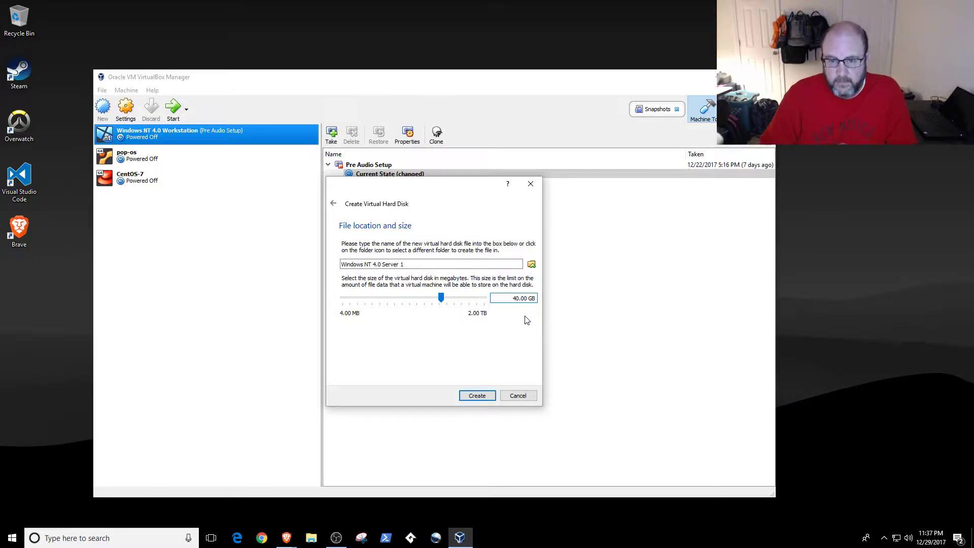
pyautogui.press('BackSpace')
pyautogui.press('BackSpace')
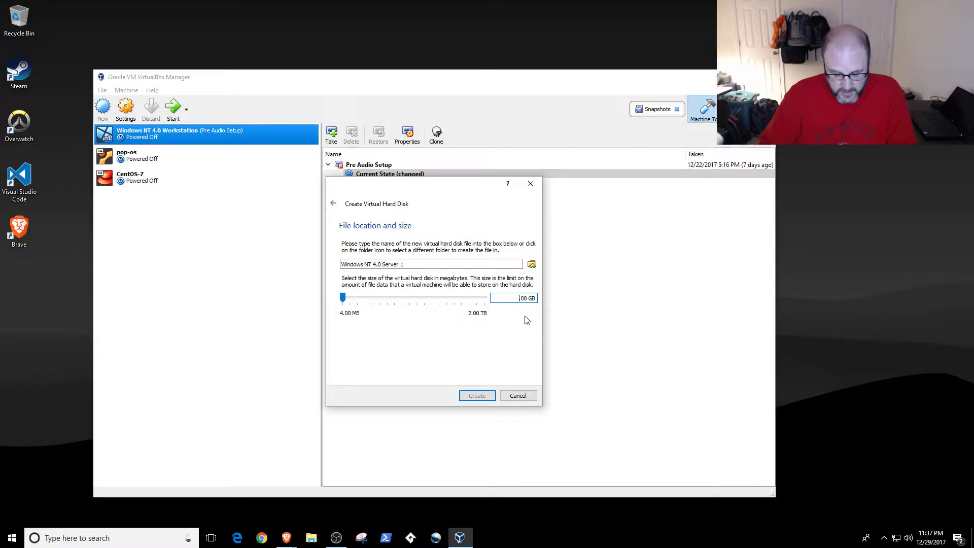
pyautogui.write('4')
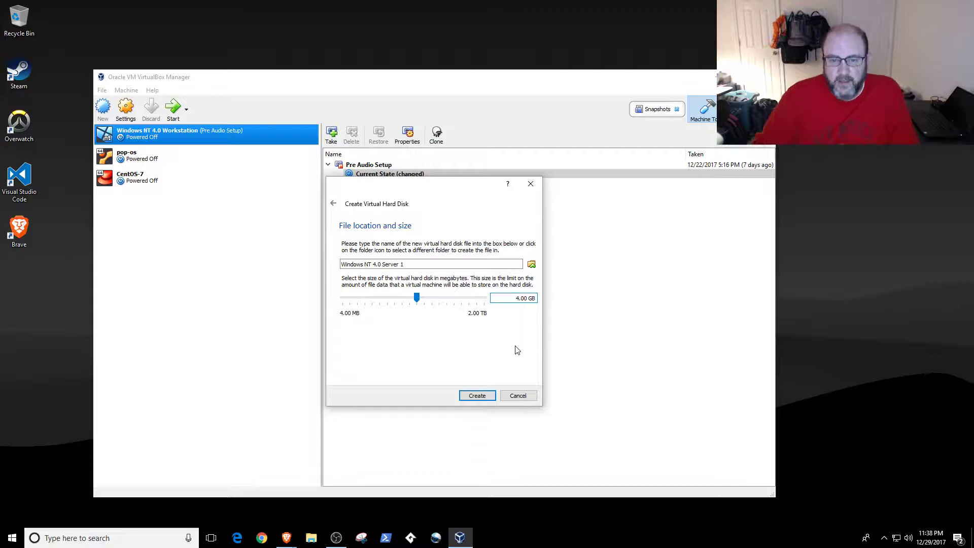
pyautogui.click(482, 398)
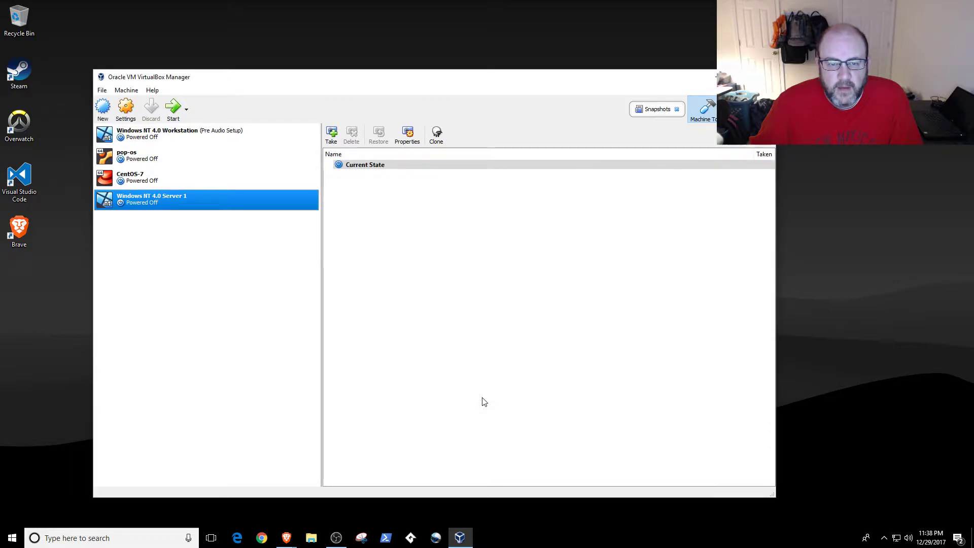
# Start Windows NT 4.0 Server 1 with NT4_SVR.iso selected as the start-up disk
pyautogui.rightClick(168, 197)
pyautogui.click(120, 205)
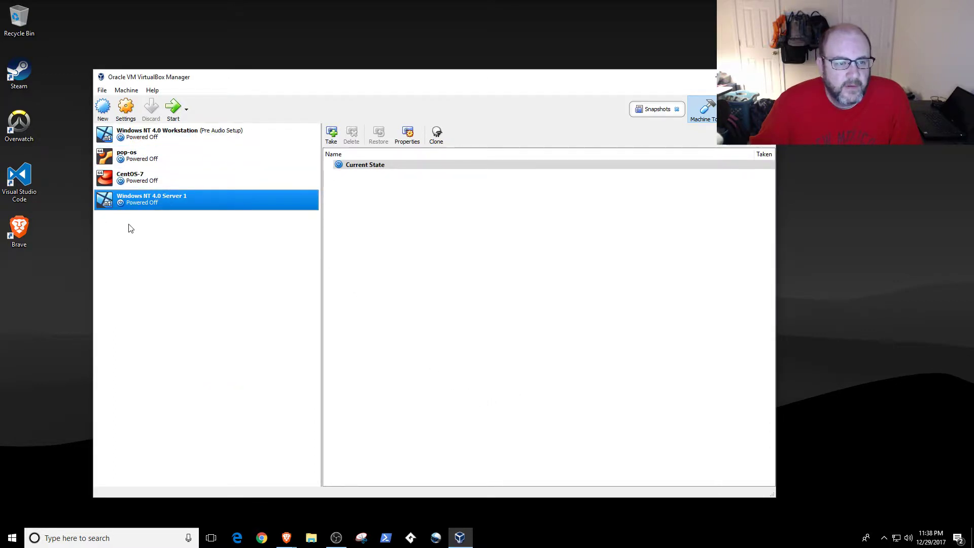
pyautogui.click(173, 107)
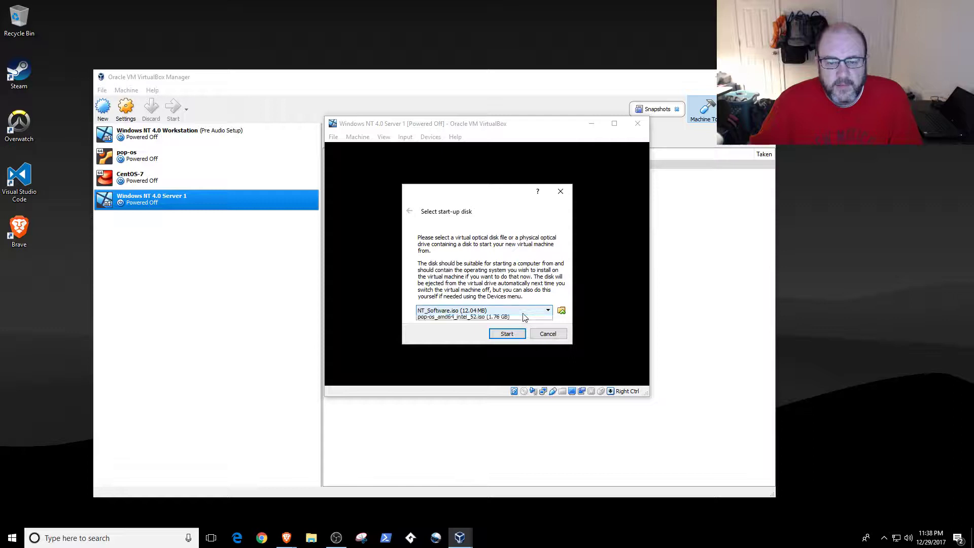
pyautogui.click(524, 313)
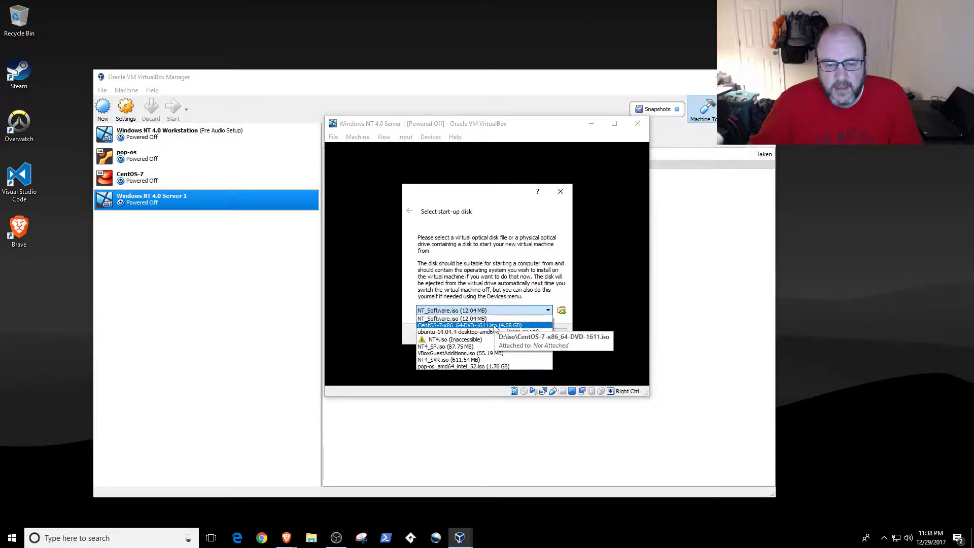
pyautogui.click(485, 359)
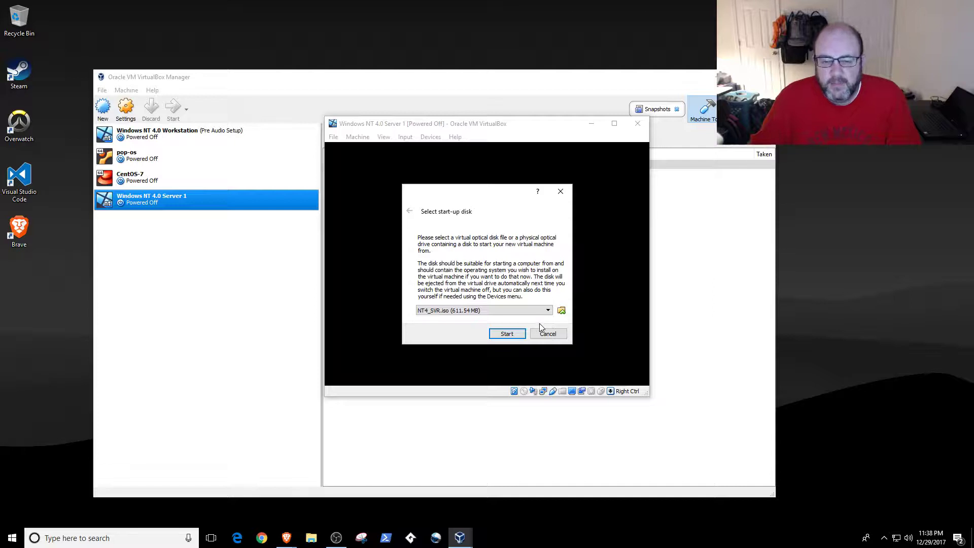
pyautogui.click(505, 336)
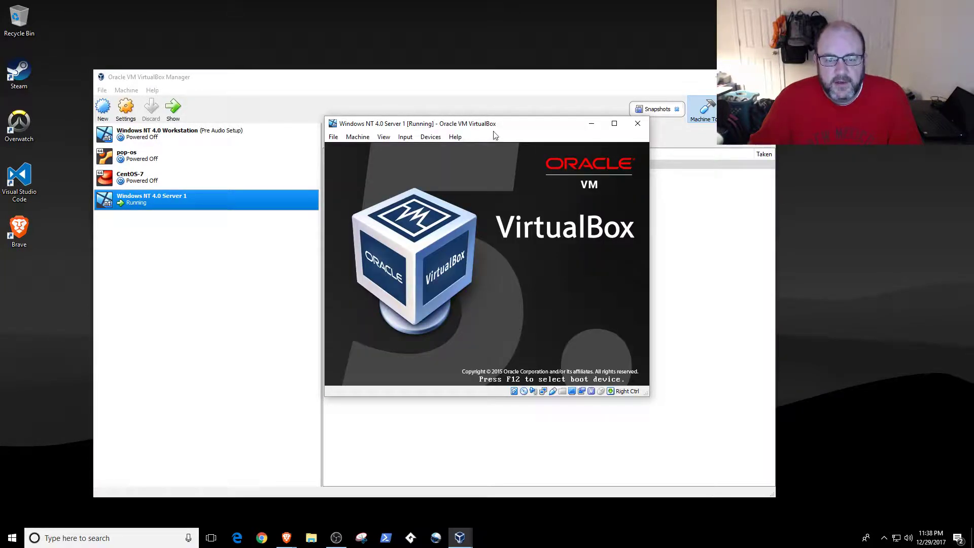
# Move the VM window higher on screen while it boots into NT Setup
pyautogui.moveTo(492, 127); pyautogui.dragTo(443, 87)
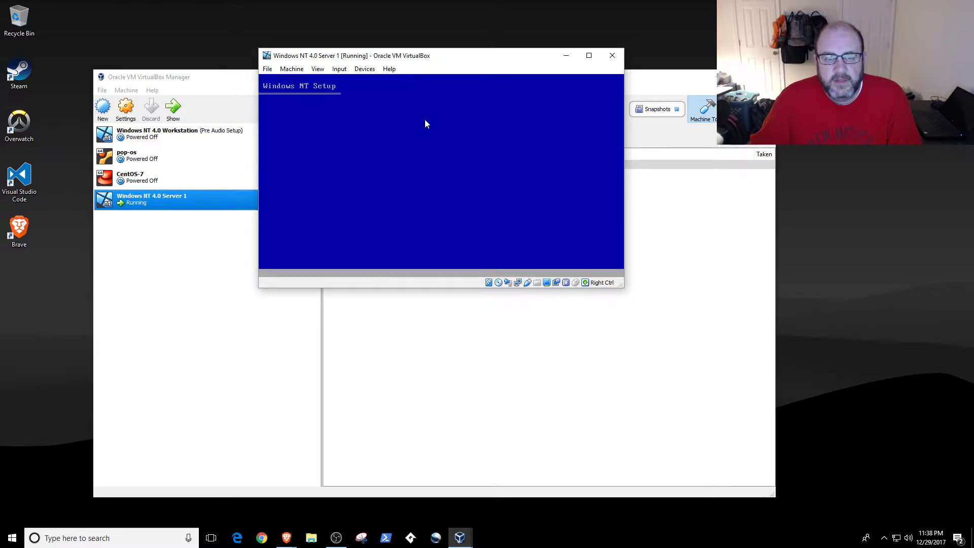
pyautogui.moveTo(443, 59); pyautogui.dragTo(448, 42)
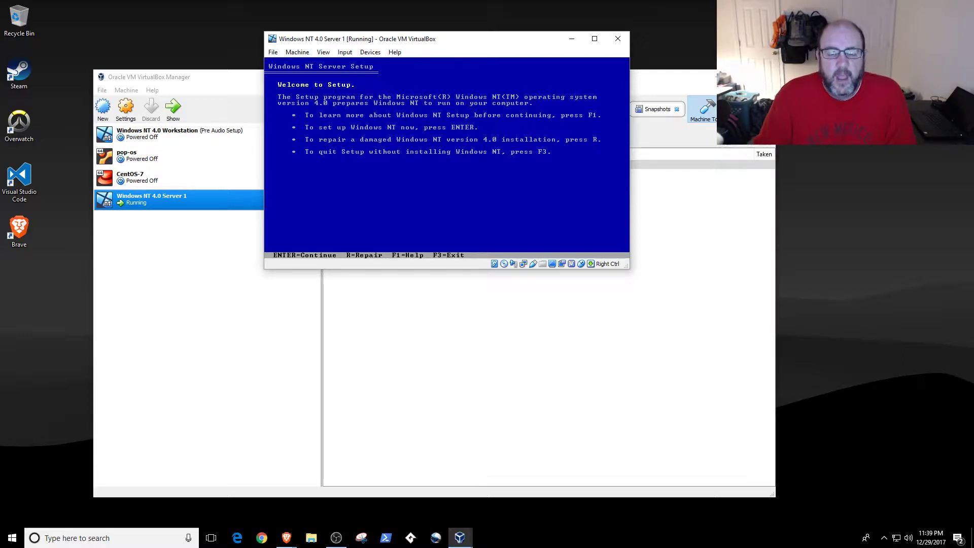
# Begin NT Setup, skip extra storage devices and the blank-disk warning, and accept the licence
pyautogui.press('Return')
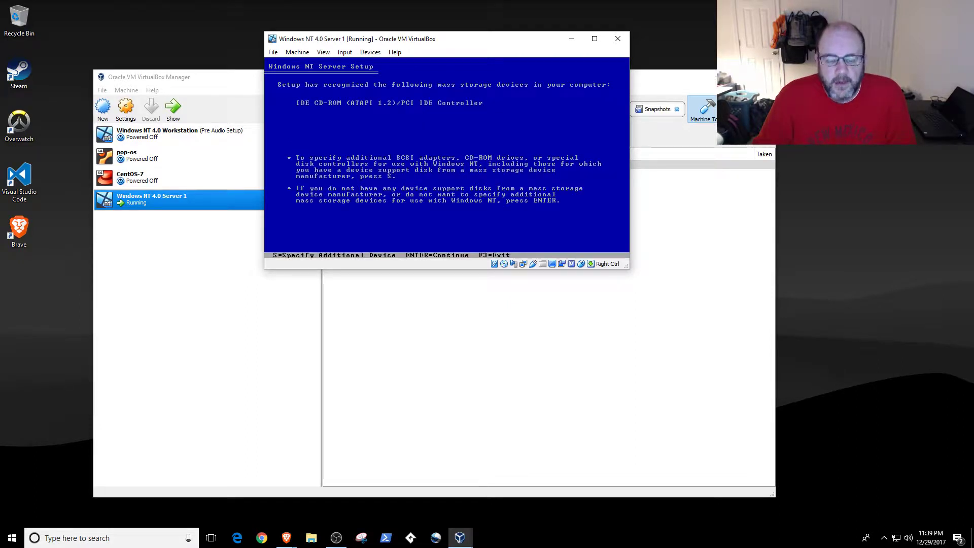
pyautogui.press('Return')
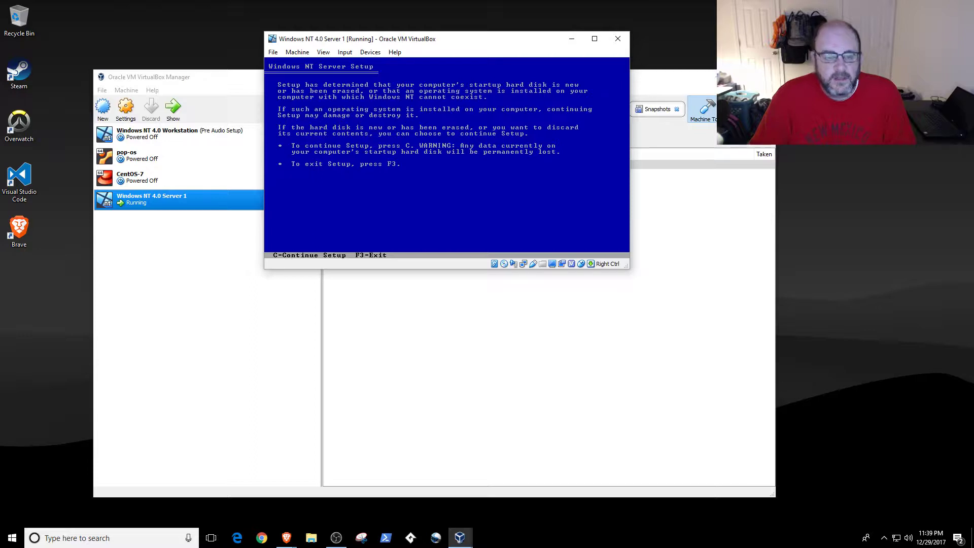
pyautogui.press('c')
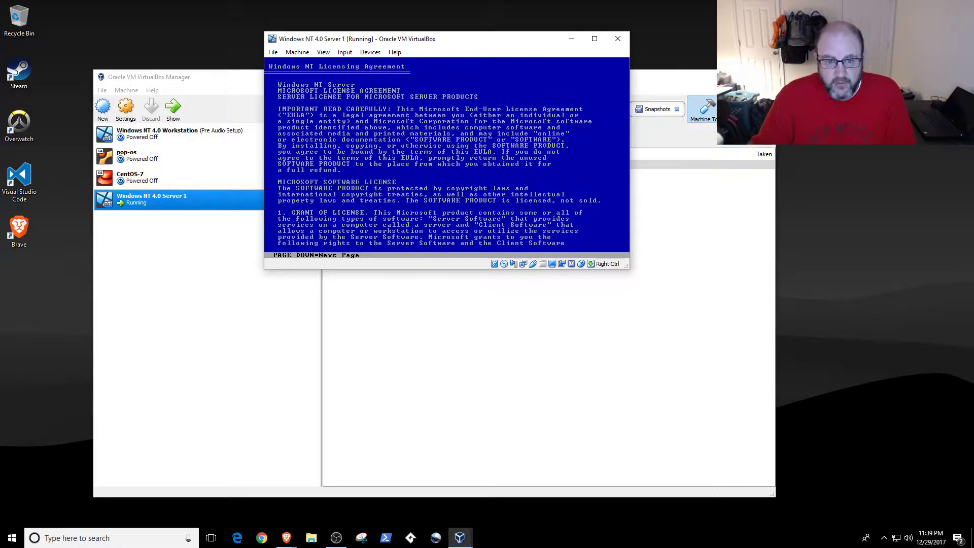
pyautogui.press('pagedown')
pyautogui.press('pagedown')
pyautogui.press('pagedown')
pyautogui.press('pagedown')
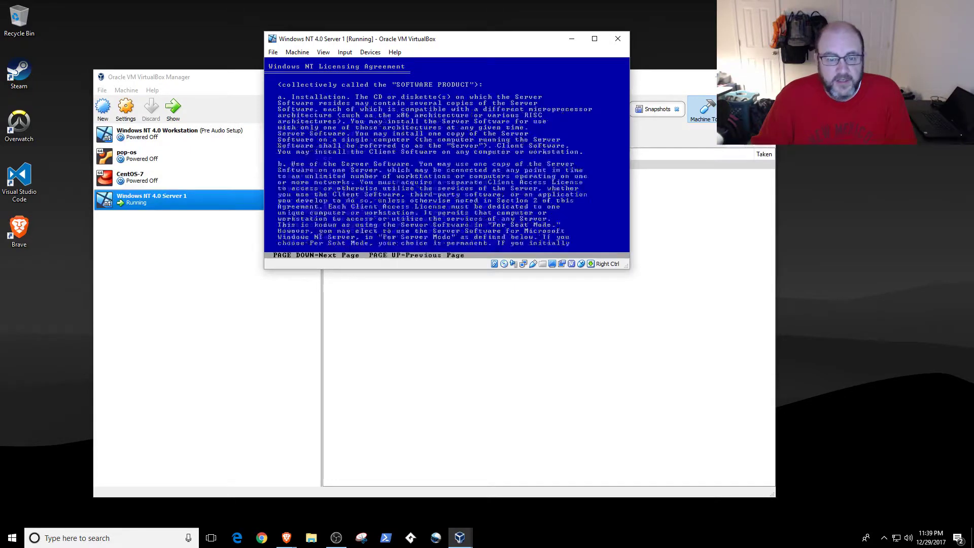
pyautogui.press('pagedown')
pyautogui.press('pagedown')
pyautogui.press('pagedown')
pyautogui.press('pagedown')
pyautogui.press('pagedown')
pyautogui.press('pagedown')
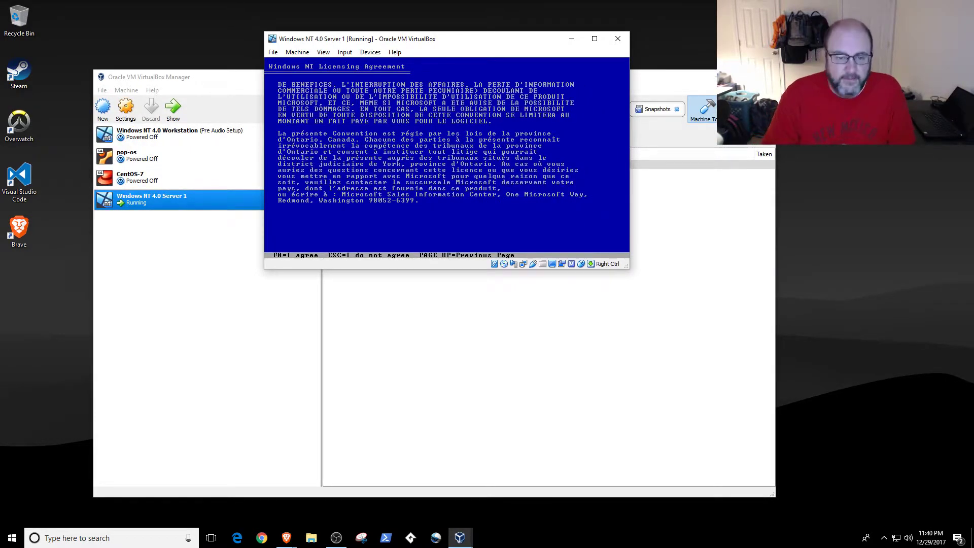
pyautogui.press('F8')
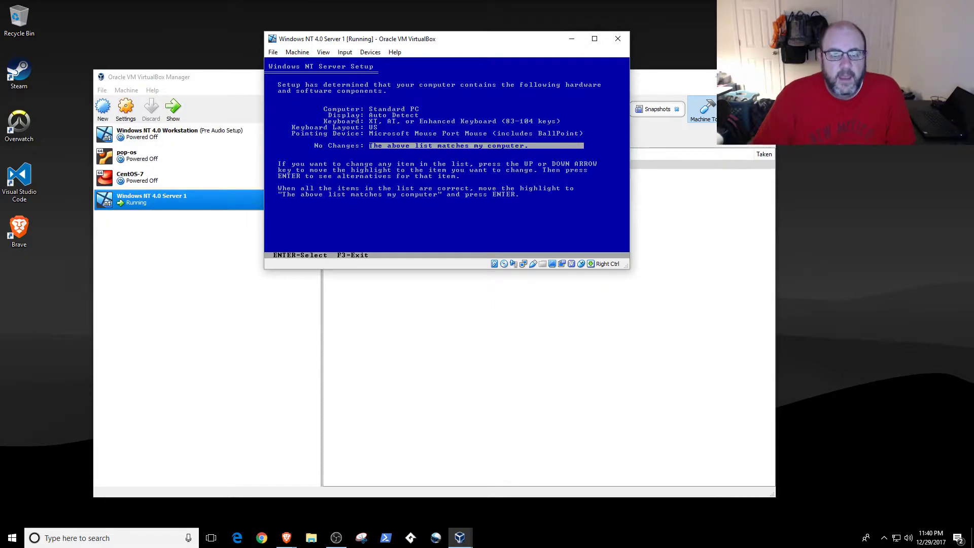
# Confirm the detected hardware, format the 4095 MB partition as NTFS, and install into \WINNT
pyautogui.press('Up')
pyautogui.press('Up')
pyautogui.press('Up')
pyautogui.press('Up')
pyautogui.press('Up')
pyautogui.press('Down')
pyautogui.press('Down')
pyautogui.press('Down')
pyautogui.press('Down')
pyautogui.press('Down')
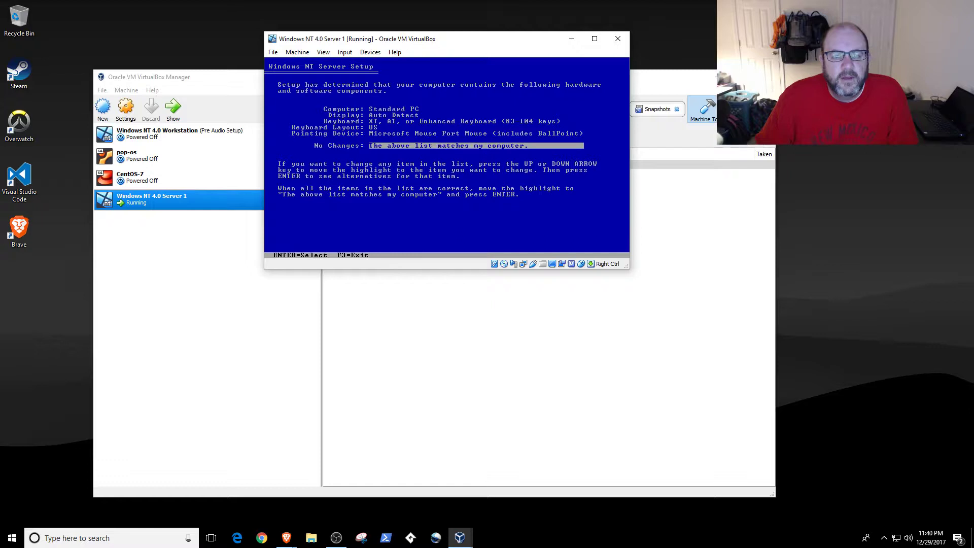
pyautogui.press('Return')
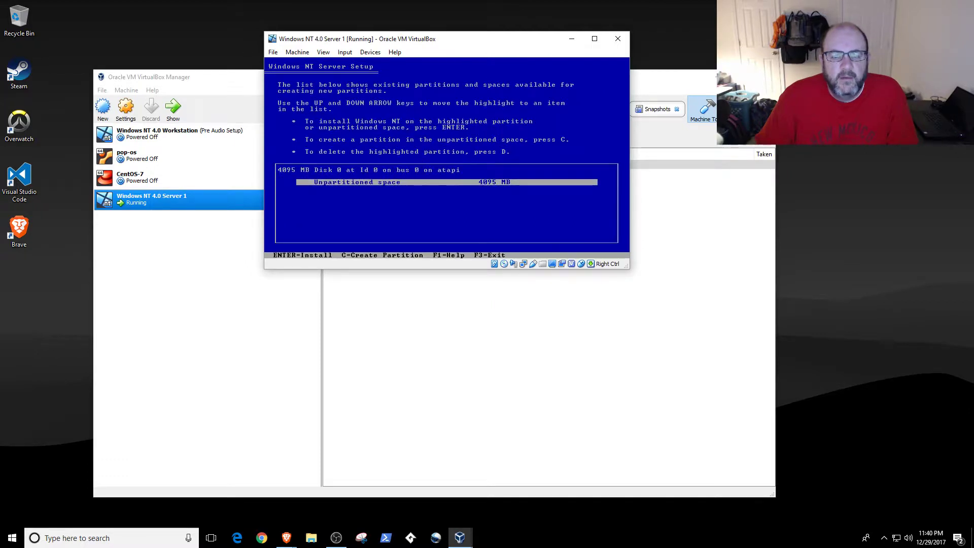
pyautogui.press('Return')
pyautogui.press('Down')
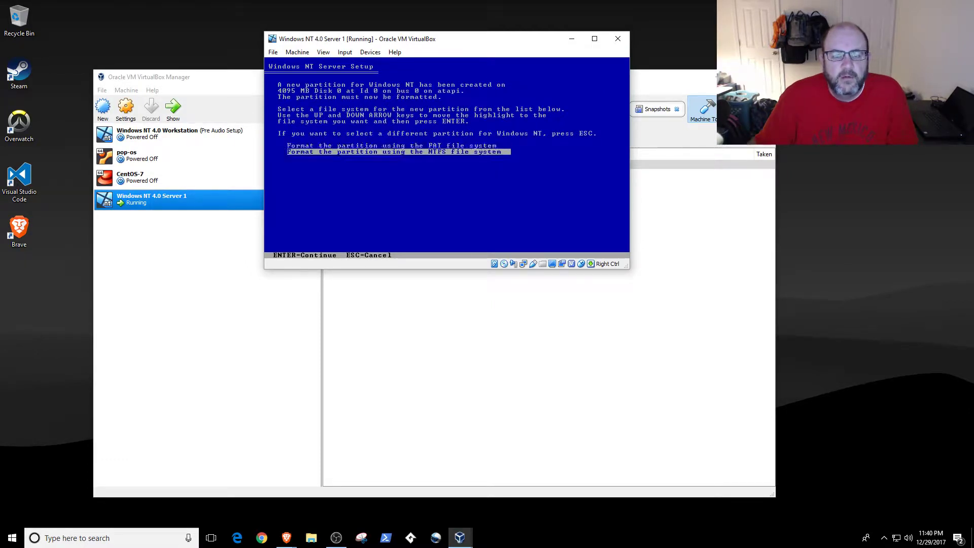
pyautogui.press('Return')
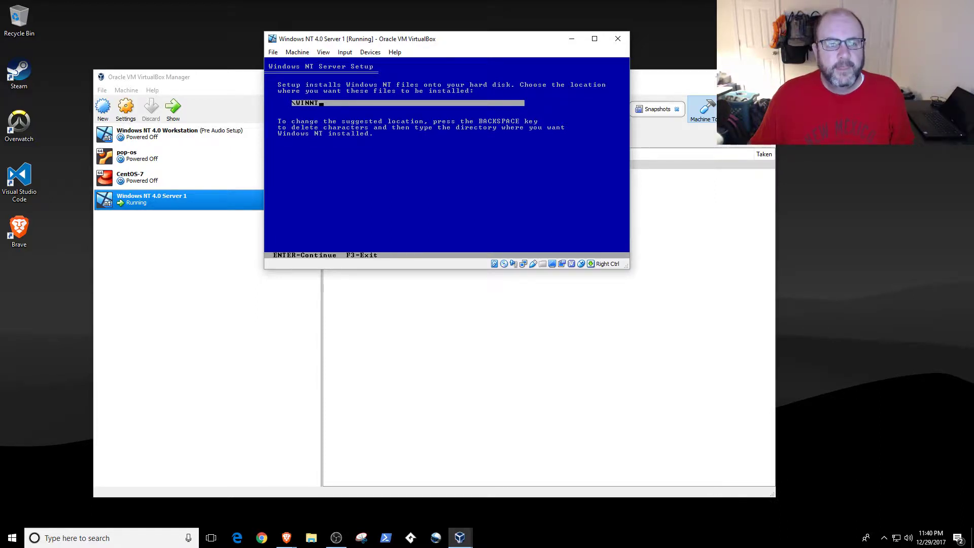
pyautogui.press('Return')
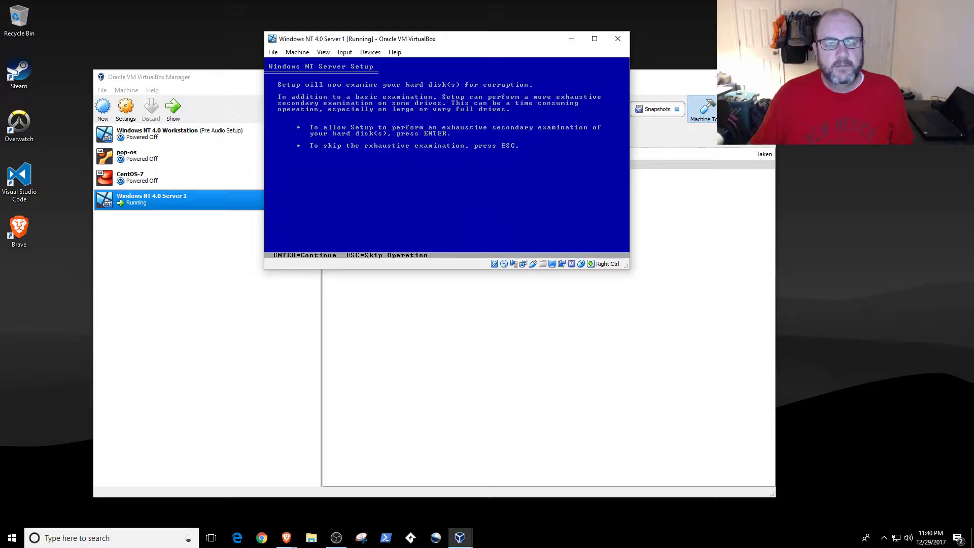
pyautogui.press('Return')
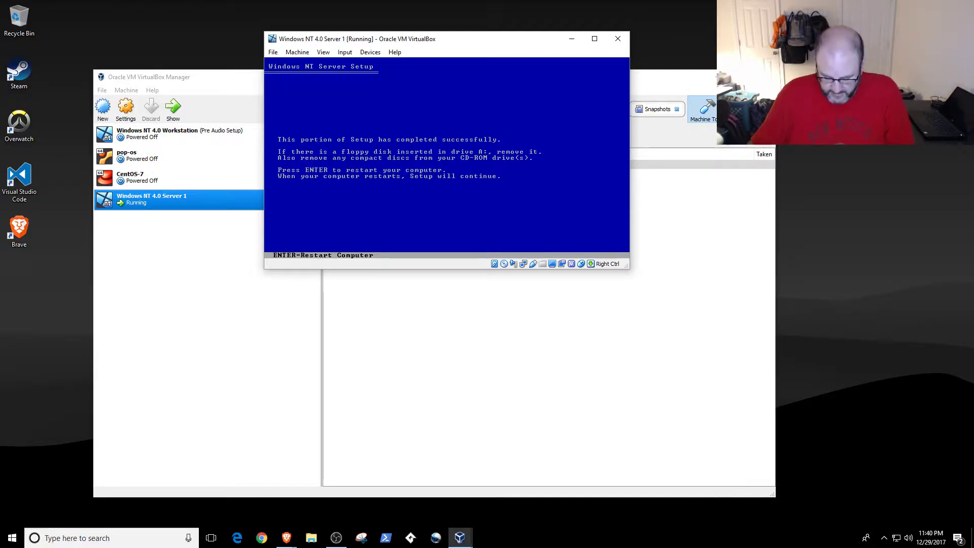
# Eject the setup disc from the virtual optical drive and restart the VM
pyautogui.click(360, 52)
pyautogui.moveTo(385, 64)
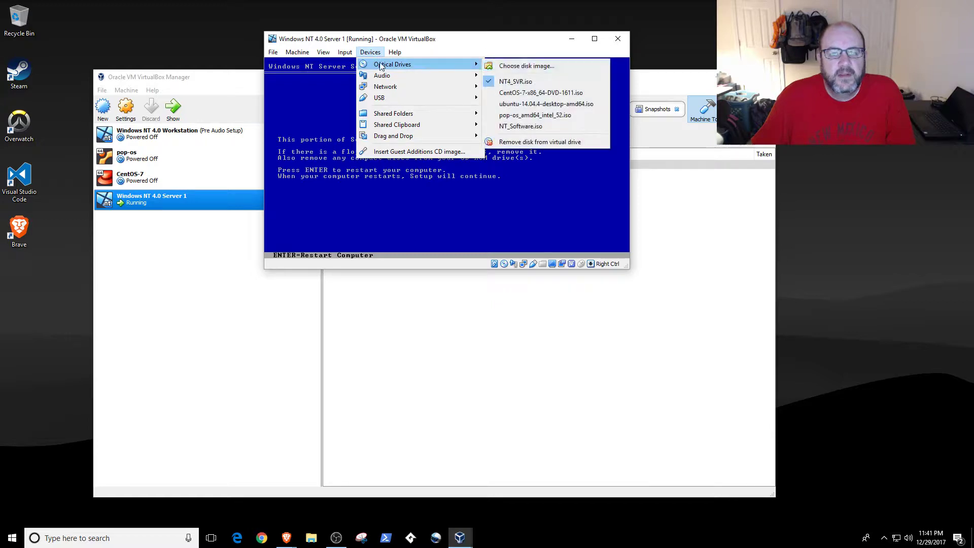
pyautogui.click(513, 82)
pyautogui.press('Return')
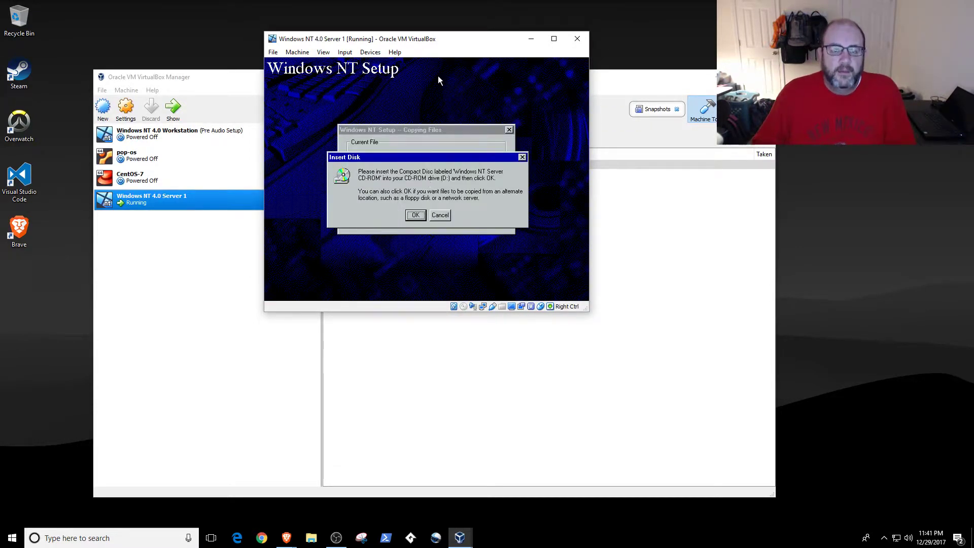
# Mount NT4_SVR.iso in the virtual CD drive and confirm the Insert Disk prompt
pyautogui.click(370, 53)
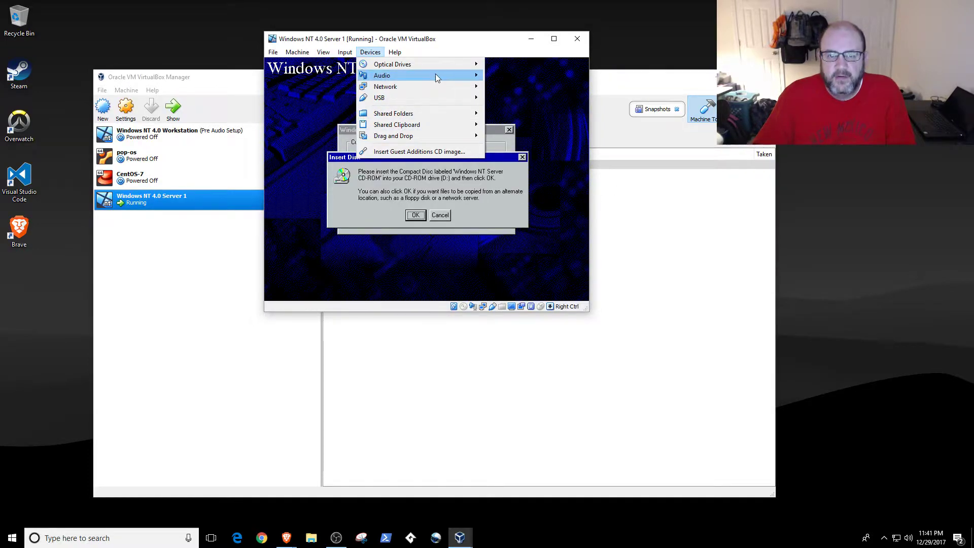
pyautogui.moveTo(438, 66)
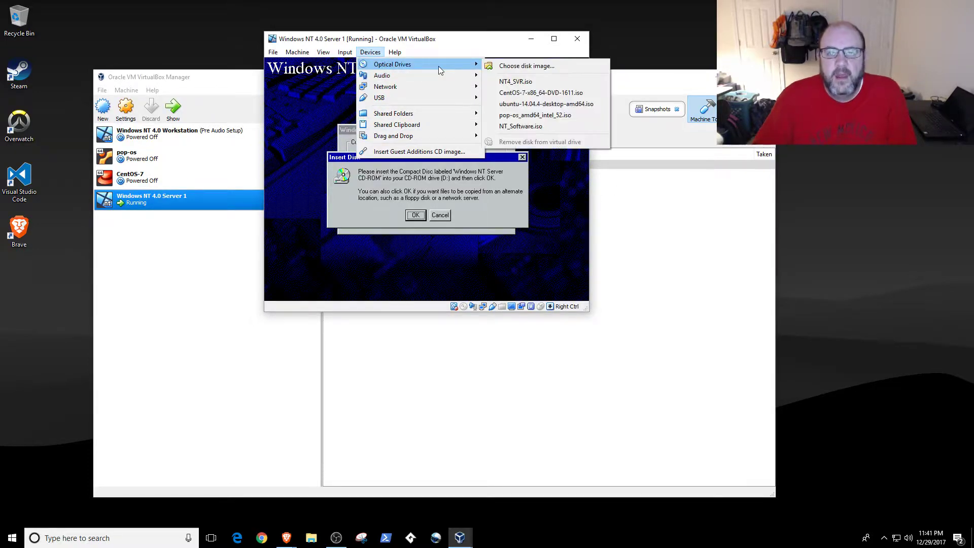
pyautogui.click(505, 82)
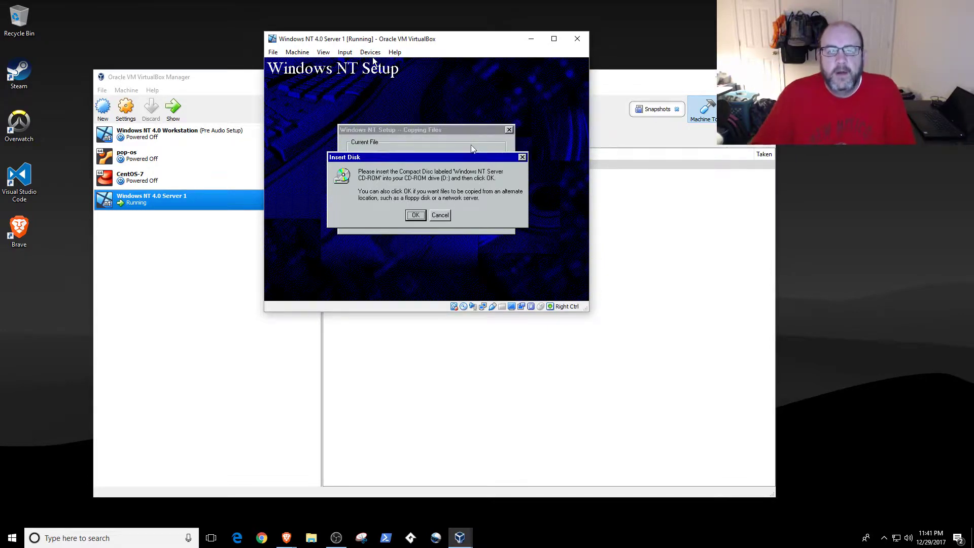
pyautogui.press('Return')
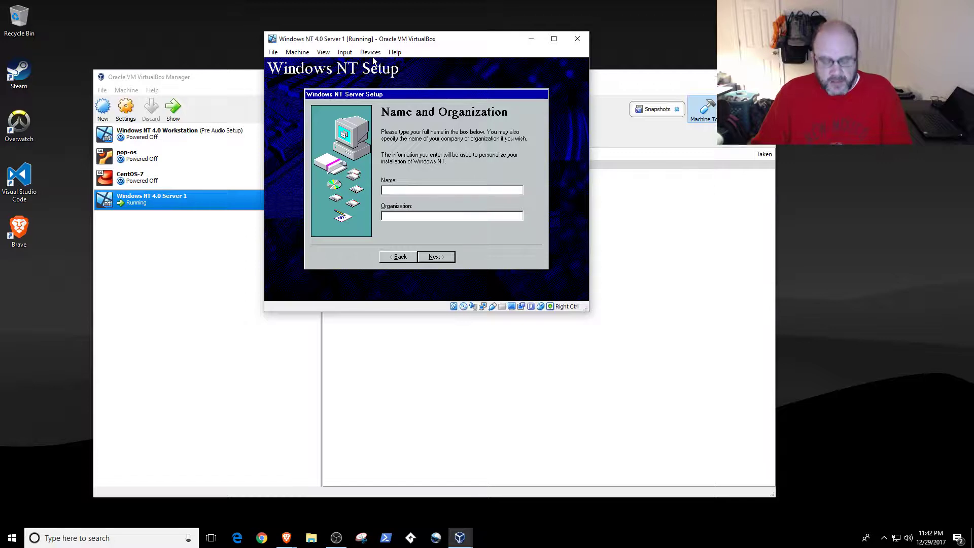
# Enter the owner's name and organization 'TFD', then continue through CD key registration
pyautogui.write('John')
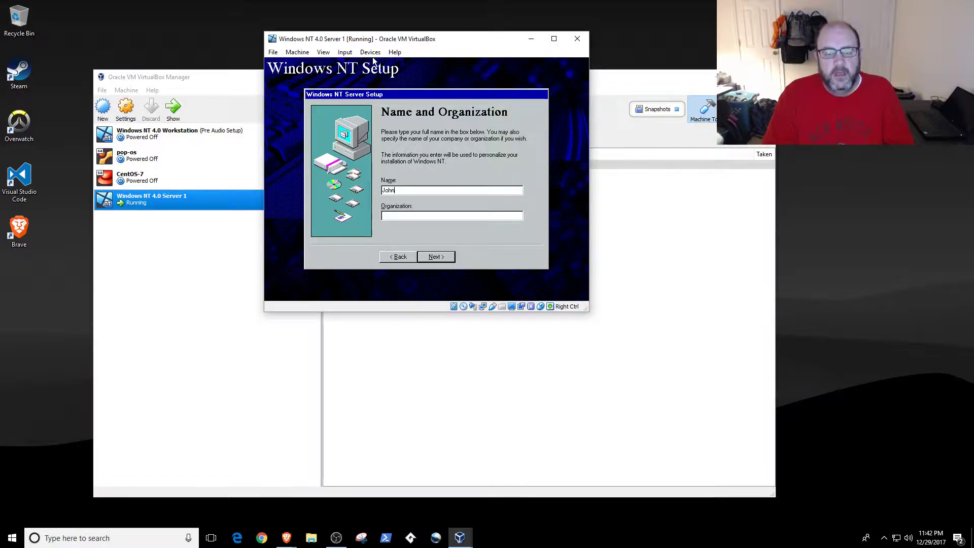
pyautogui.press('Tab')
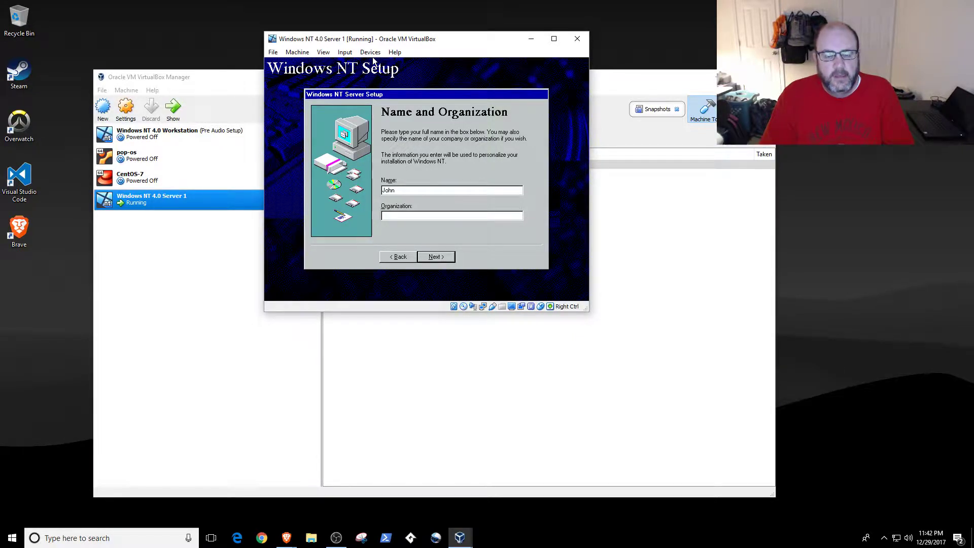
pyautogui.write('TFD')
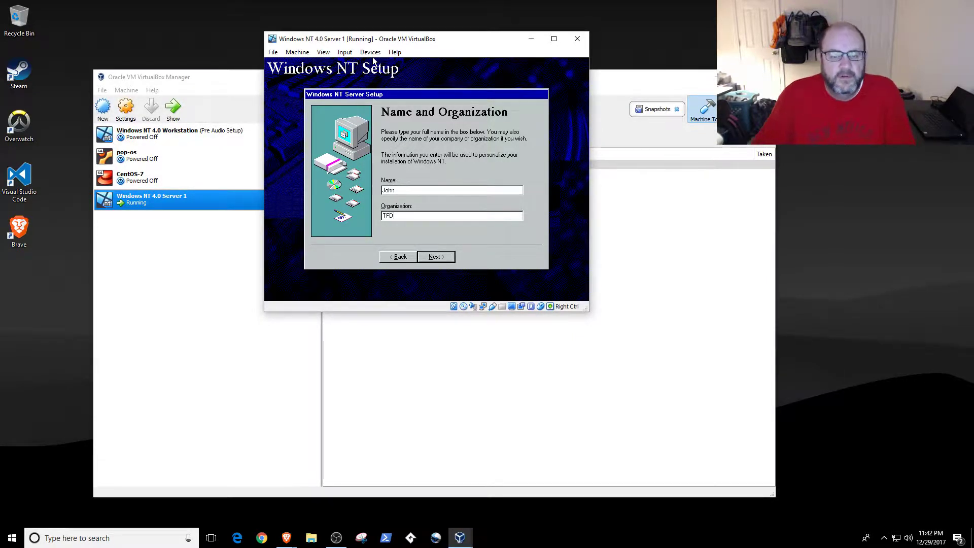
pyautogui.click(435, 257)
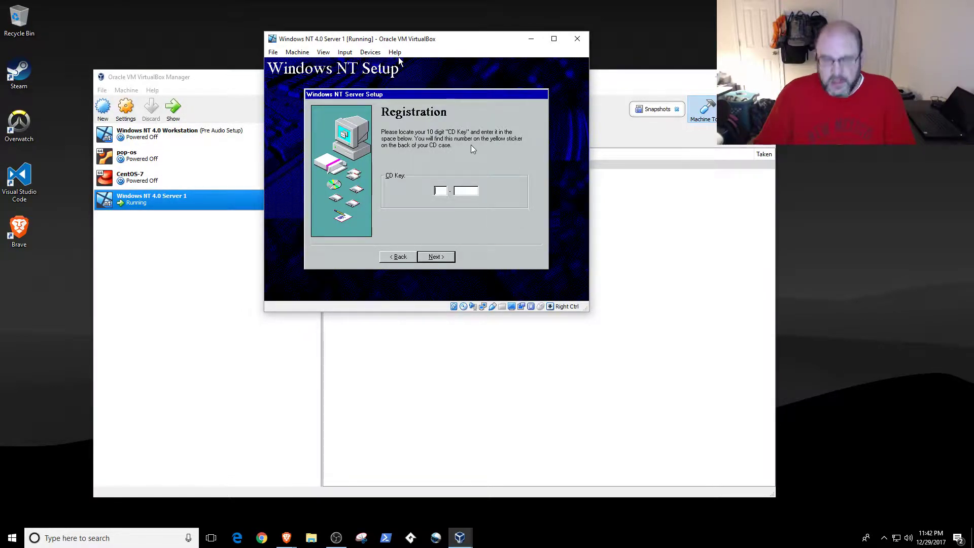
pyautogui.moveTo(446, 40); pyautogui.dragTo(262, 9)
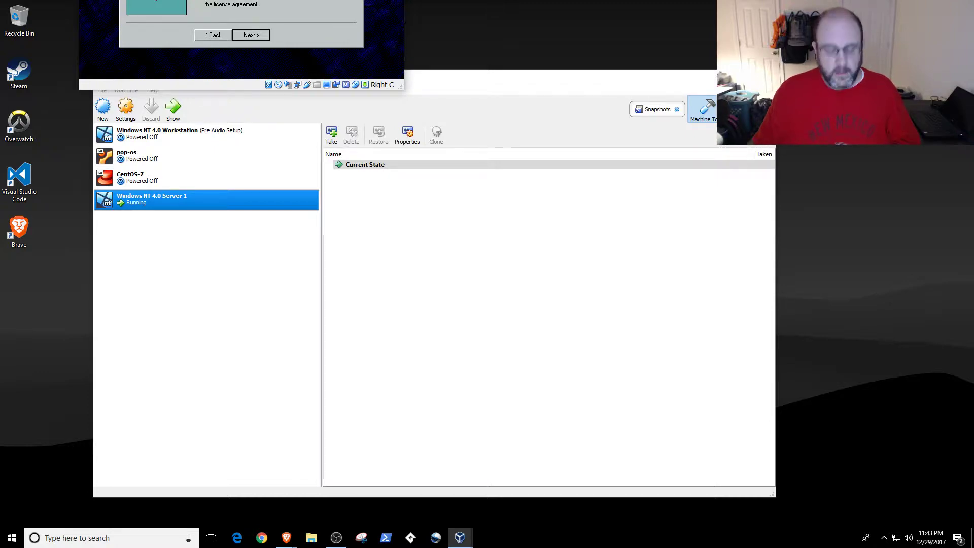
pyautogui.press('Control_R')
# Select Per Seat on the Licensing Modes page and continue to Computer Name
pyautogui.moveTo(253, 0); pyautogui.dragTo(396, 86)
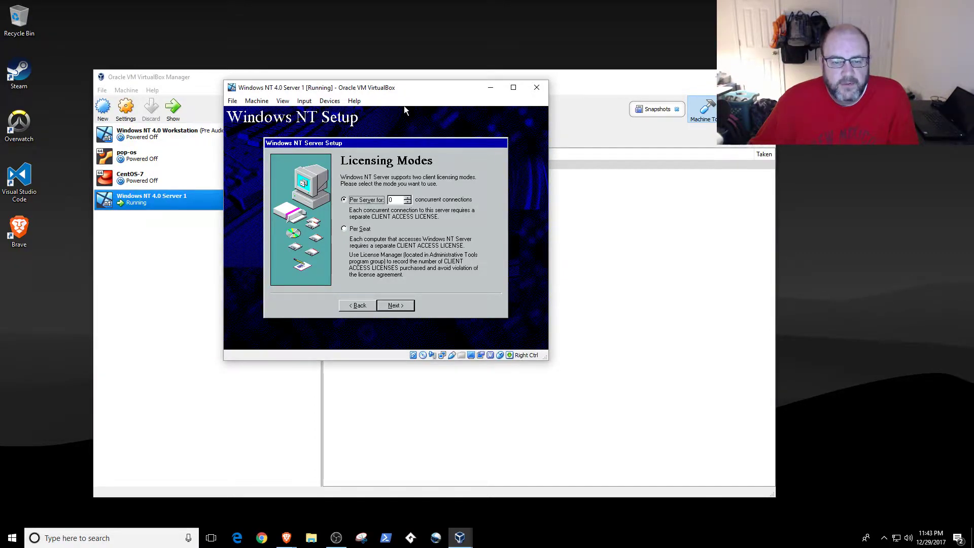
pyautogui.click(350, 229)
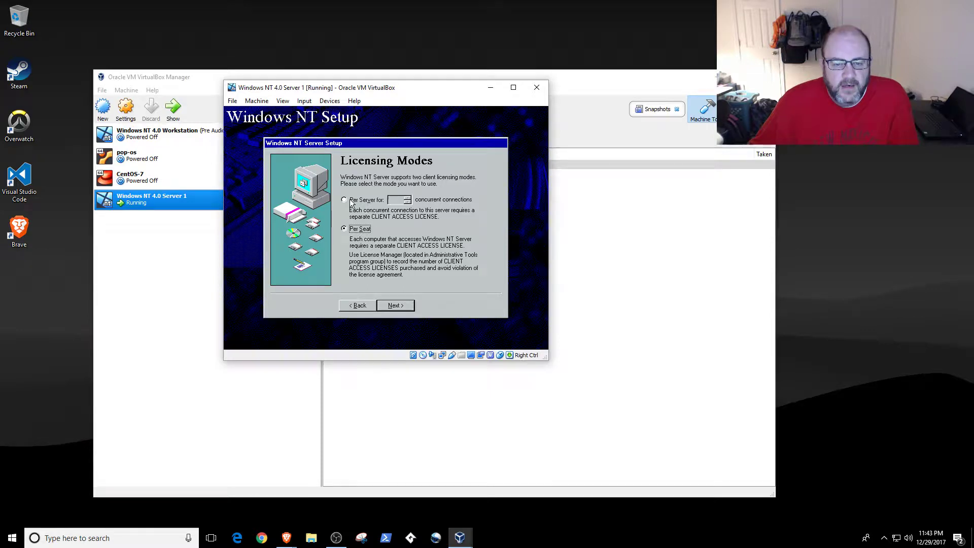
pyautogui.click(394, 305)
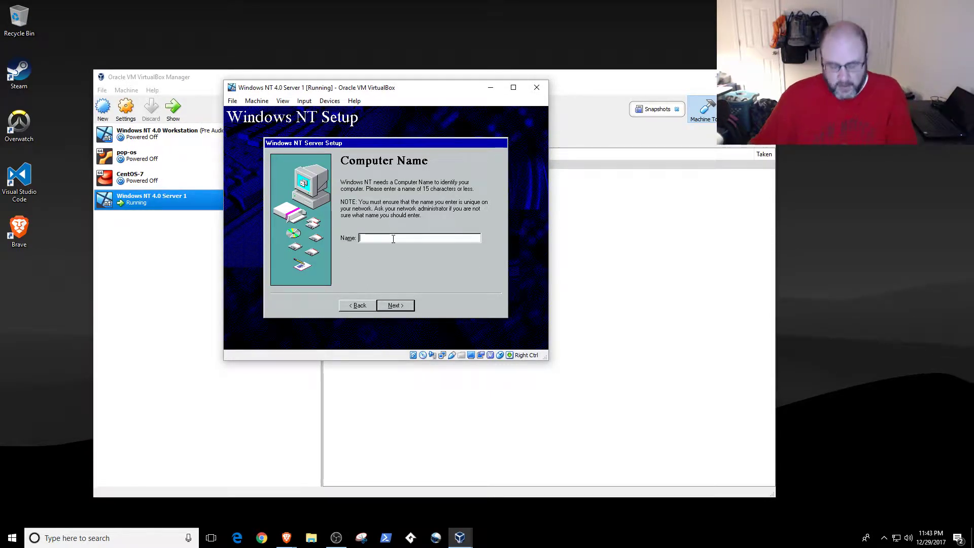
# Type PDC1 into the Computer Name field
pyautogui.write('PDC')
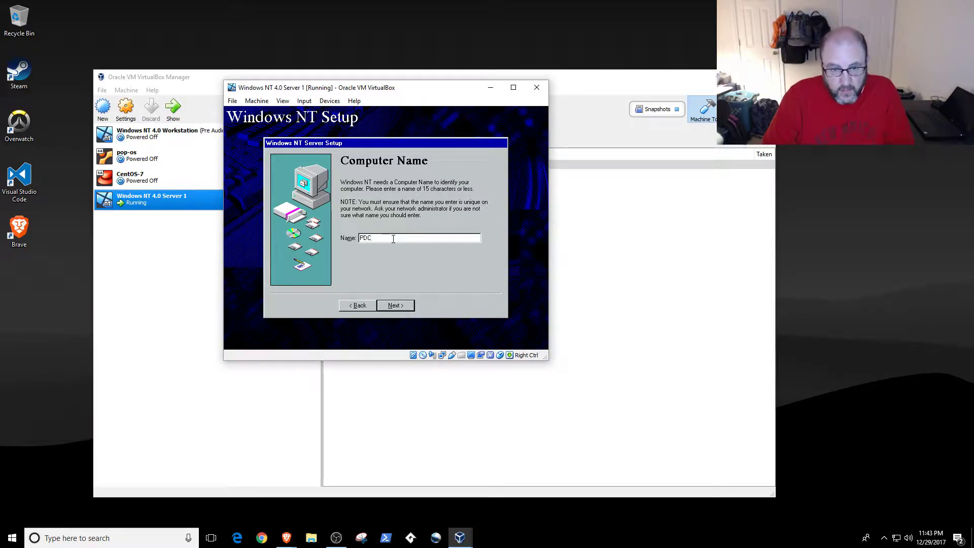
pyautogui.write('1')
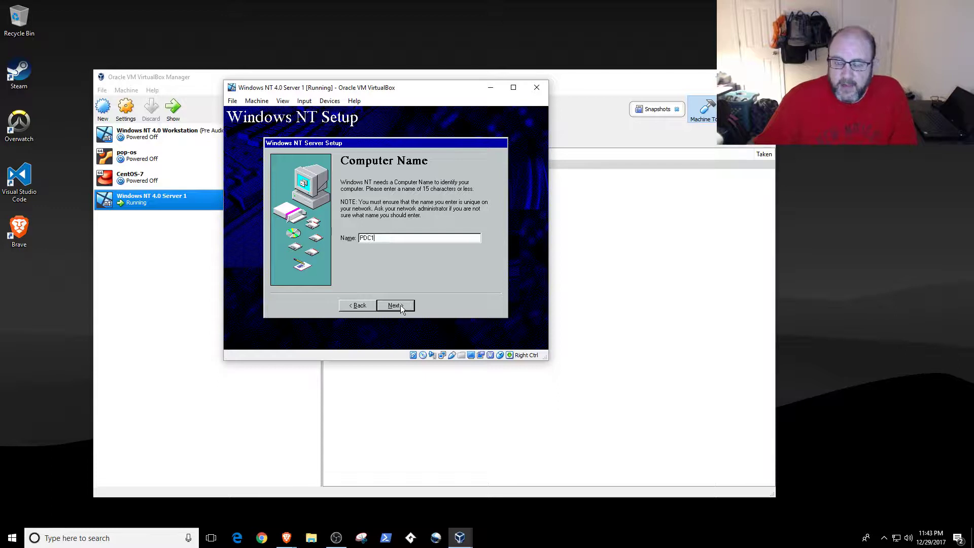
# Compare the Stand-Alone, Backup and Primary Domain Controller roles, then choose Primary Domain Controller
pyautogui.click(395, 306)
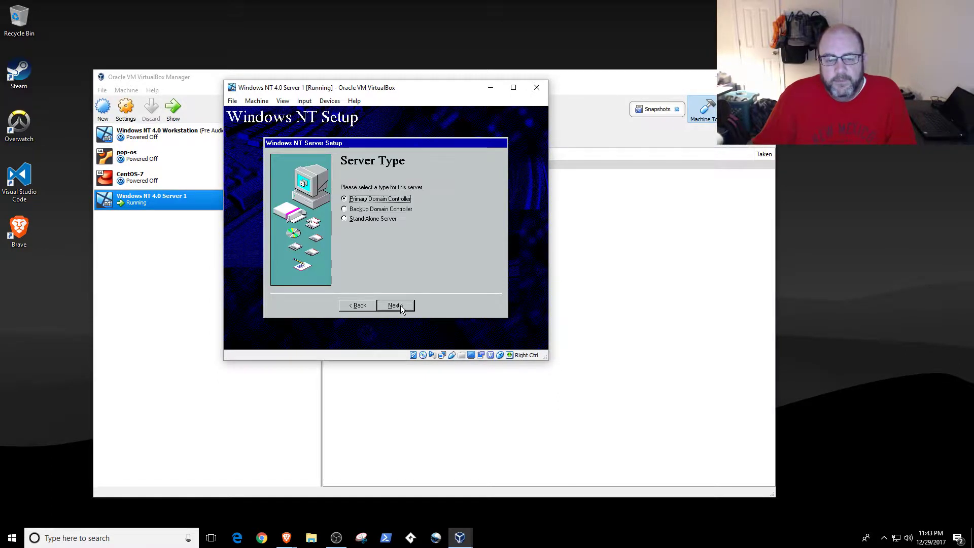
pyautogui.click(386, 219)
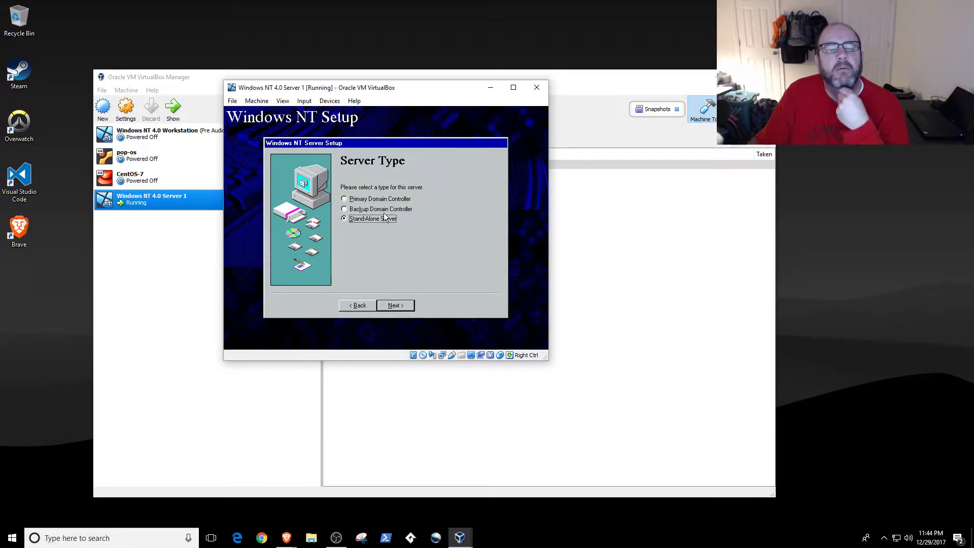
pyautogui.click(380, 199)
pyautogui.click(378, 210)
pyautogui.click(378, 200)
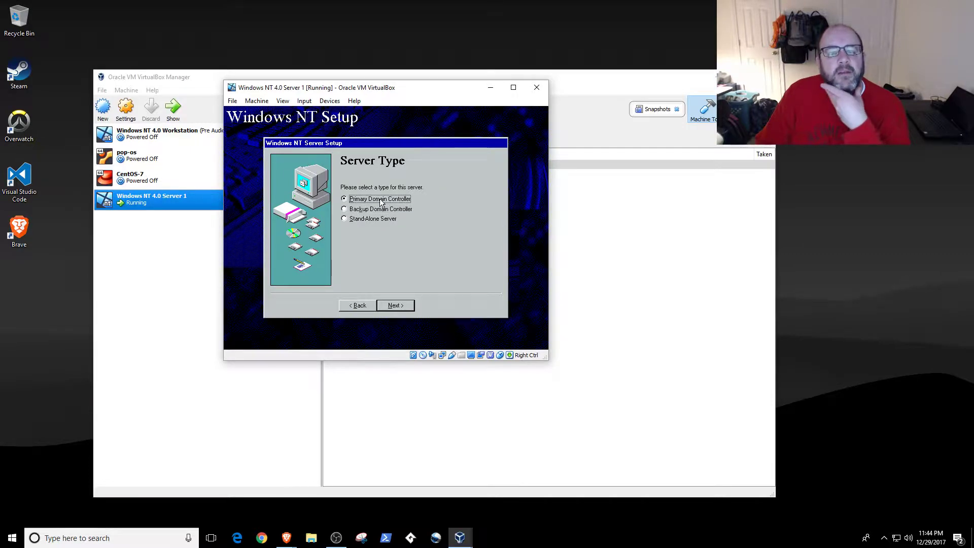
pyautogui.click(375, 219)
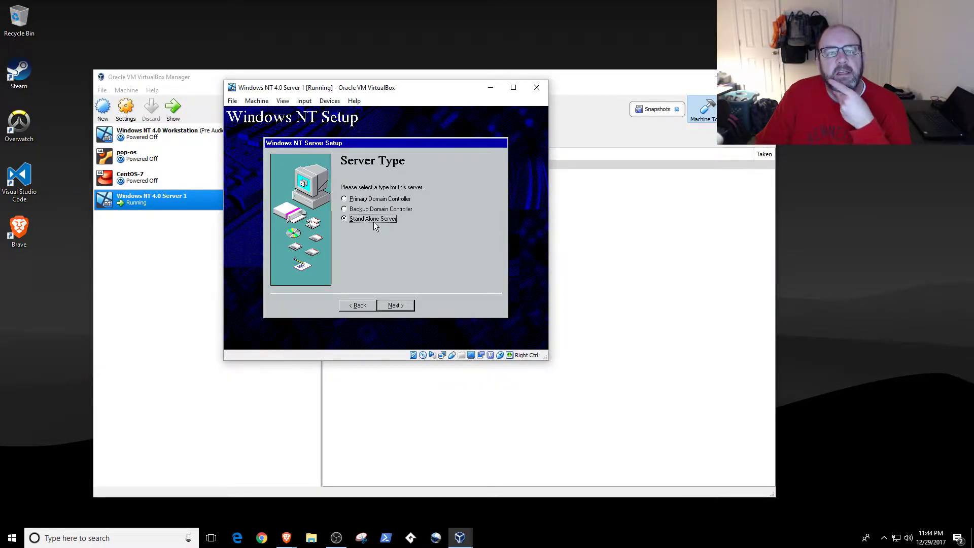
pyautogui.click(382, 200)
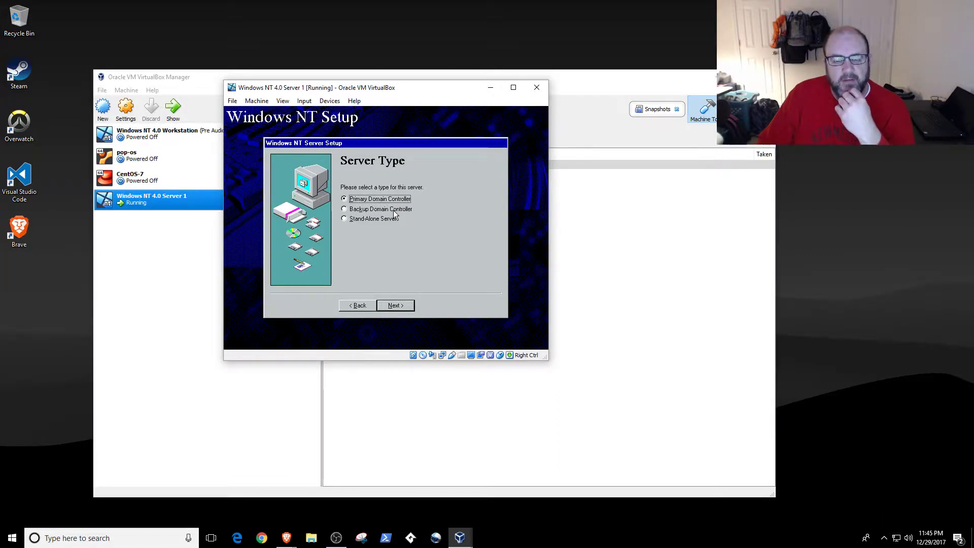
pyautogui.click(354, 220)
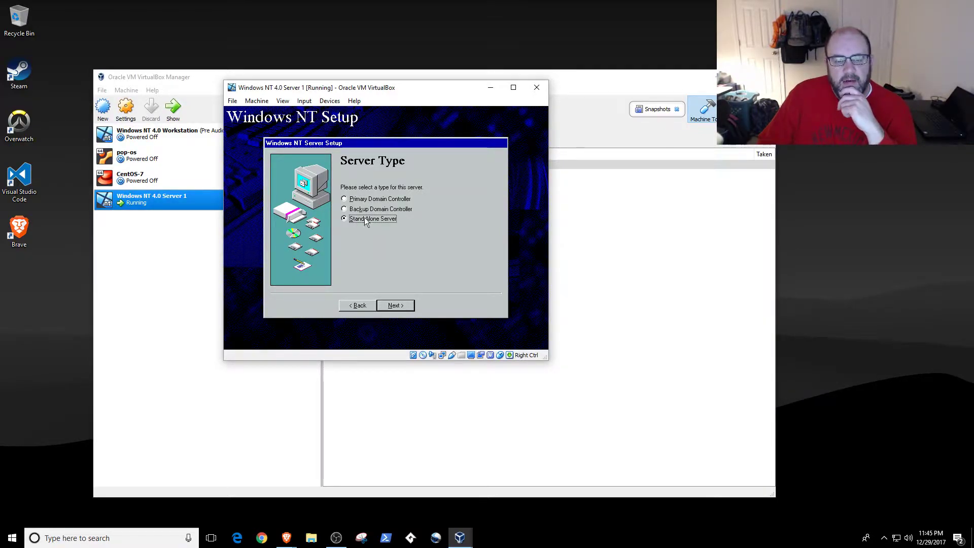
pyautogui.click(370, 203)
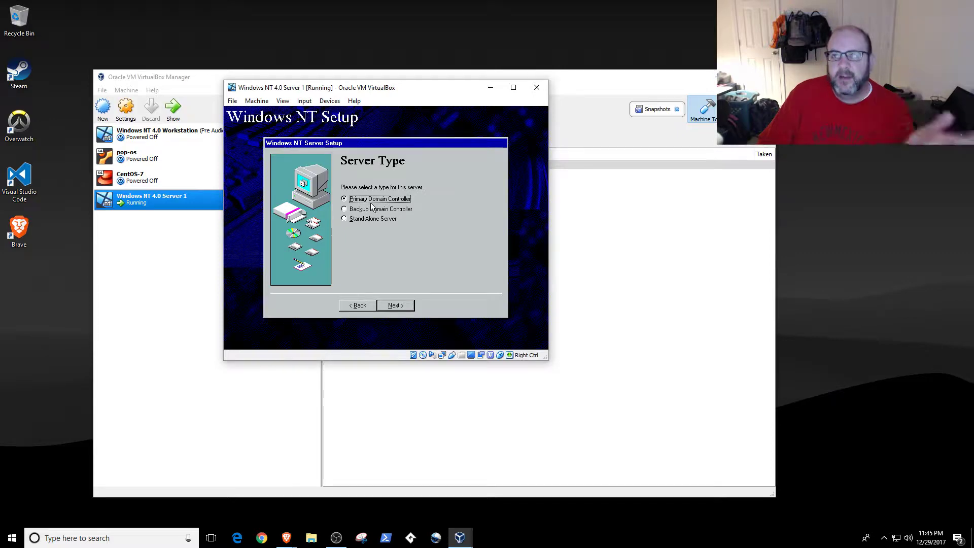
pyautogui.click(406, 308)
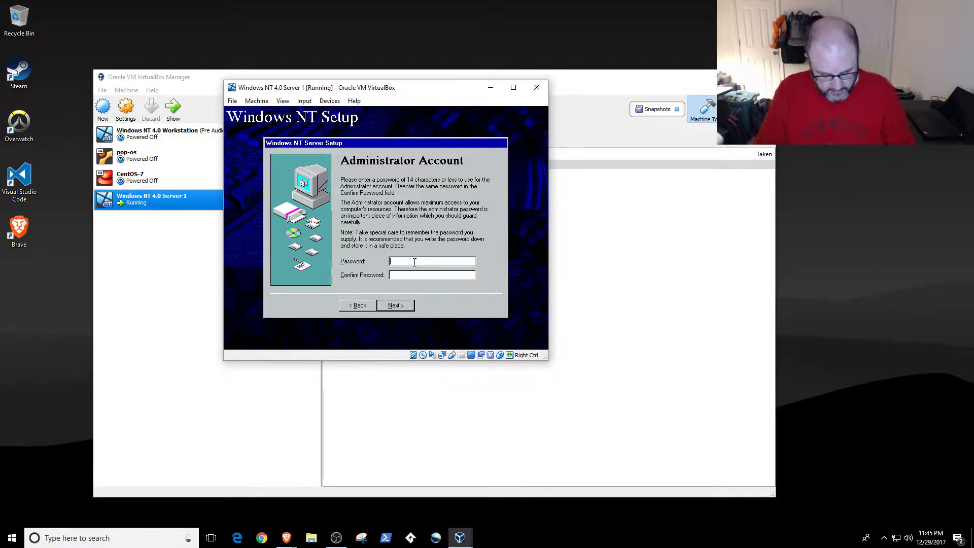
# Enter and confirm the Administrator password, then decline creating an emergency repair disk
pyautogui.write('****')
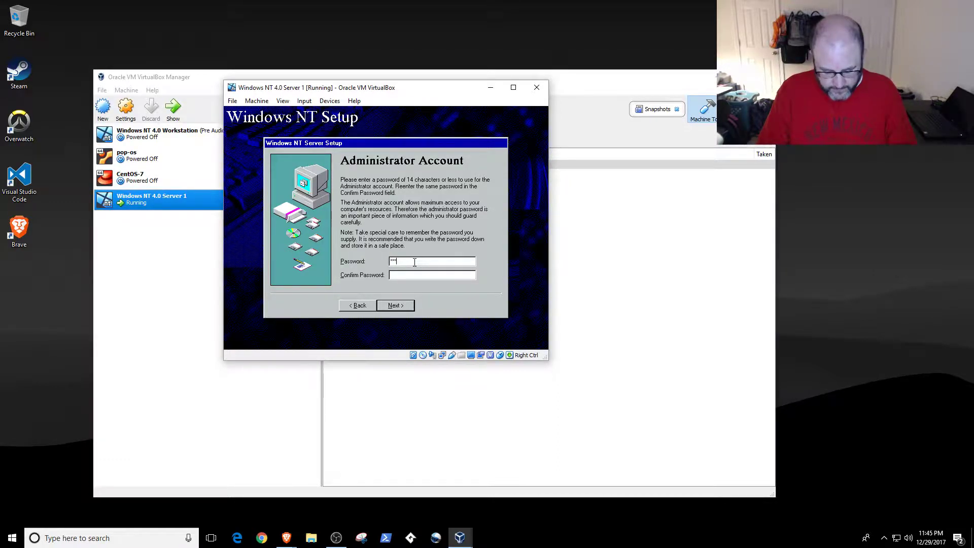
pyautogui.write('****')
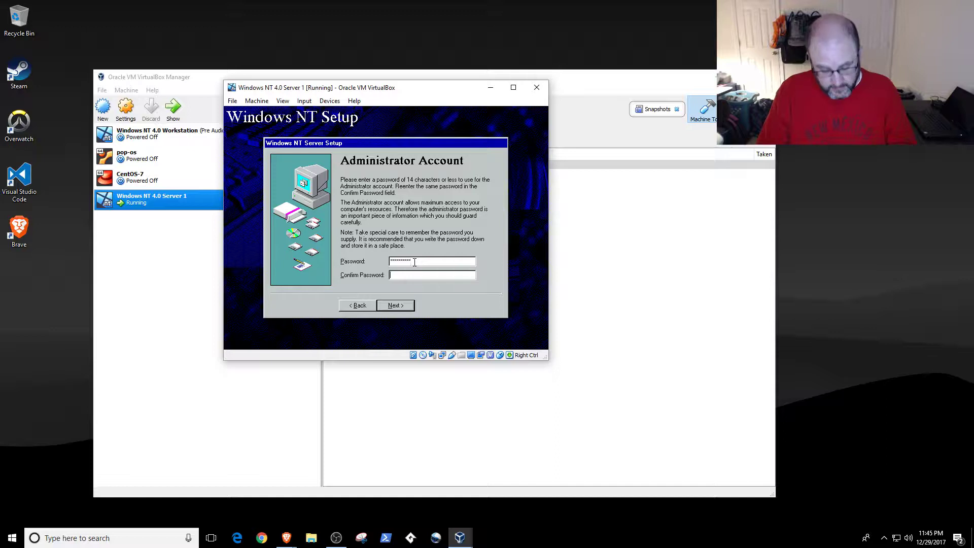
pyautogui.write('****')
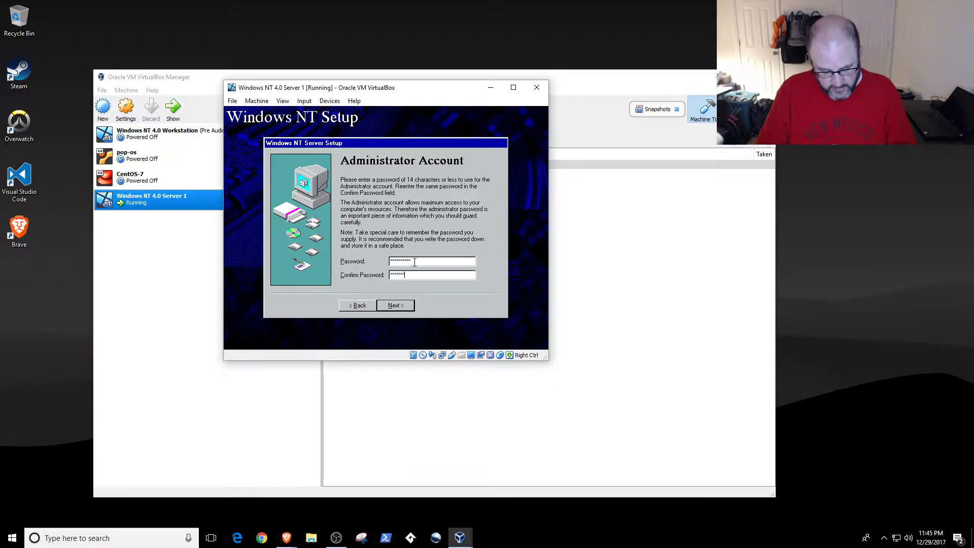
pyautogui.click(408, 303)
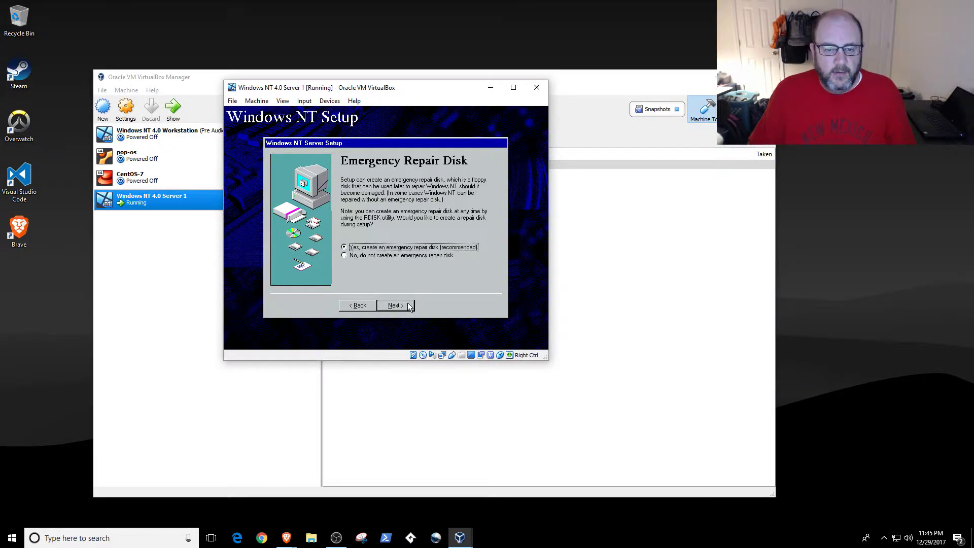
pyautogui.click(412, 255)
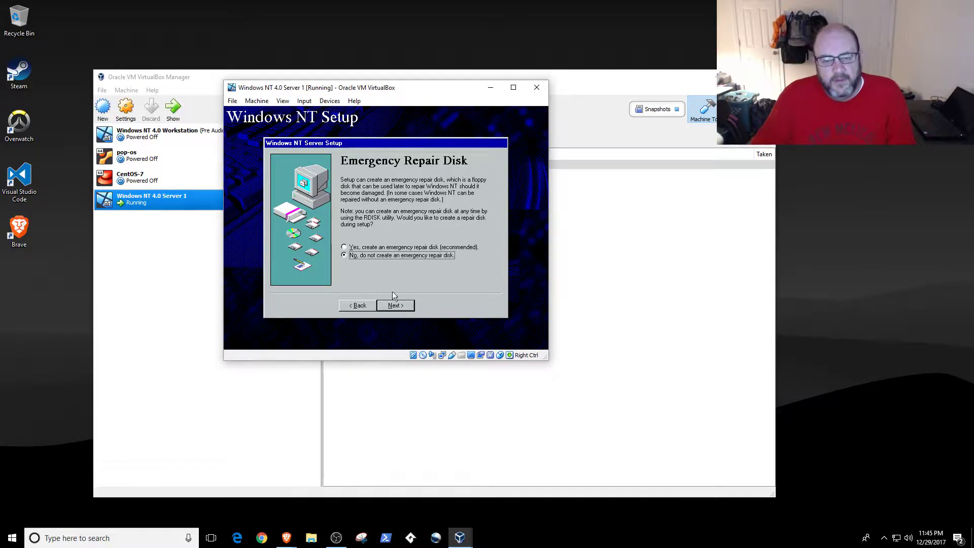
pyautogui.click(399, 304)
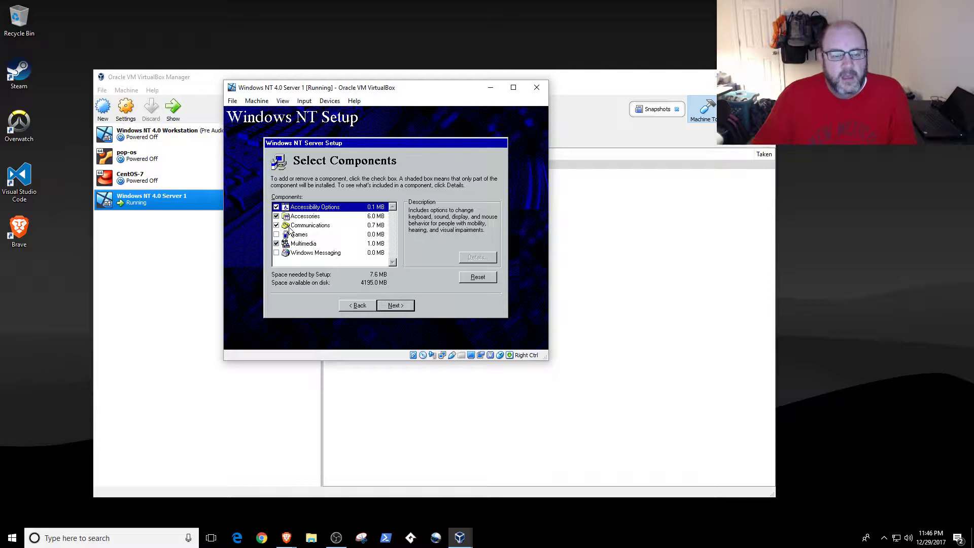
# Review the Accessories, Games, Accessibility and Multimedia component descriptions and keep the default components
pyautogui.click(299, 217)
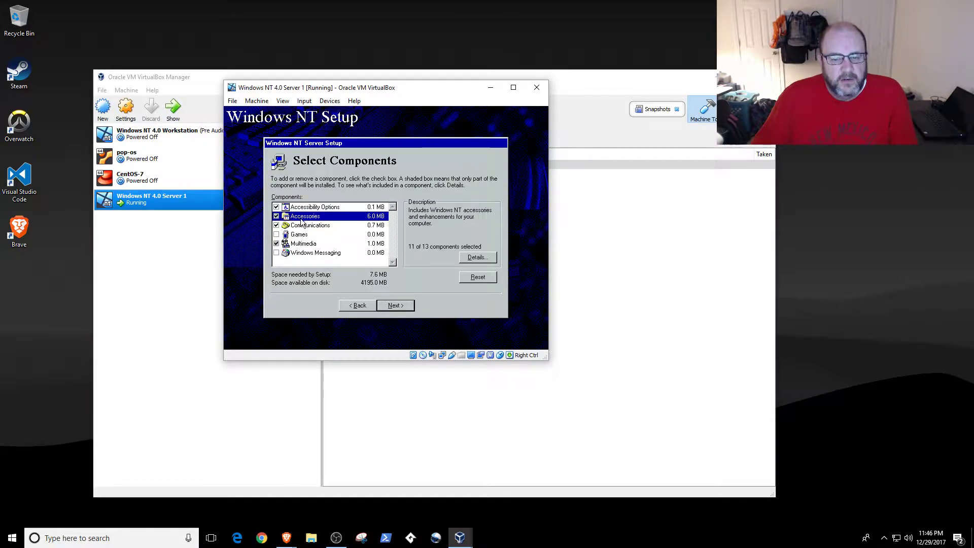
pyautogui.click(359, 235)
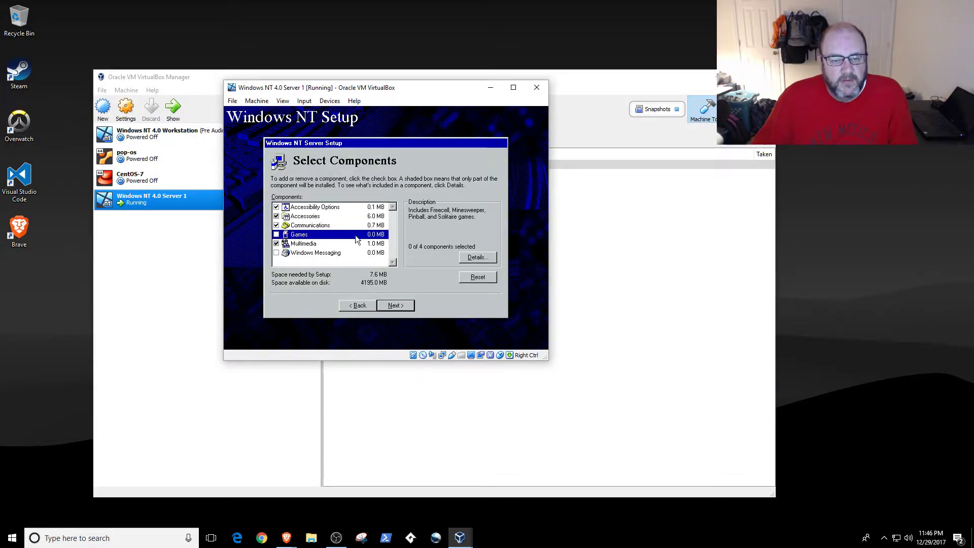
pyautogui.click(304, 217)
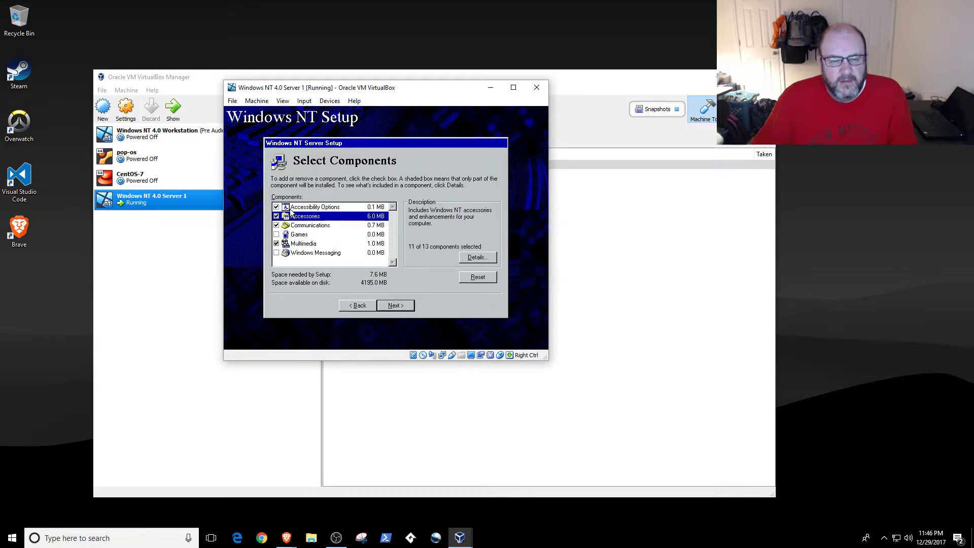
pyautogui.click(299, 209)
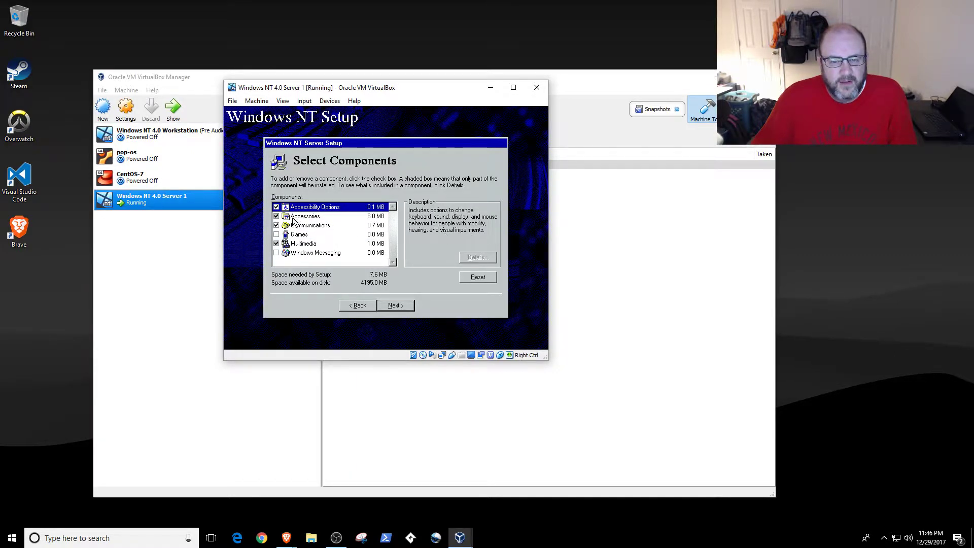
pyautogui.click(293, 218)
pyautogui.click(300, 244)
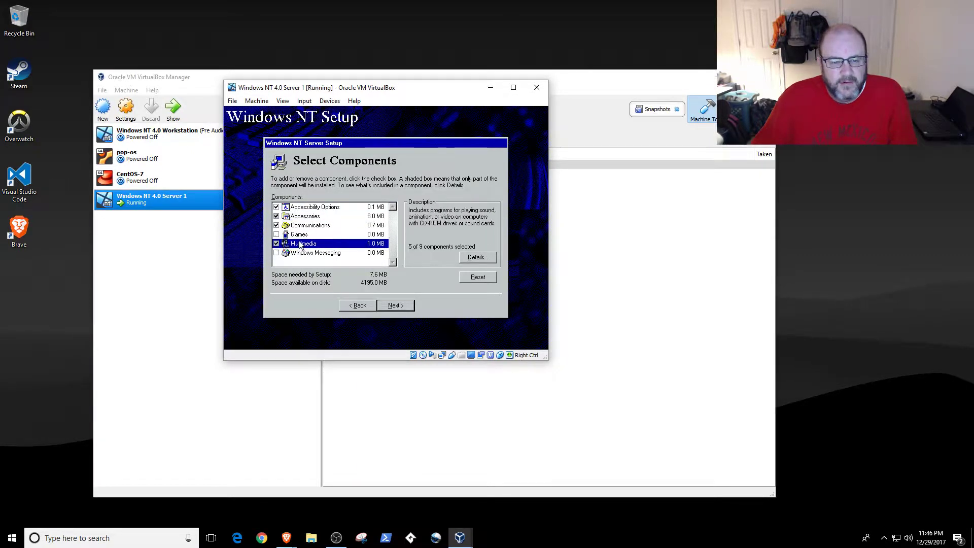
pyautogui.click(405, 305)
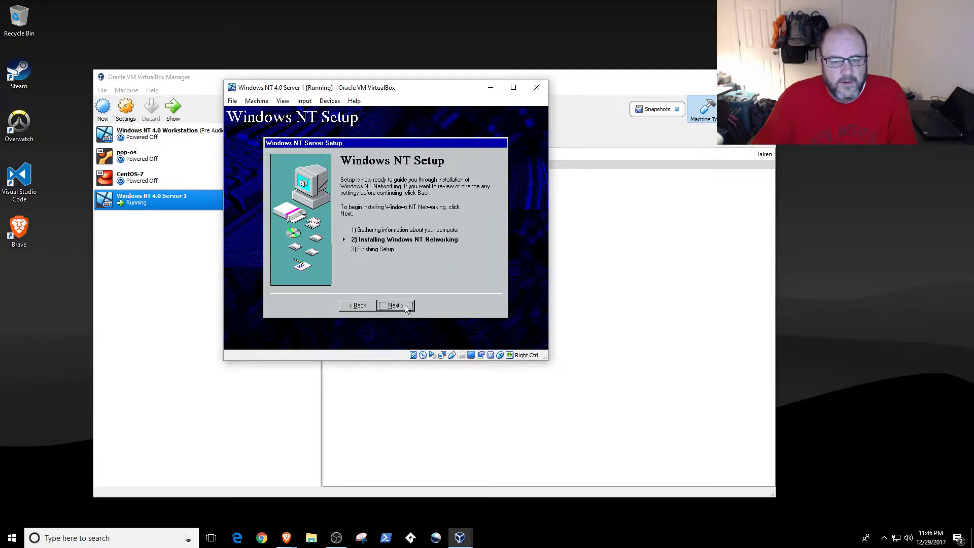
# Keep the server wired to the network and turn off Internet Information Server installation
pyautogui.click(405, 305)
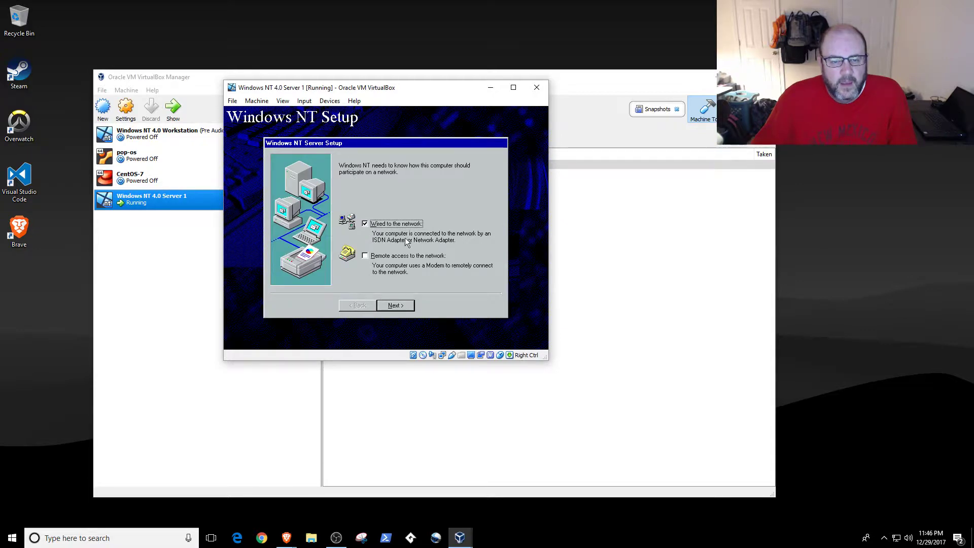
pyautogui.click(400, 309)
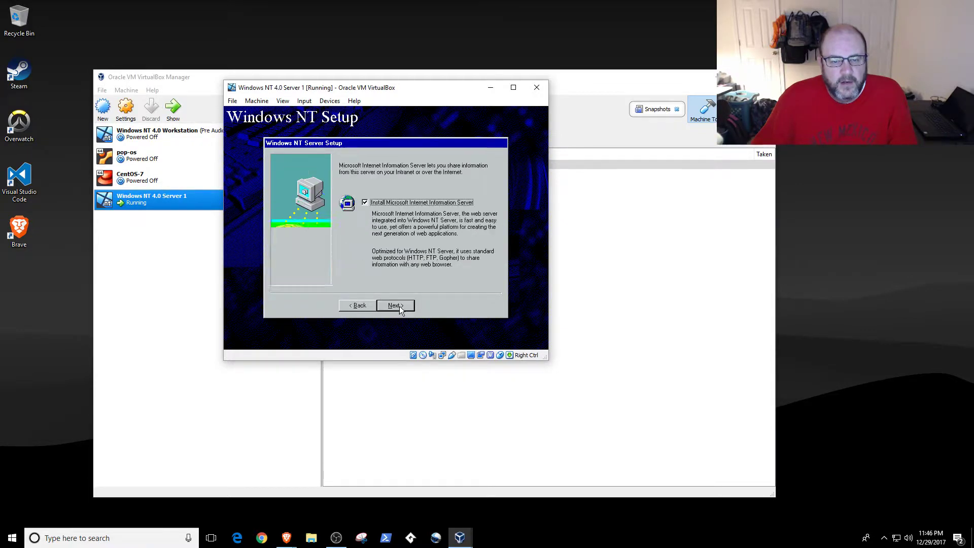
pyautogui.click(347, 307)
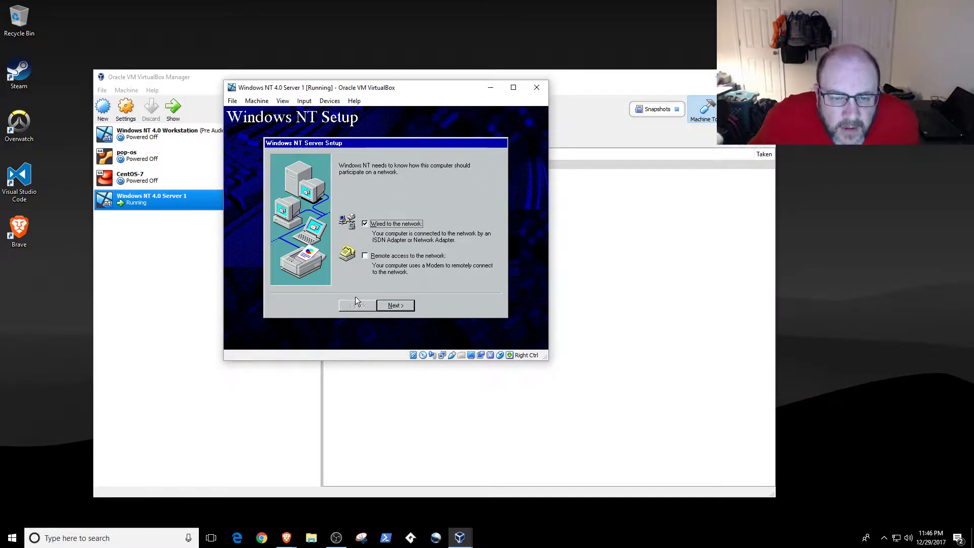
pyautogui.click(395, 306)
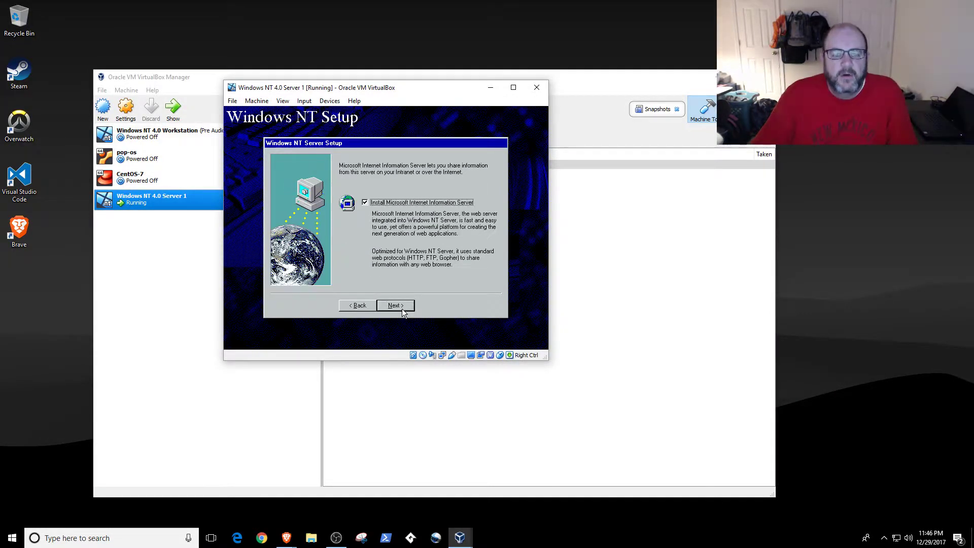
pyautogui.click(414, 202)
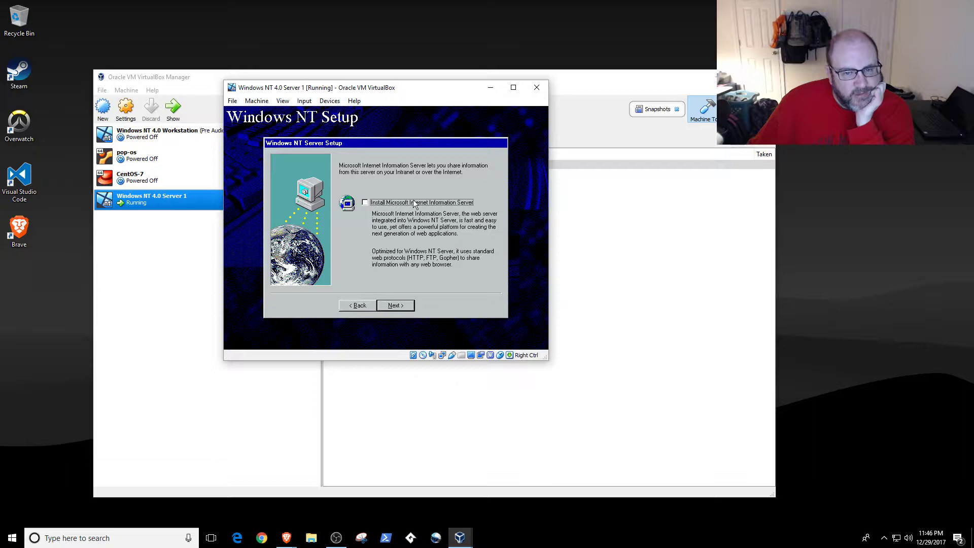
# Search for and accept the detected AMD PCNET network adapter
pyautogui.click(395, 305)
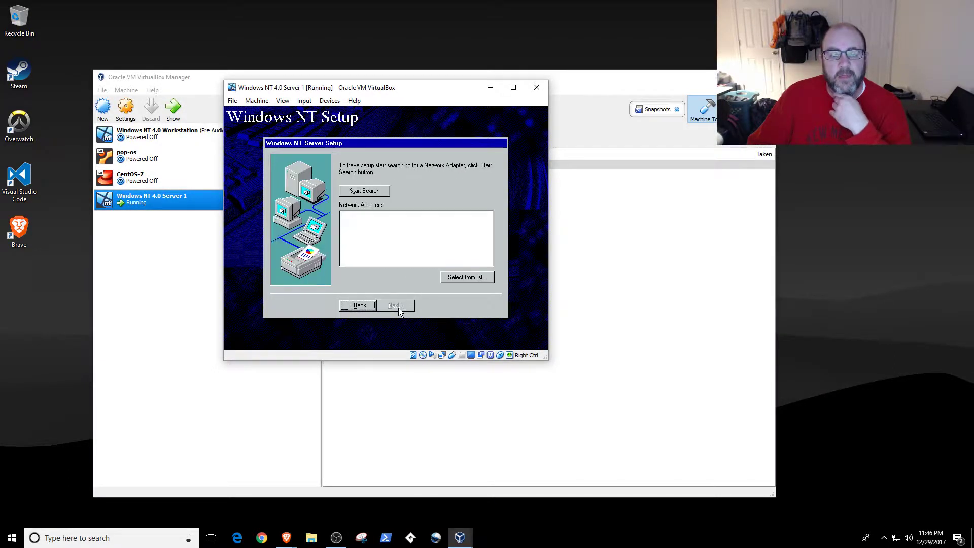
pyautogui.click(368, 195)
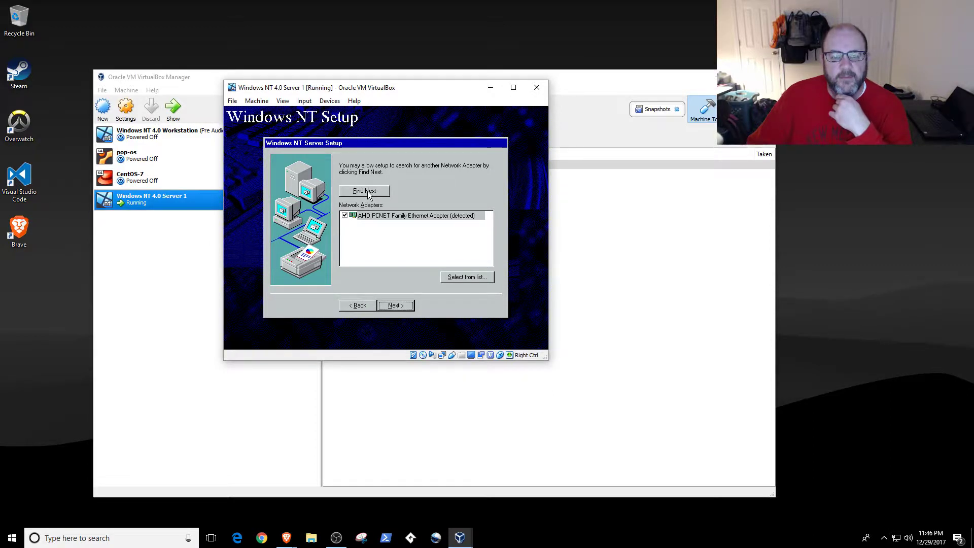
pyautogui.click(393, 306)
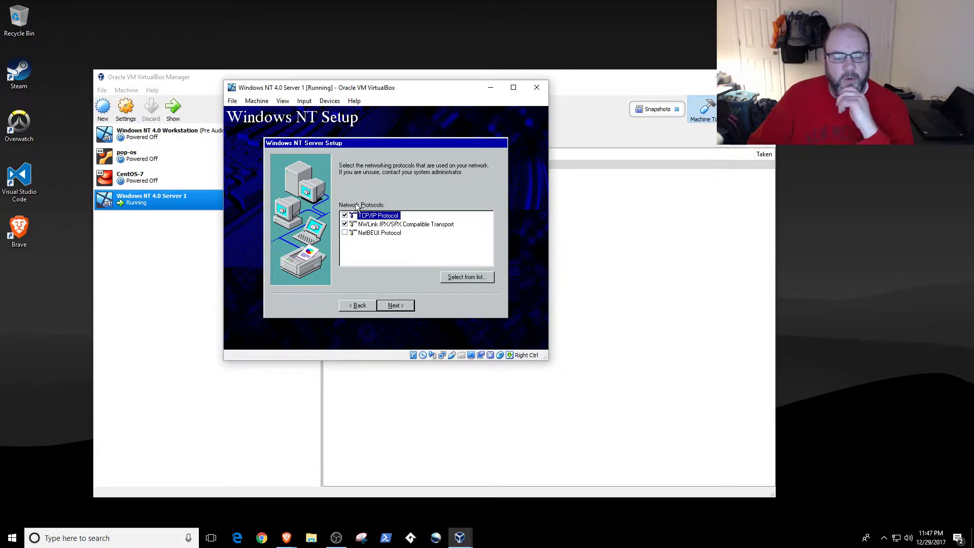
# Accept the default protocols and services, keep adapter settings, and use DHCP for TCP/IP
pyautogui.click(388, 307)
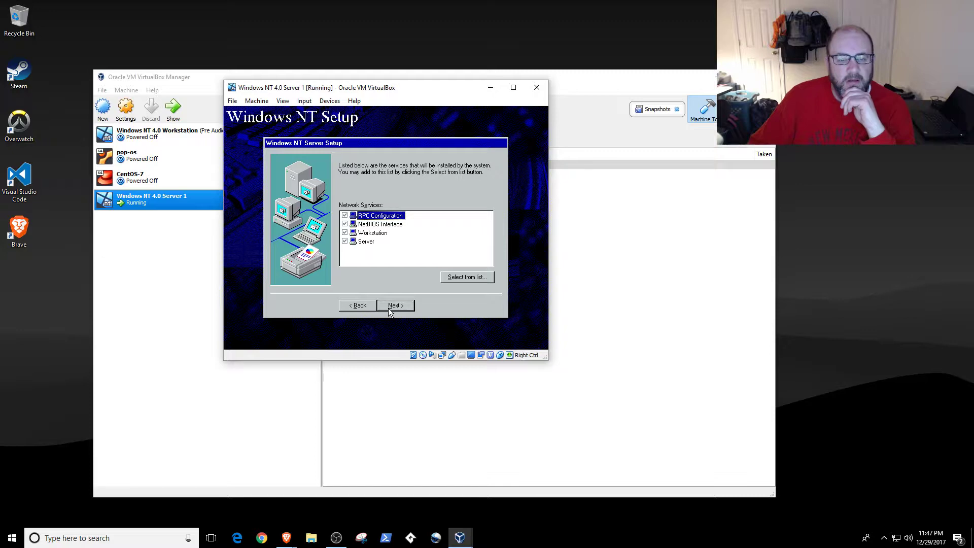
pyautogui.click(389, 307)
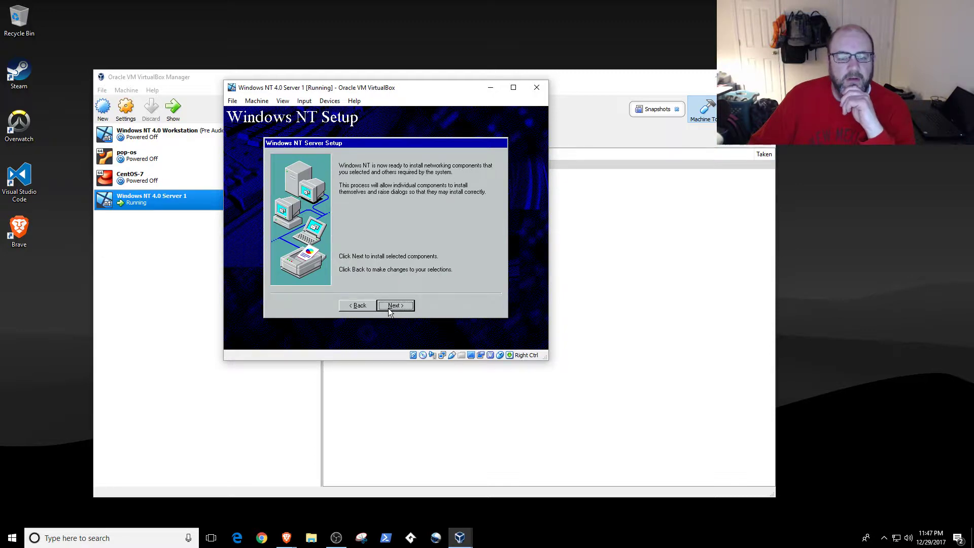
pyautogui.click(389, 309)
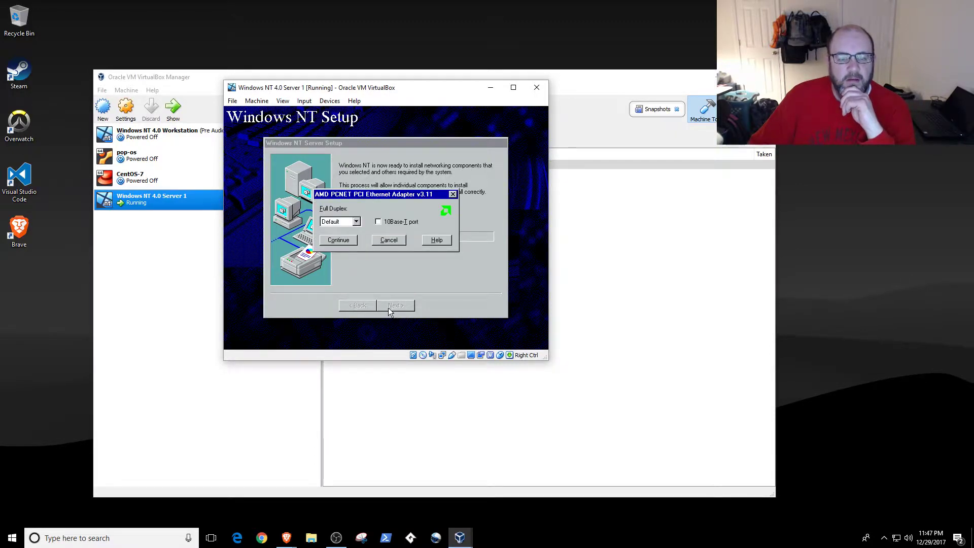
pyautogui.click(338, 240)
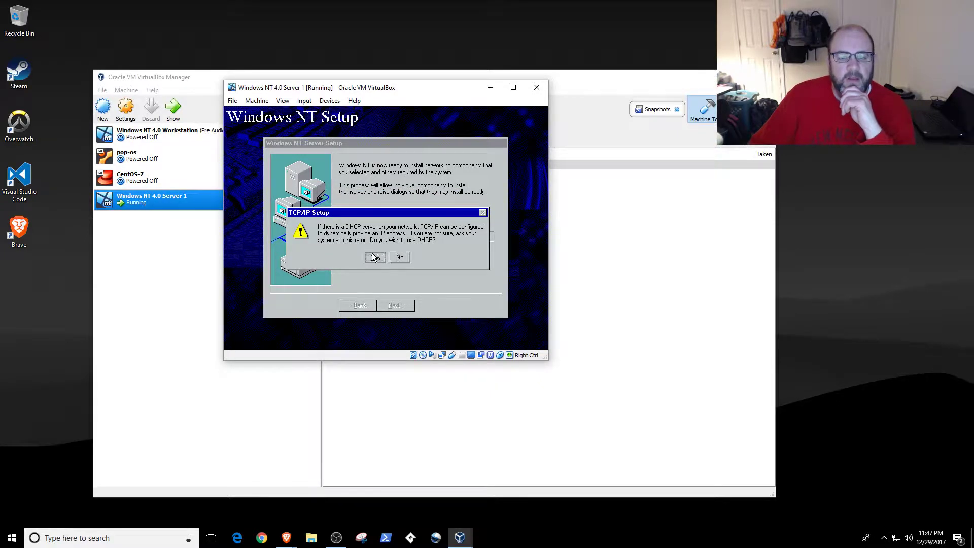
pyautogui.click(374, 258)
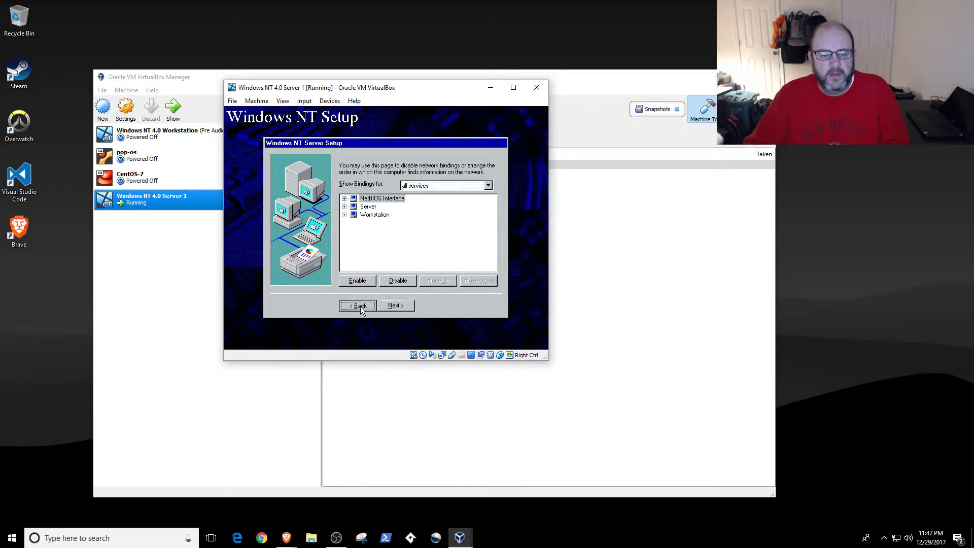
pyautogui.click(360, 306)
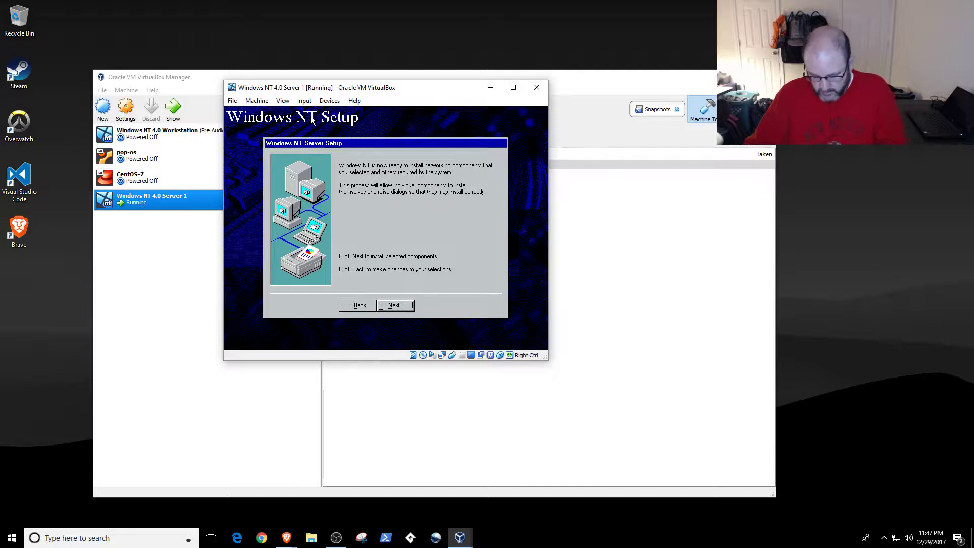
# Switch the running VM's network attachment to Bridged Adapter on the host's Intel Ethernet
pyautogui.click(322, 100)
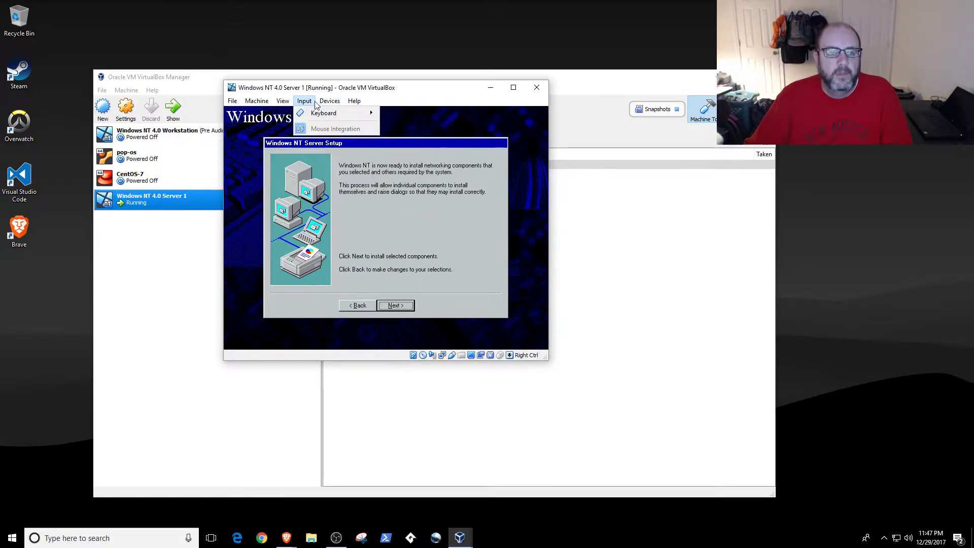
pyautogui.moveTo(345, 135)
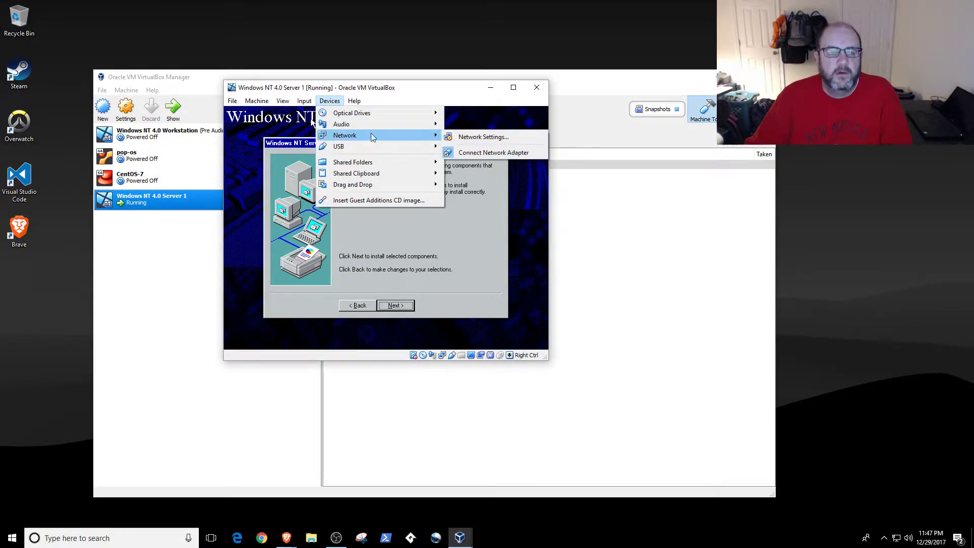
pyautogui.click(445, 138)
pyautogui.click(395, 171)
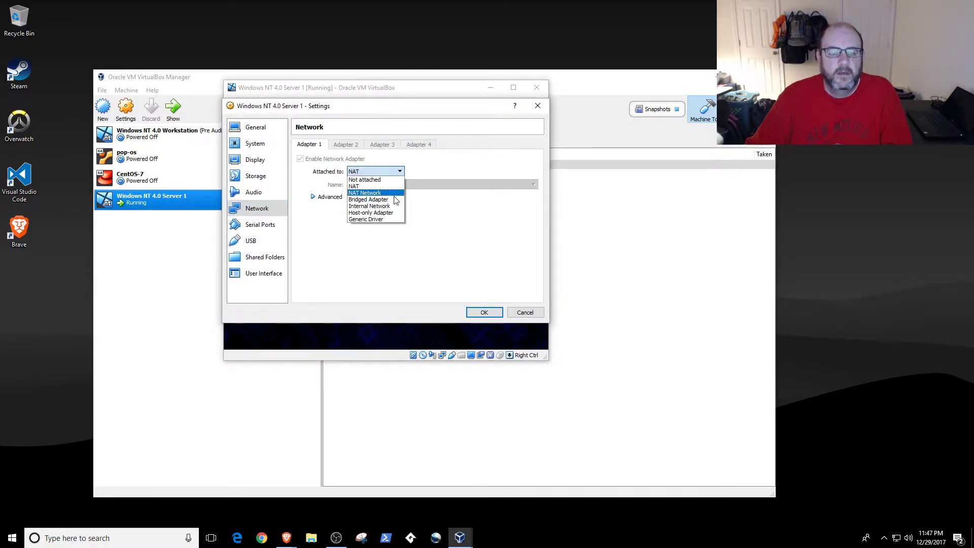
pyautogui.click(385, 199)
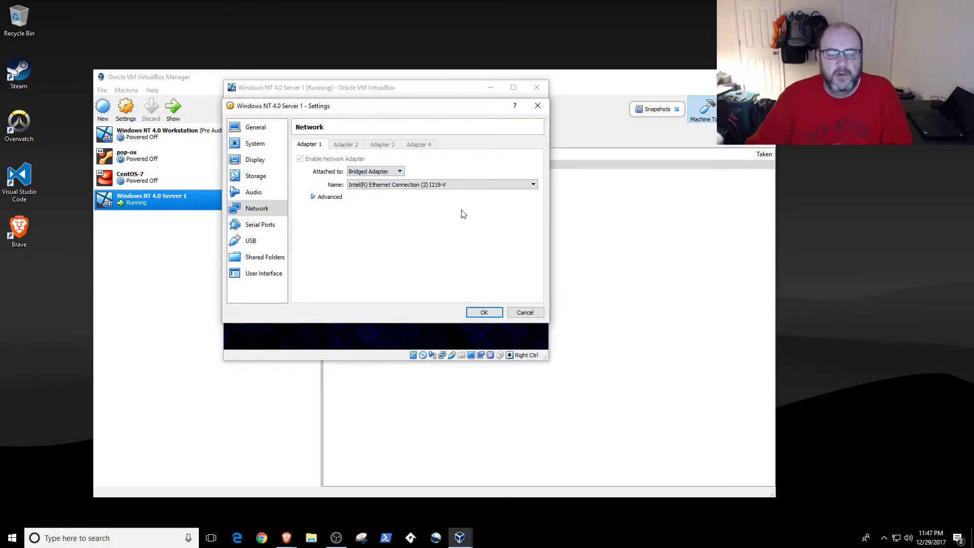
pyautogui.click(484, 313)
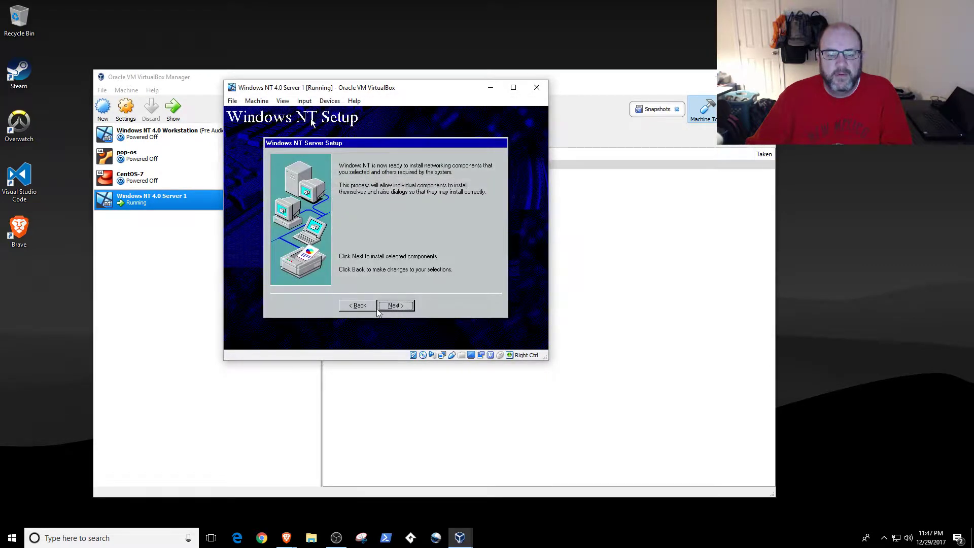
pyautogui.press('Return')
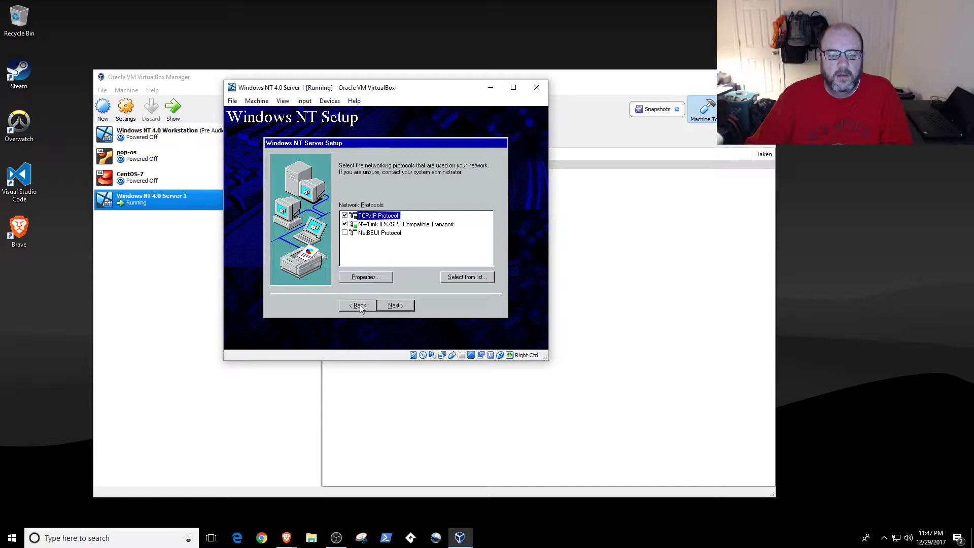
# Advance through protocols, component installation and bindings to start the NT network
pyautogui.click(361, 305)
pyautogui.click(411, 306)
pyautogui.click(411, 306)
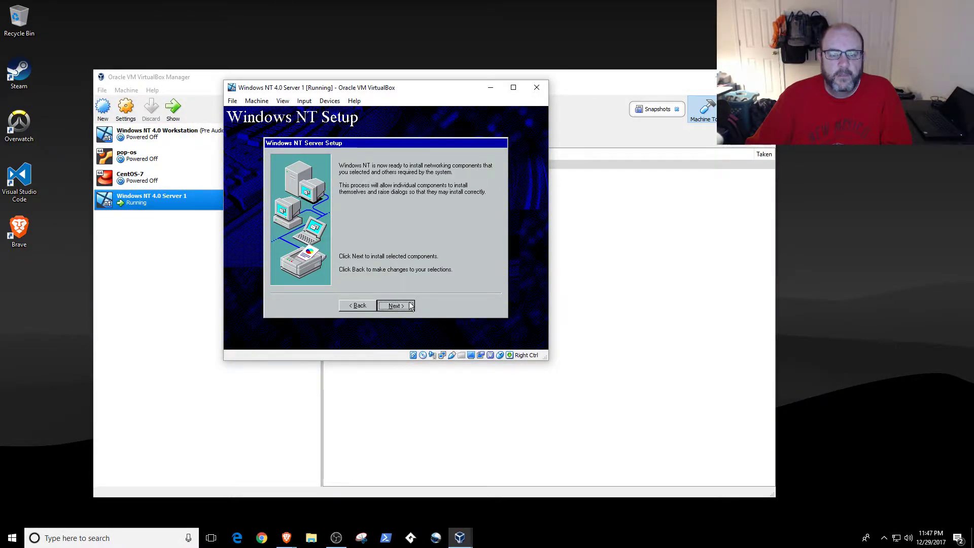
pyautogui.click(411, 306)
pyautogui.click(411, 305)
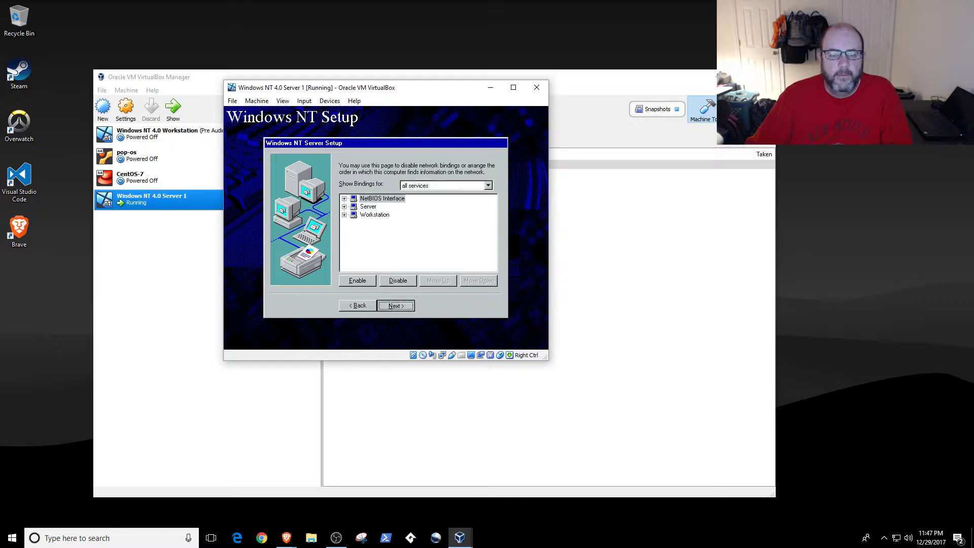
pyautogui.click(411, 305)
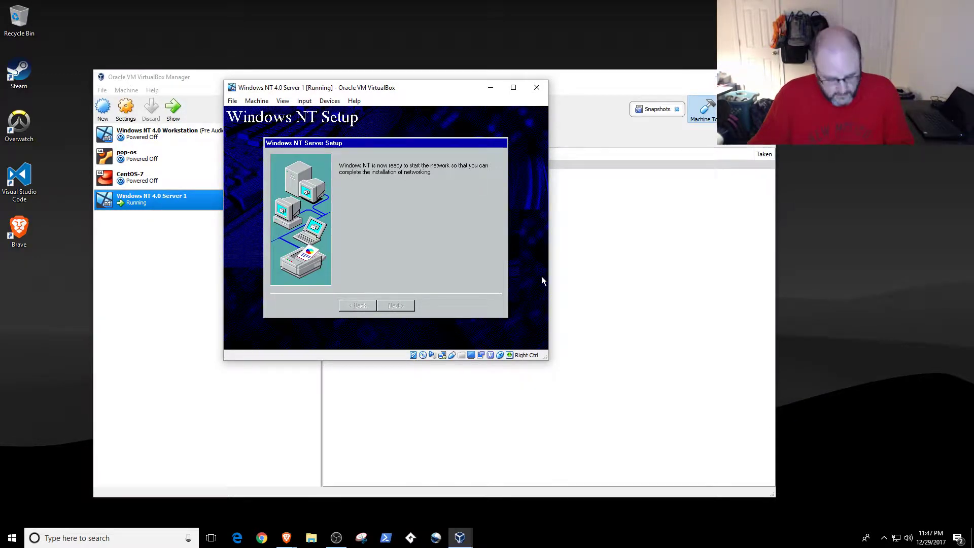
# Bring the VirtualBox windows forward and open the host's Run box
pyautogui.click(409, 392)
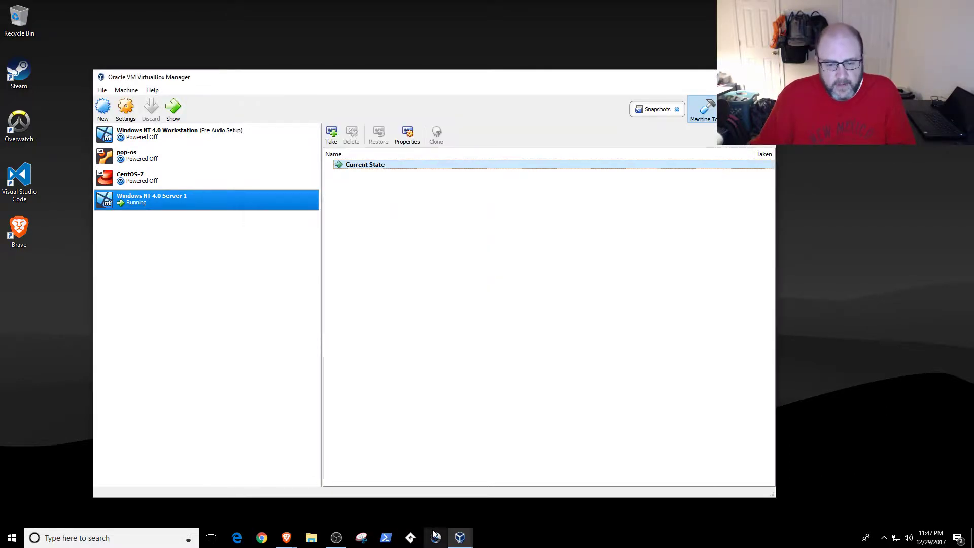
pyautogui.moveTo(459, 535)
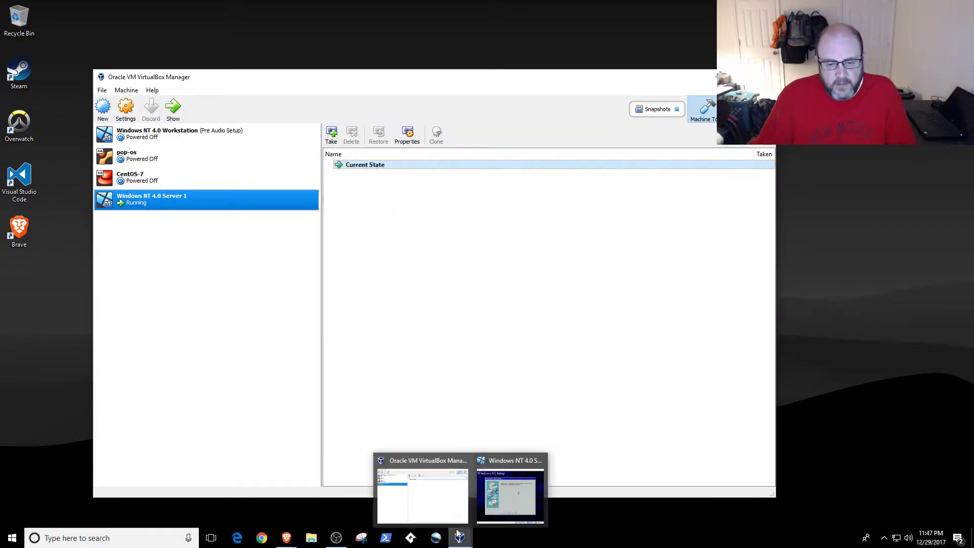
pyautogui.click(494, 500)
pyautogui.press('super+r')
# Run ipconfig in a host command prompt, copy the IPv4 and subnet lines, and move the window aside
pyautogui.write('cmd')
pyautogui.press('Return')
pyautogui.write('pconfig')
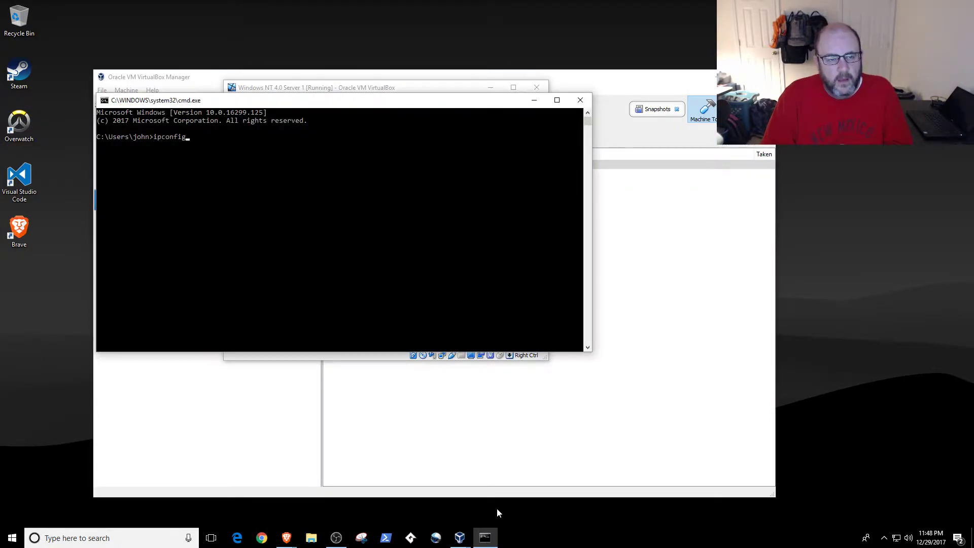
pyautogui.press('Return')
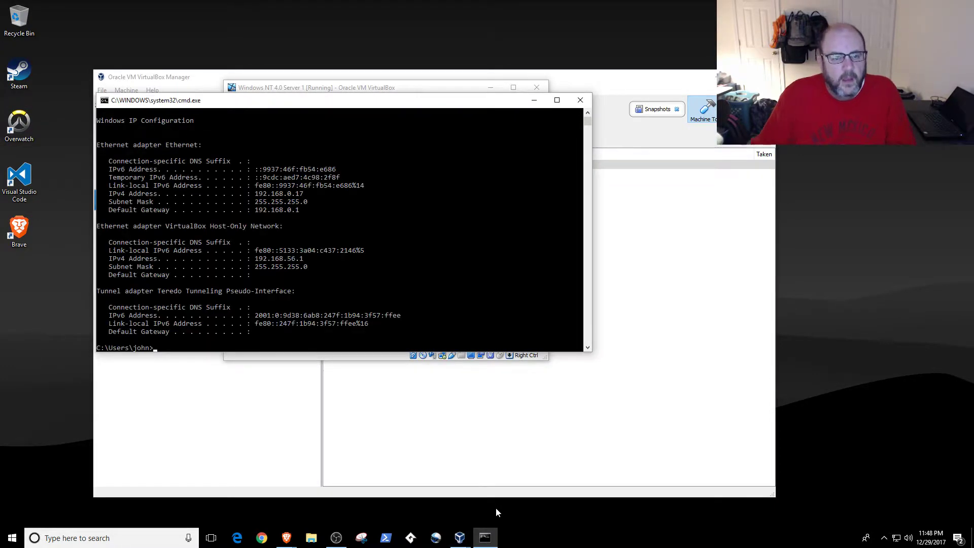
pyautogui.moveTo(299, 200); pyautogui.dragTo(256, 197)
pyautogui.rightClick(259, 197)
pyautogui.moveTo(312, 106); pyautogui.dragTo(631, 273)
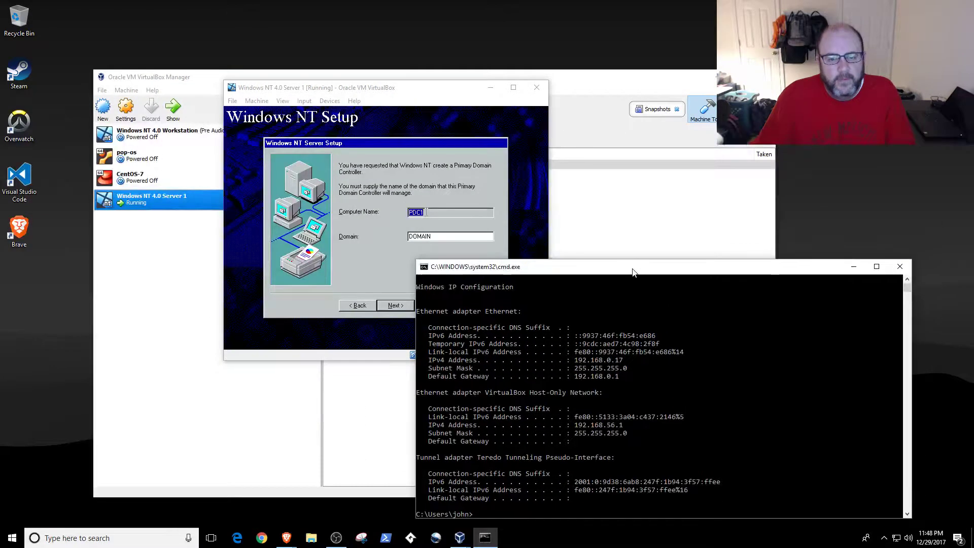
# Replace the default DOMAIN with the new domain name for PDC1 and continue setup
pyautogui.click(426, 212)
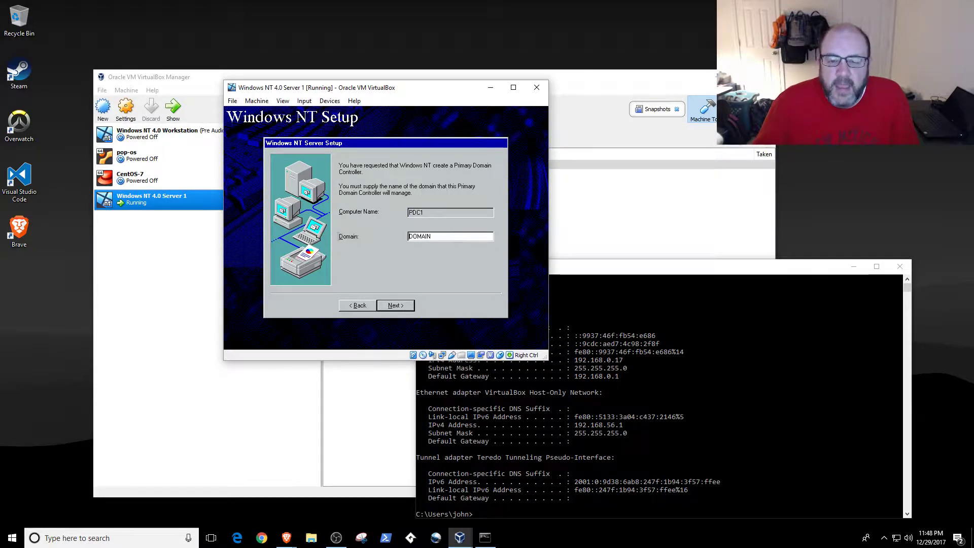
pyautogui.doubleClick(479, 237)
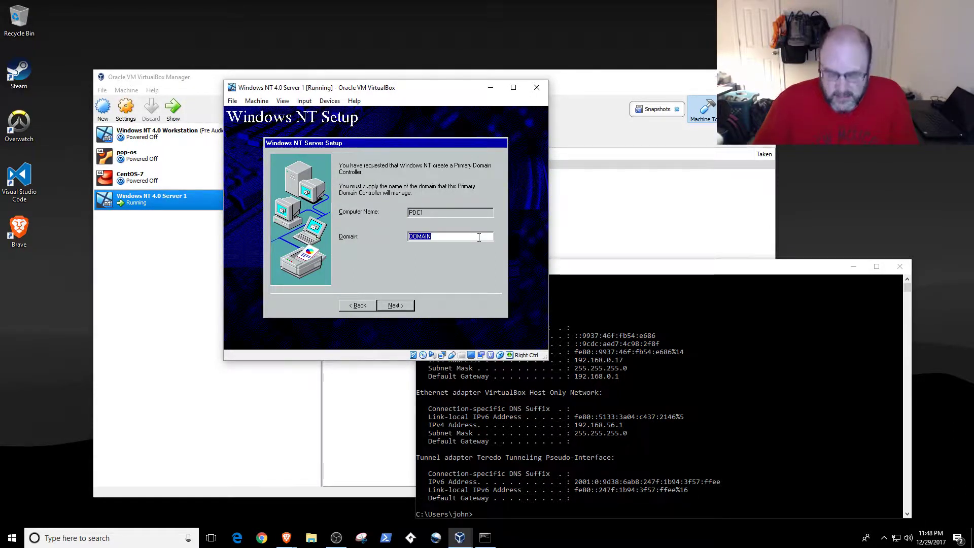
pyautogui.write('JOHN')
pyautogui.press('BackSpace')
pyautogui.press('BackSpace')
pyautogui.press('BackSpace')
pyautogui.press('BackSpace')
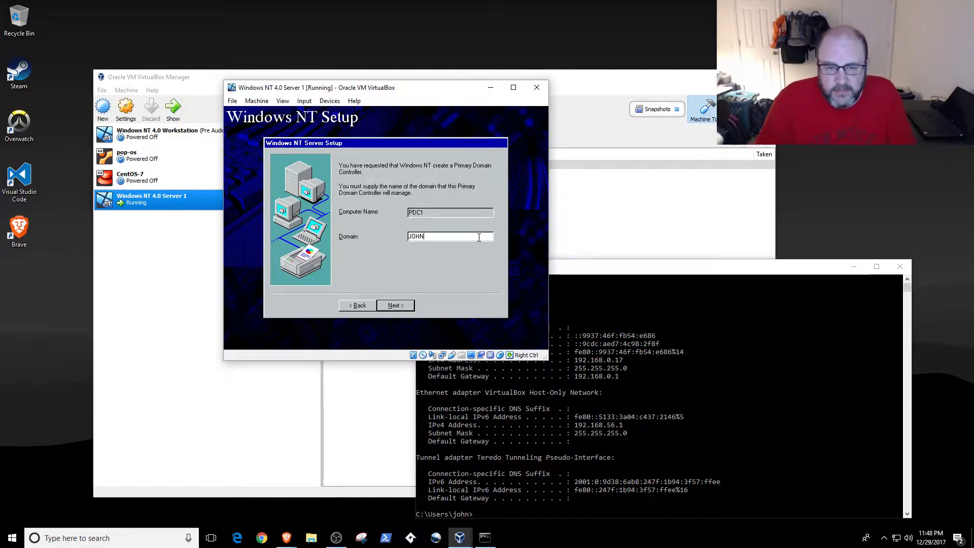
pyautogui.write('IM')
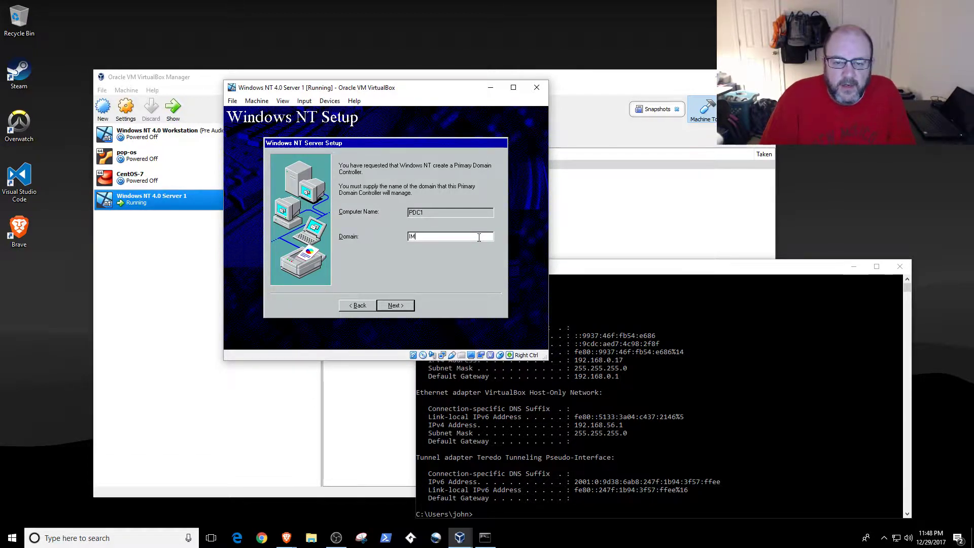
pyautogui.write('PALLOMENI')
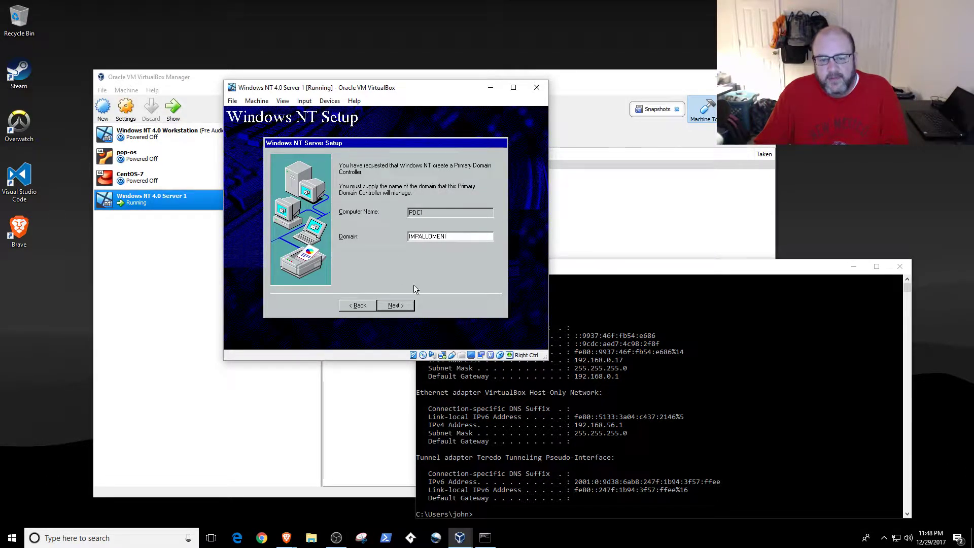
pyautogui.click(395, 306)
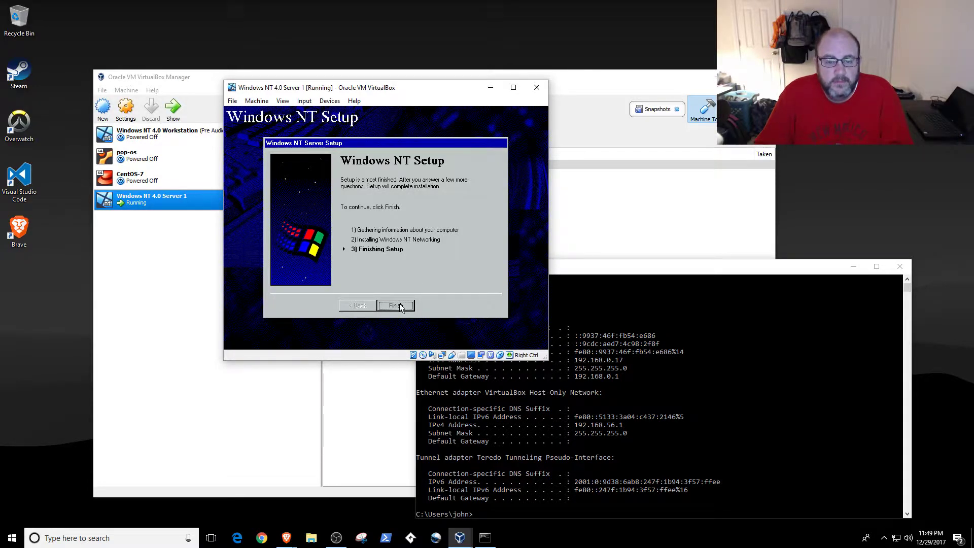
# Once networking finishes installing, begin the Finishing Setup phase
pyautogui.click(400, 305)
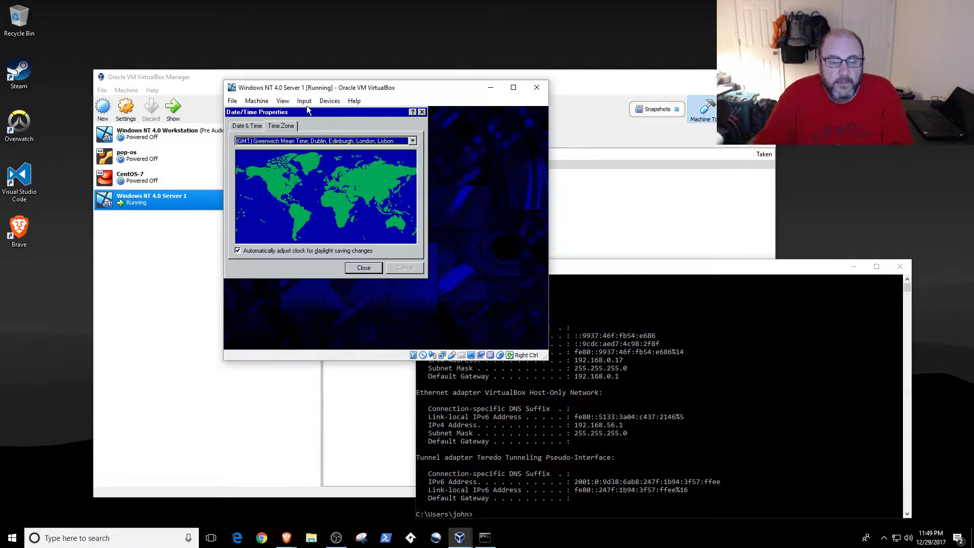
# Set the time zone to (GMT-07:00) Mountain Time (US & Canada) and close Date/Time Properties
pyautogui.click(303, 141)
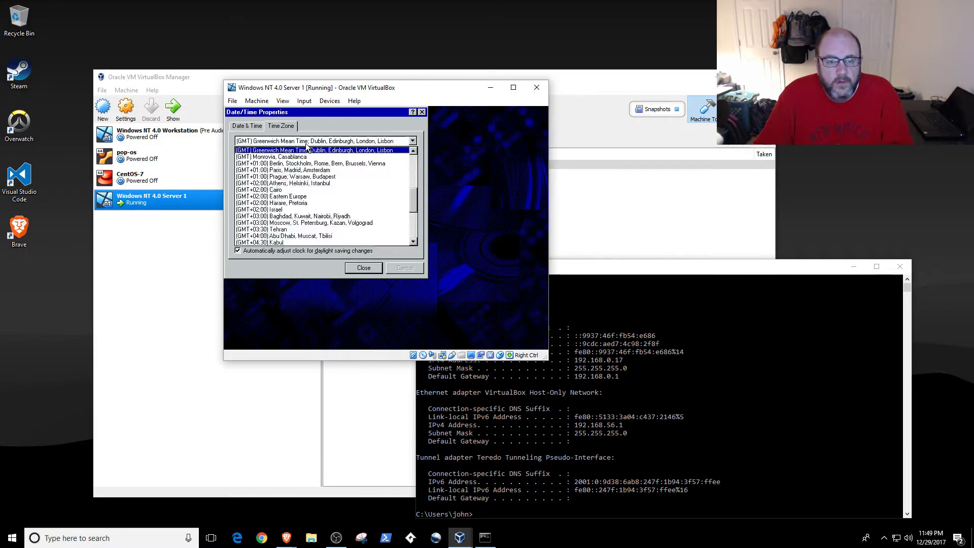
pyautogui.scroll(1, 307, 200)
pyautogui.scroll(4, 307, 201)
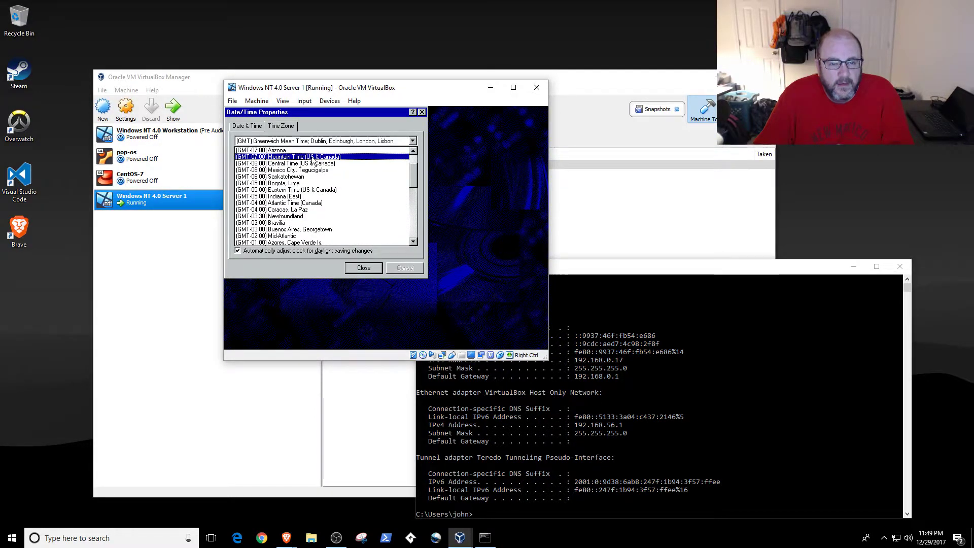
pyautogui.click(311, 157)
pyautogui.click(365, 269)
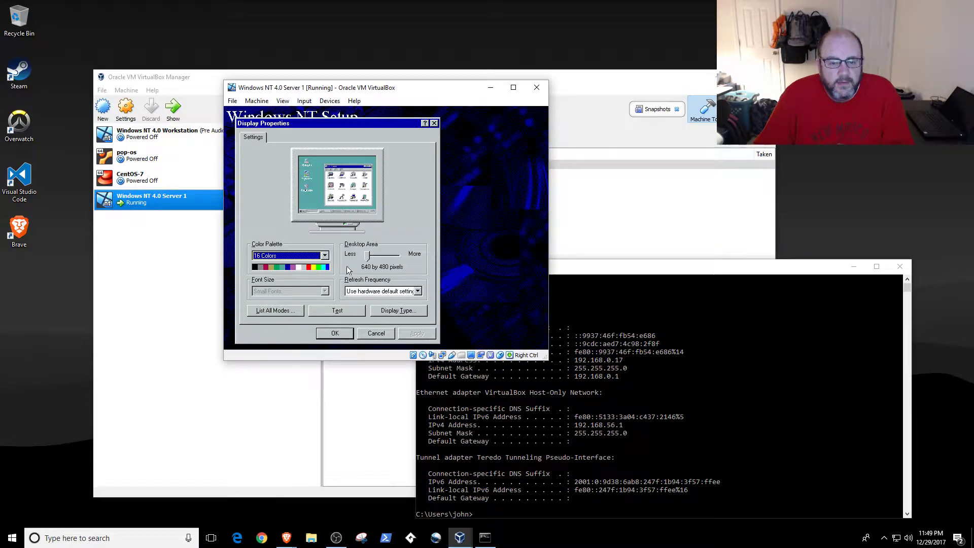
# Set the NT desktop area to 800 by 600, test it successfully, and save the display settings
pyautogui.click(390, 256)
pyautogui.click(339, 311)
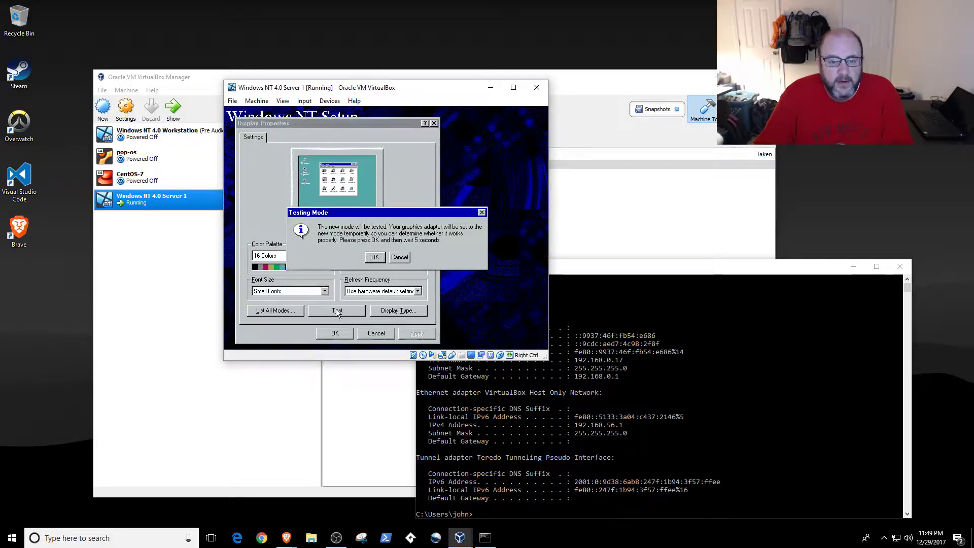
pyautogui.click(374, 257)
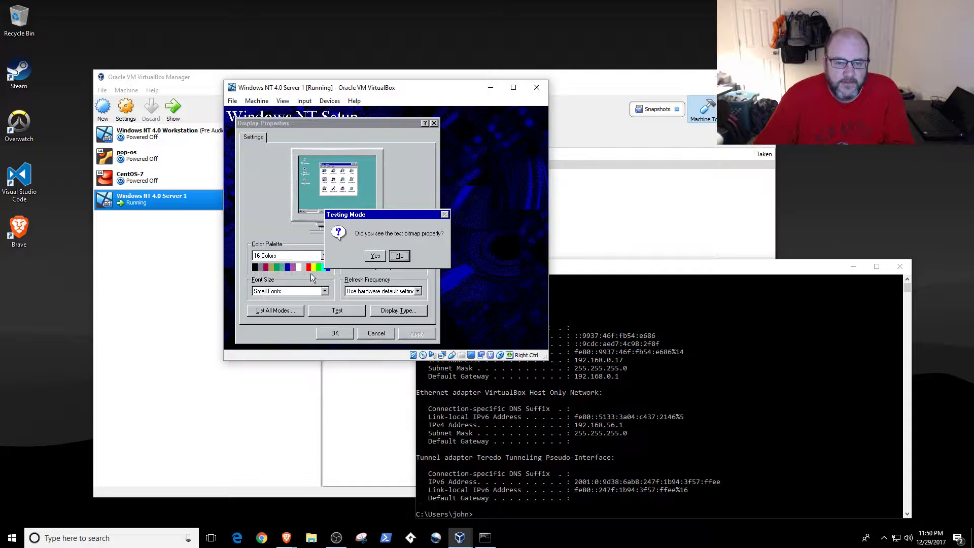
pyautogui.click(375, 255)
pyautogui.click(387, 256)
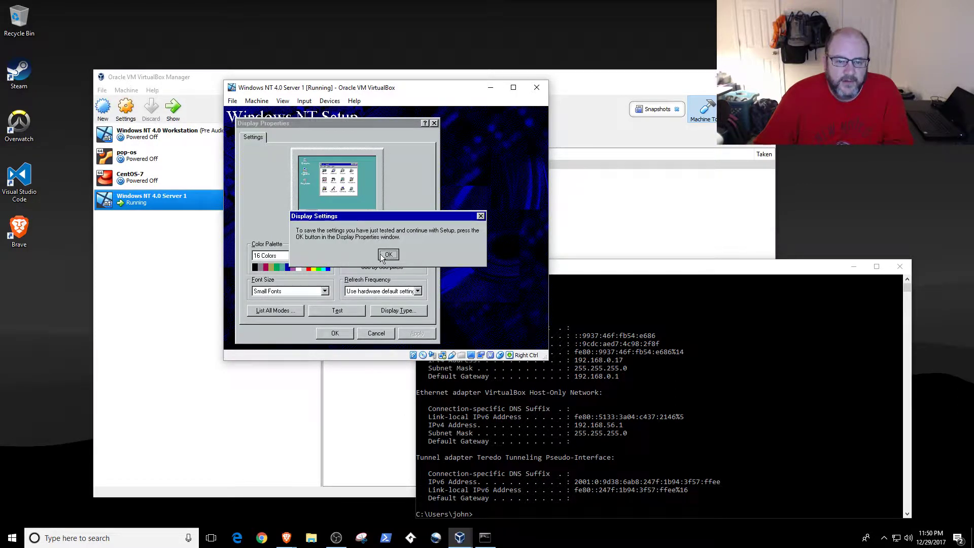
pyautogui.click(350, 333)
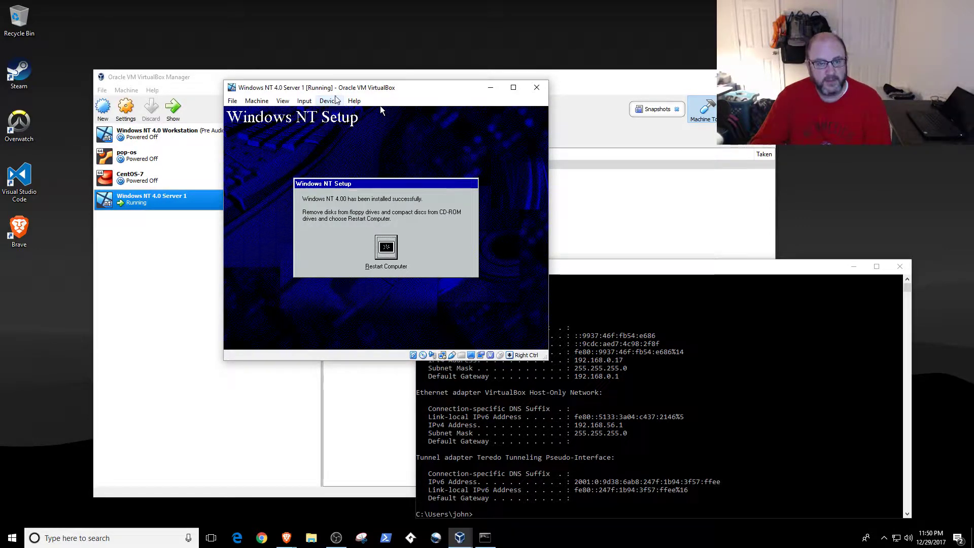
# Remove the NT4_SVR.iso disc from the VM's virtual optical drive
pyautogui.click(330, 101)
pyautogui.moveTo(375, 113)
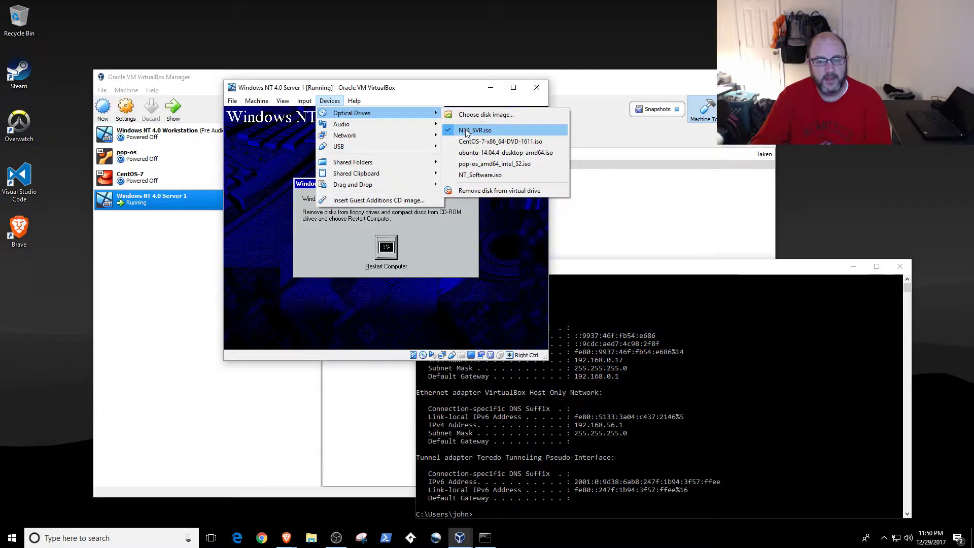
pyautogui.click(476, 191)
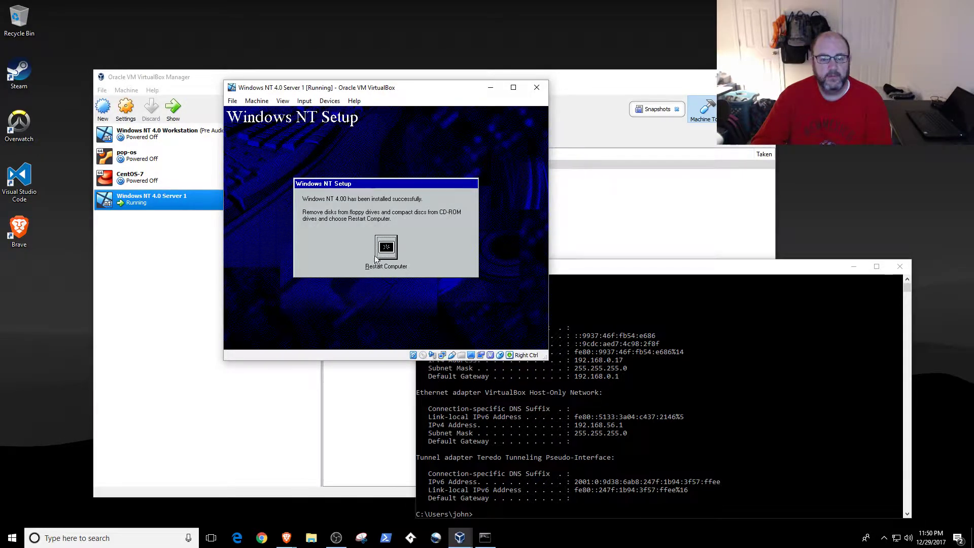
# Restart the server and boot the default Windows NT Server entry to the Begin Logon prompt
pyautogui.click(386, 249)
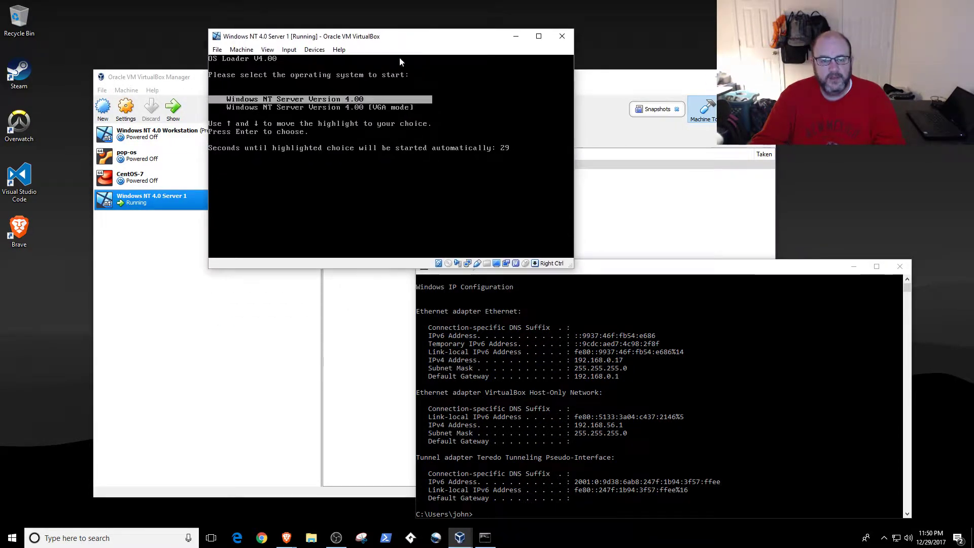
pyautogui.press('Return')
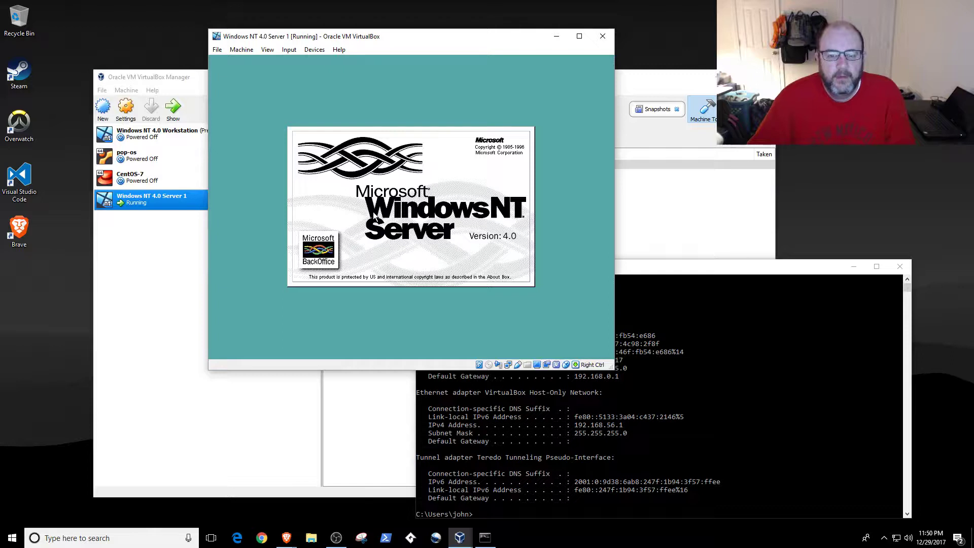
pyautogui.moveTo(418, 147); pyautogui.dragTo(398, 179)
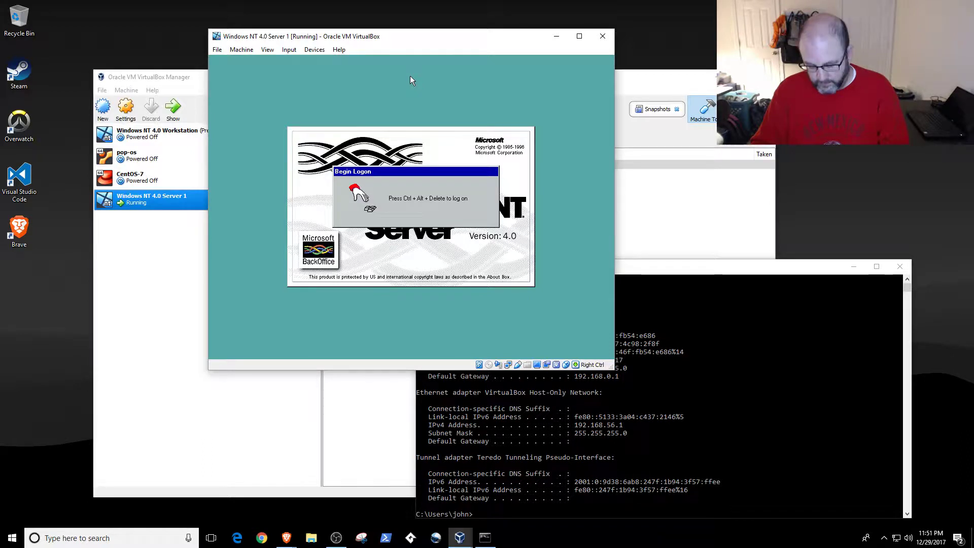
# Send Ctrl-Alt-Del to the NT server through Input > Keyboard
pyautogui.click(317, 50)
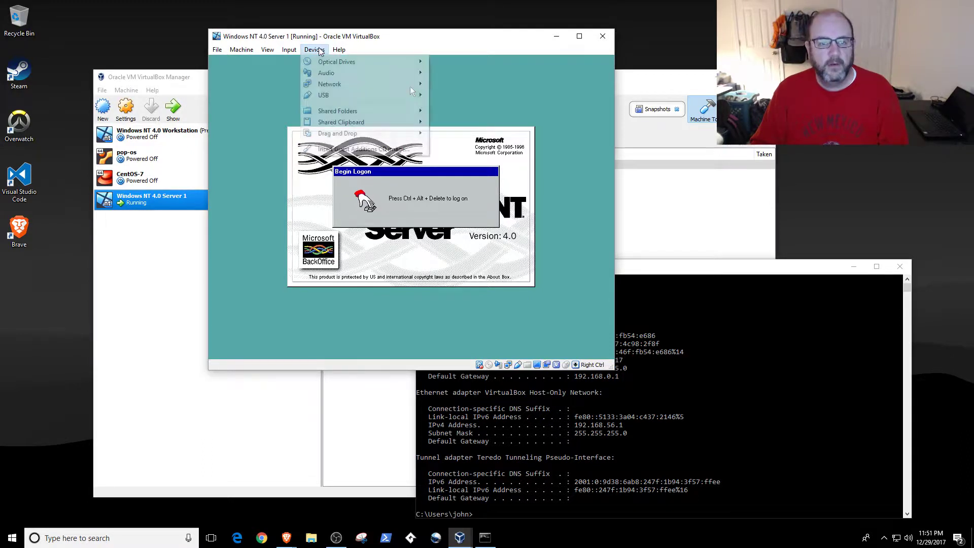
pyautogui.moveTo(335, 61)
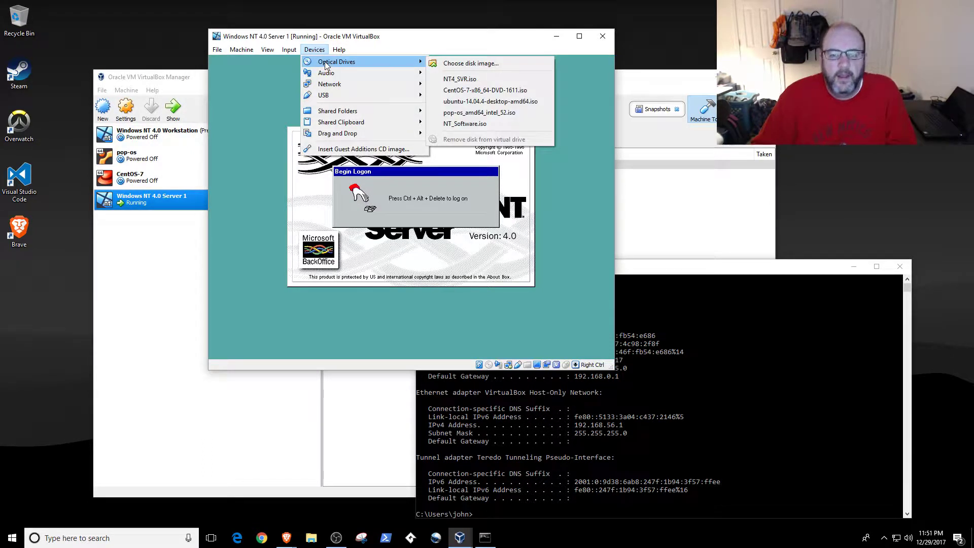
pyautogui.moveTo(285, 53)
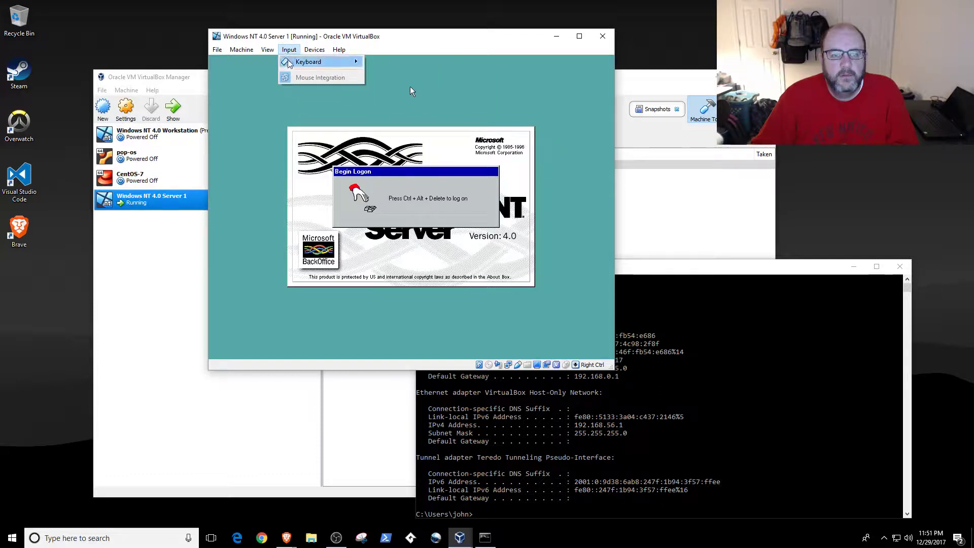
pyautogui.click(378, 79)
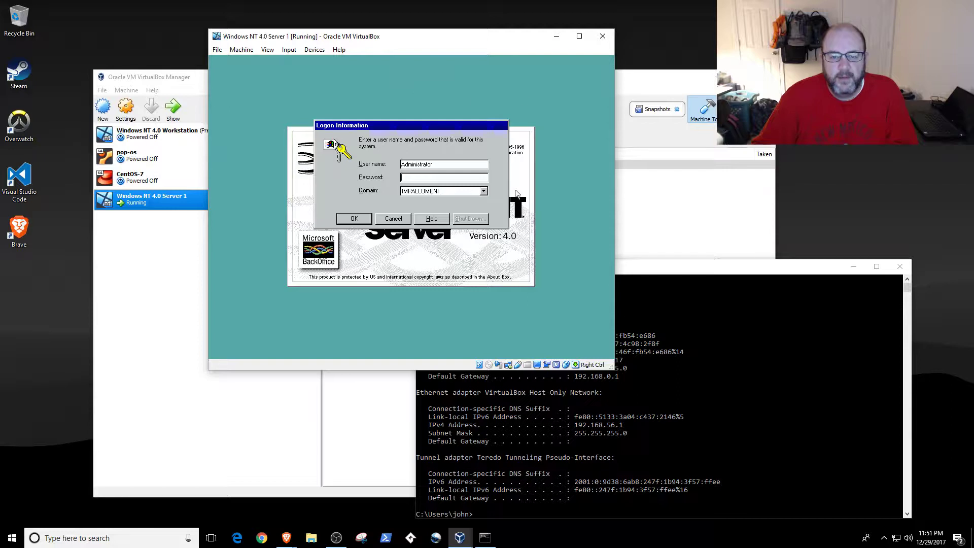
# Log on to the domain as Administrator with the password and close the Welcome screen
pyautogui.click(483, 192)
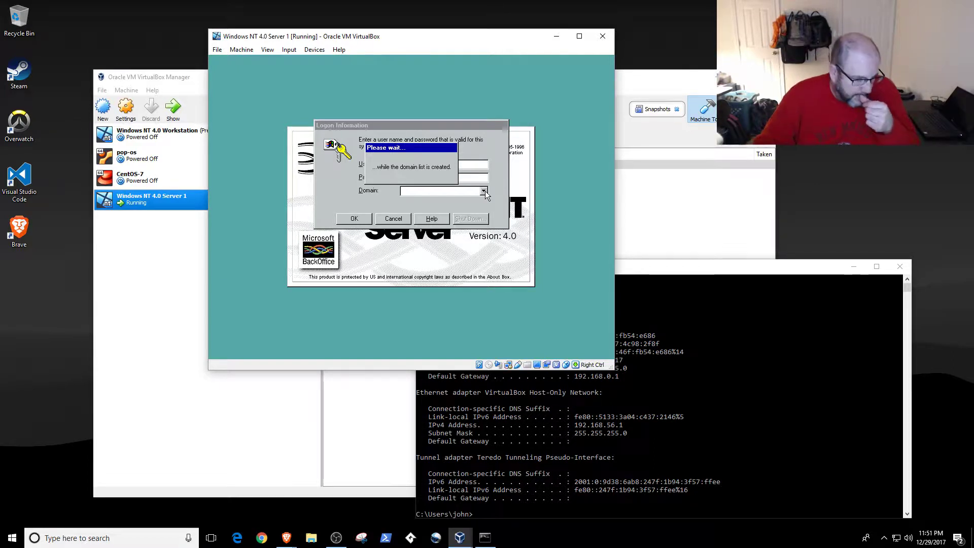
pyautogui.click(484, 192)
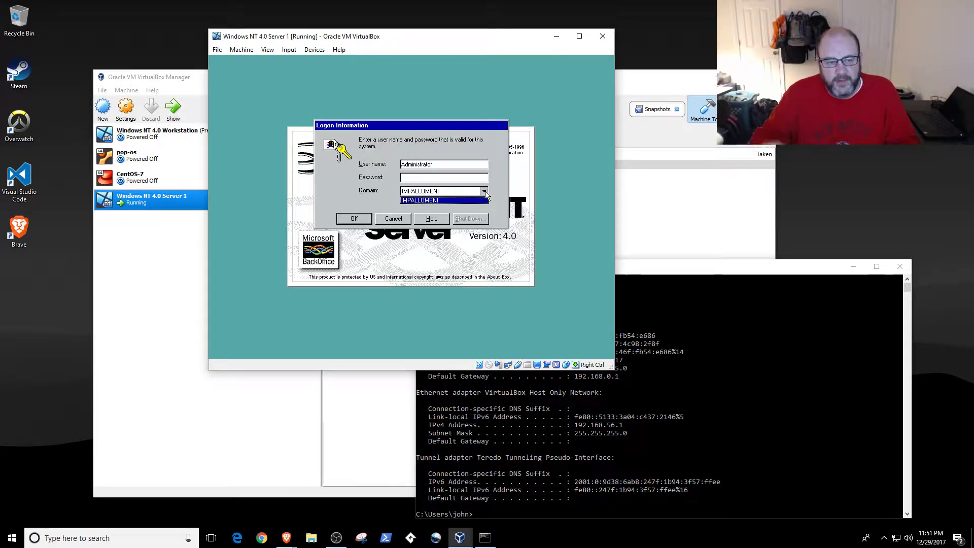
pyautogui.click(473, 177)
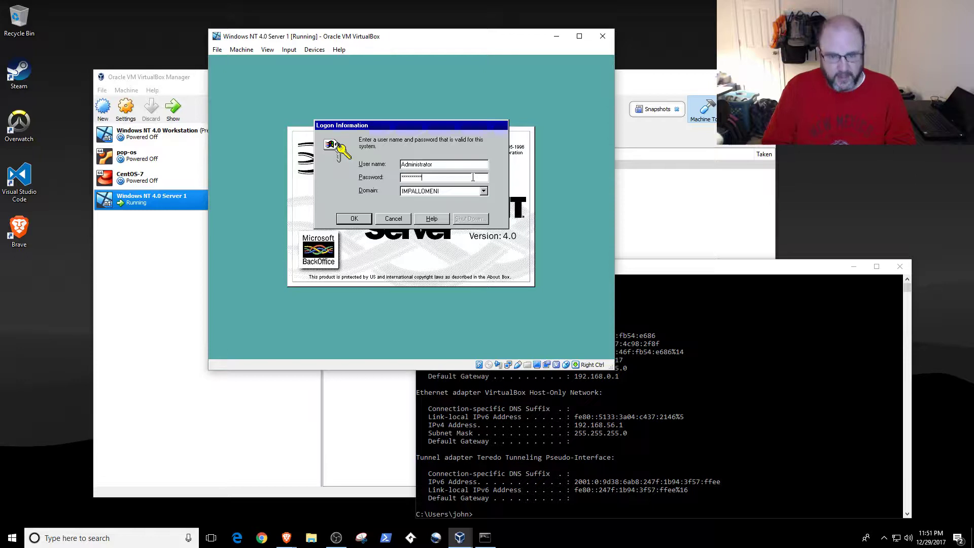
pyautogui.press('Return')
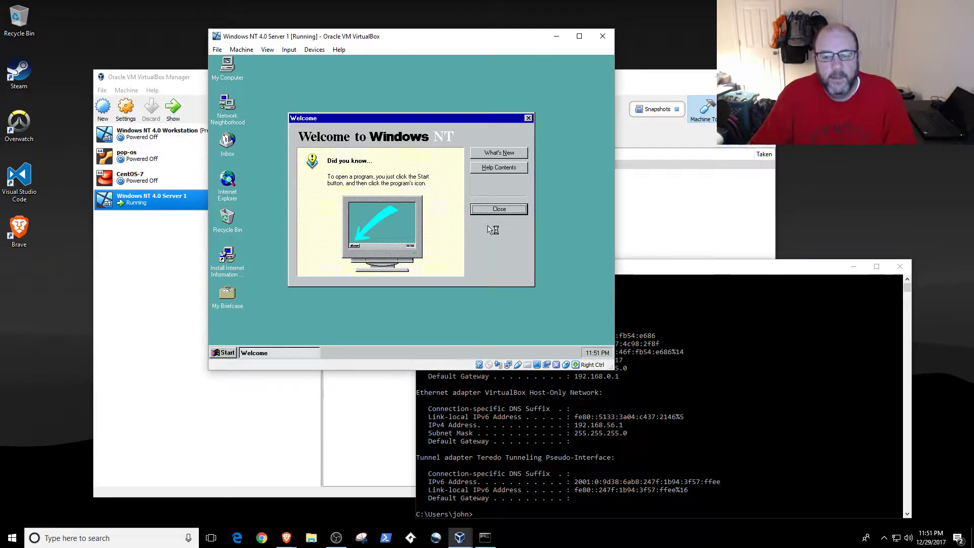
pyautogui.click(490, 211)
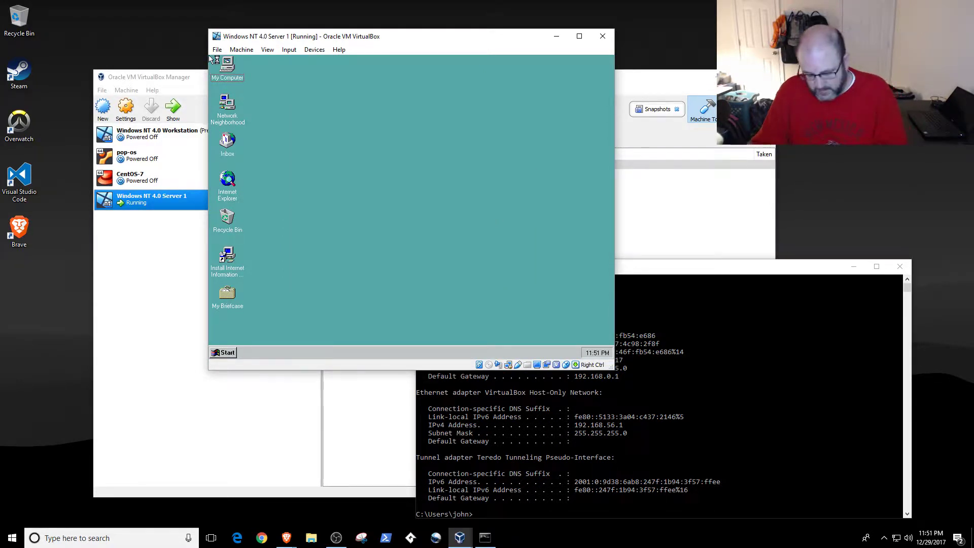
# Insert the Guest Additions CD image into the NT server VM
pyautogui.click(289, 49)
pyautogui.moveTo(298, 63)
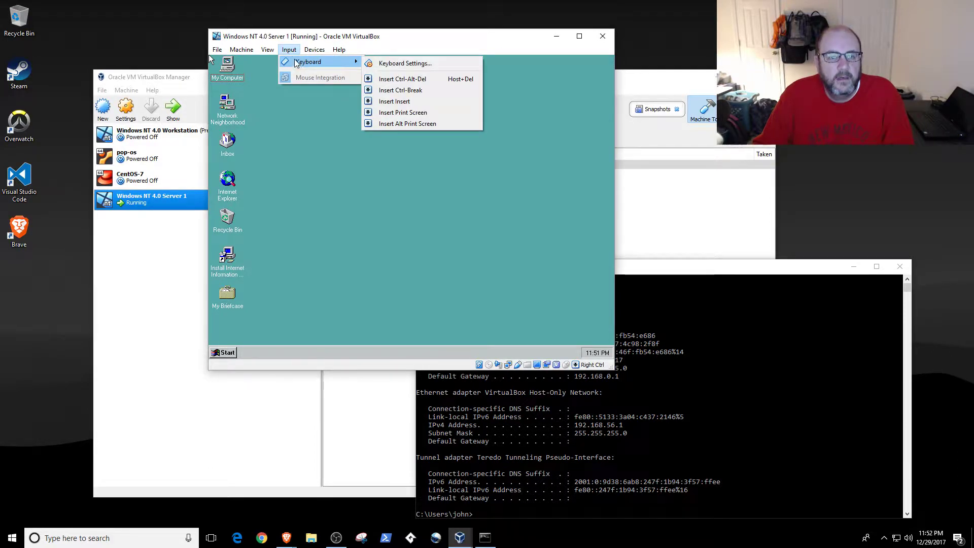
pyautogui.moveTo(314, 49)
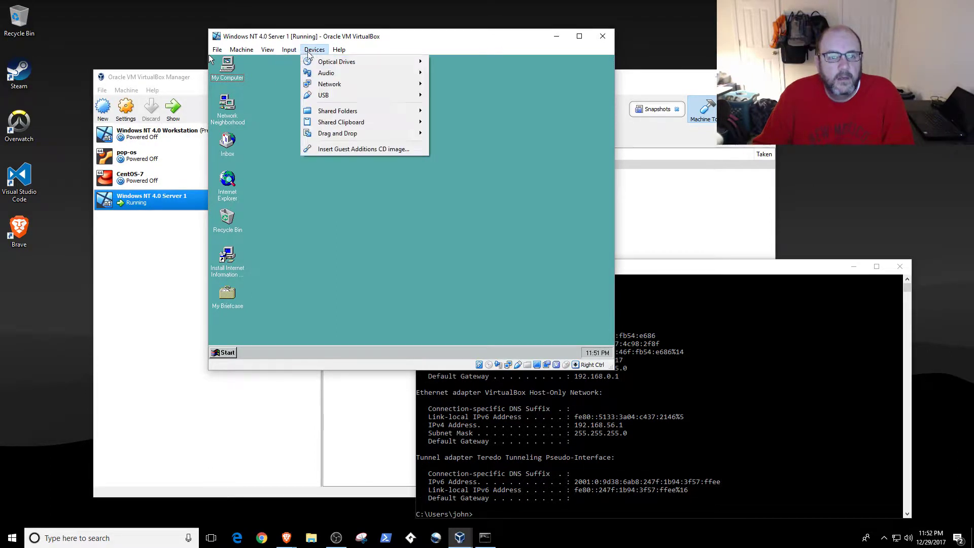
pyautogui.click(349, 150)
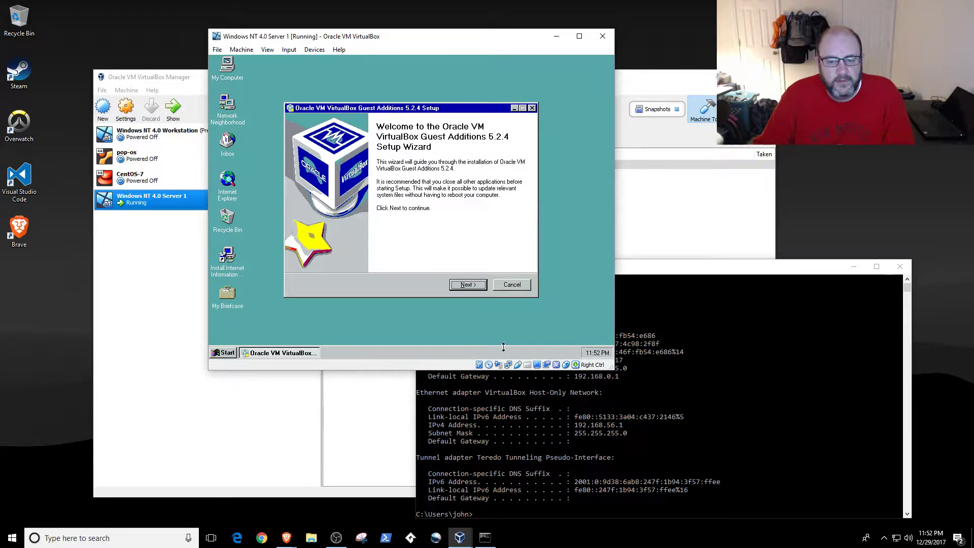
# Install Guest Additions 5.2.4 with default location and components, ignoring the SP6 warning, then reboot
pyautogui.click(477, 285)
pyautogui.click(477, 284)
pyautogui.click(477, 285)
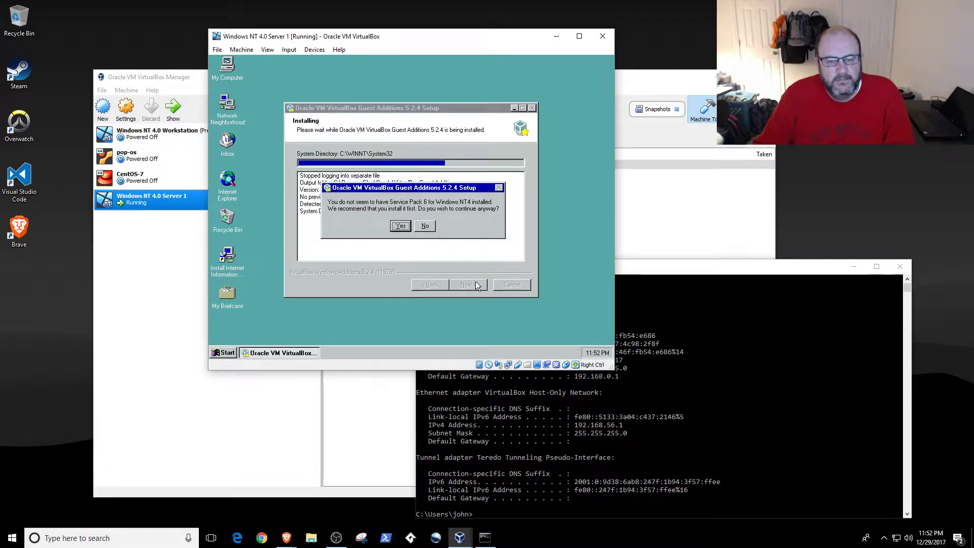
pyautogui.click(403, 229)
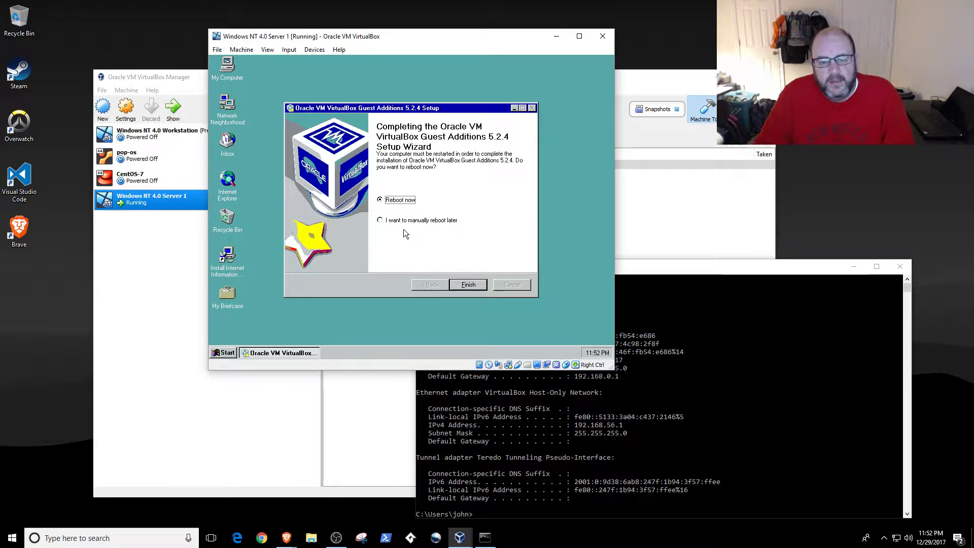
pyautogui.click(479, 285)
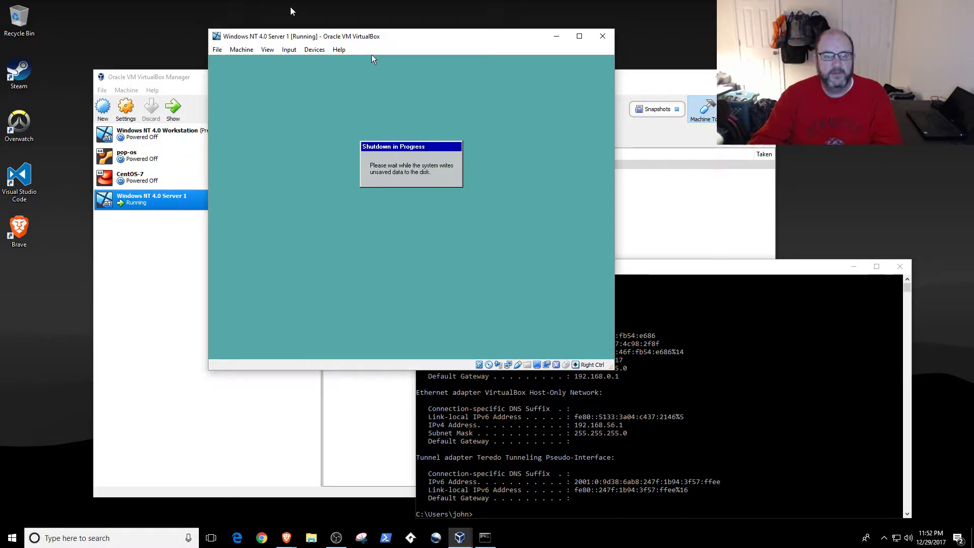
# Mount the NT4_SP disk image from D:\iso in the server's virtual optical drive
pyautogui.click(315, 49)
pyautogui.moveTo(350, 61)
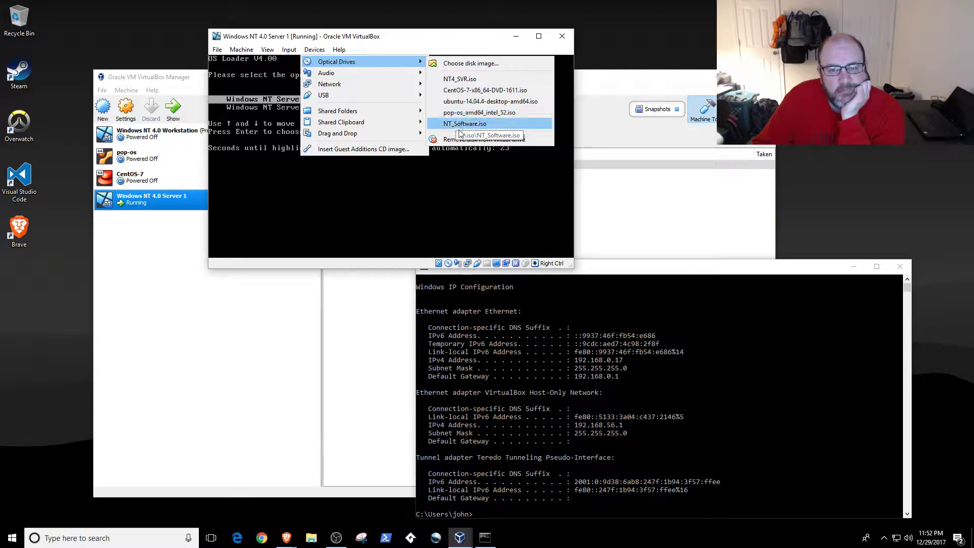
pyautogui.click(465, 67)
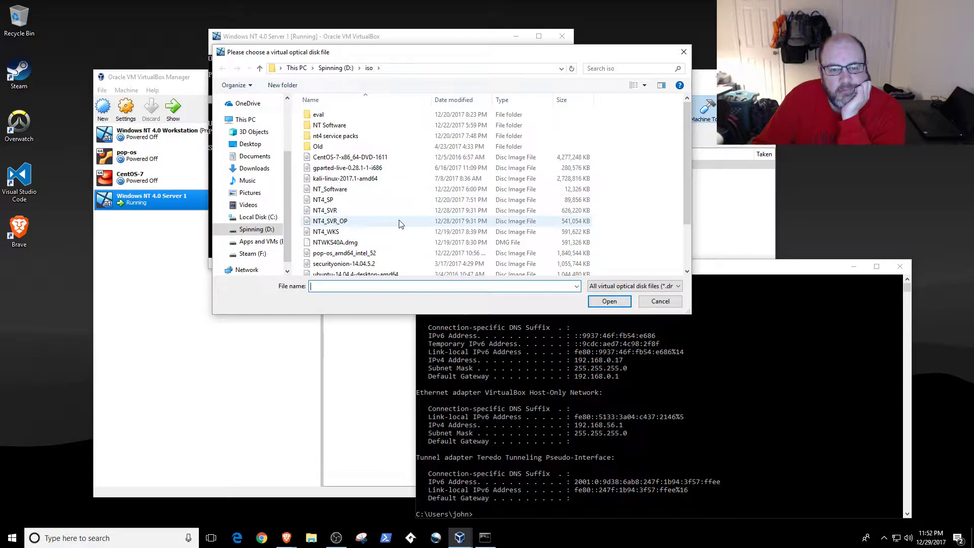
pyautogui.click(401, 200)
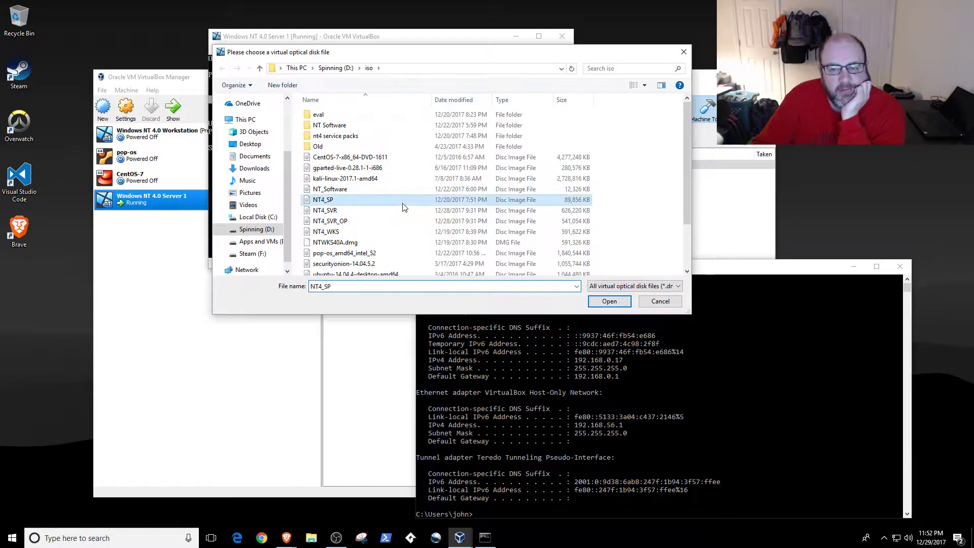
pyautogui.click(595, 299)
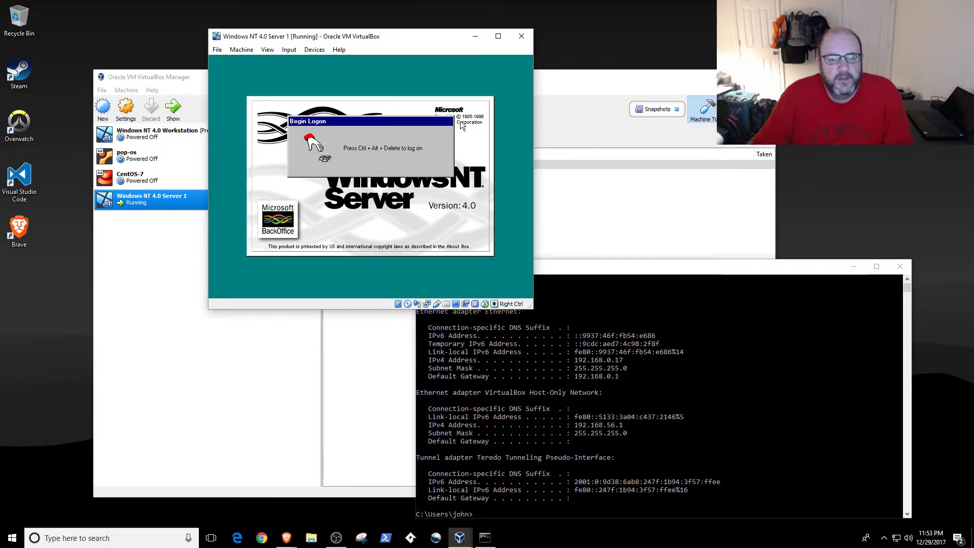
# Send Ctrl-Alt-Del and log on as Administrator with the domain password
pyautogui.click(289, 50)
pyautogui.click(354, 193)
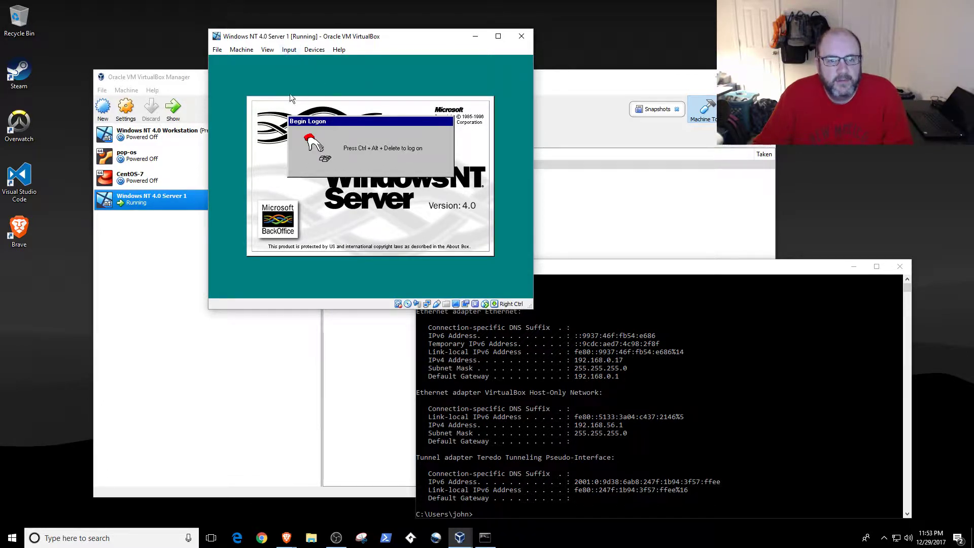
pyautogui.click(289, 50)
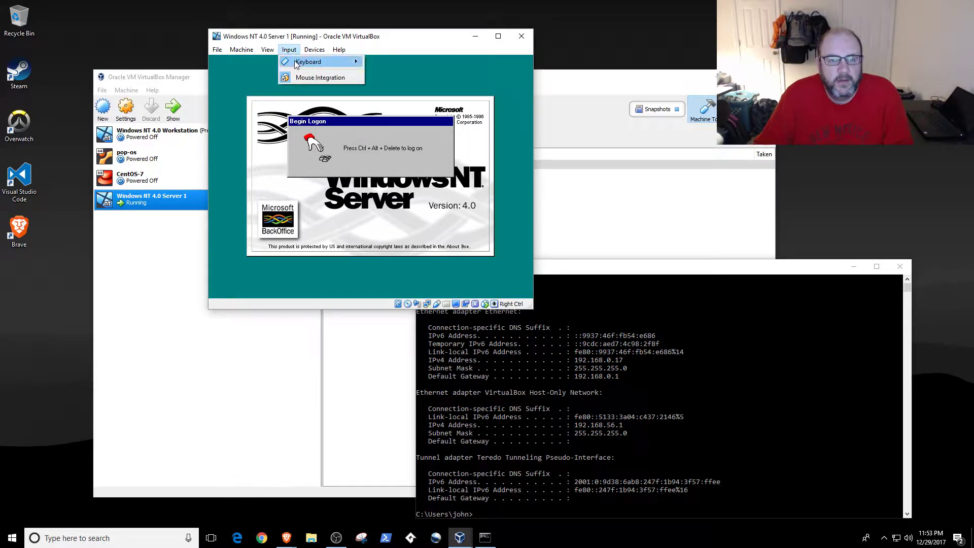
pyautogui.moveTo(296, 63)
pyautogui.click(391, 74)
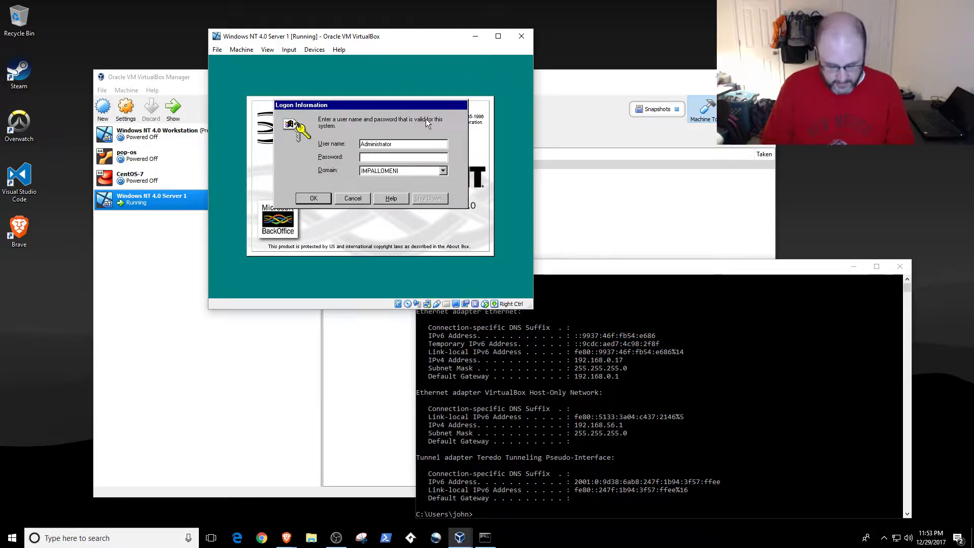
pyautogui.write('******')
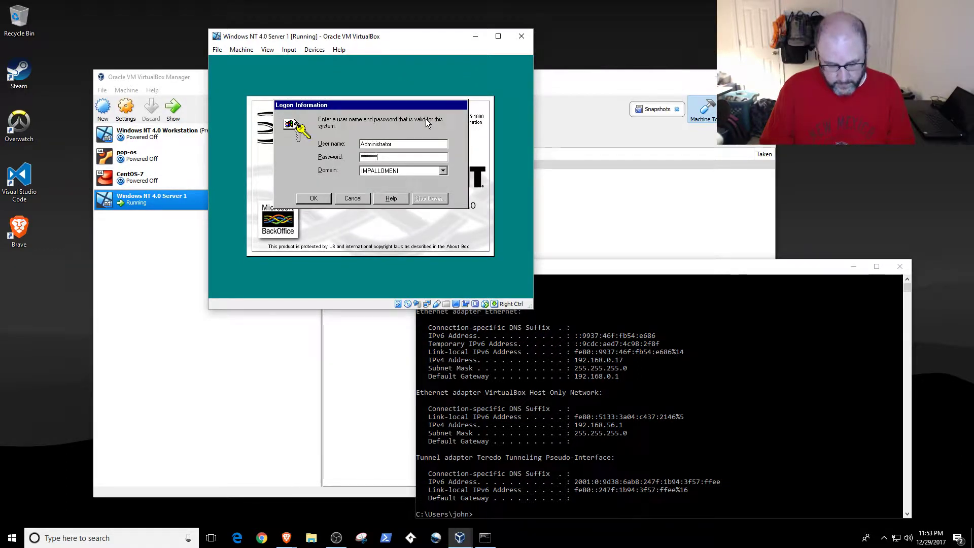
pyautogui.press('Return')
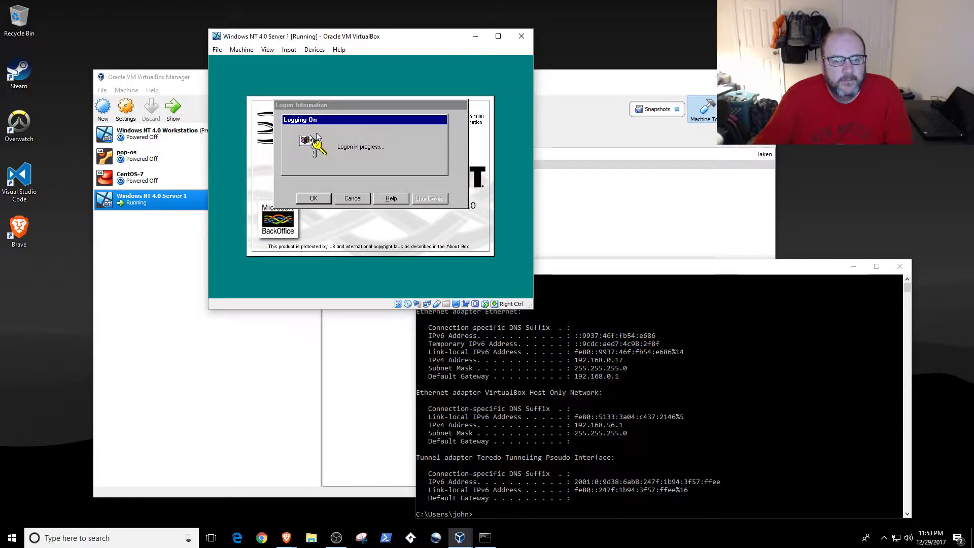
# Run ping 192.168.0.195 in the host Command Prompt
pyautogui.click(572, 344)
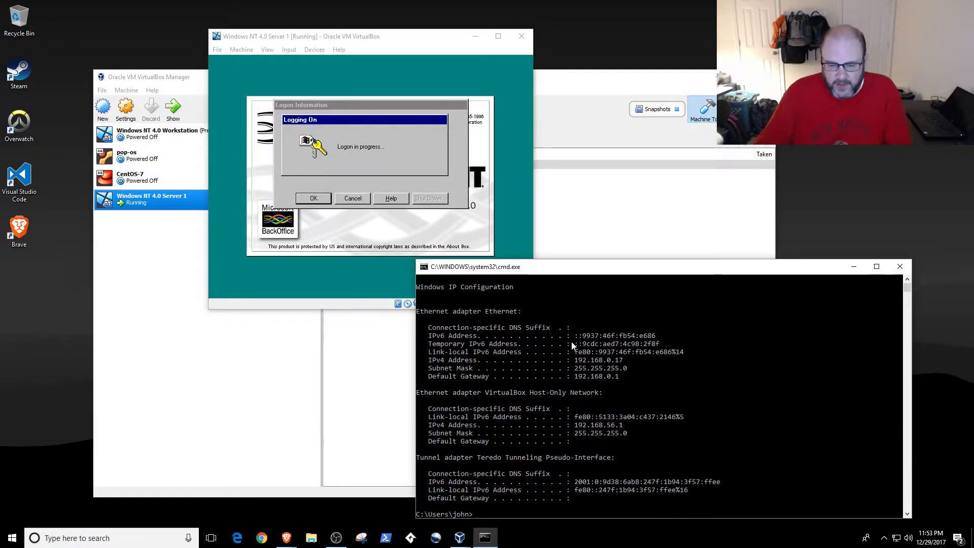
pyautogui.write('ping')
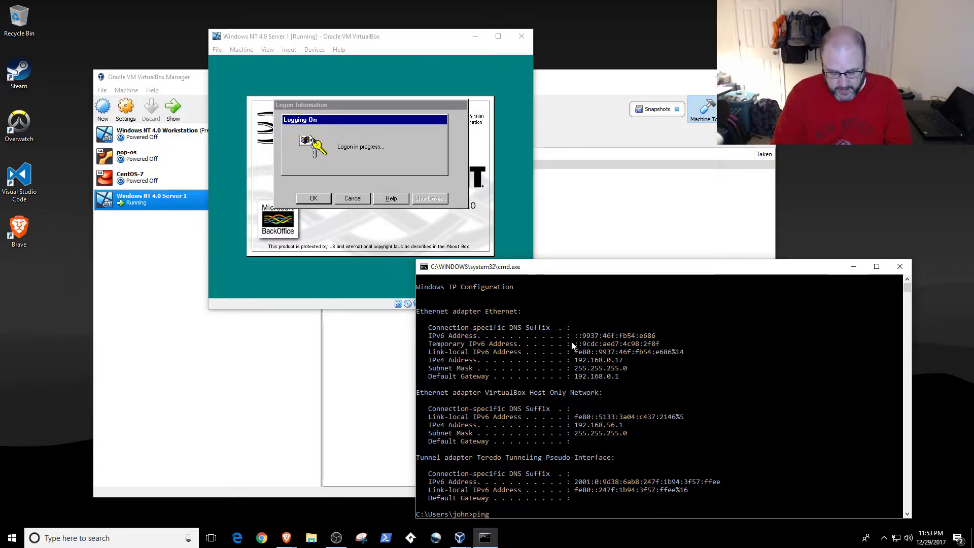
pyautogui.write(' 1')
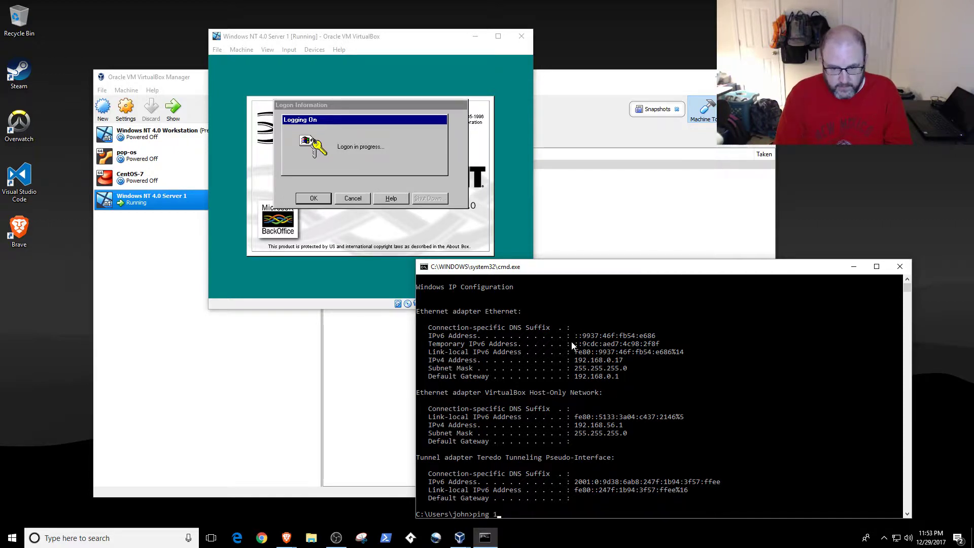
pyautogui.write('92.16')
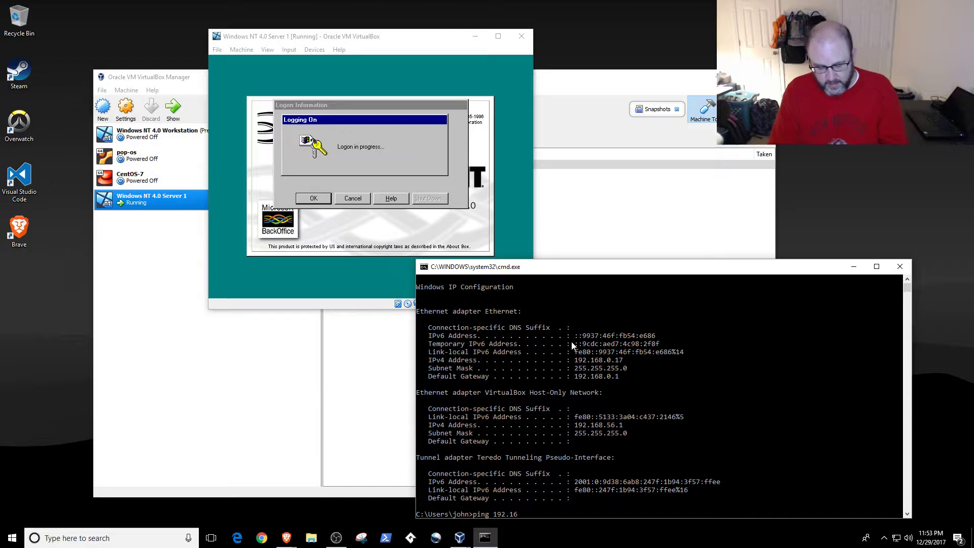
pyautogui.write('8.0.')
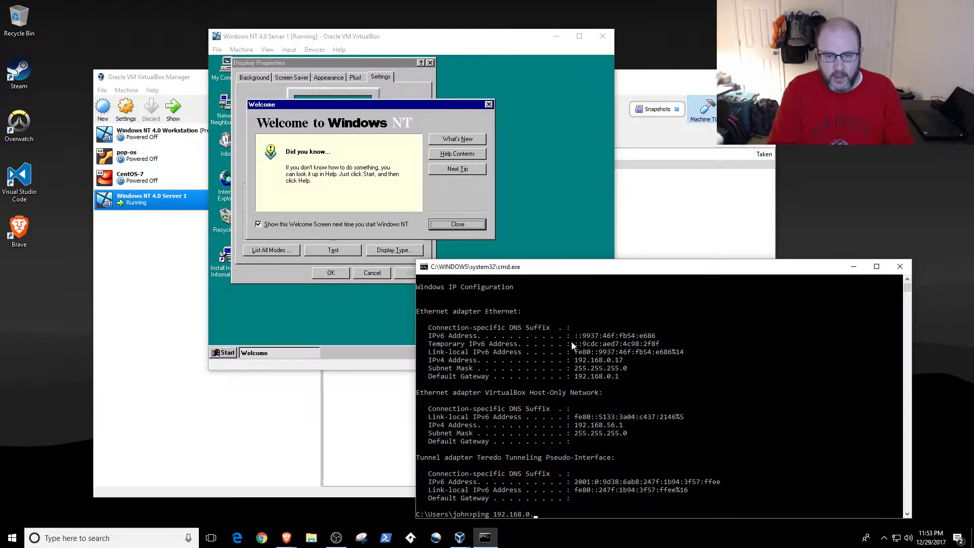
pyautogui.write('19')
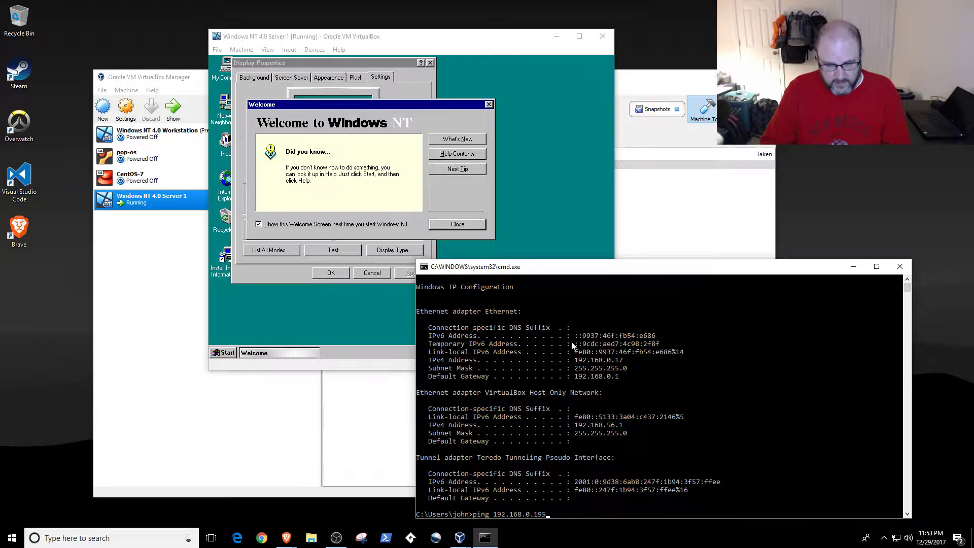
pyautogui.write('5')
pyautogui.press('Return')
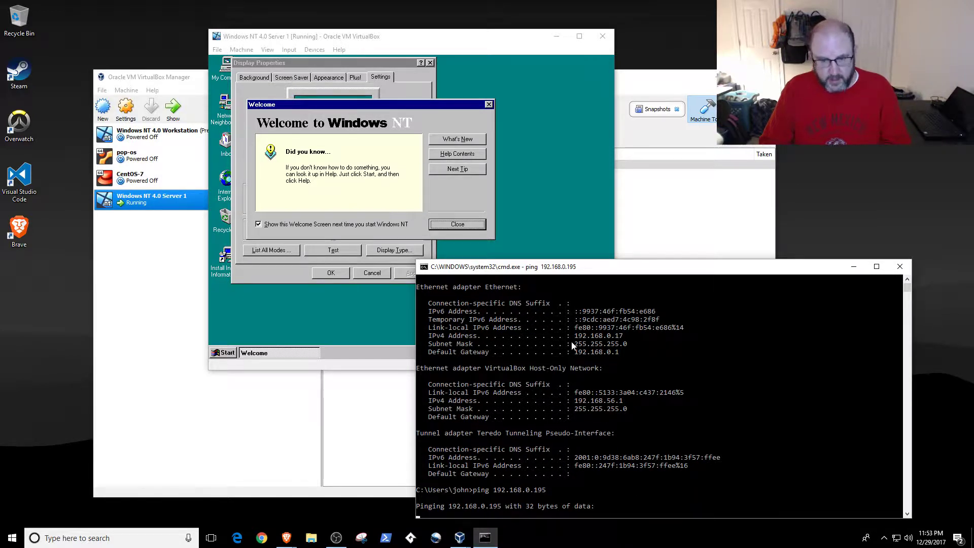
# Dismiss the Welcome screen, then test and apply True Color at 1024 by 768 in Display Properties
pyautogui.click(450, 225)
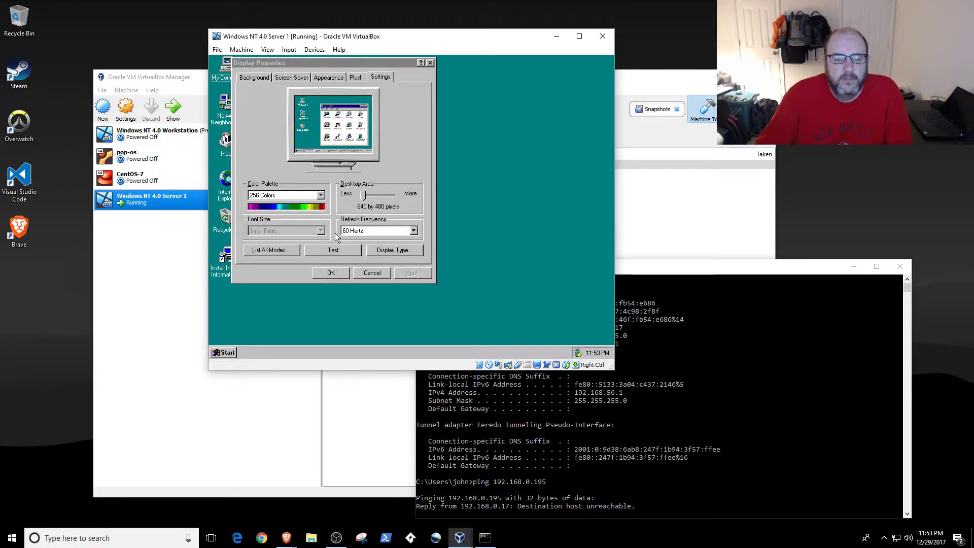
pyautogui.click(320, 196)
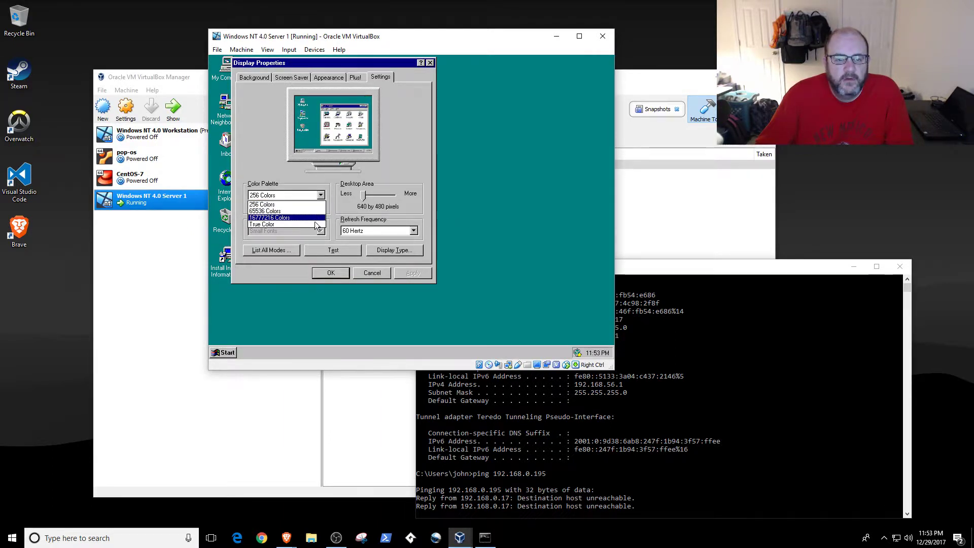
pyautogui.click(317, 224)
pyautogui.click(374, 199)
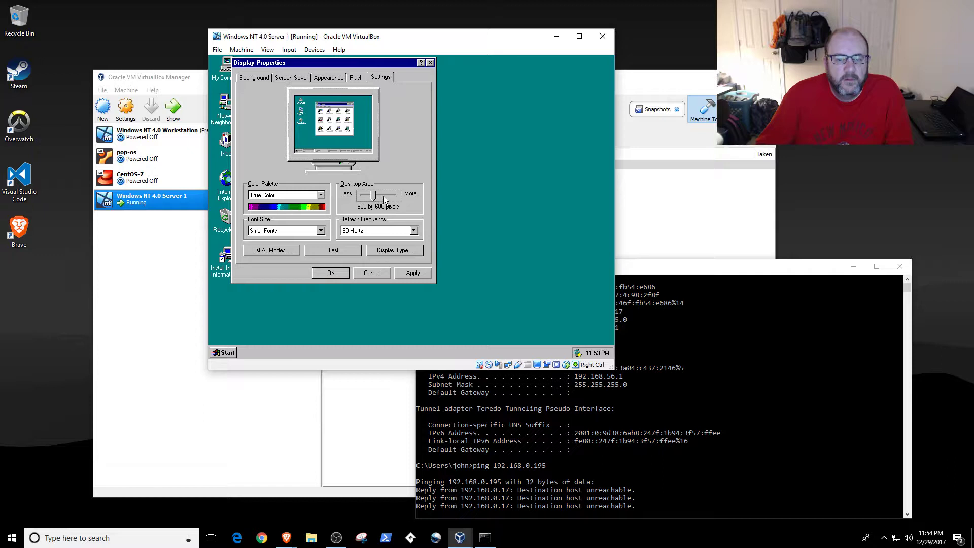
pyautogui.click(382, 196)
pyautogui.click(345, 252)
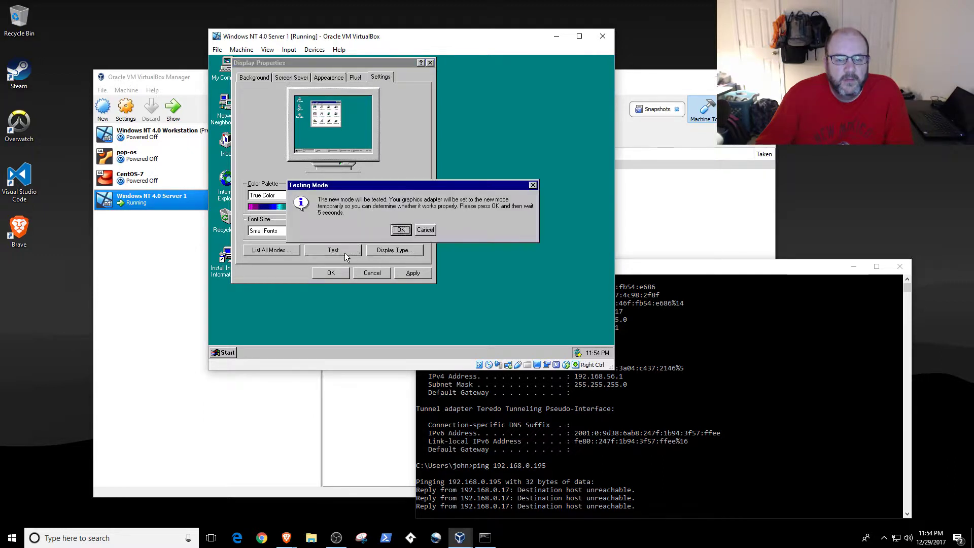
pyautogui.click(403, 232)
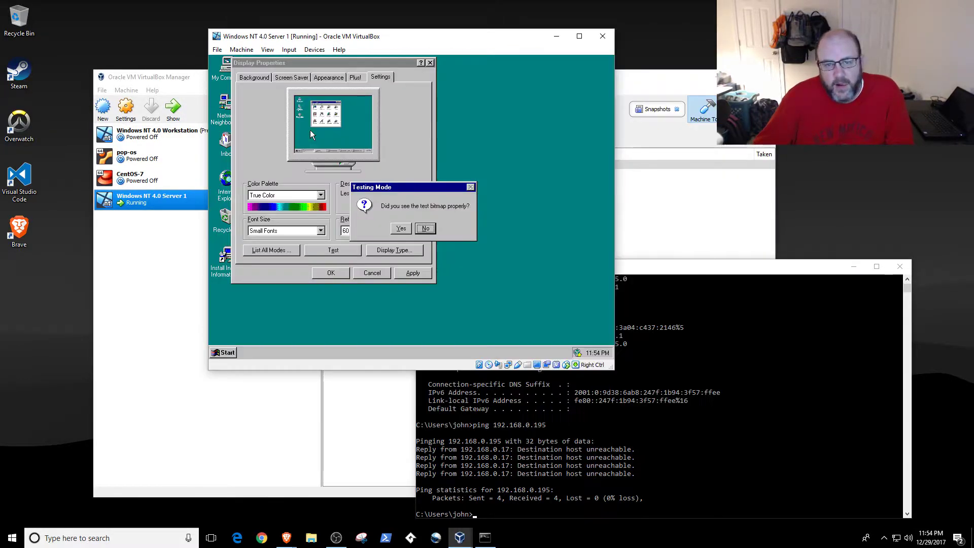
pyautogui.click(385, 236)
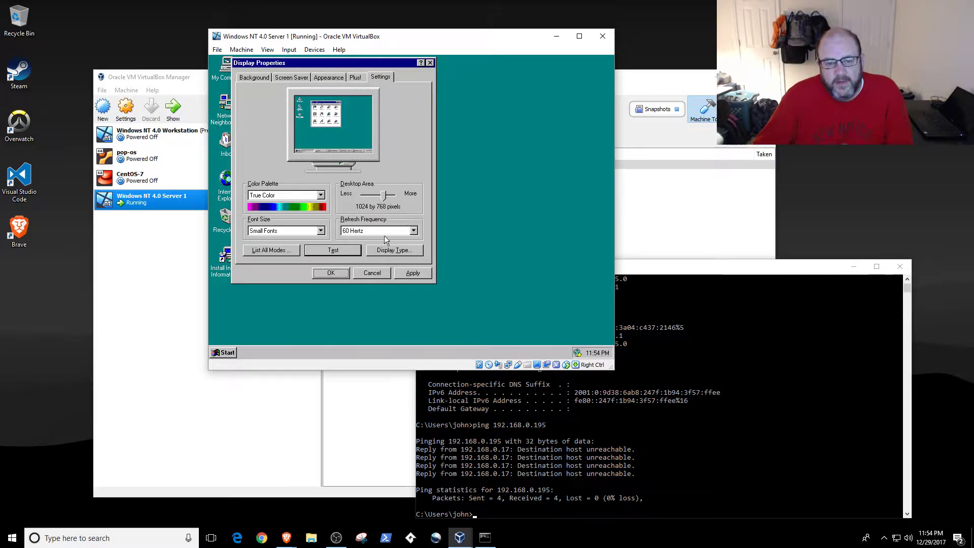
pyautogui.click(331, 273)
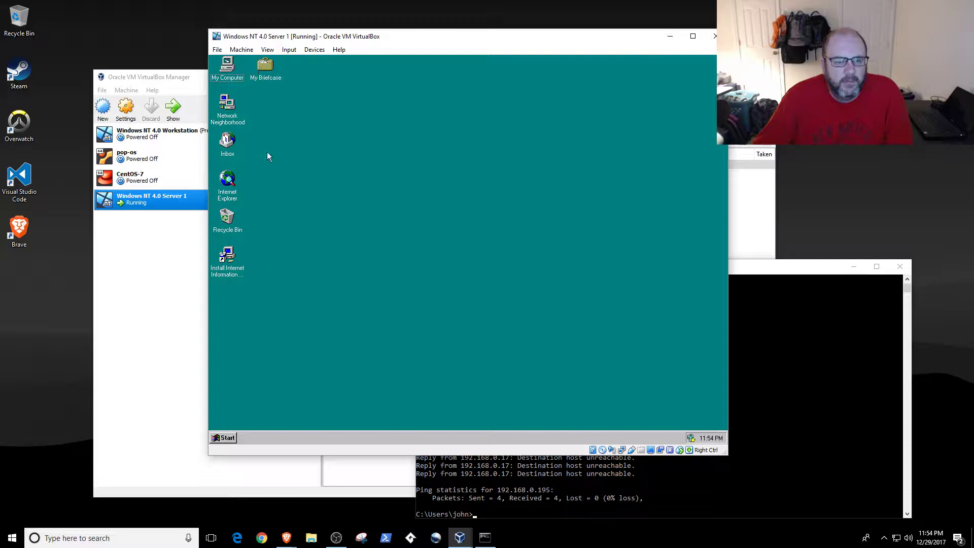
# Launch User Manager for Domains from Start > Programs > Administrative Tools (Common)
pyautogui.click(224, 438)
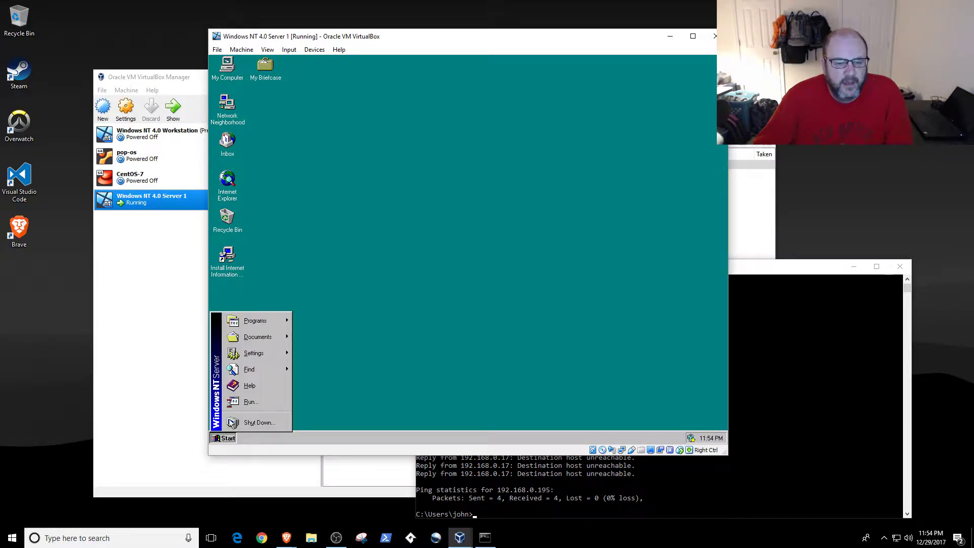
pyautogui.moveTo(249, 327)
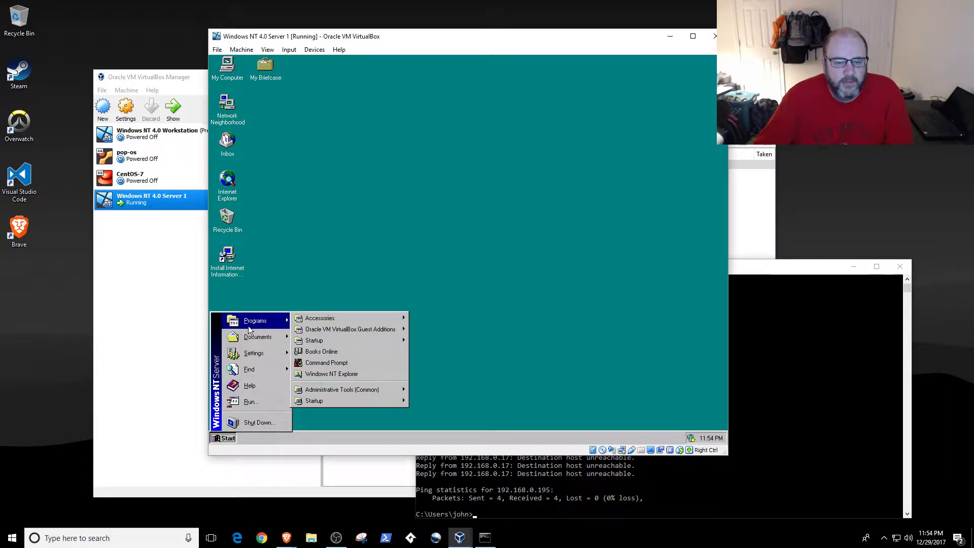
pyautogui.moveTo(316, 389)
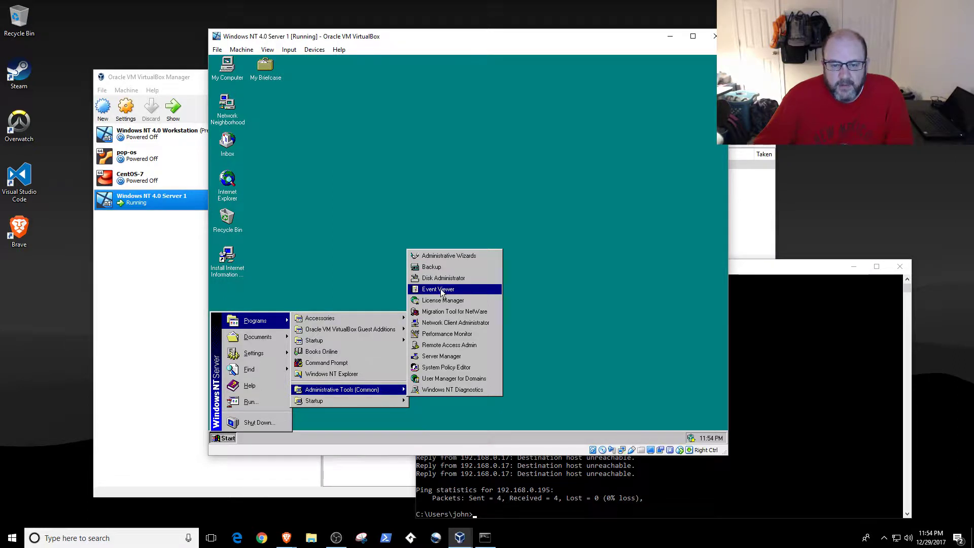
pyautogui.click(442, 380)
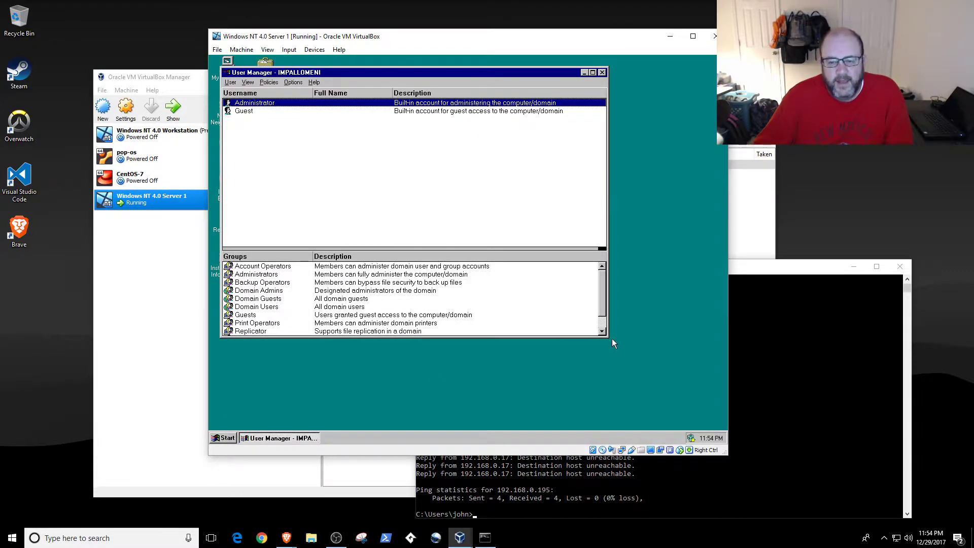
pyautogui.moveTo(608, 337); pyautogui.dragTo(644, 389)
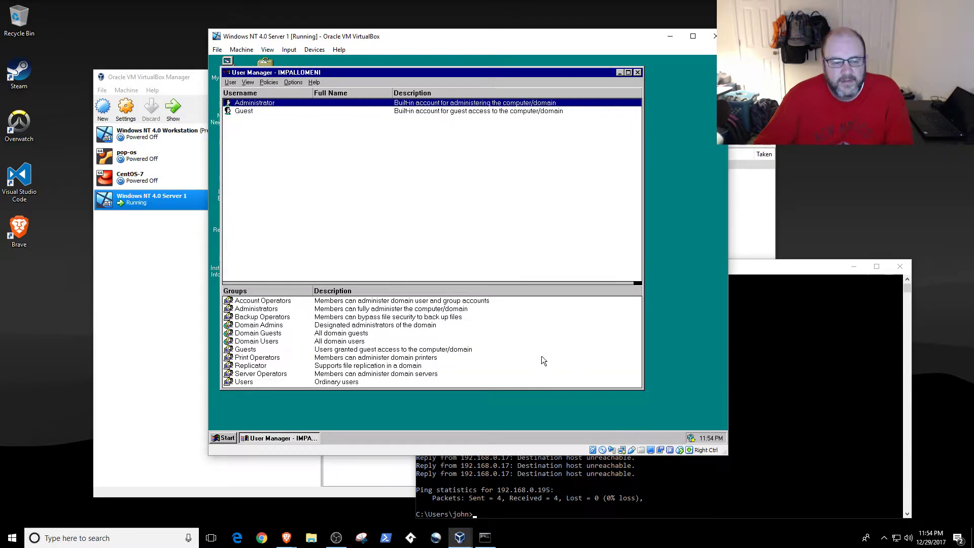
pyautogui.click(268, 302)
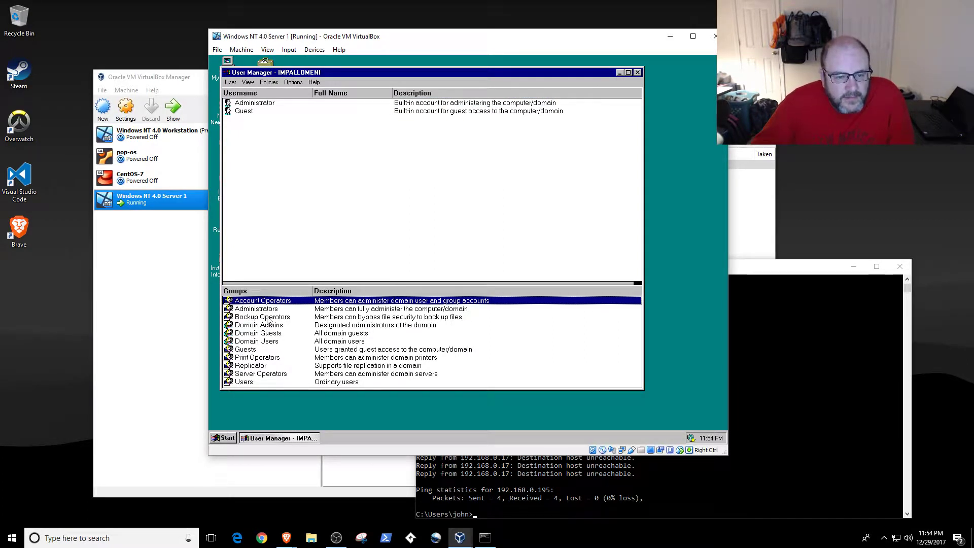
pyautogui.click(267, 319)
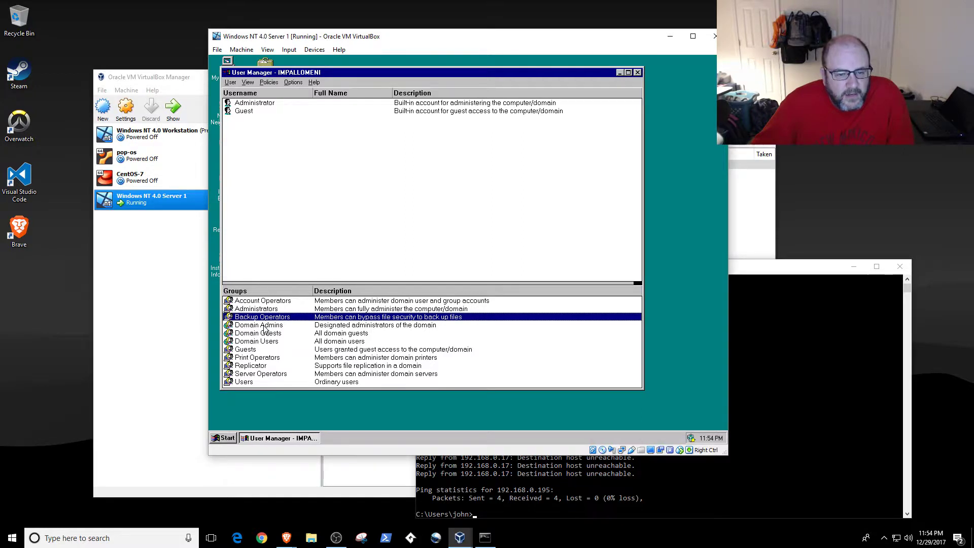
pyautogui.click(264, 327)
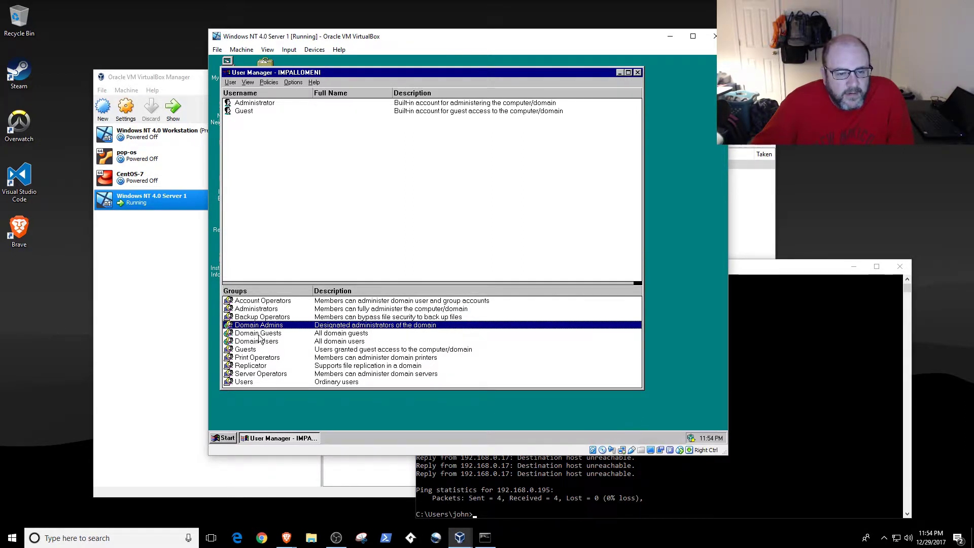
pyautogui.click(260, 365)
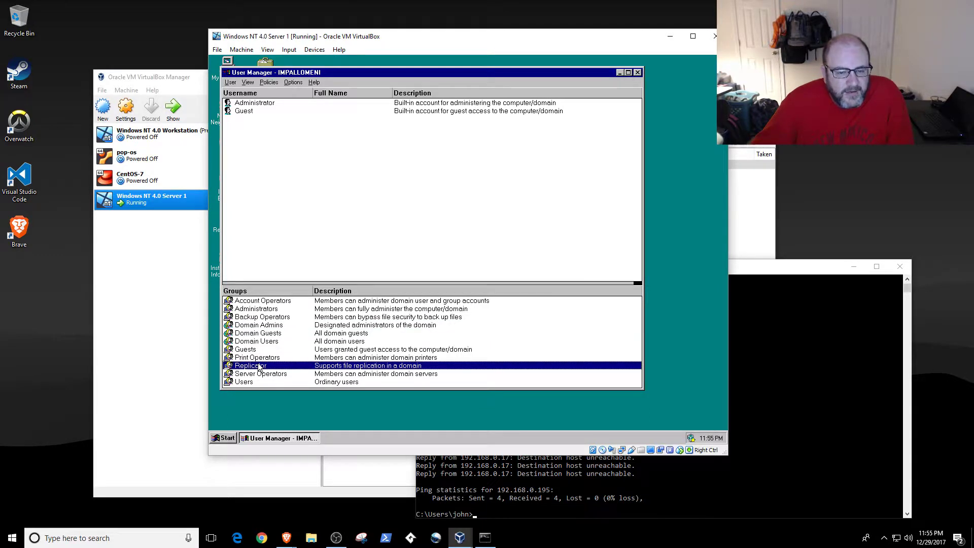
pyautogui.doubleClick(300, 366)
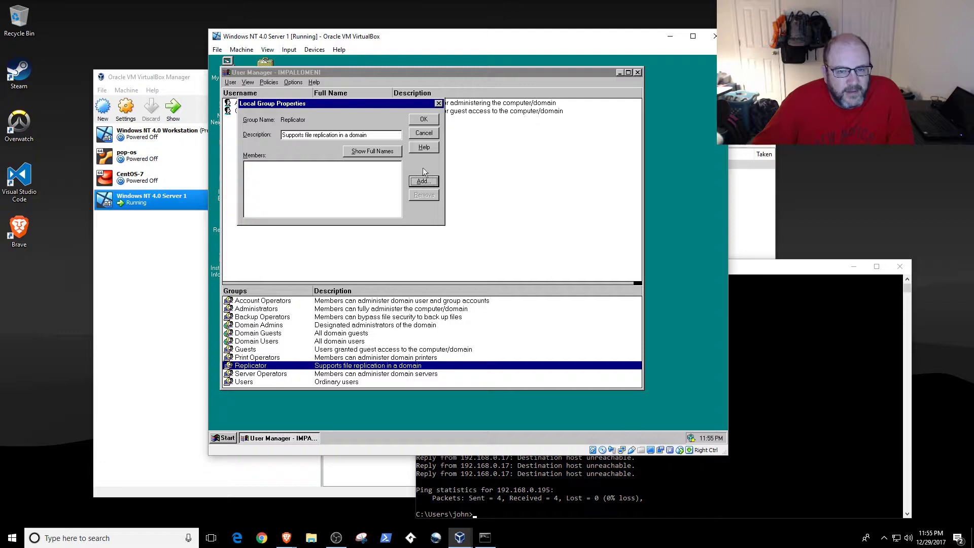
pyautogui.click(423, 134)
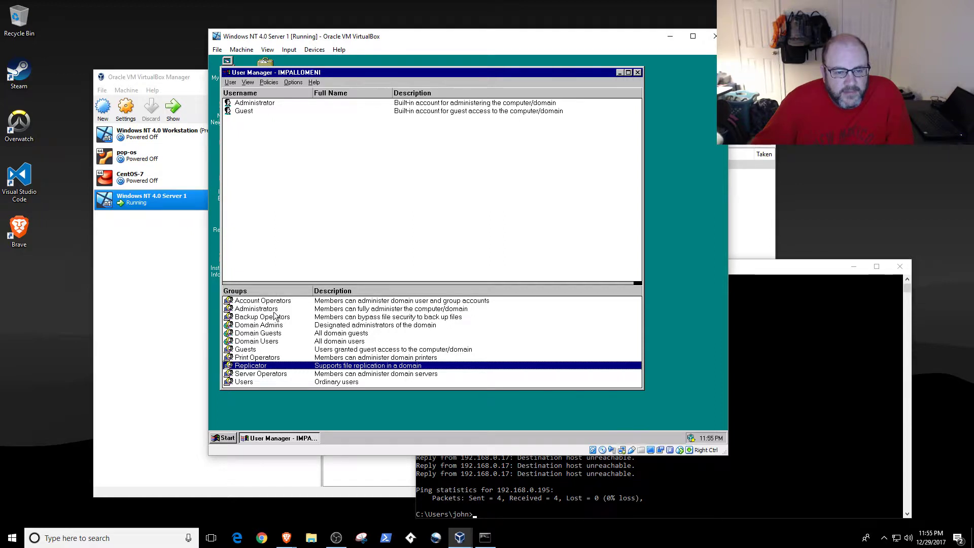
pyautogui.click(231, 82)
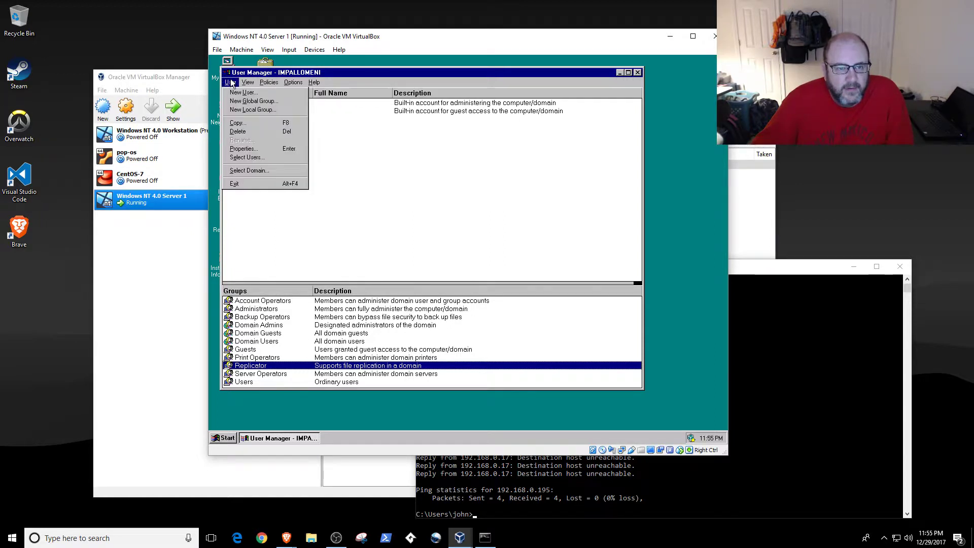
pyautogui.click(254, 101)
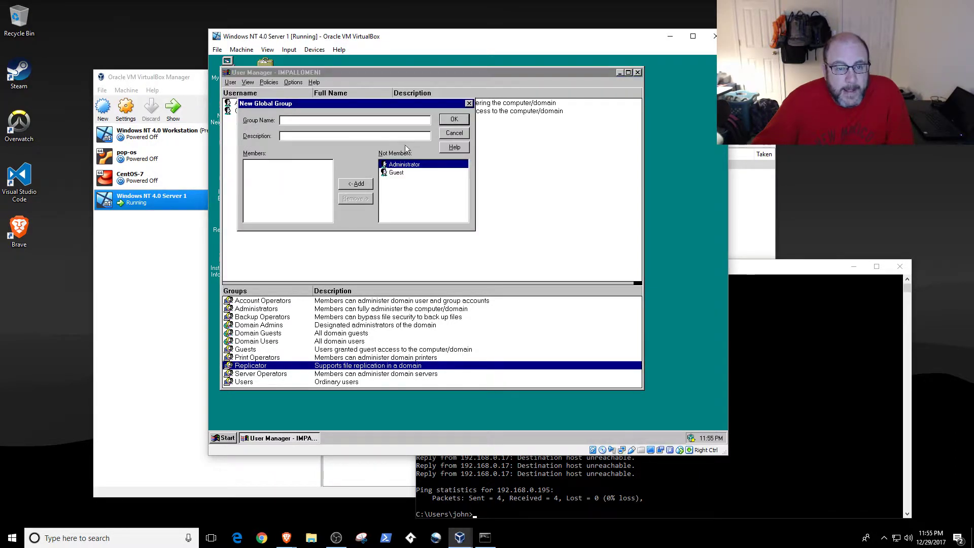
pyautogui.click(454, 133)
pyautogui.click(231, 82)
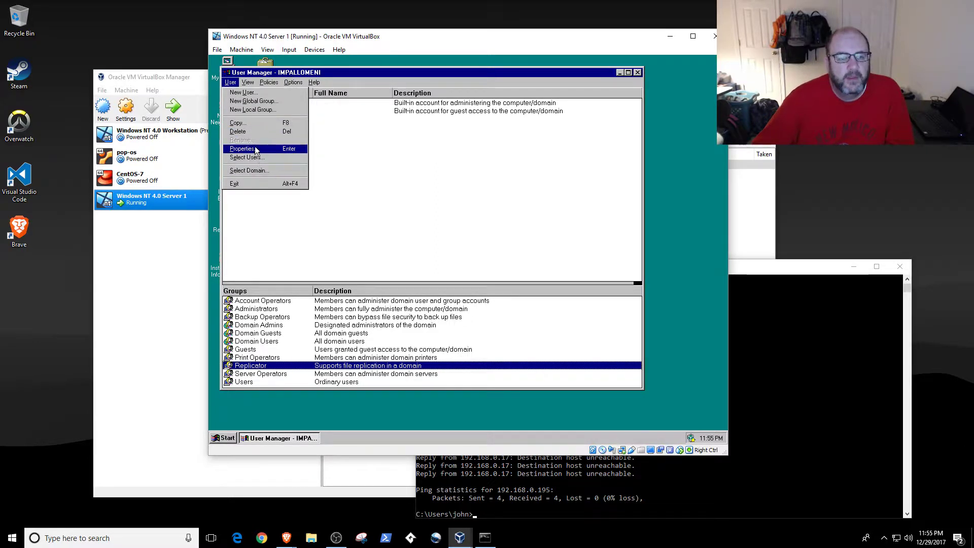
# Fill in a new user's username, full name, description CEO and password, without forced password change
pyautogui.click(249, 94)
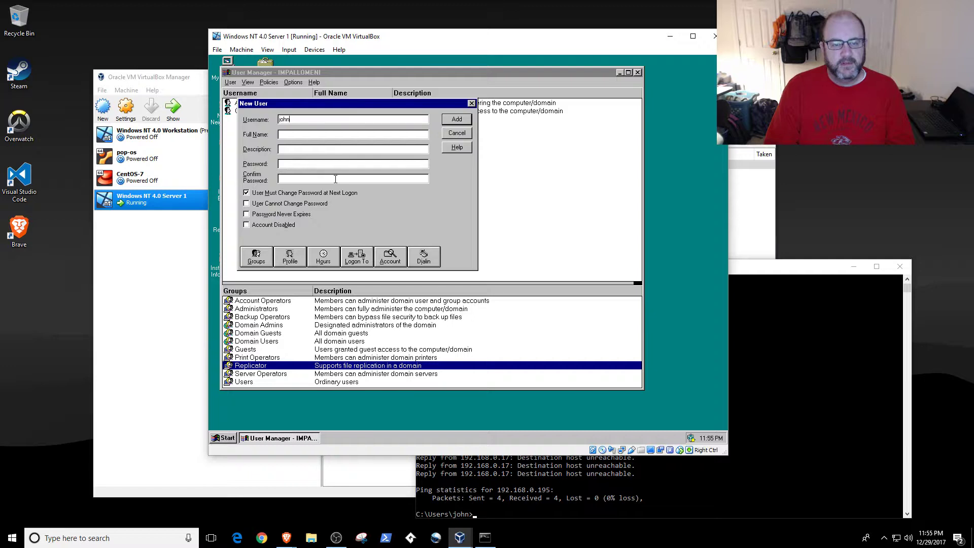
pyautogui.press('Tab')
pyautogui.write('Joh')
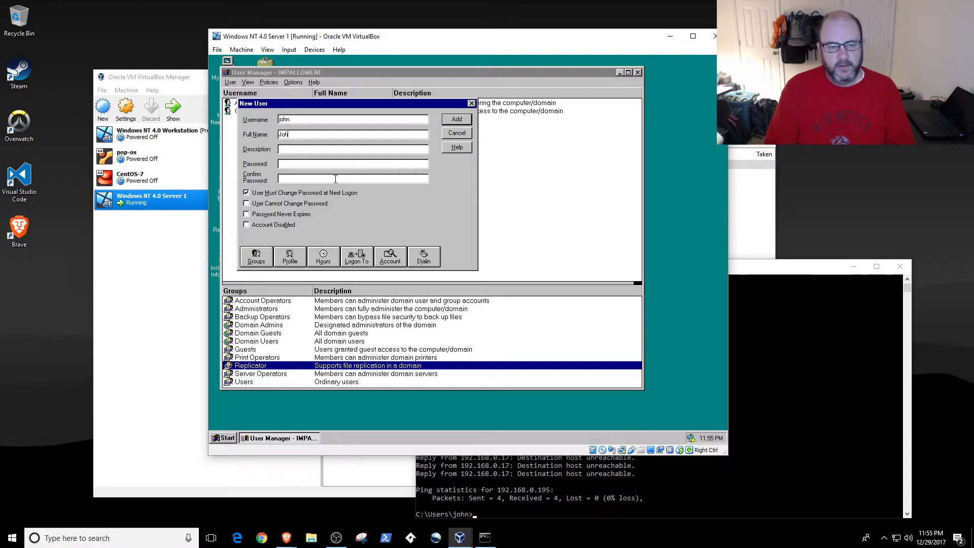
pyautogui.write('n Impallomeni')
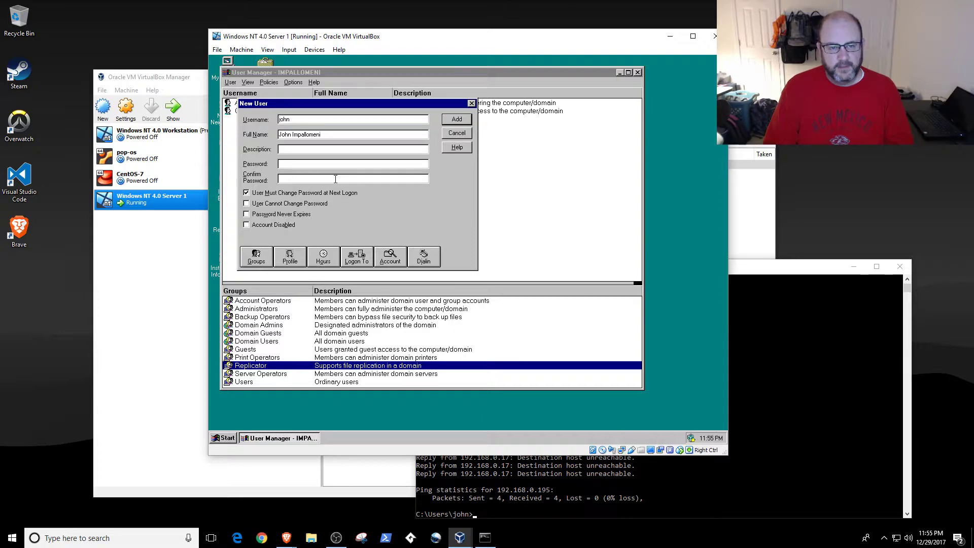
pyautogui.write('CEO')
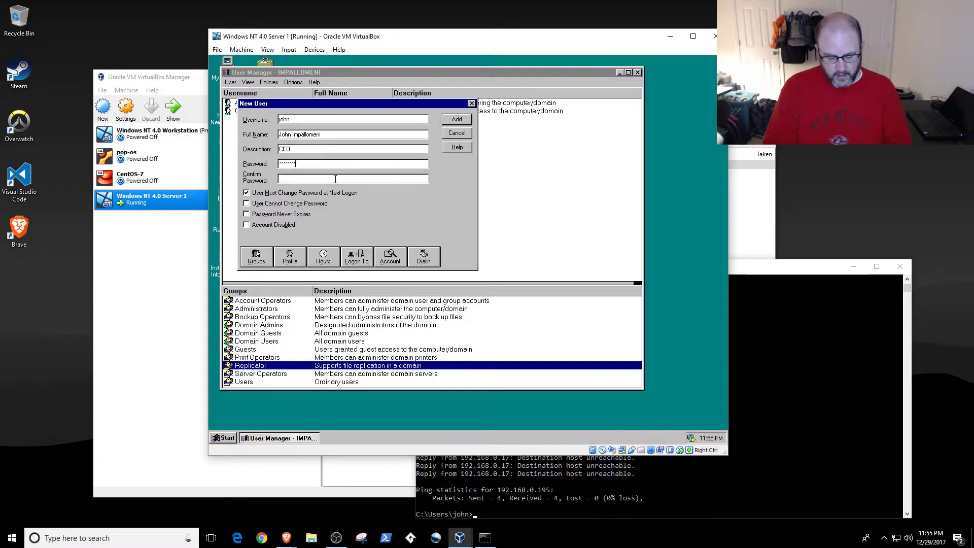
pyautogui.press('Tab')
pyautogui.write('********')
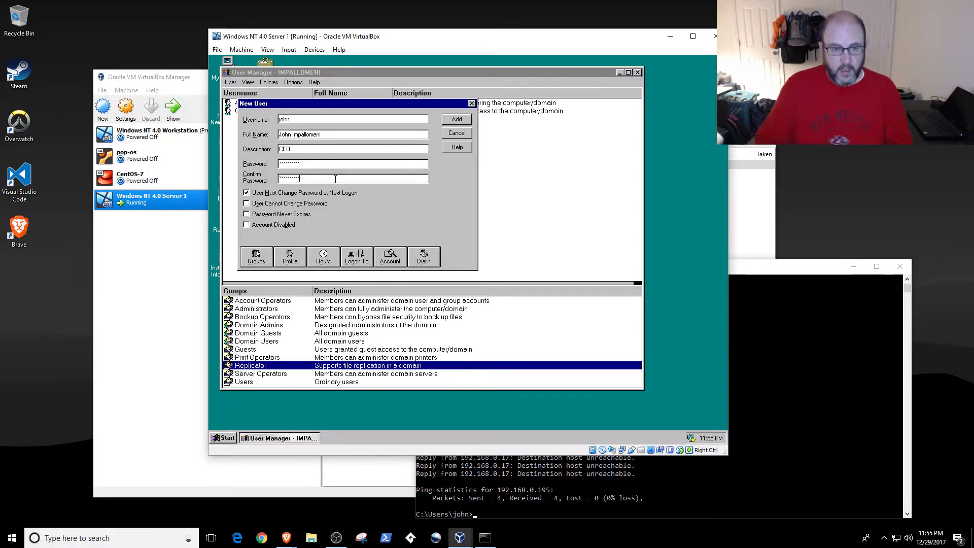
pyautogui.click(337, 191)
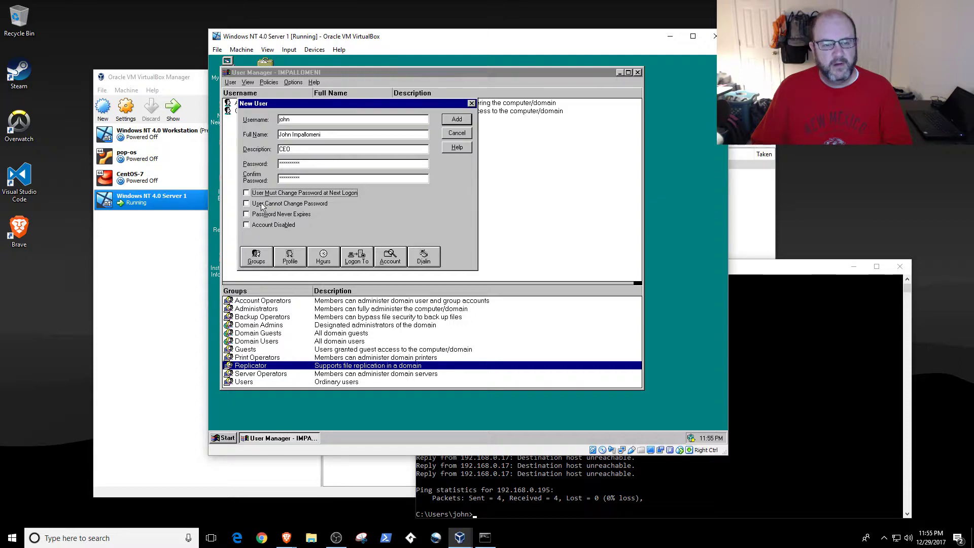
# Open the Groups, Profile and Hours dialogs, cancelling each without changes
pyautogui.click(269, 259)
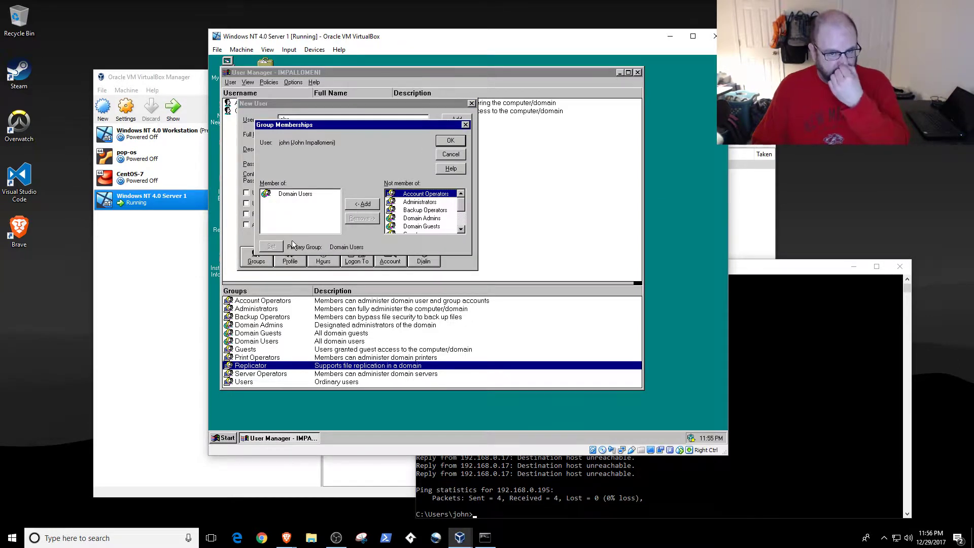
pyautogui.click(451, 155)
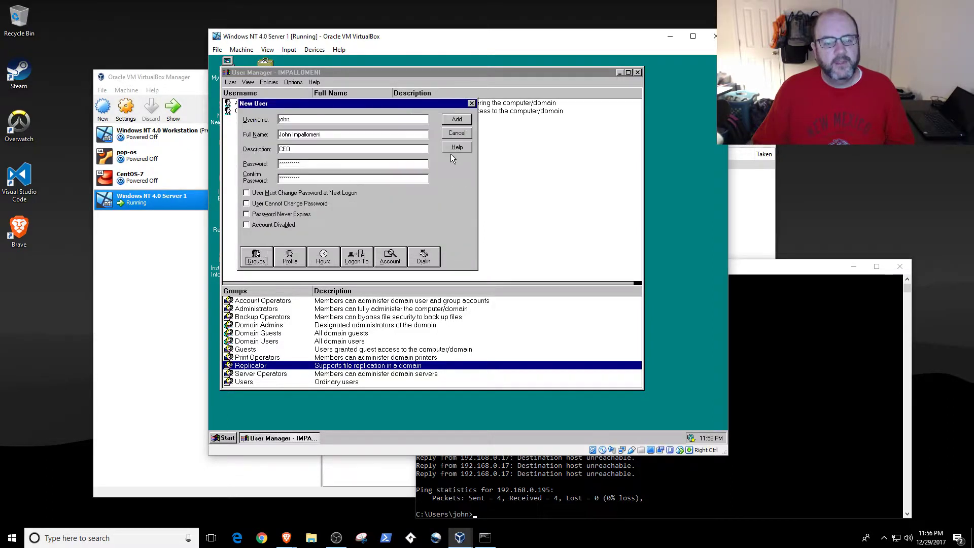
pyautogui.click(290, 258)
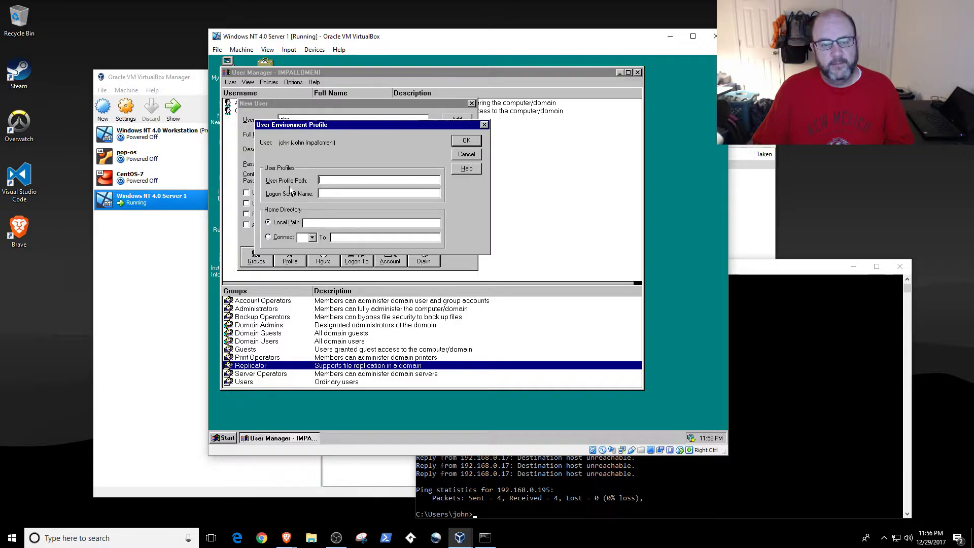
pyautogui.click(460, 155)
pyautogui.click(333, 258)
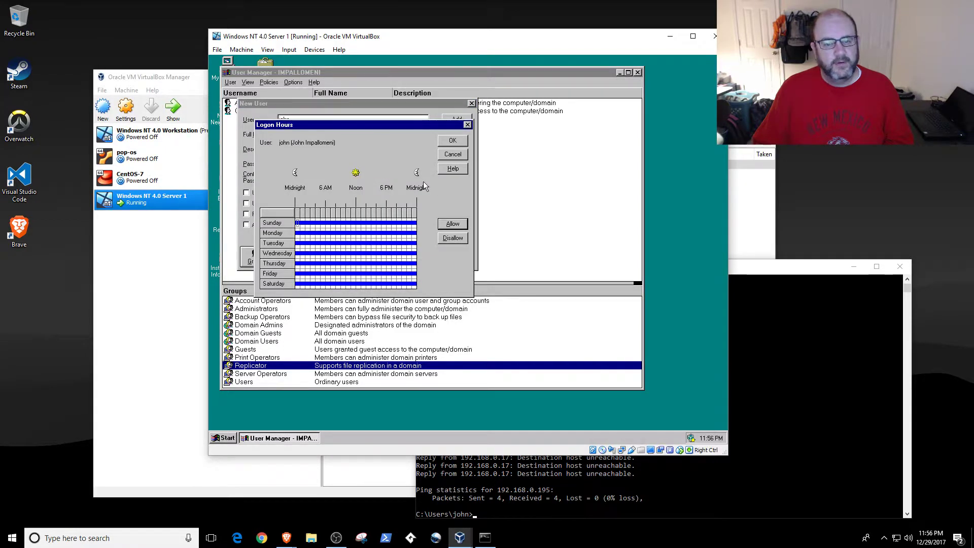
pyautogui.click(452, 155)
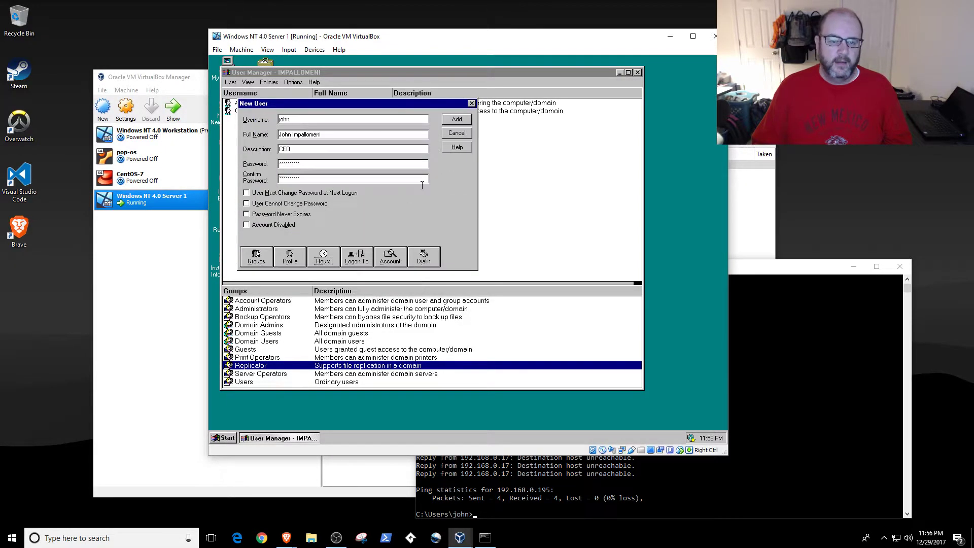
# Leave Logon To, Account and Dialin at their defaults and add the CEO account
pyautogui.click(359, 256)
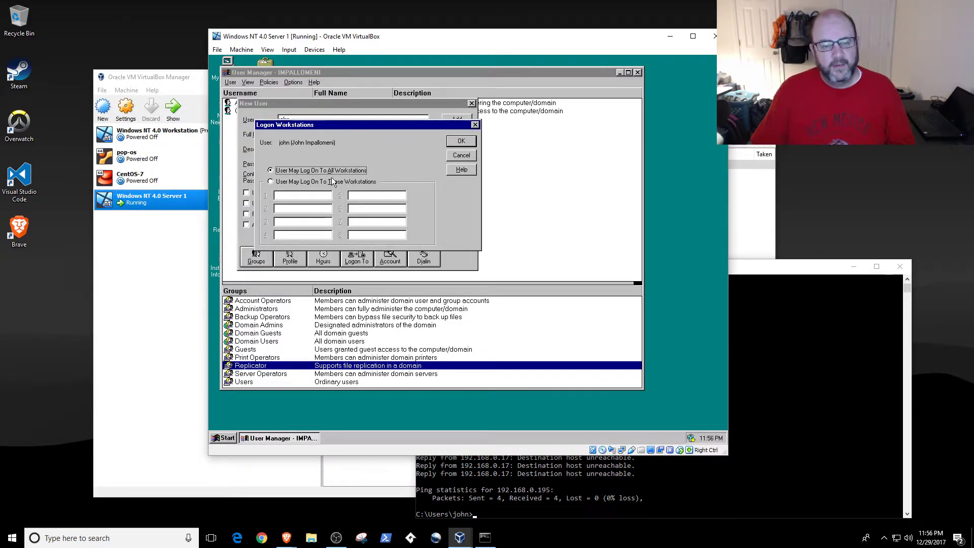
pyautogui.click(454, 157)
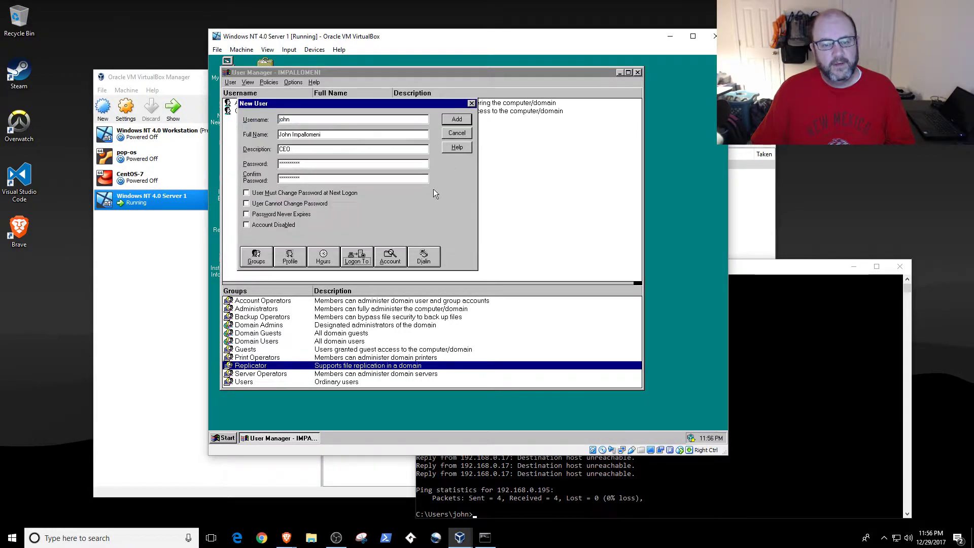
pyautogui.click(389, 259)
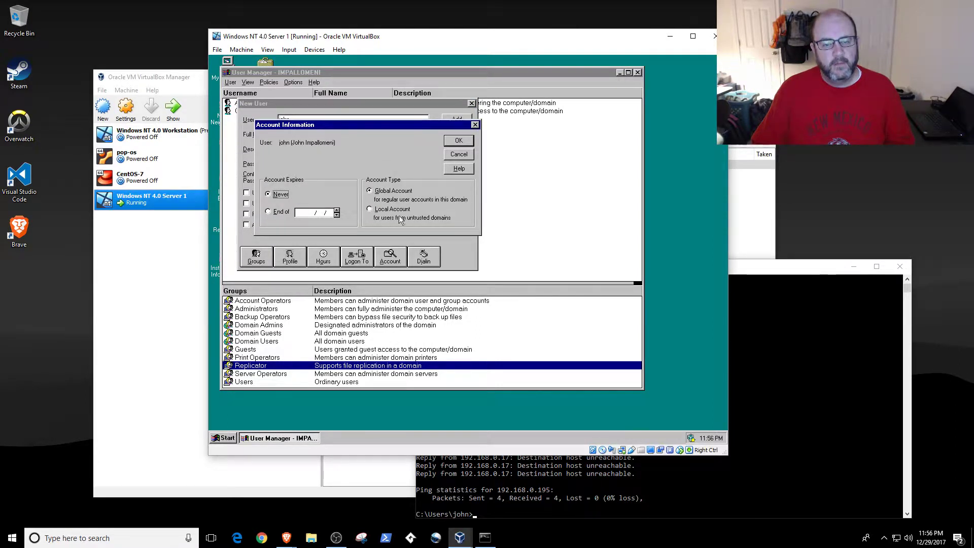
pyautogui.click(459, 154)
pyautogui.click(423, 257)
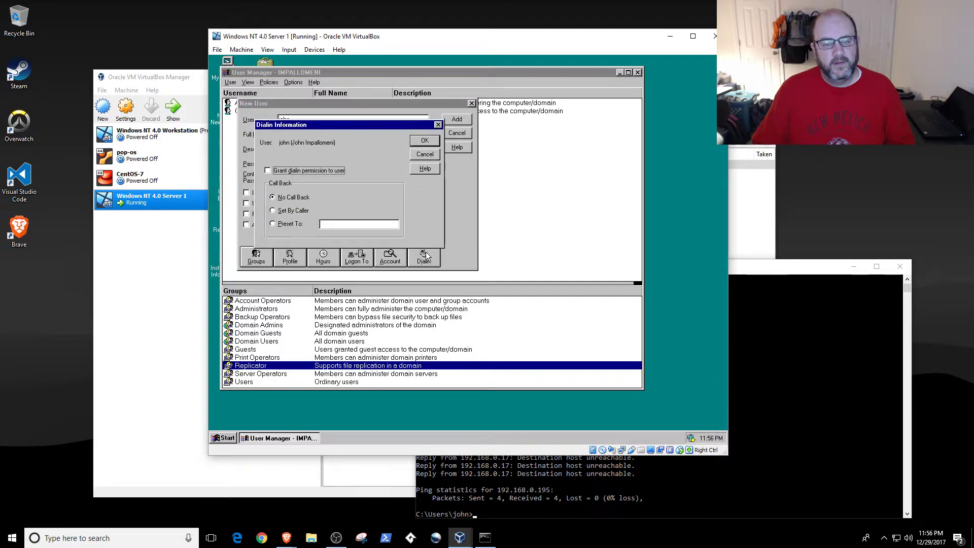
pyautogui.click(425, 154)
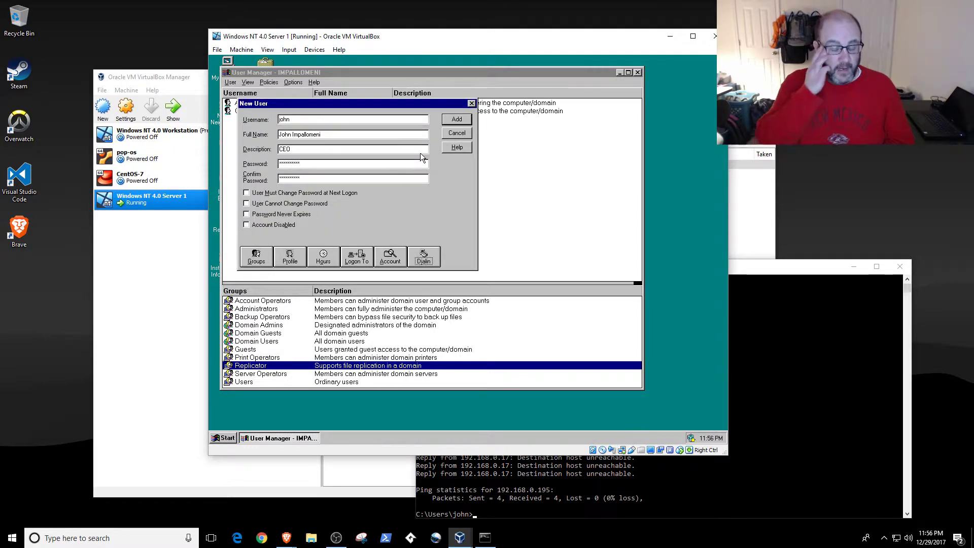
pyautogui.click(450, 120)
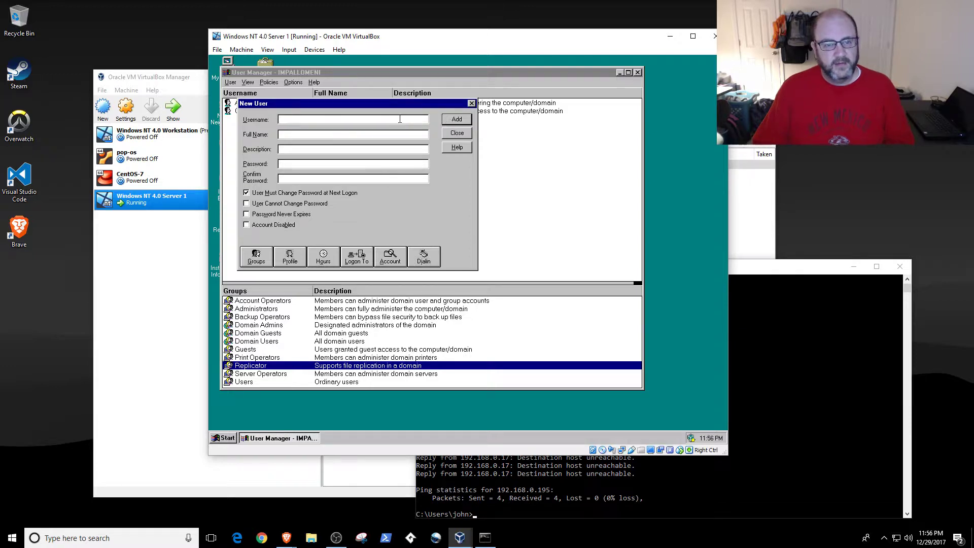
# Enter the DA account's user name, full name, description and password
pyautogui.write('john')
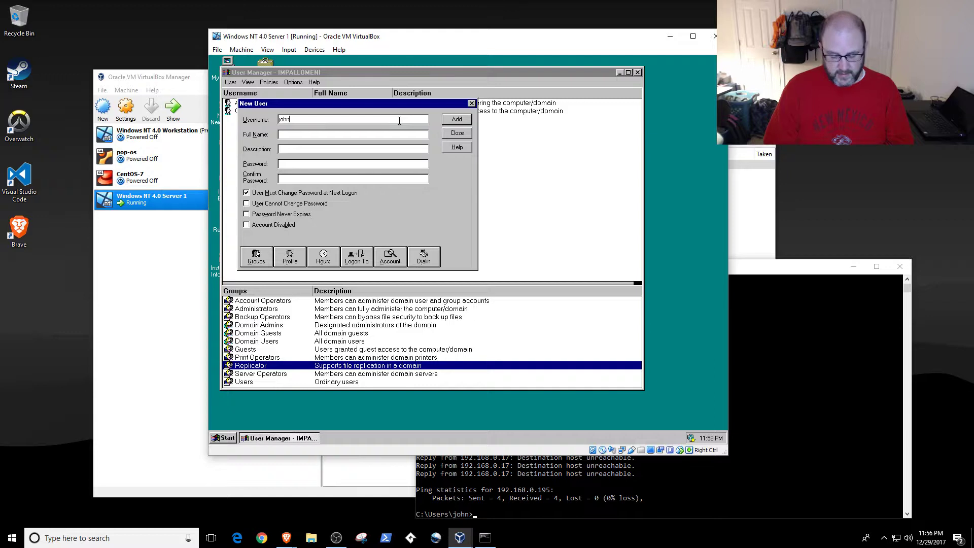
pyautogui.write('-da')
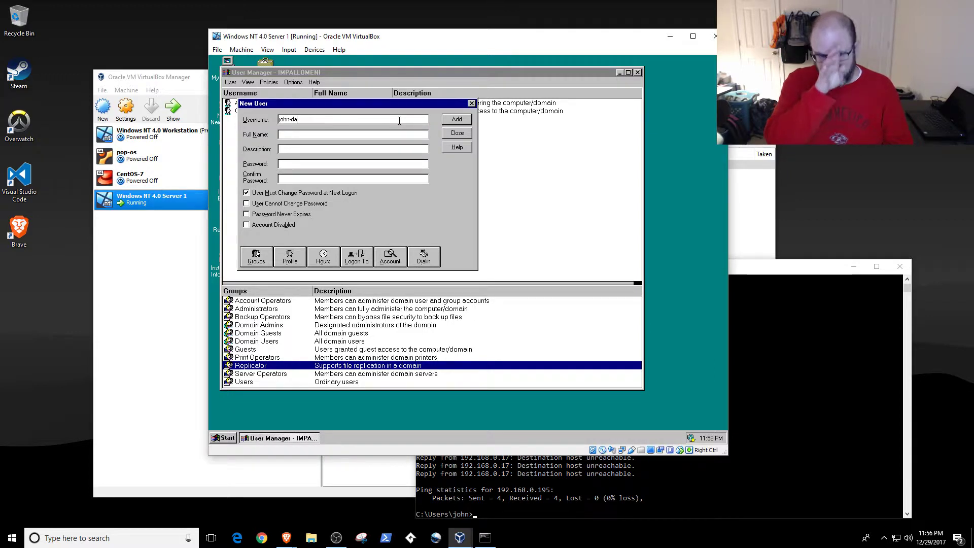
pyautogui.press('Tab')
pyautogui.write('John')
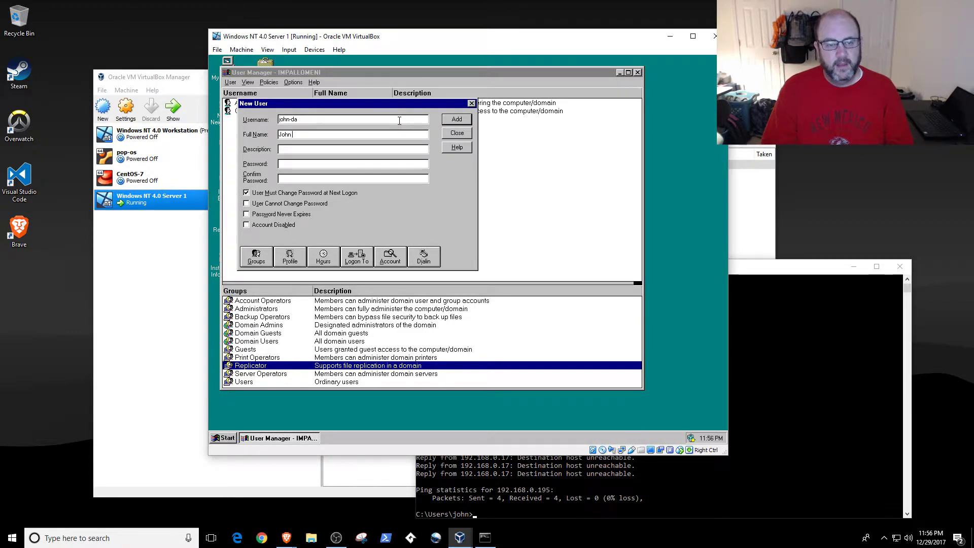
pyautogui.write(' Impallomeni')
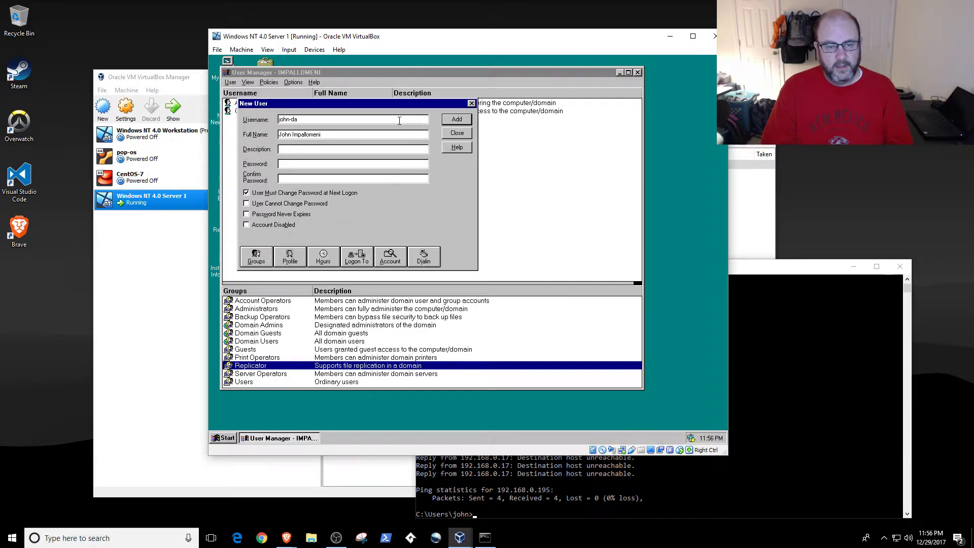
pyautogui.write("John's DA Acc")
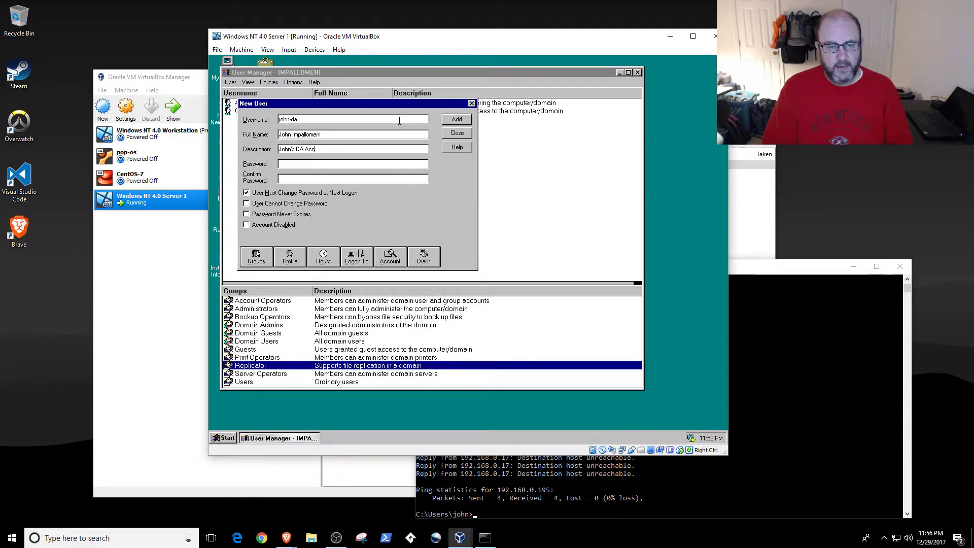
pyautogui.write('t')
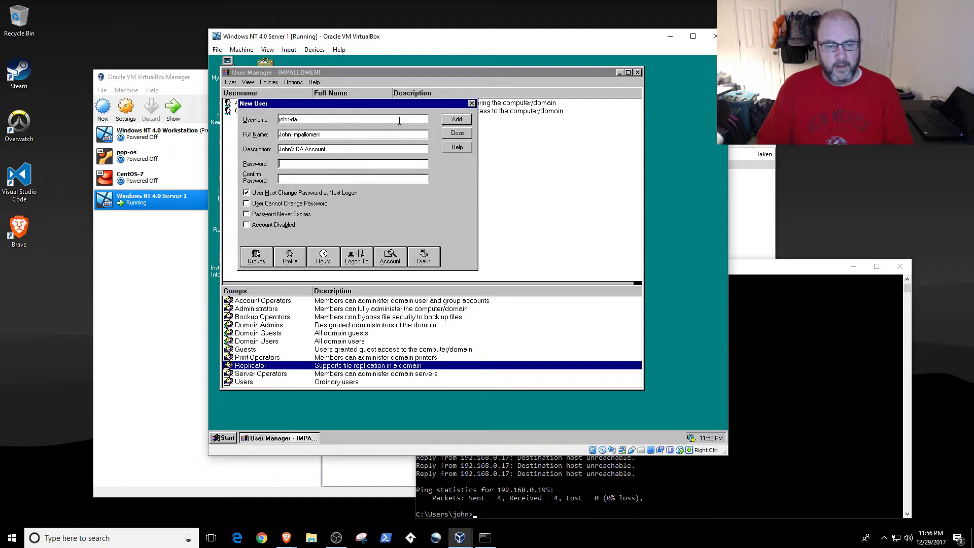
pyautogui.press('Tab')
pyautogui.write('*************')
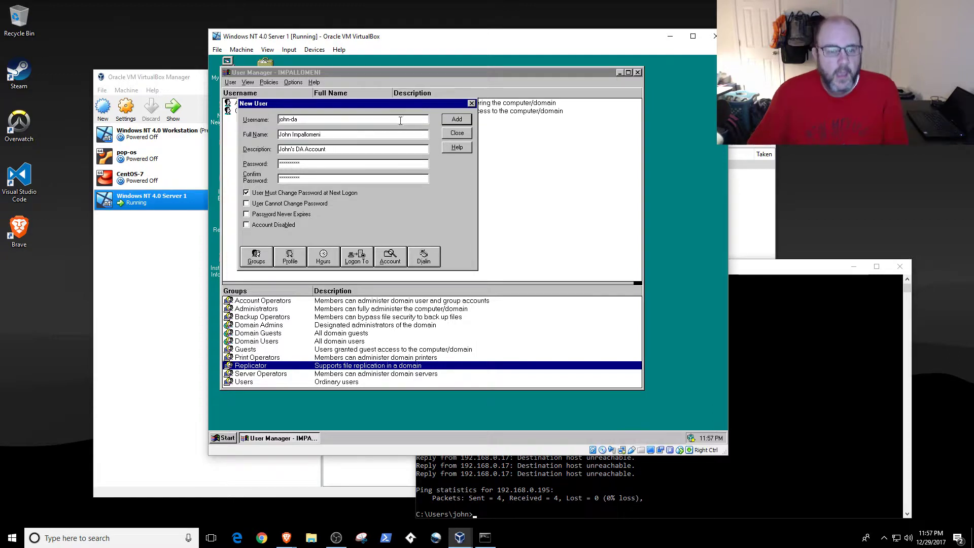
# Clear must-change, set password never expires, add Domain Admins, then close without adding
pyautogui.click(355, 192)
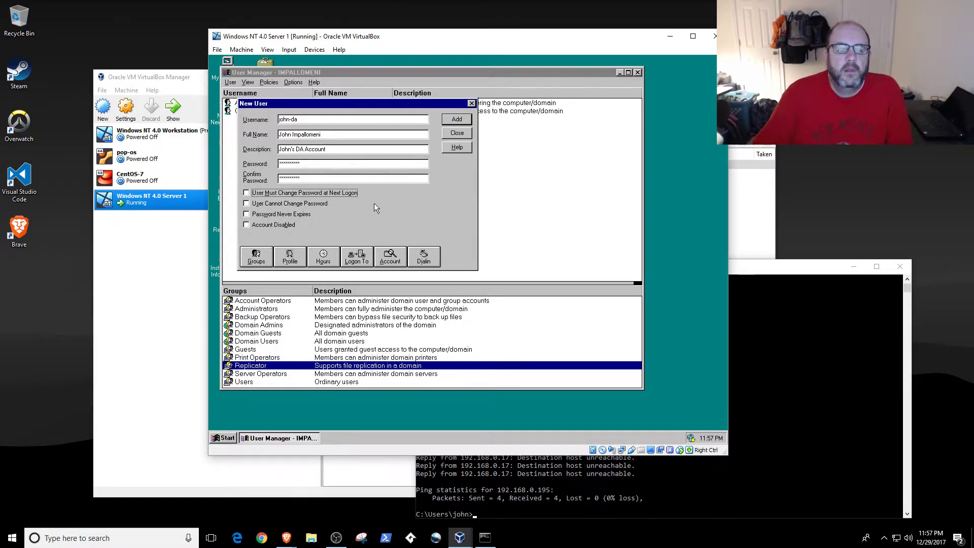
pyautogui.click(307, 214)
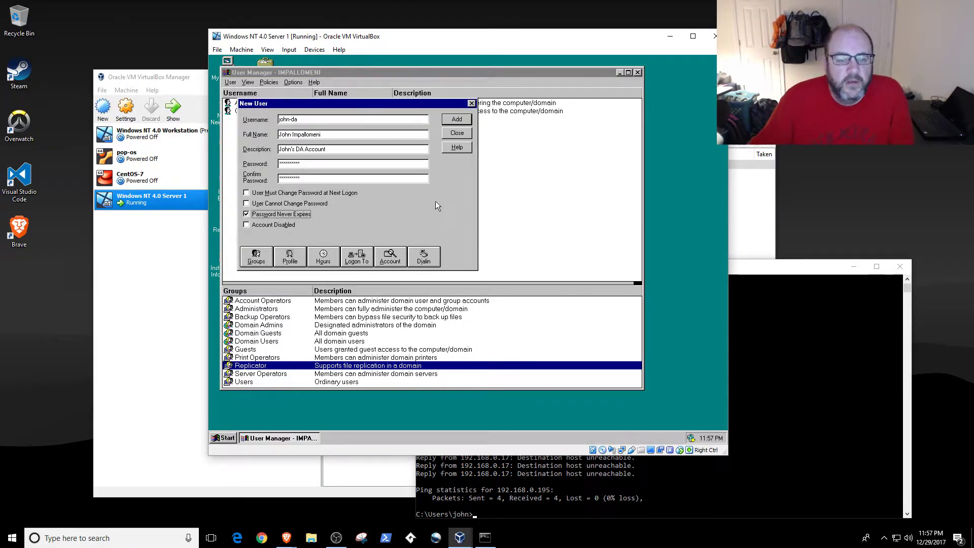
pyautogui.click(263, 255)
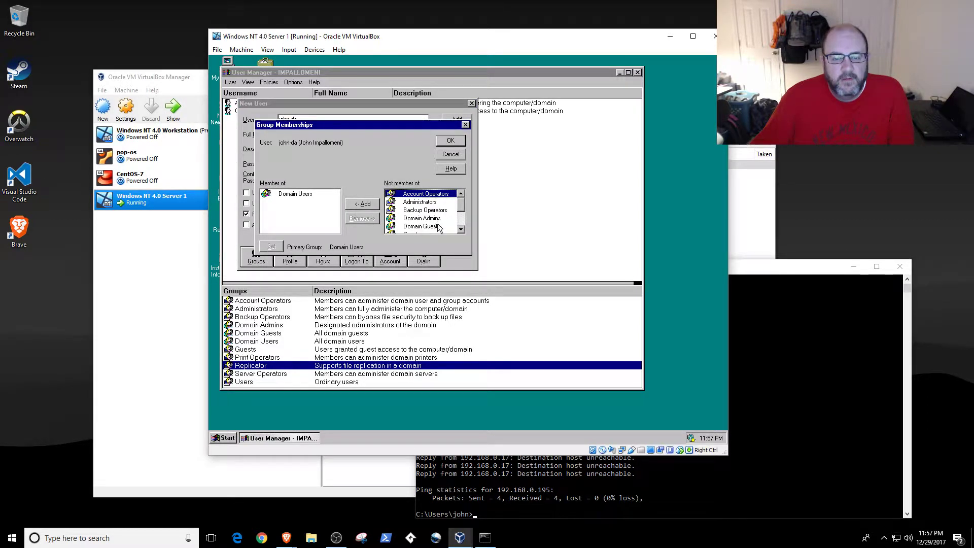
pyautogui.click(421, 217)
pyautogui.click(361, 205)
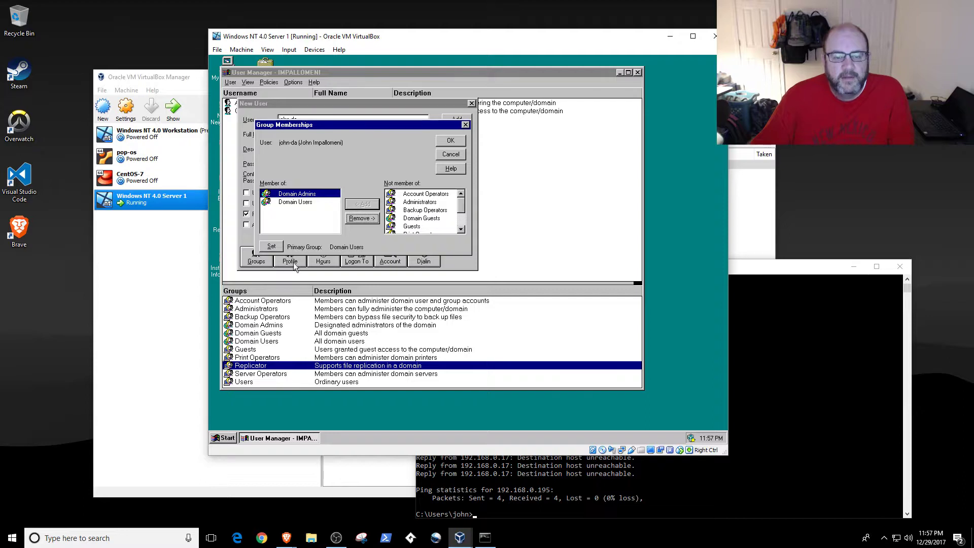
pyautogui.click(452, 139)
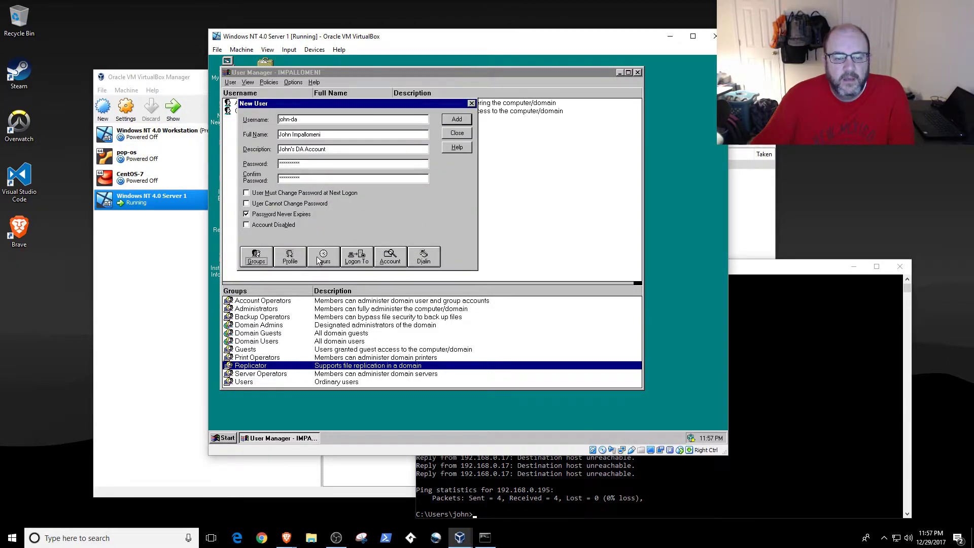
pyautogui.click(455, 135)
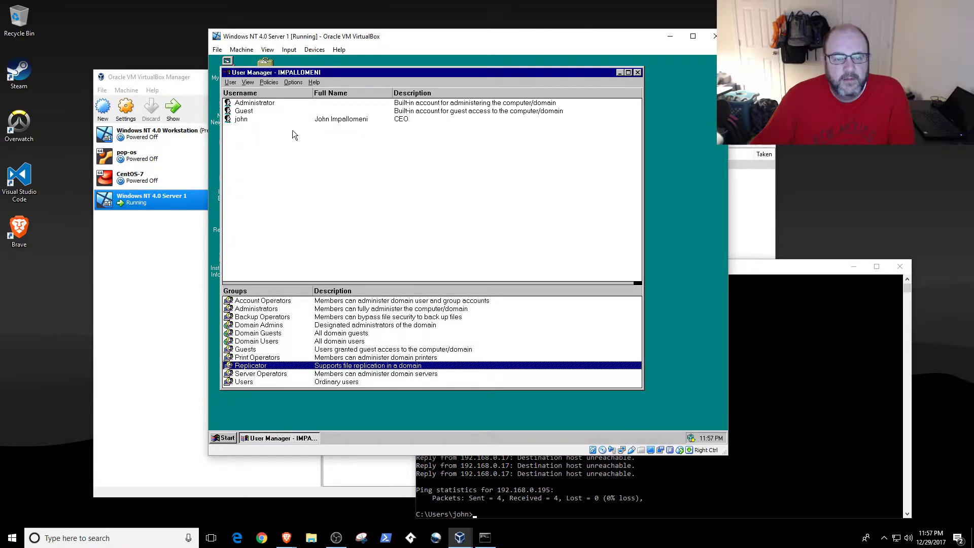
# Review the CEO account's properties unchanged, then start a blank New User form
pyautogui.doubleClick(299, 118)
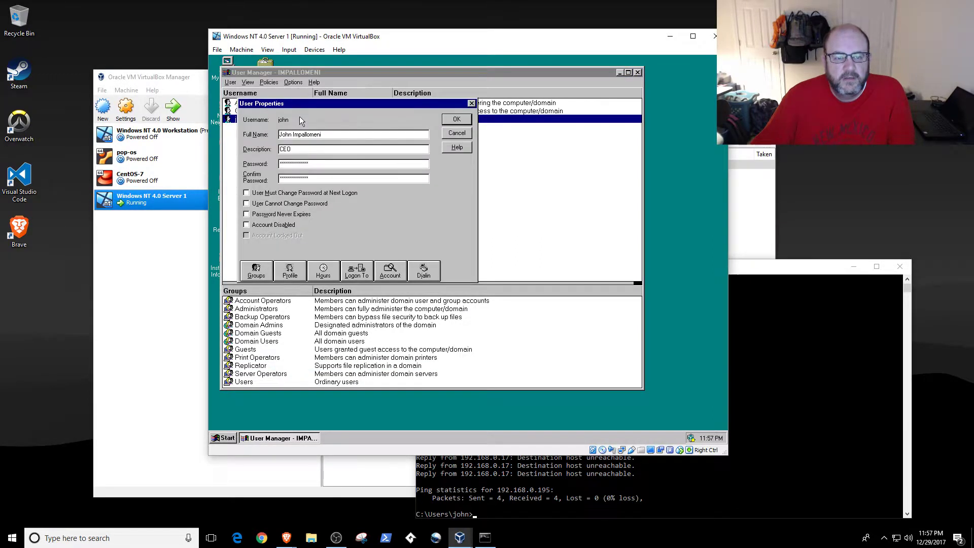
pyautogui.click(456, 135)
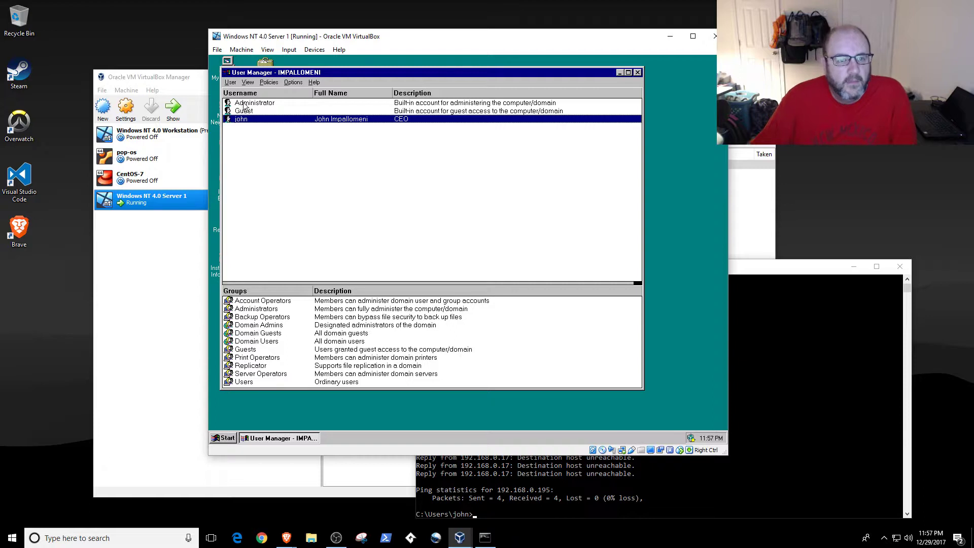
pyautogui.click(230, 82)
pyautogui.click(234, 94)
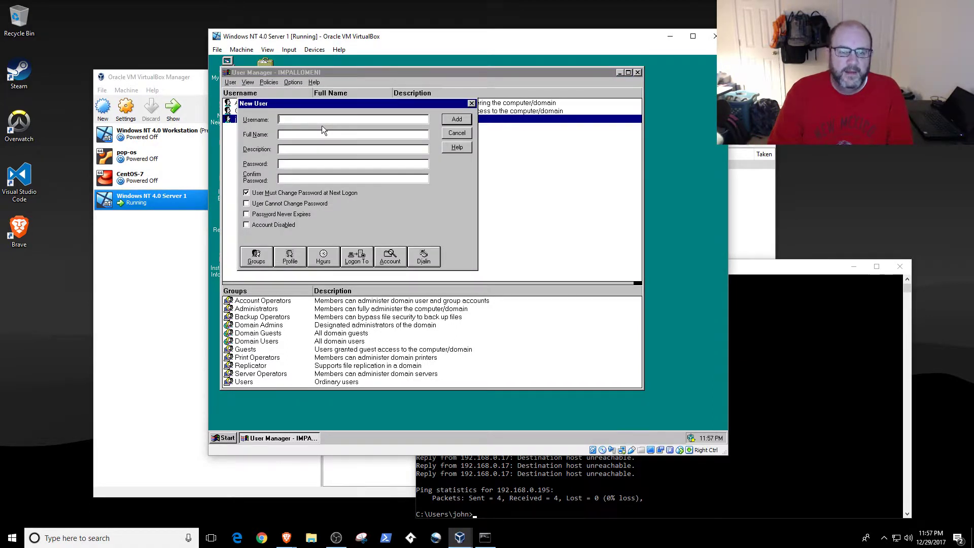
# Enter the domain-admin user name, full name ending in DA, description and password
pyautogui.write('john-da')
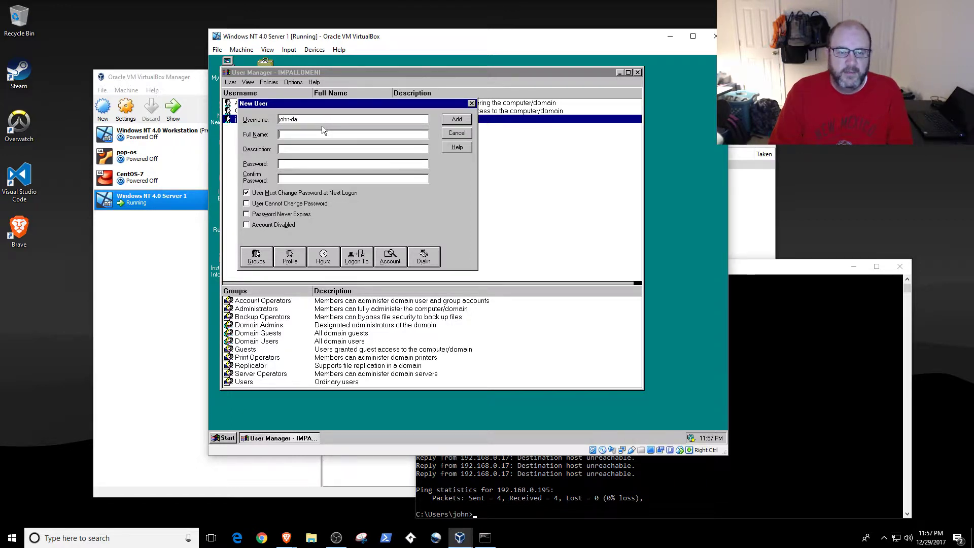
pyautogui.press('Tab')
pyautogui.write('John Impallomeni DA')
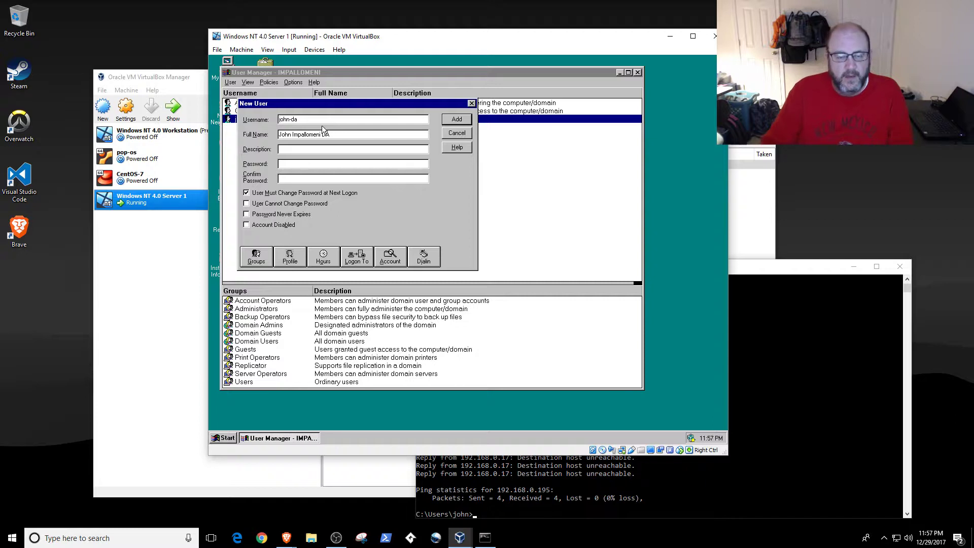
pyautogui.press('BackSpace')
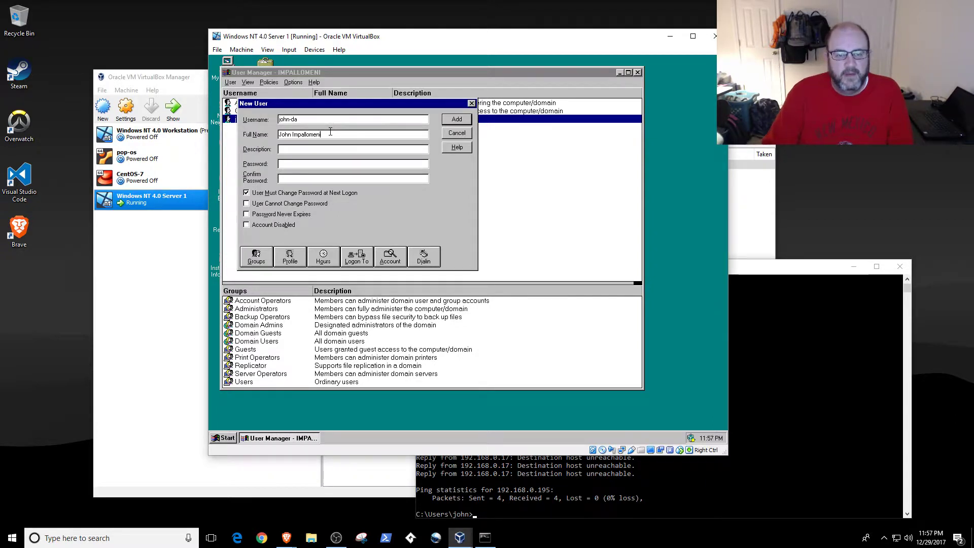
pyautogui.press('Left')
pyautogui.press('Left')
pyautogui.press('Left')
pyautogui.press('Left')
pyautogui.press('Left')
pyautogui.write('DA')
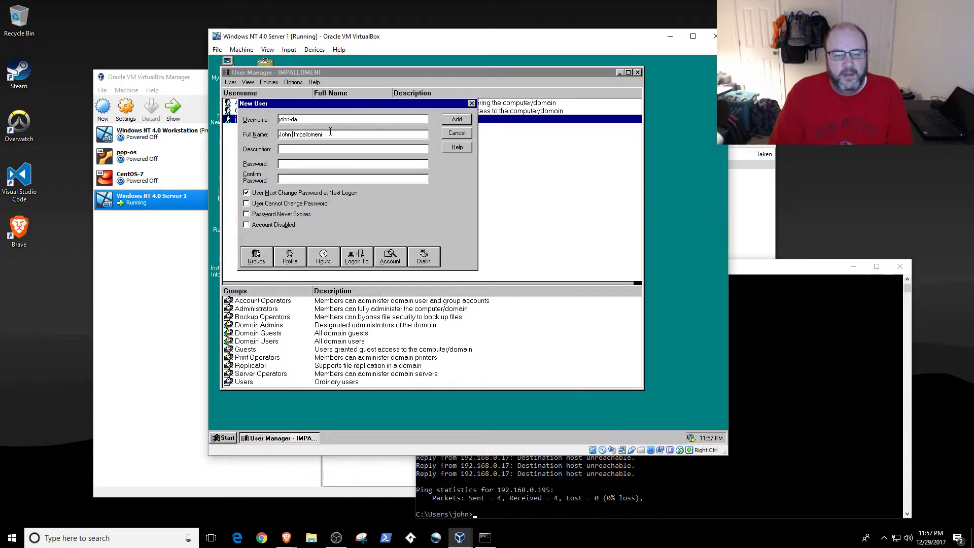
pyautogui.click(311, 151)
pyautogui.write("John's DA Acc*******")
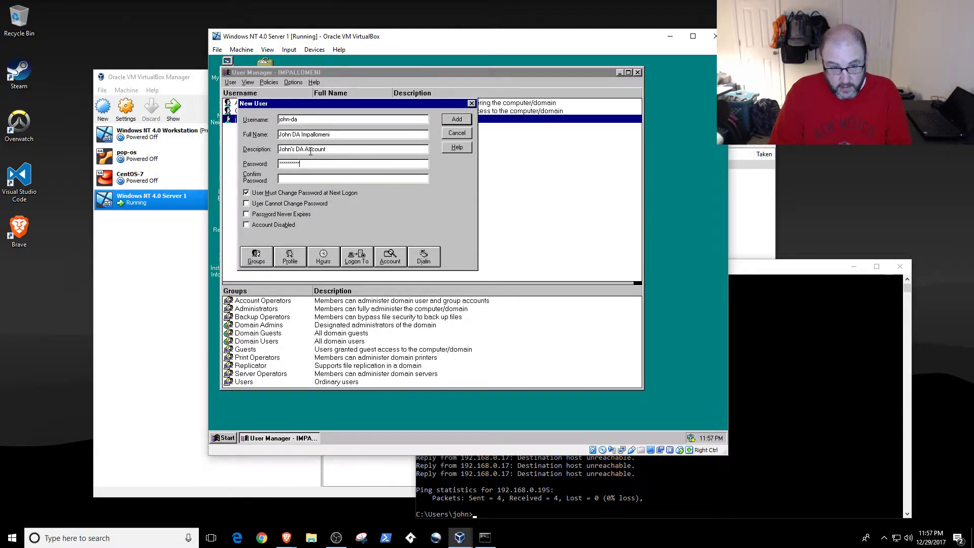
pyautogui.write('********')
pyautogui.press('Tab')
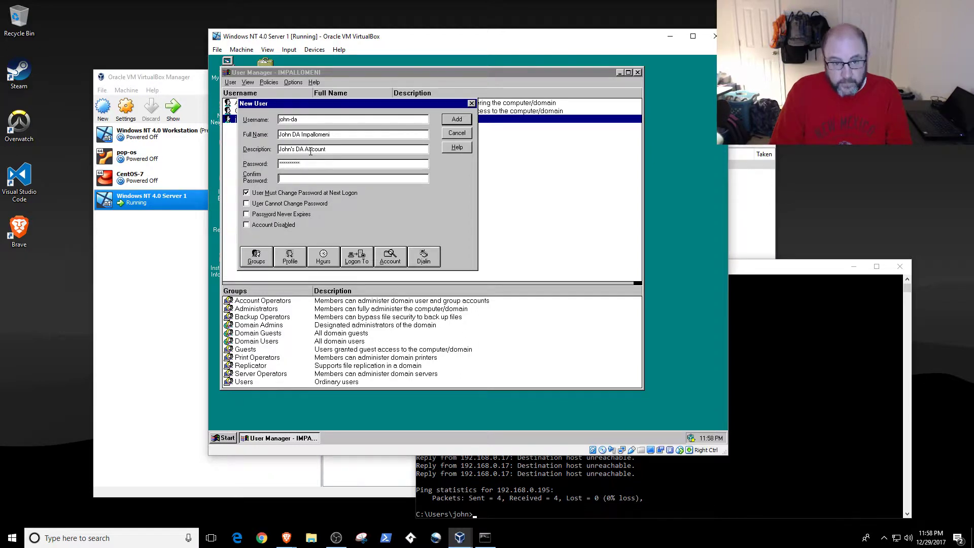
pyautogui.write('****')
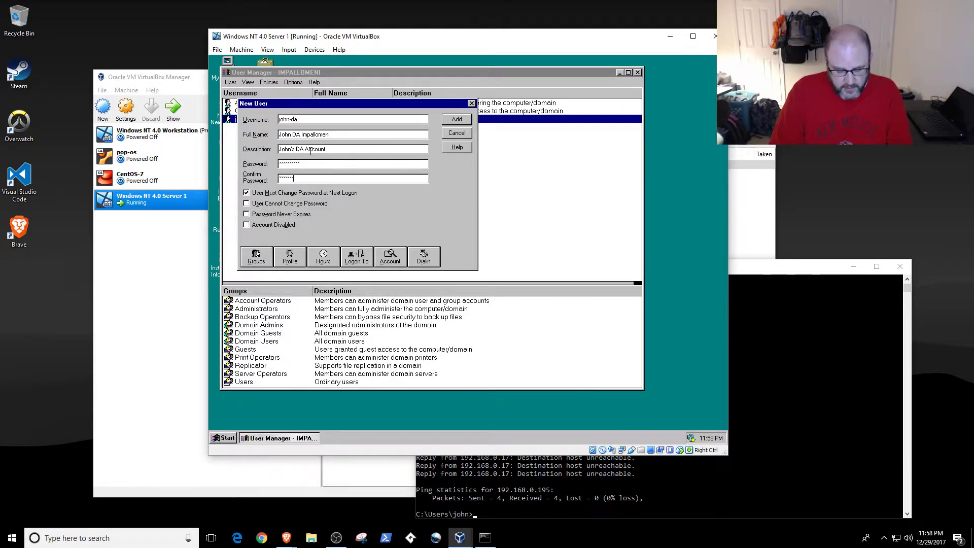
# Set a non-expiring password without forced change, join Domain Admins, and add the account
pyautogui.click(282, 193)
pyautogui.click(281, 213)
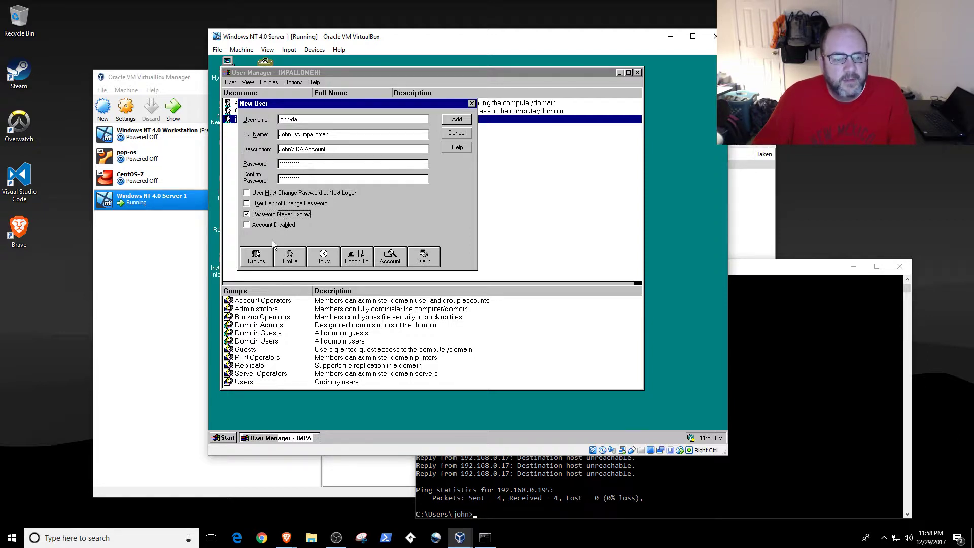
pyautogui.click(258, 258)
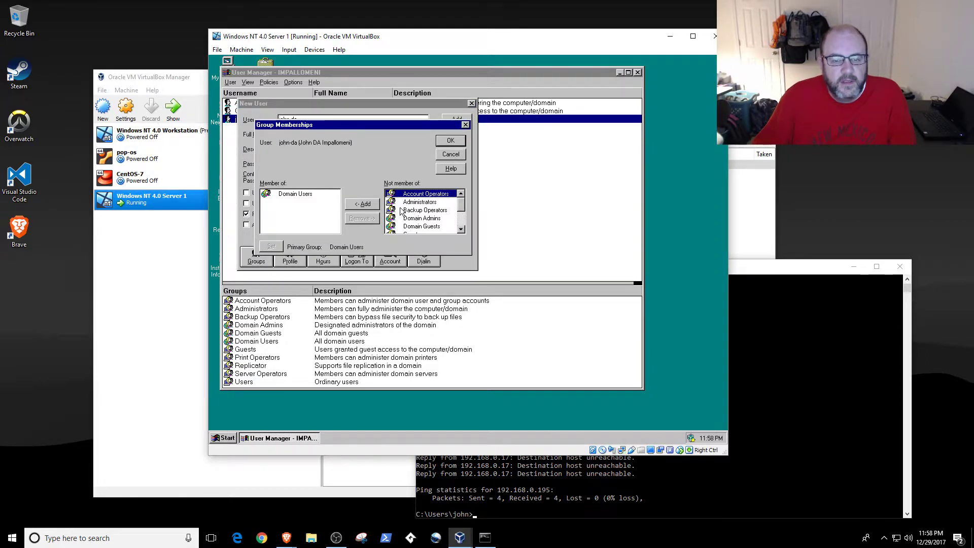
pyautogui.click(420, 219)
pyautogui.click(362, 204)
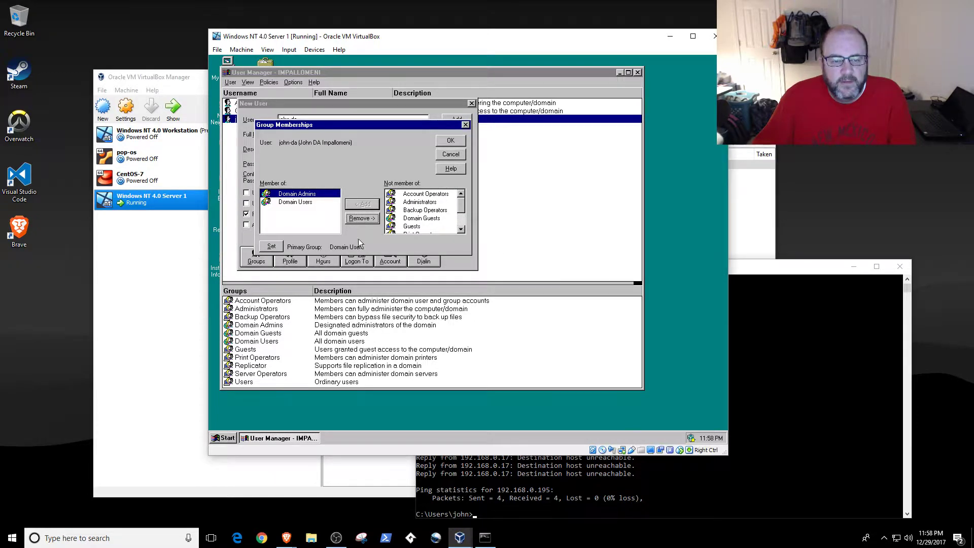
pyautogui.click(440, 142)
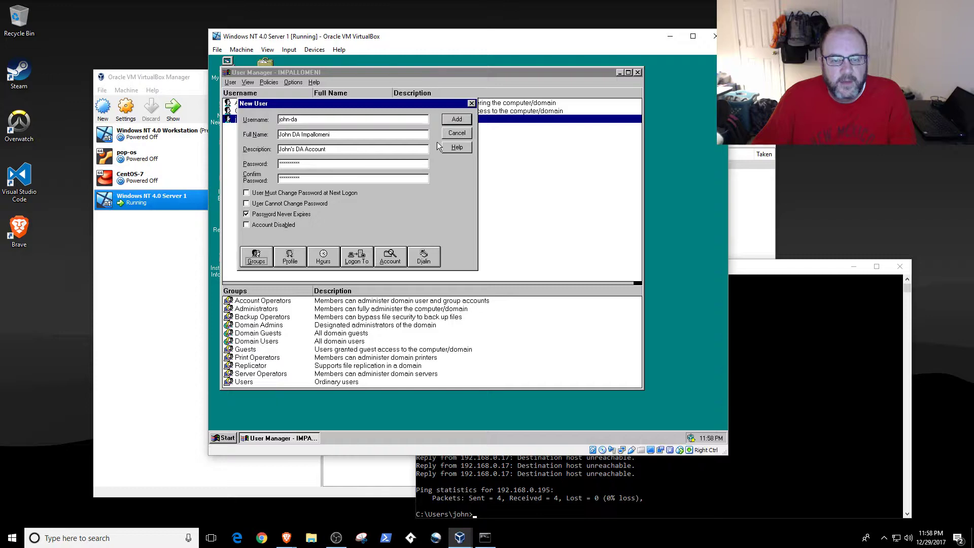
pyautogui.click(456, 120)
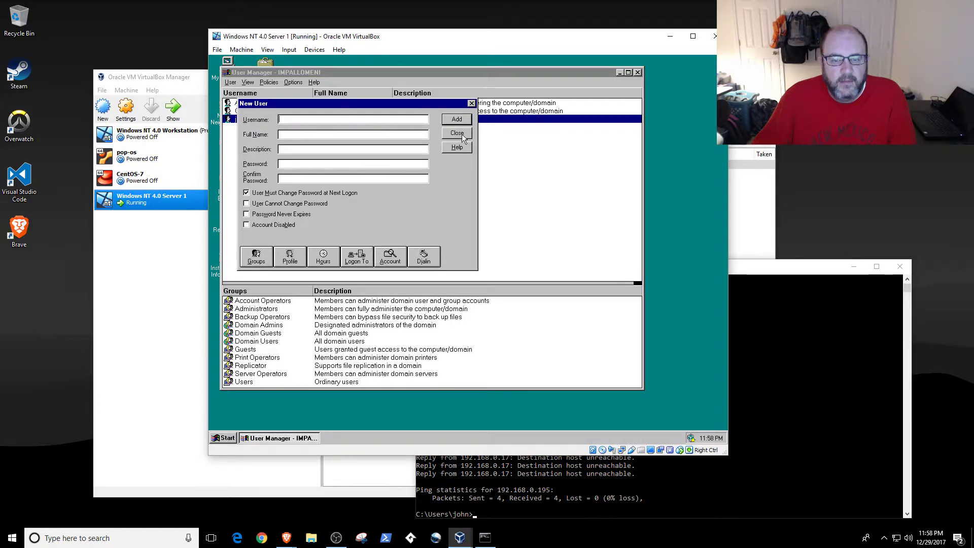
pyautogui.click(456, 134)
pyautogui.click(272, 127)
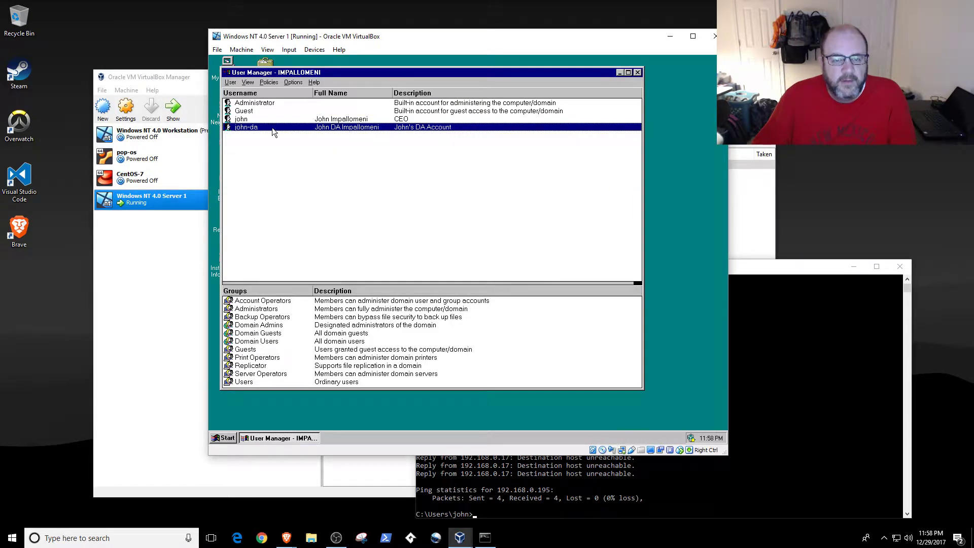
# View and dismiss the properties of both the CEO and domain-admin accounts
pyautogui.click(284, 119)
pyautogui.doubleClick(284, 119)
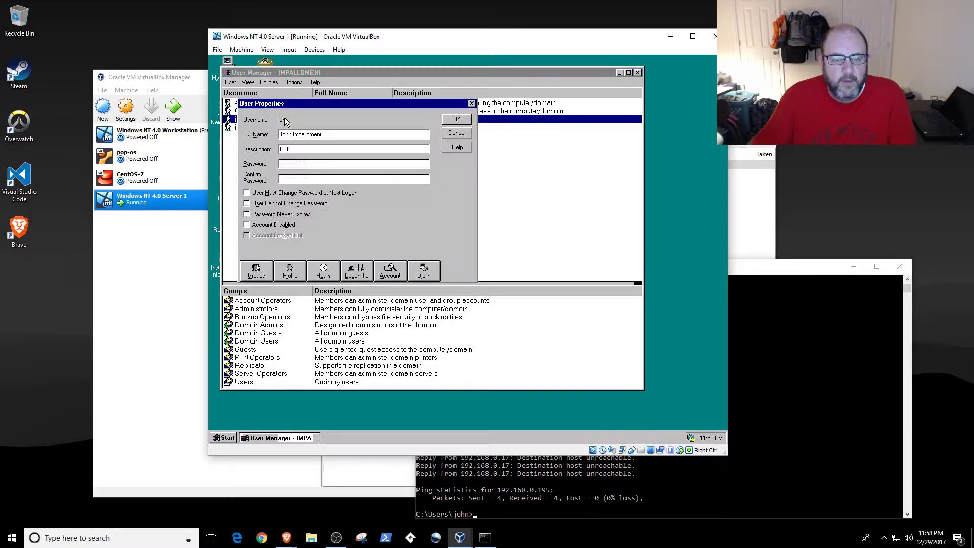
pyautogui.click(458, 134)
pyautogui.doubleClick(260, 128)
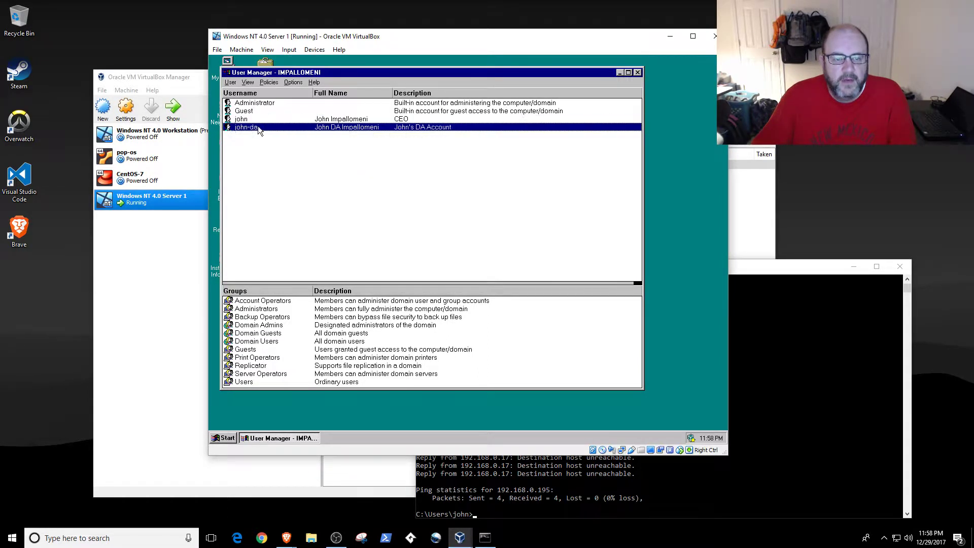
pyautogui.click(449, 134)
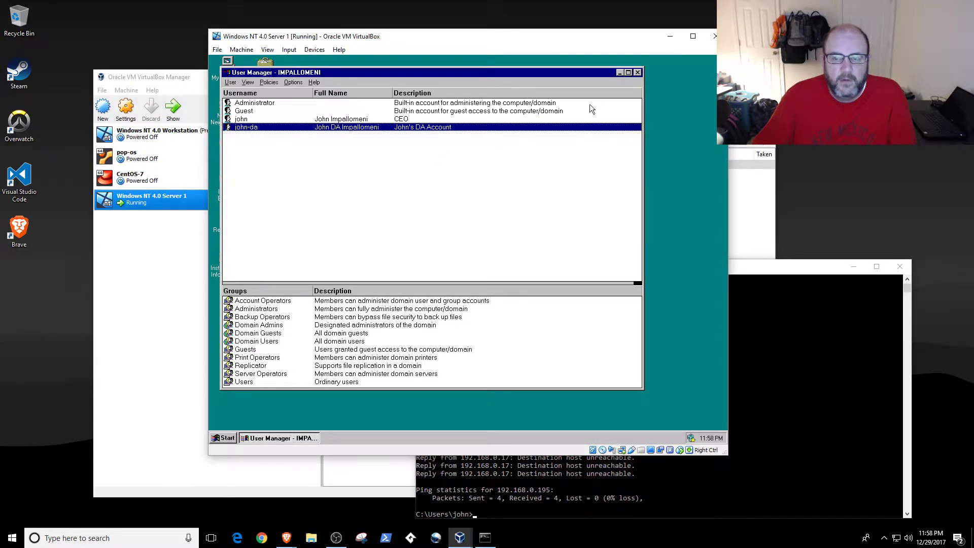
# Close User Manager, returning to the NT desktop, and open the optical drive menu
pyautogui.click(637, 73)
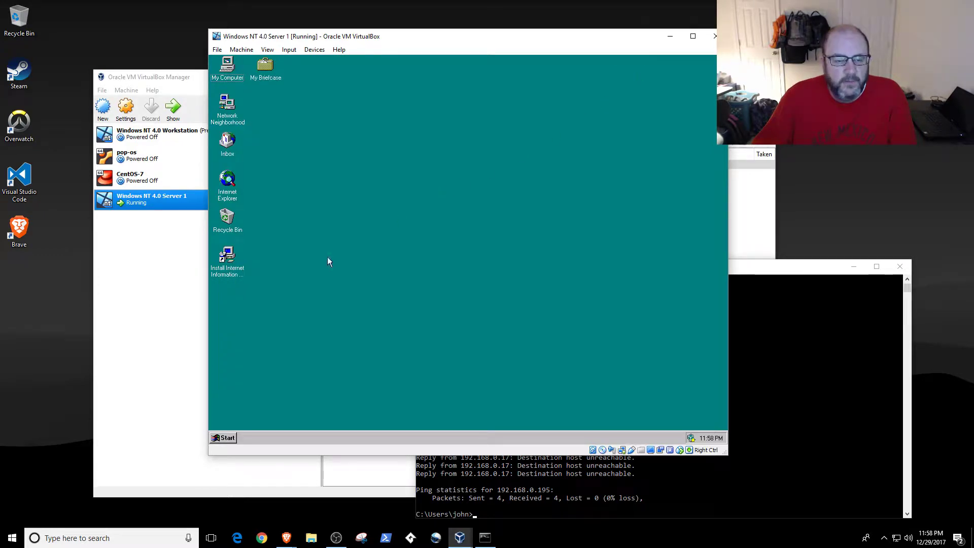
pyautogui.click(232, 258)
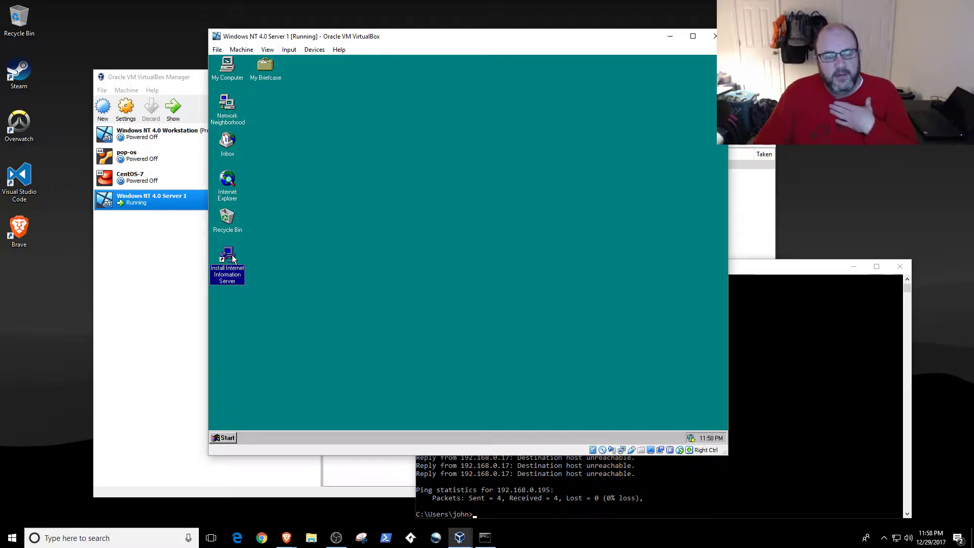
pyautogui.click(315, 50)
# Choose the NT4_SVR_OP disc image for the VM's virtual optical drive
pyautogui.moveTo(355, 61)
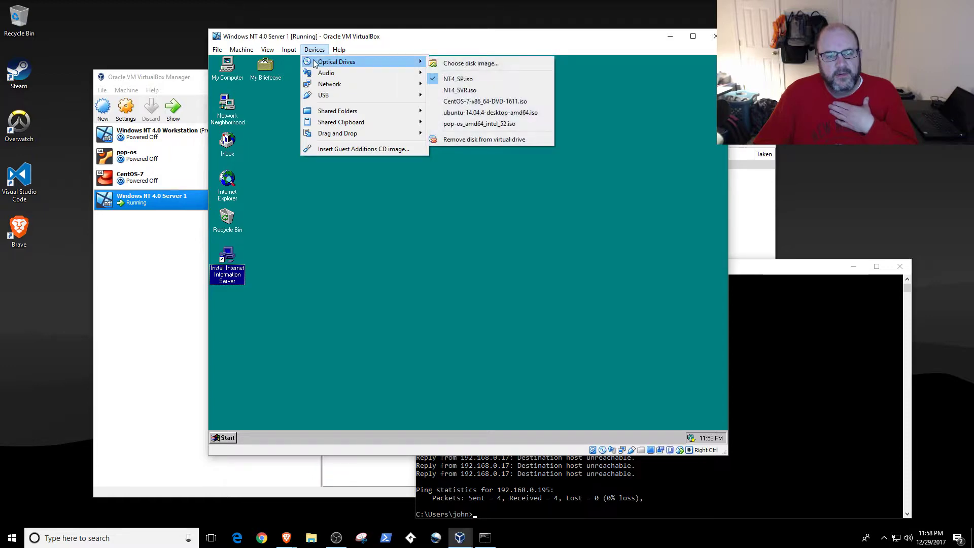
pyautogui.click(454, 64)
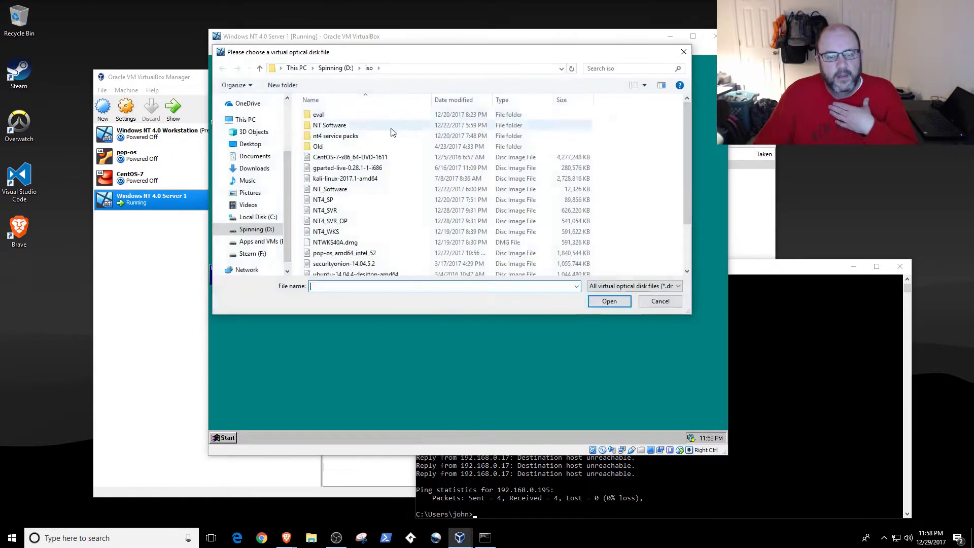
pyautogui.click(446, 221)
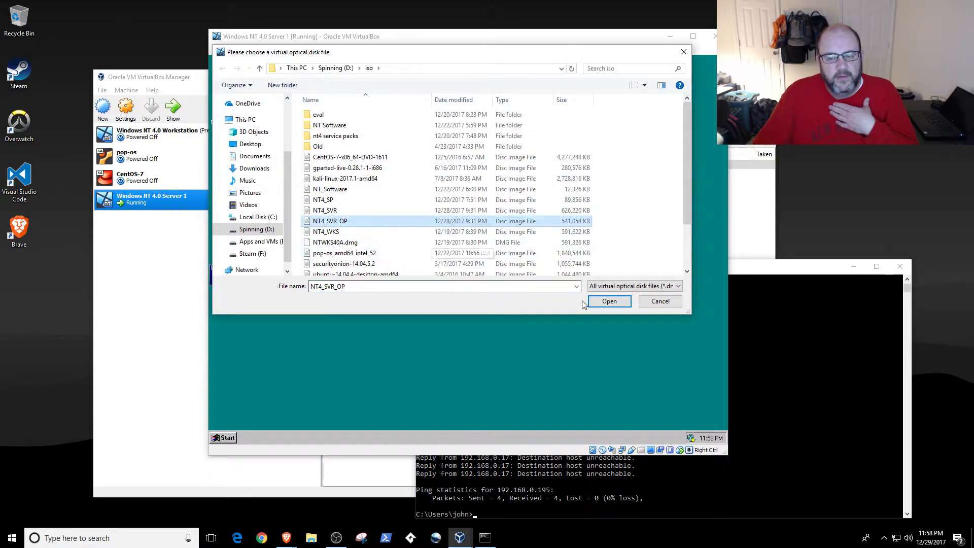
pyautogui.click(606, 301)
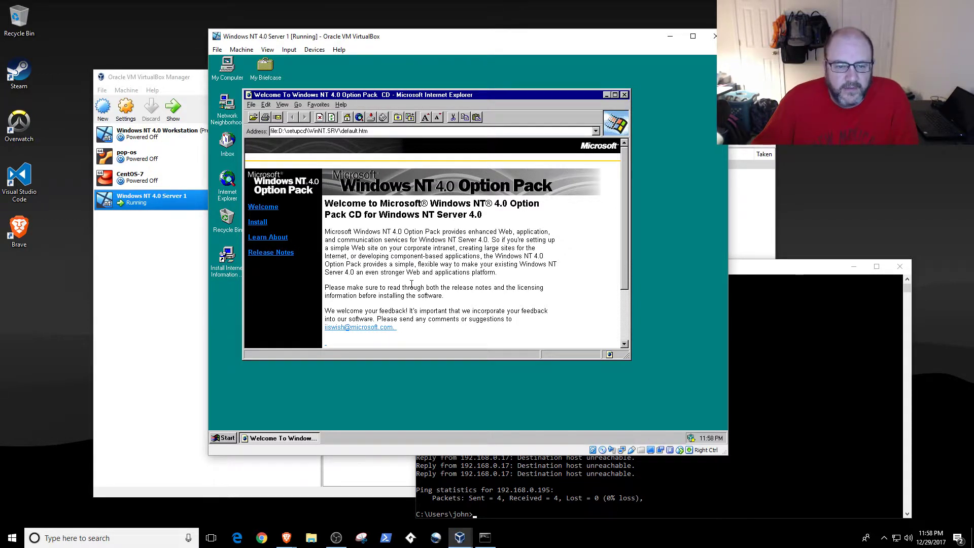
# View the Option Pack install steps, close Internet Explorer, and bring up the optical drive choices
pyautogui.click(258, 223)
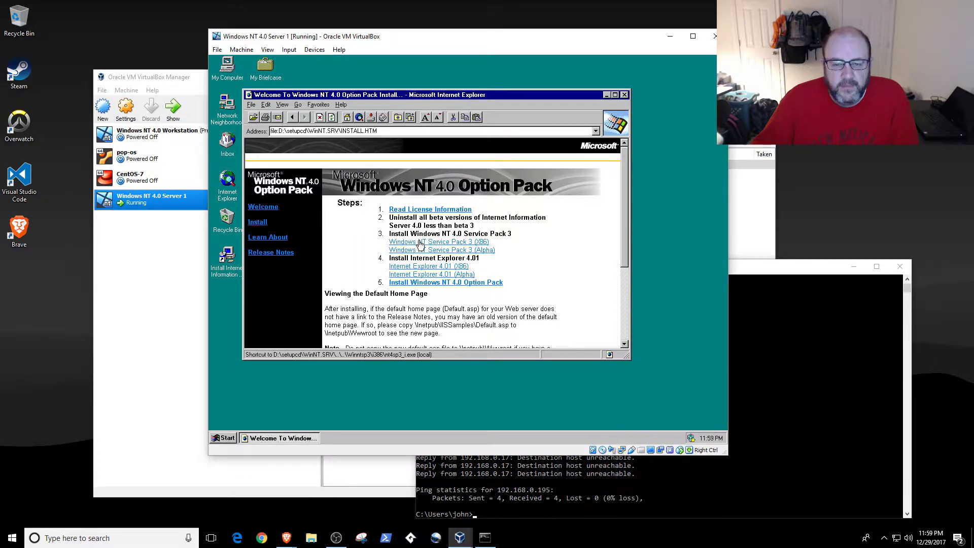
pyautogui.click(623, 94)
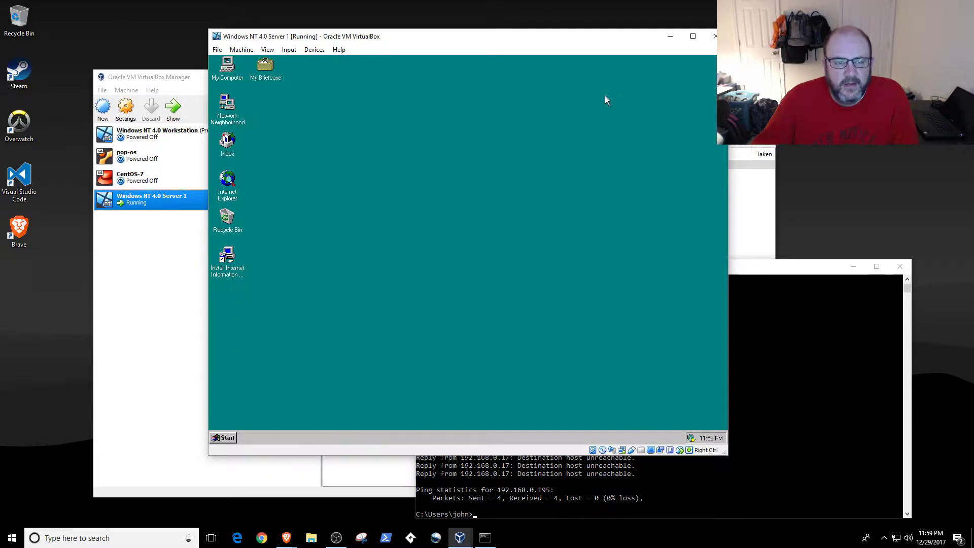
pyautogui.click(307, 51)
pyautogui.moveTo(319, 64)
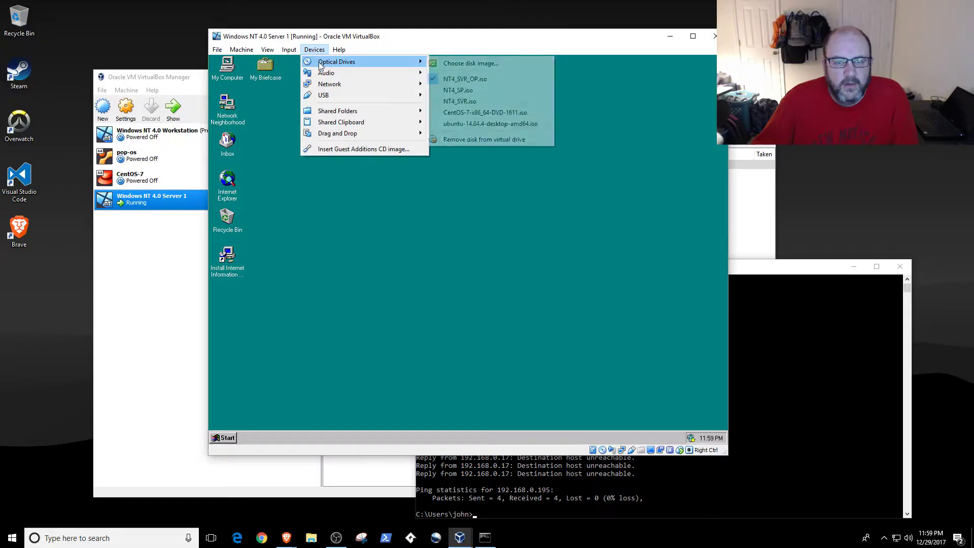
# Insert NT4_SP.iso and open D: from My Computer, dismissing the program-not-found error
pyautogui.click(497, 90)
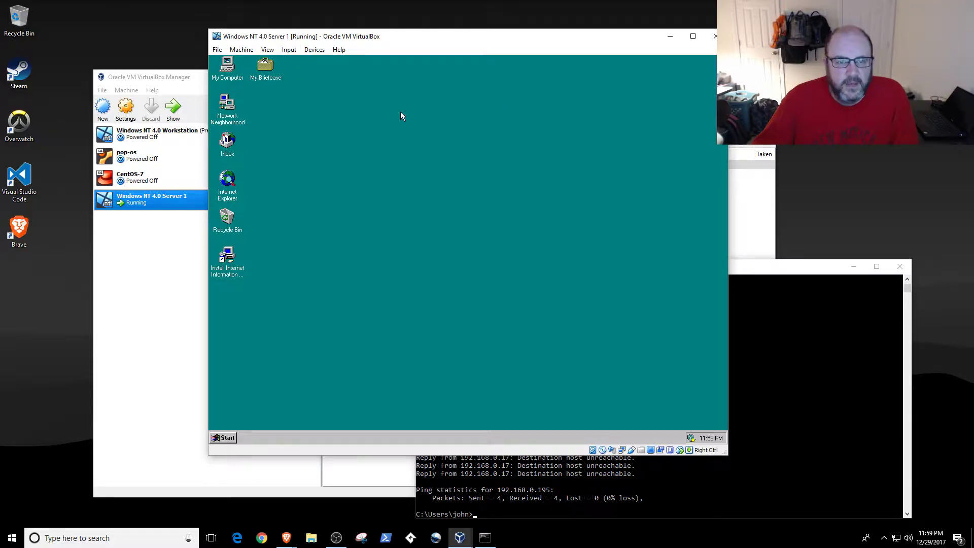
pyautogui.doubleClick(229, 68)
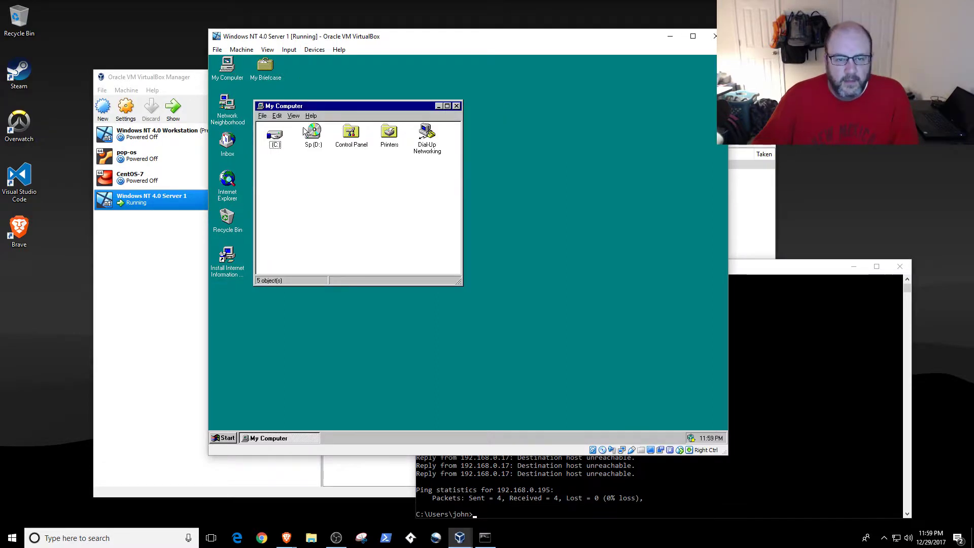
pyautogui.doubleClick(315, 133)
pyautogui.click(374, 227)
# Open the Sp (D:) drive through its right-click menu to browse its files
pyautogui.rightClick(315, 140)
pyautogui.click(327, 145)
pyautogui.rightClick(318, 141)
pyautogui.click(325, 143)
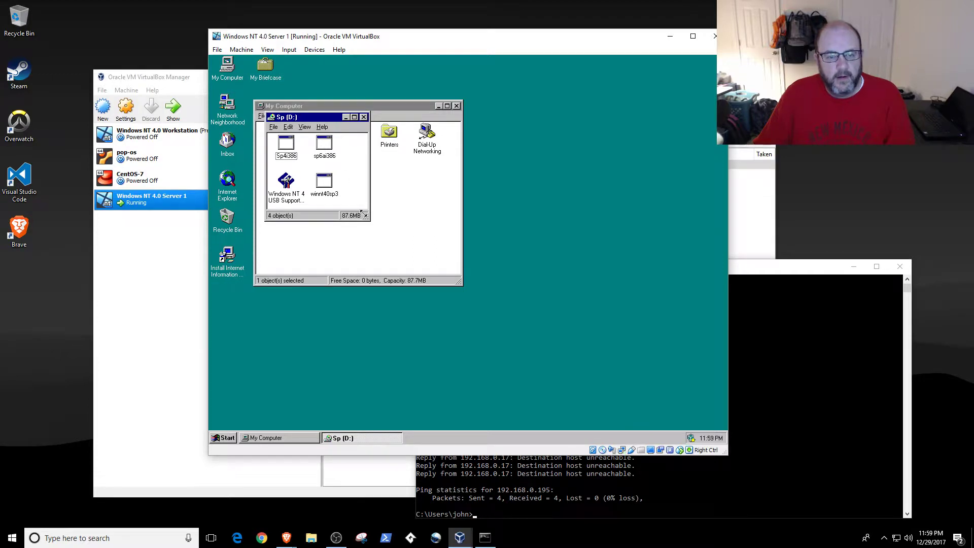
# Resize and move the Sp (D:) window, then open C:\Temp
pyautogui.moveTo(363, 215); pyautogui.dragTo(424, 283)
pyautogui.moveTo(336, 115); pyautogui.dragTo(547, 213)
pyautogui.doubleClick(278, 135)
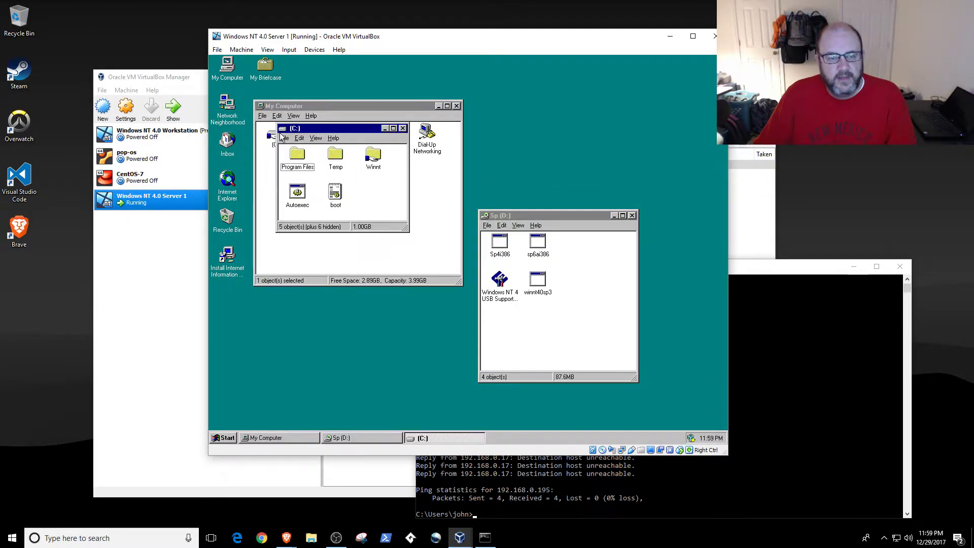
pyautogui.doubleClick(335, 155)
# Copy the four CD files into C:\Temp, deleting the shortcuts created by mistake
pyautogui.moveTo(563, 311); pyautogui.dragTo(342, 191)
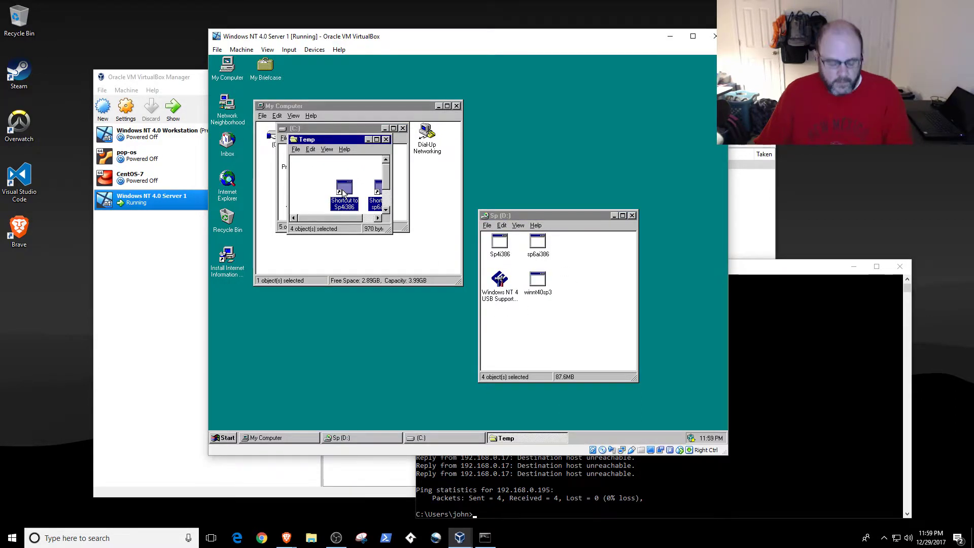
pyautogui.press('Delete')
pyautogui.press('Return')
pyautogui.moveTo(536, 308); pyautogui.dragTo(341, 192)
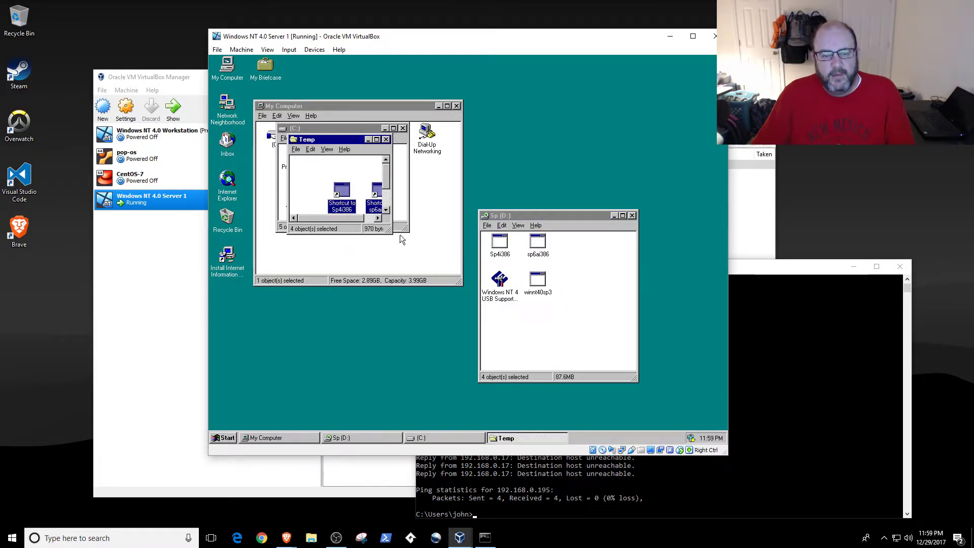
pyautogui.moveTo(390, 232); pyautogui.dragTo(431, 306)
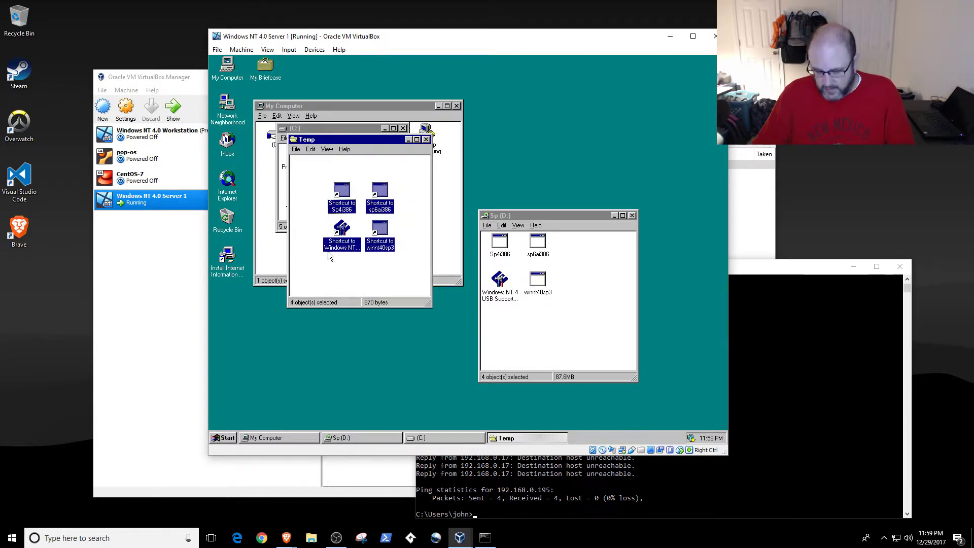
pyautogui.press('Delete')
pyautogui.click(490, 264)
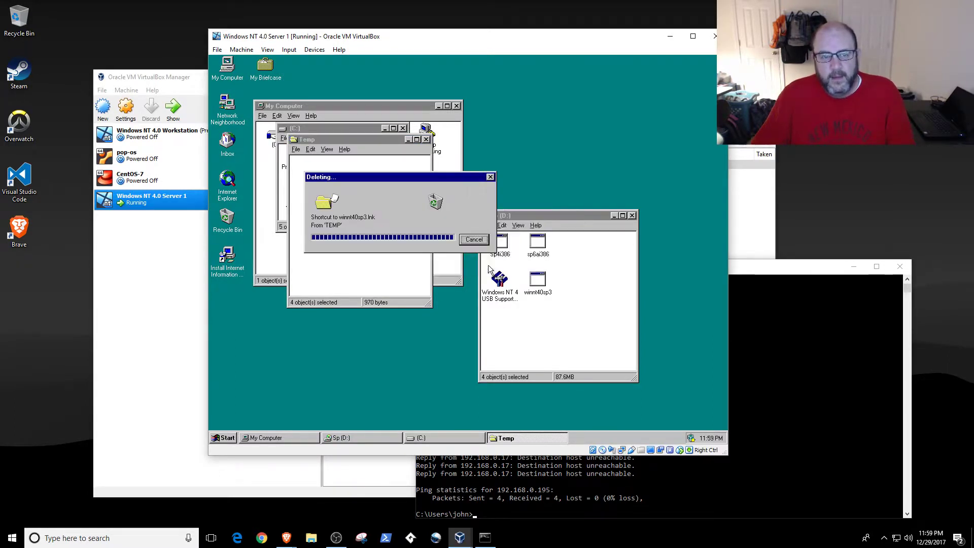
pyautogui.moveTo(565, 324); pyautogui.dragTo(331, 199)
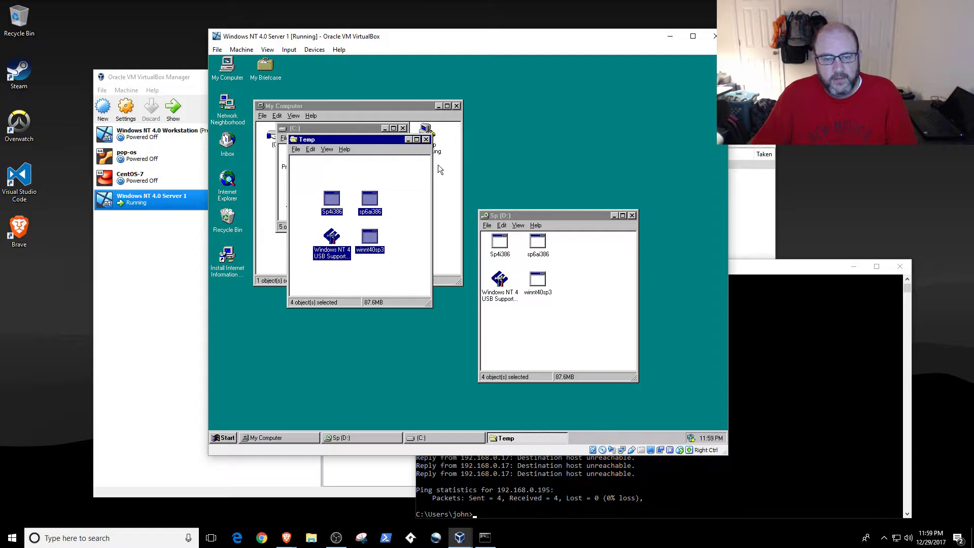
# Close all Explorer windows and log off to sign on as a different user
pyautogui.click(632, 215)
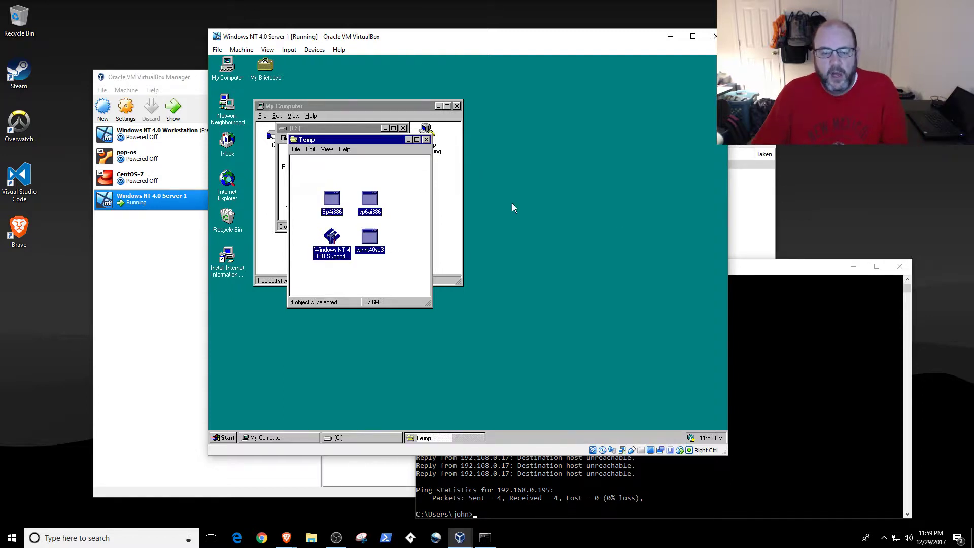
pyautogui.click(426, 139)
pyautogui.click(403, 128)
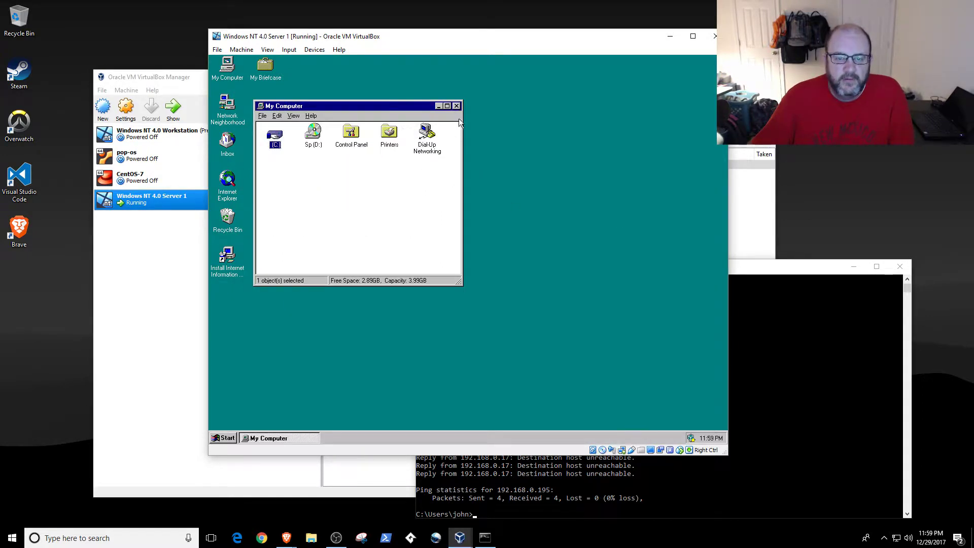
pyautogui.click(456, 105)
pyautogui.click(225, 437)
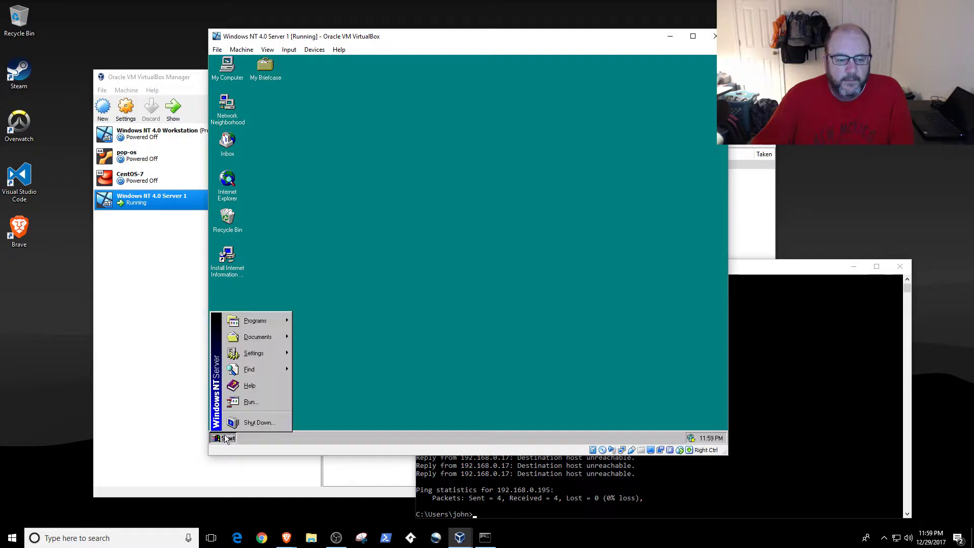
pyautogui.click(259, 423)
pyautogui.click(448, 251)
pyautogui.click(443, 278)
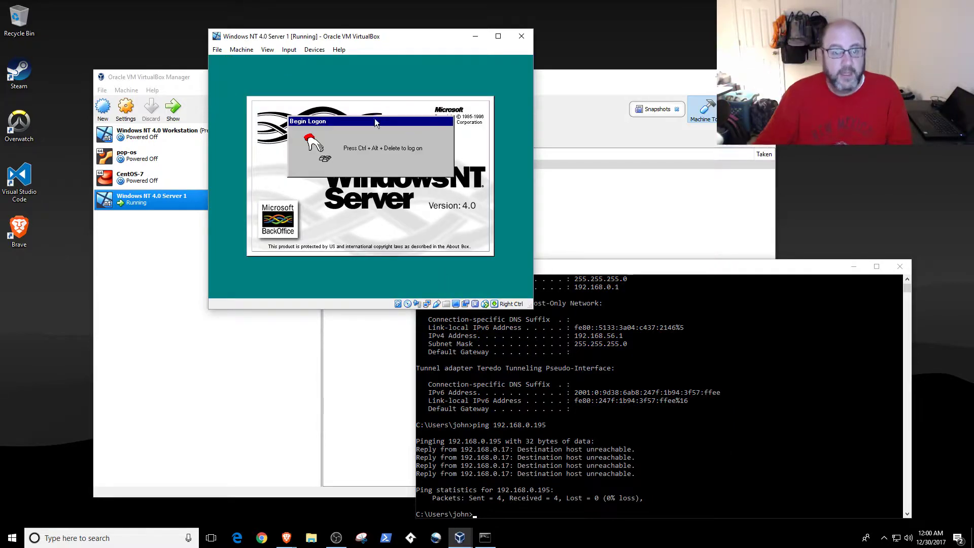
# Send Ctrl-Alt-Del to the guest from Input > Keyboard
pyautogui.click(287, 50)
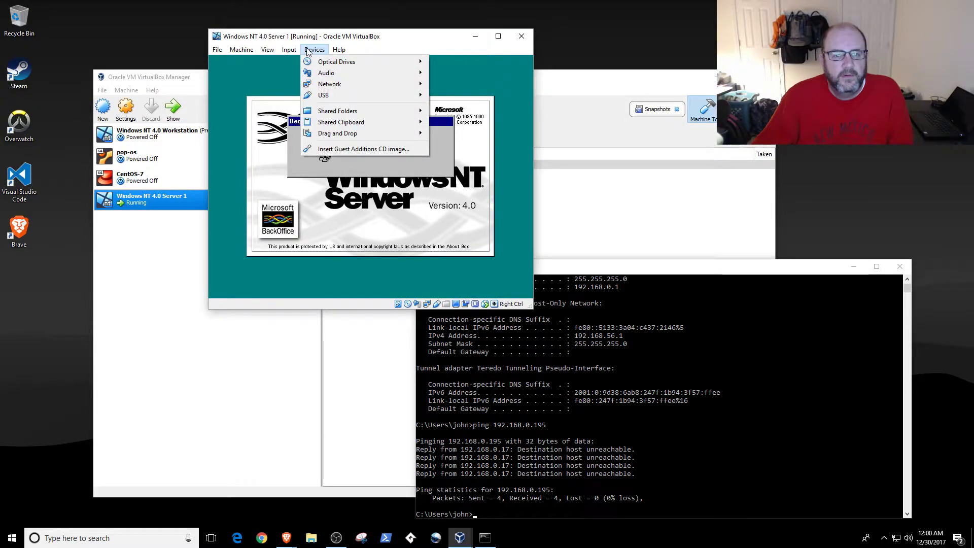
pyautogui.moveTo(270, 54)
pyautogui.moveTo(241, 51)
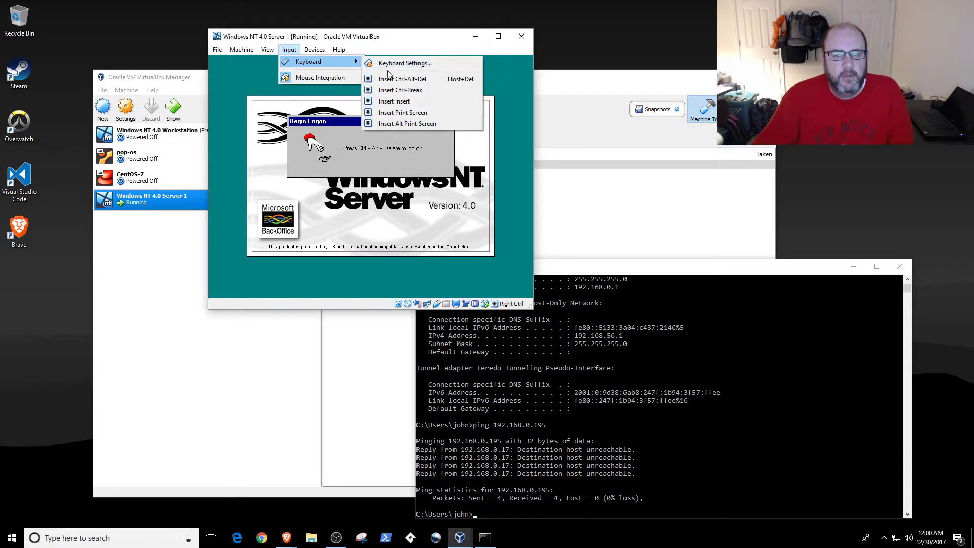
pyautogui.click(391, 75)
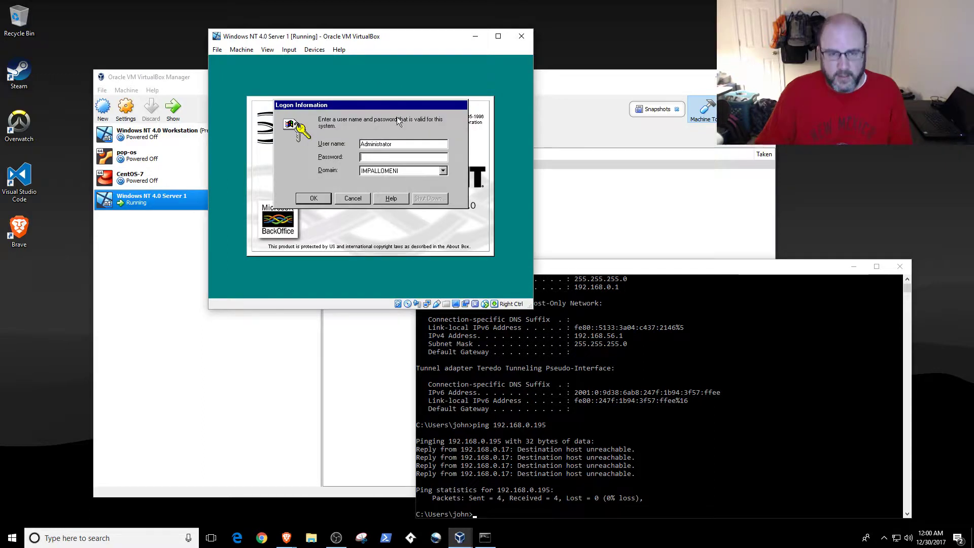
# Try logging on with the ordinary account, dismiss the refusal, then log on as domain admin
pyautogui.doubleClick(386, 145)
pyautogui.write('joh')
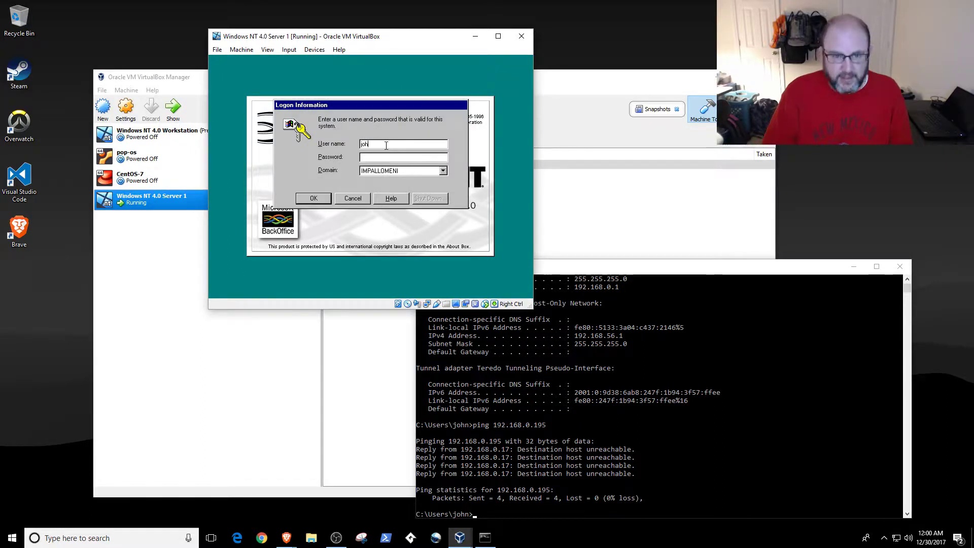
pyautogui.write('n*')
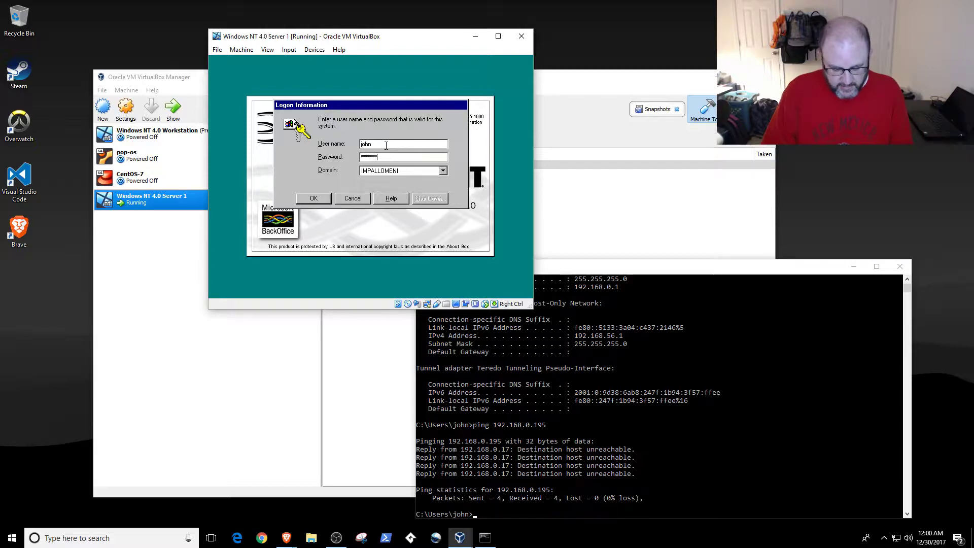
pyautogui.press('Return')
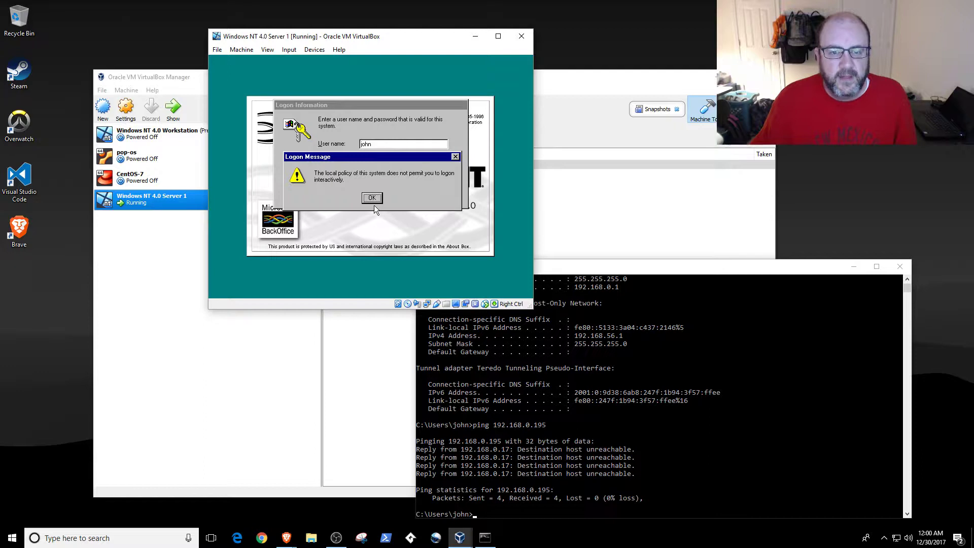
pyautogui.click(375, 199)
pyautogui.click(384, 147)
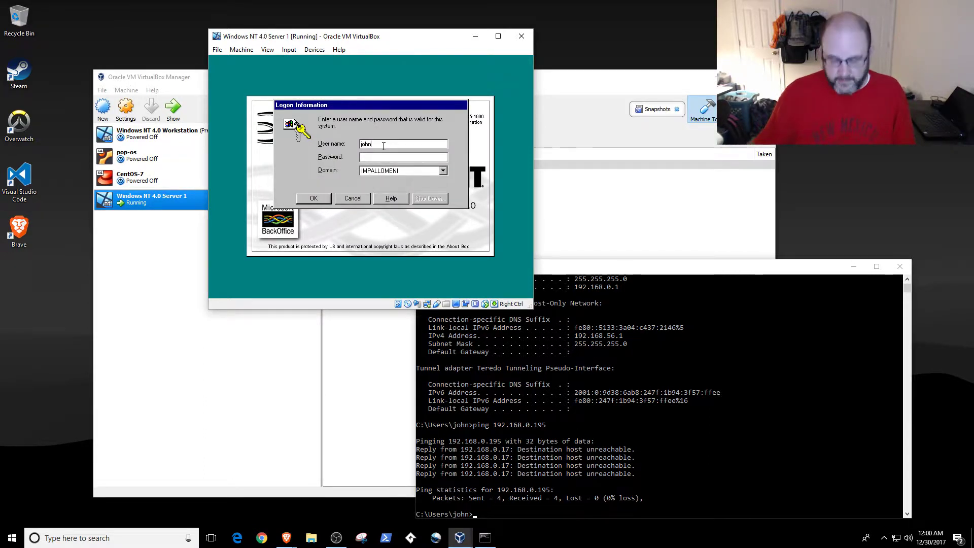
pyautogui.write('-da')
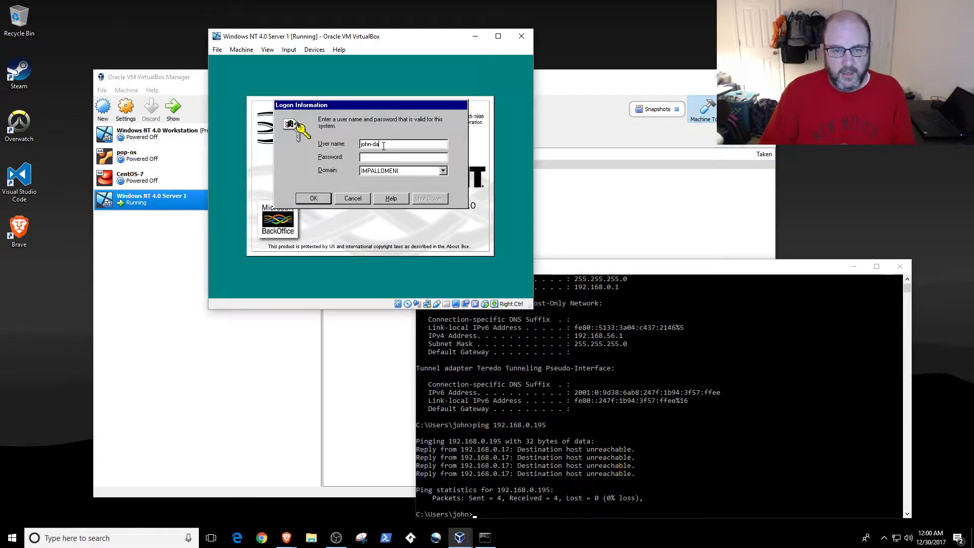
pyautogui.write('**')
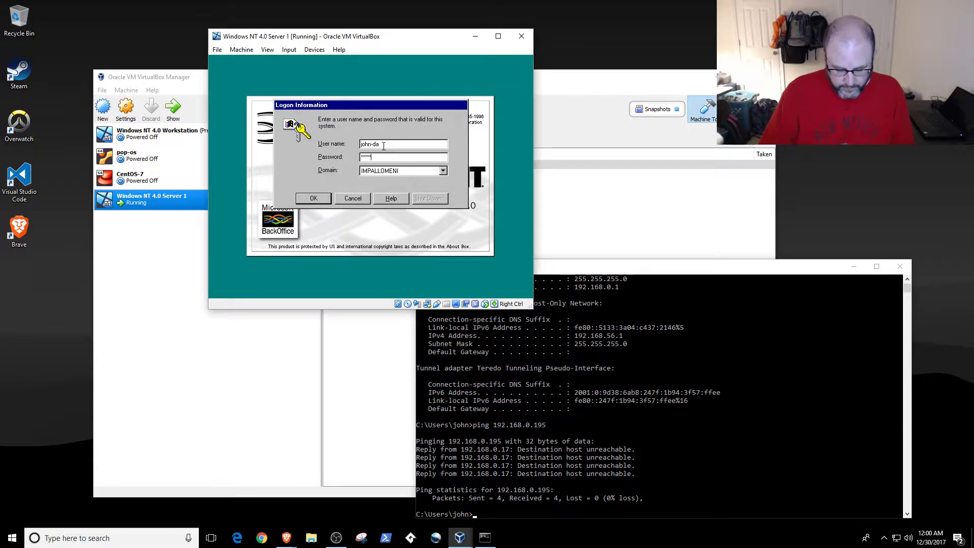
pyautogui.press('Return')
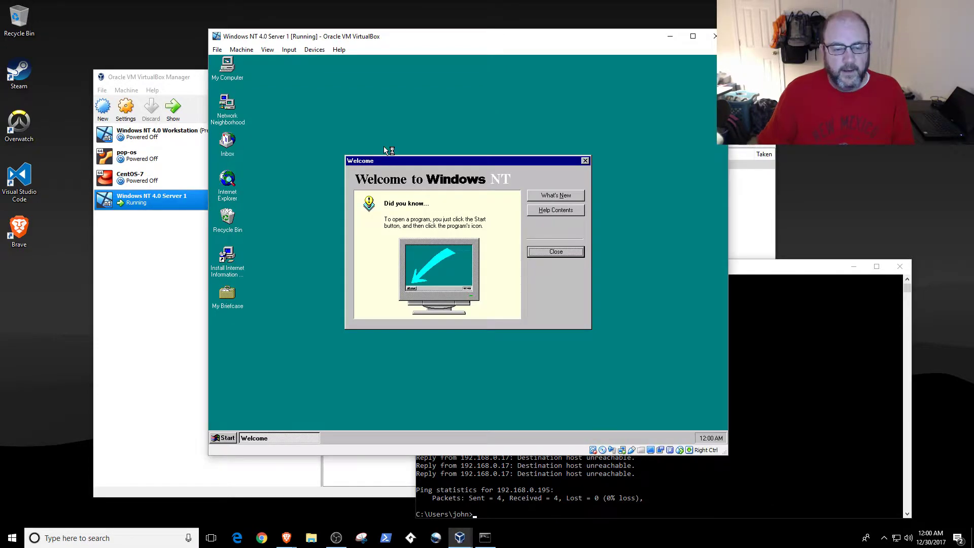
# Glance at the guest's Recycle Bin, then launch System Policy Editor from the Start menu
pyautogui.click(229, 219)
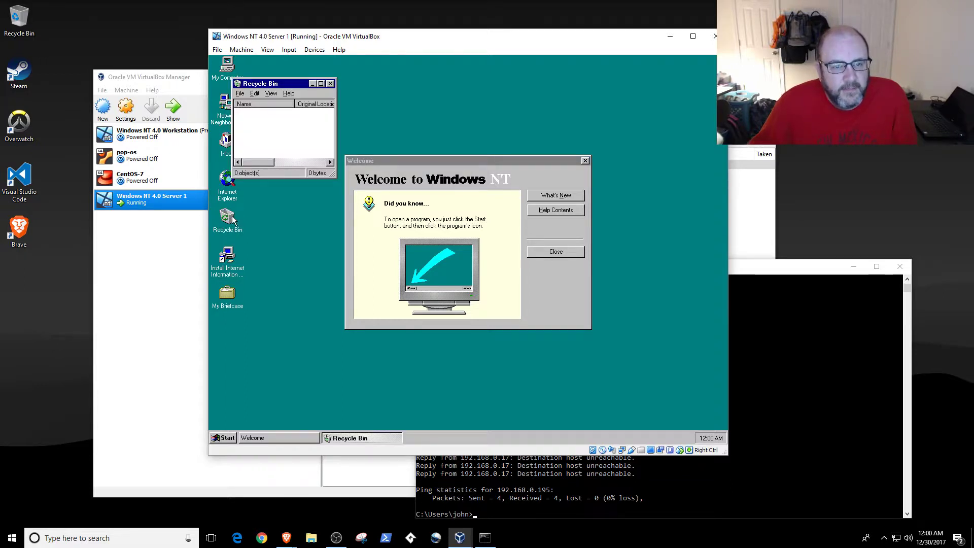
pyautogui.click(327, 84)
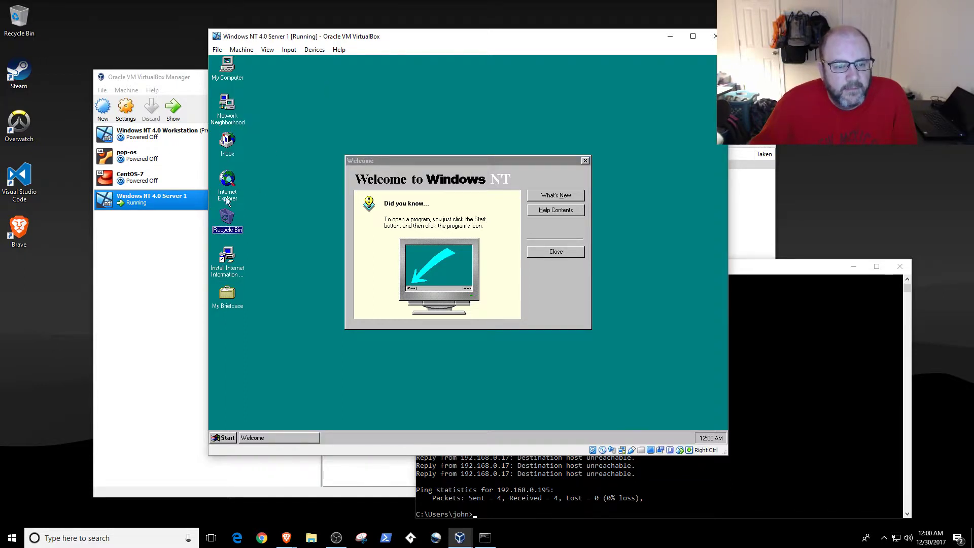
pyautogui.click(227, 439)
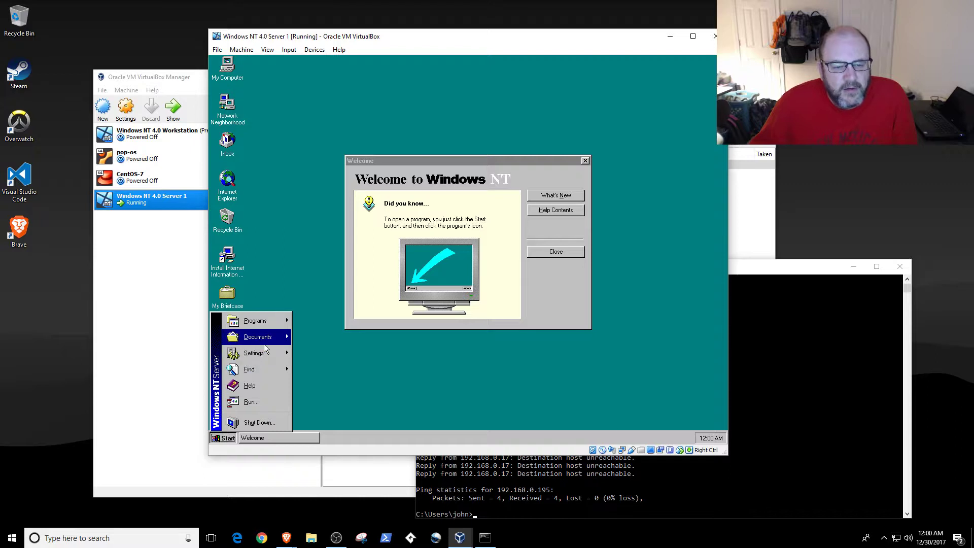
pyautogui.moveTo(263, 354)
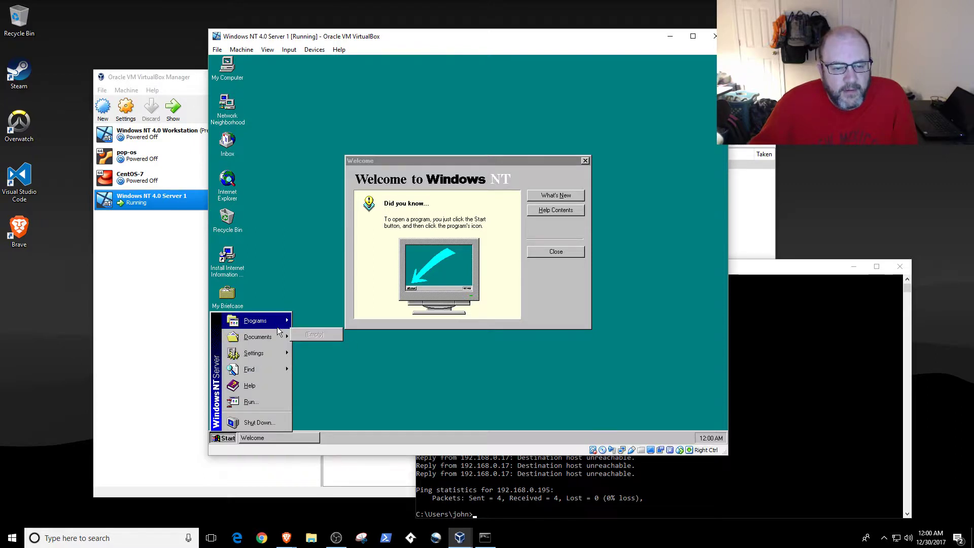
pyautogui.moveTo(258, 320)
pyautogui.moveTo(333, 320)
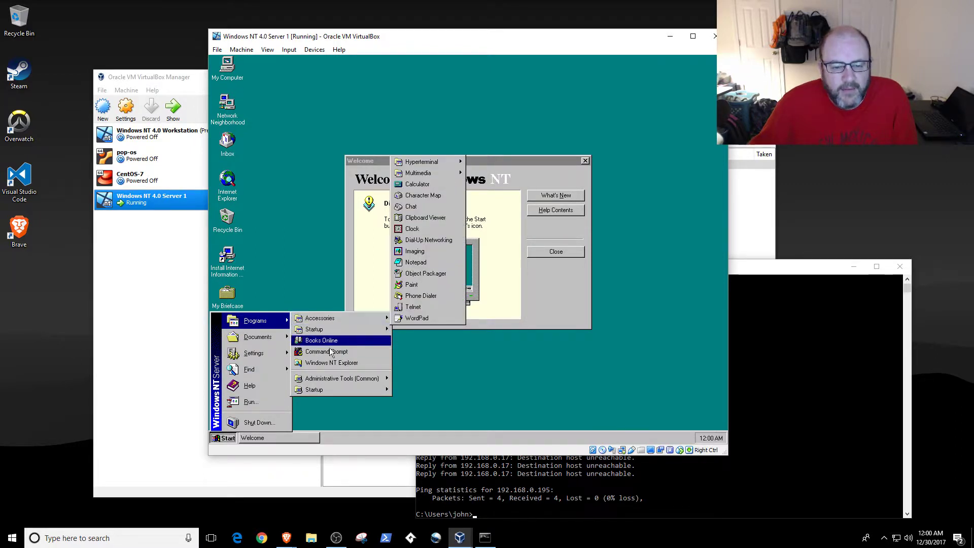
pyautogui.moveTo(327, 378)
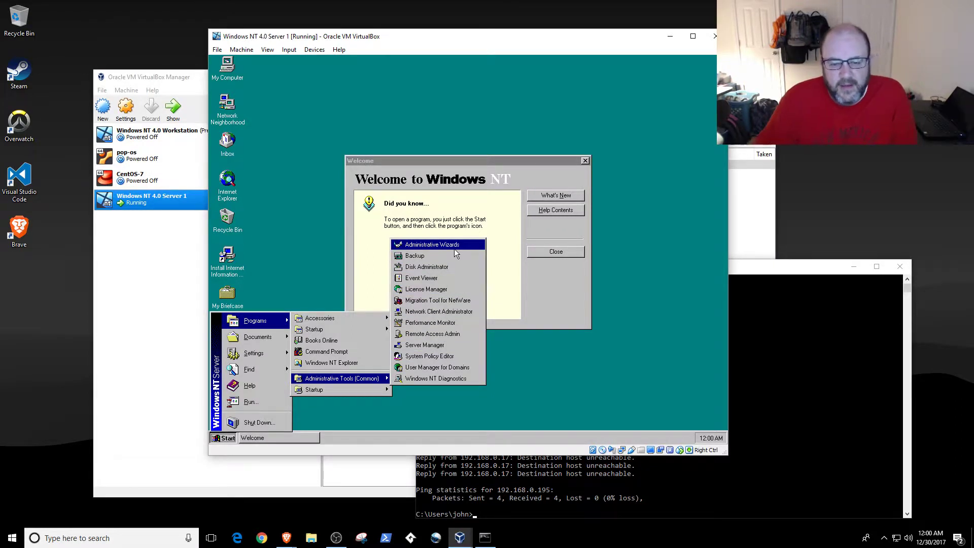
pyautogui.click(464, 355)
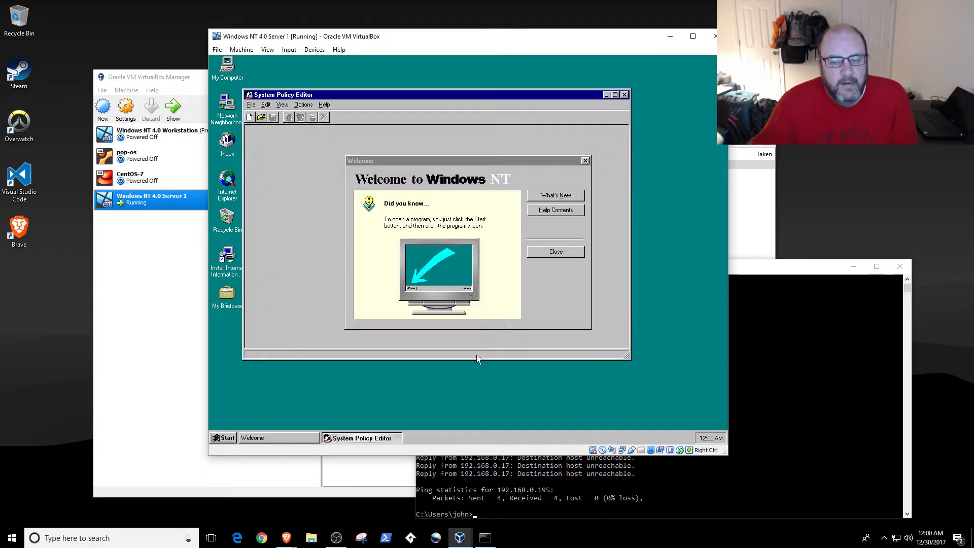
# Dismiss the Welcome to Windows NT dialog and close System Policy Editor without opening a policy
pyautogui.click(543, 253)
pyautogui.click(251, 105)
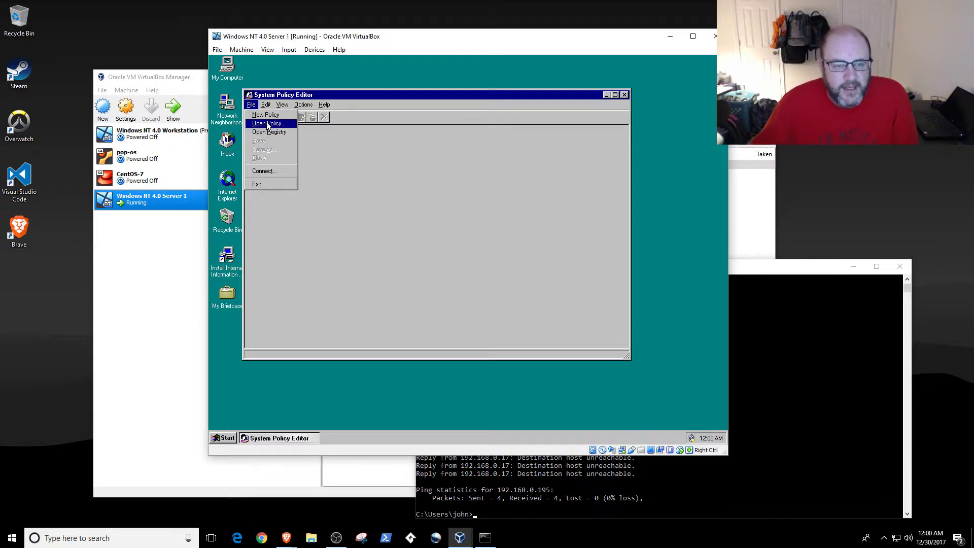
pyautogui.click(340, 138)
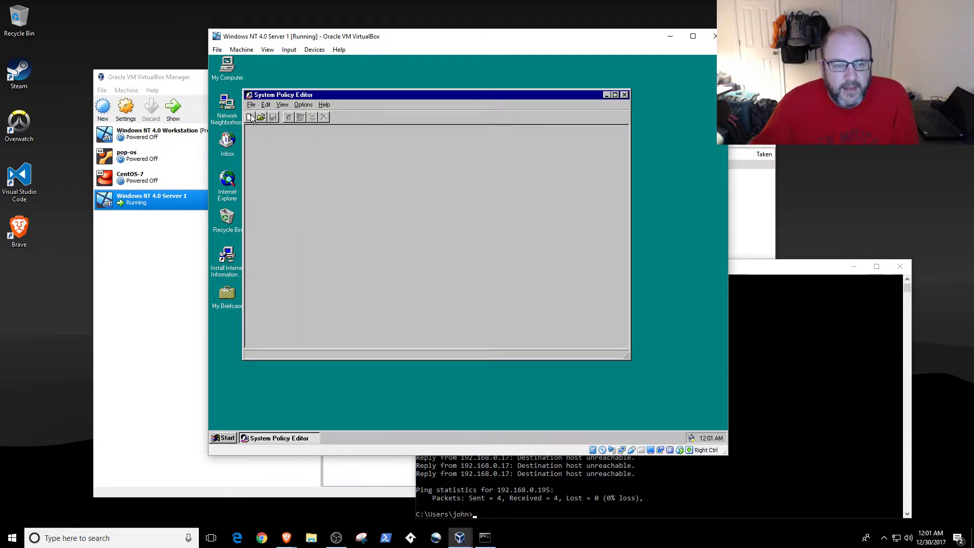
pyautogui.click(623, 95)
pyautogui.click(229, 439)
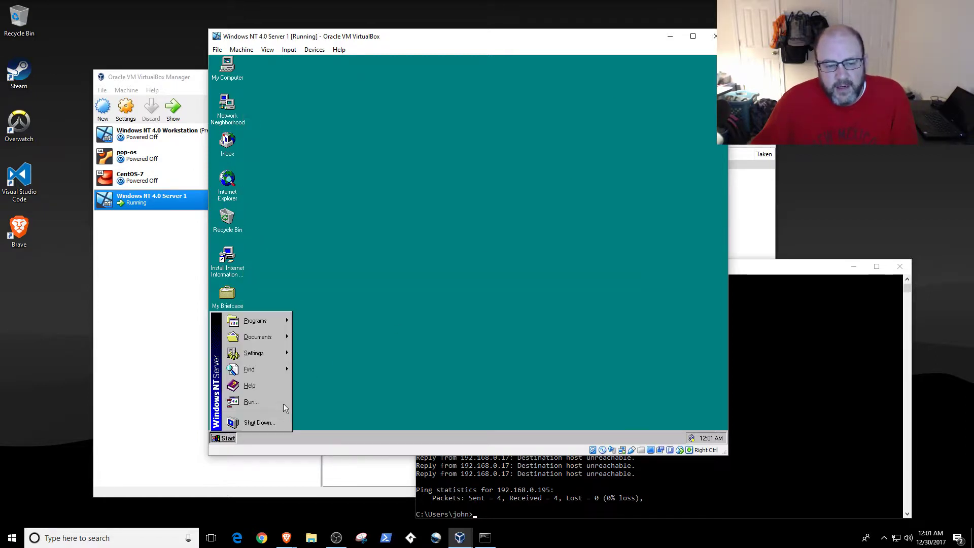
pyautogui.click(476, 278)
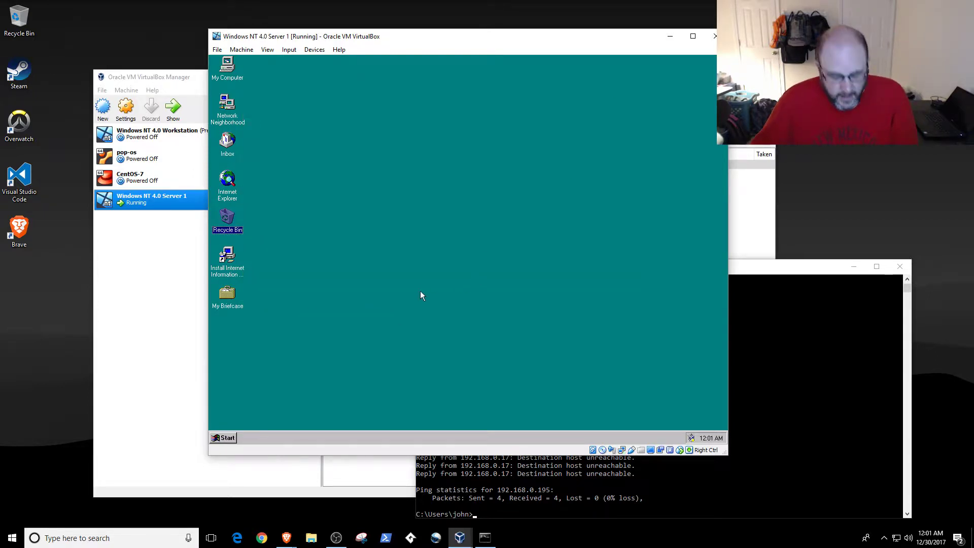
# Run \\pdc1, view its NETLOGON and Printers shares, then close every window
pyautogui.press('super+r')
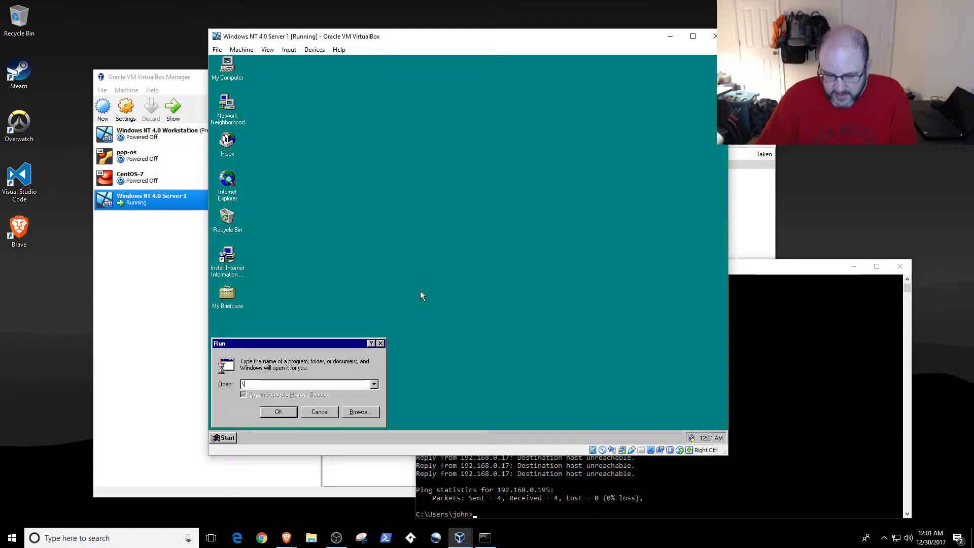
pyautogui.write('\\\\pdc1')
pyautogui.press('Return')
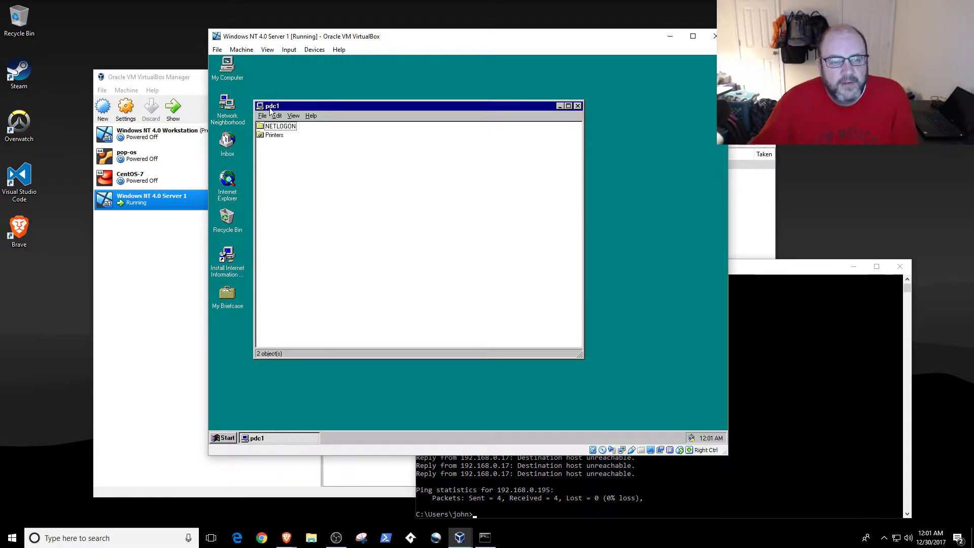
pyautogui.doubleClick(279, 128)
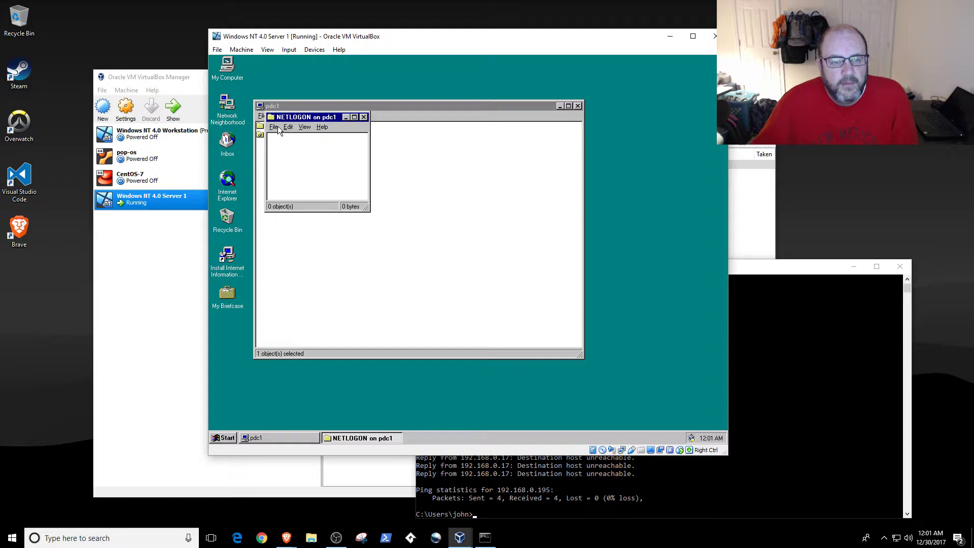
pyautogui.click(362, 118)
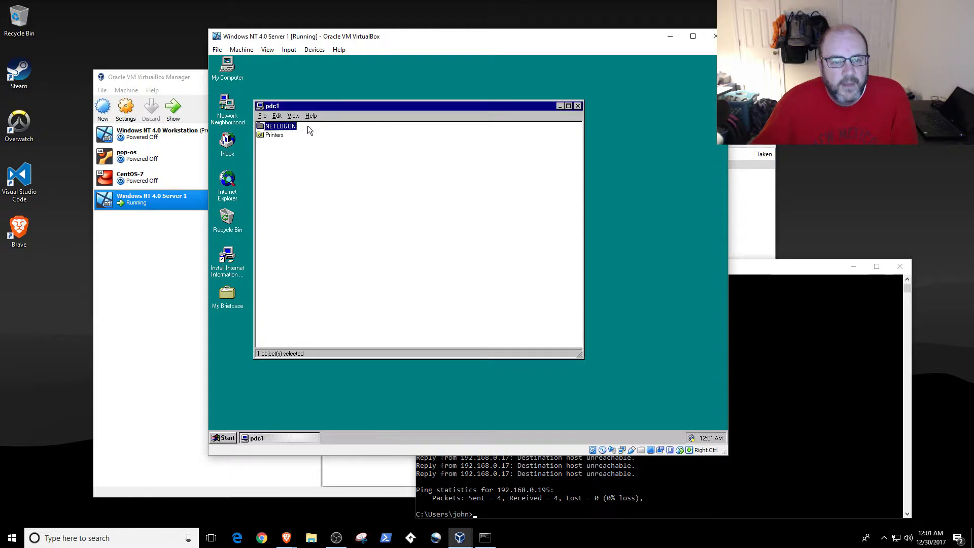
pyautogui.doubleClick(274, 134)
pyautogui.click(600, 128)
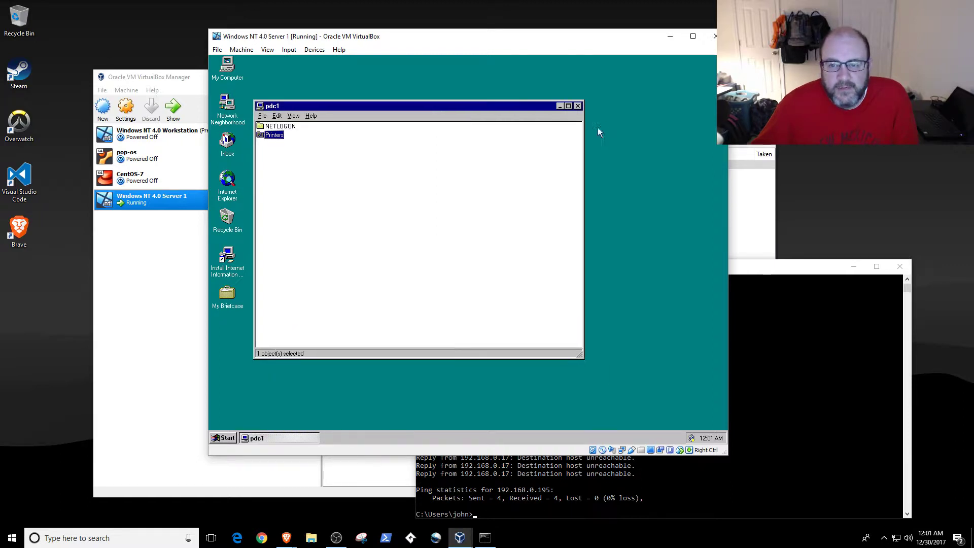
pyautogui.click(577, 106)
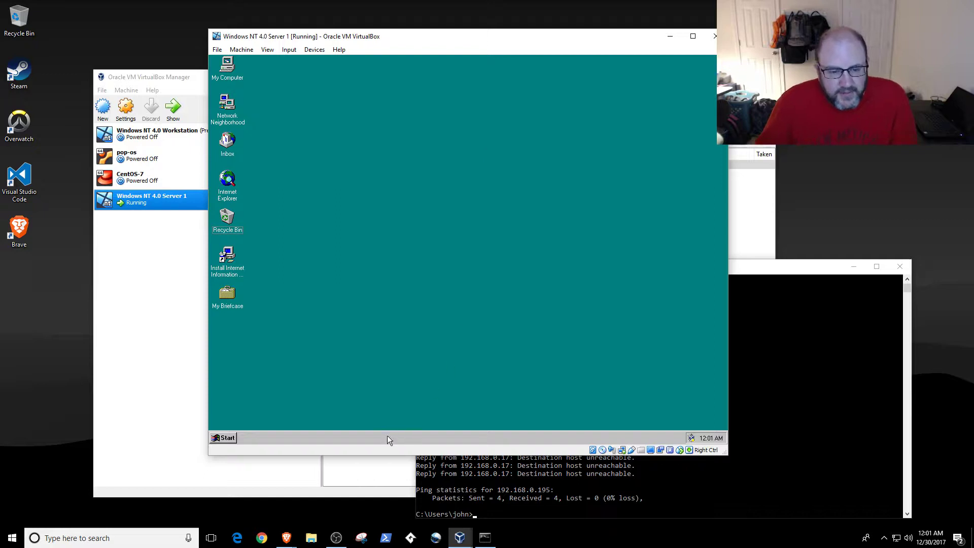
# Browse to C:\Temp in Explorer and launch the winnt40sp3 service pack installer
pyautogui.click(228, 438)
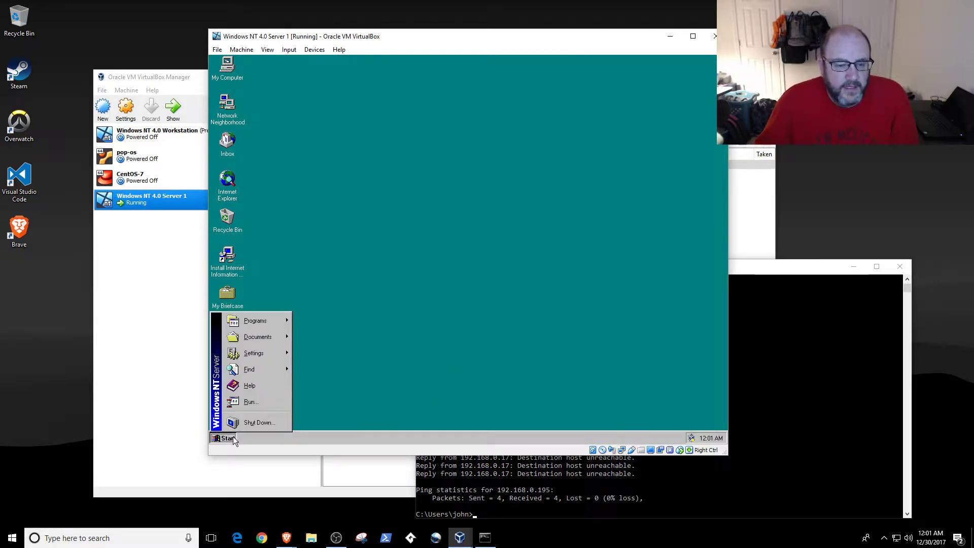
pyautogui.press('super+e')
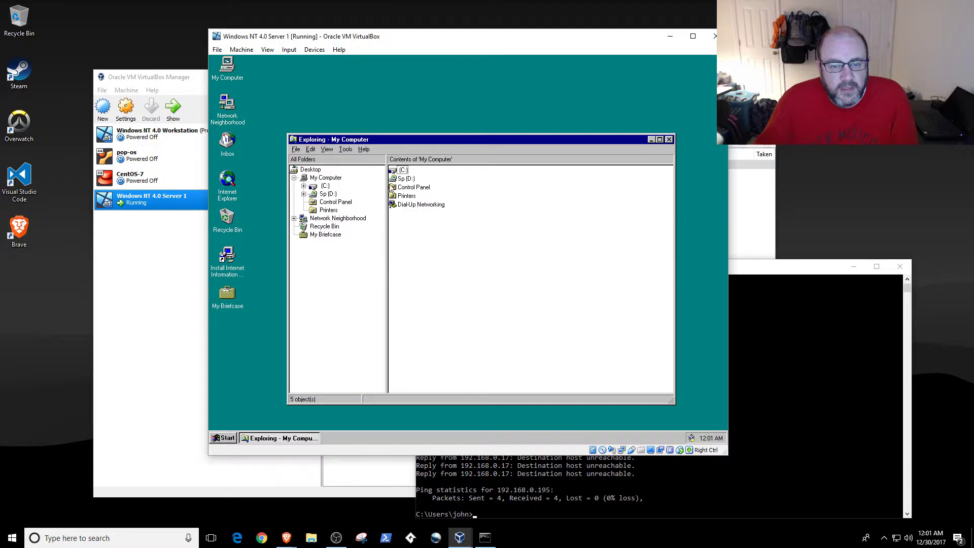
pyautogui.click(324, 186)
pyautogui.doubleClick(407, 179)
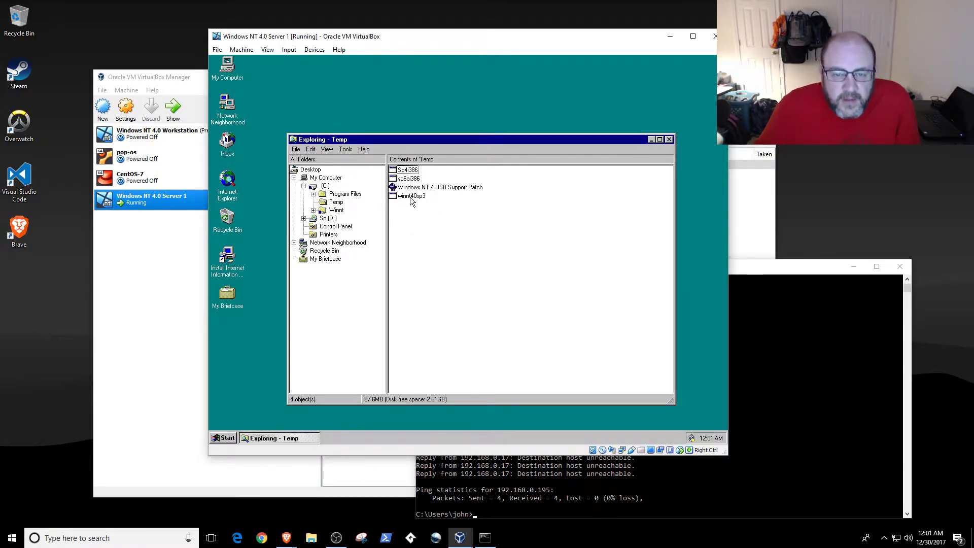
pyautogui.doubleClick(409, 197)
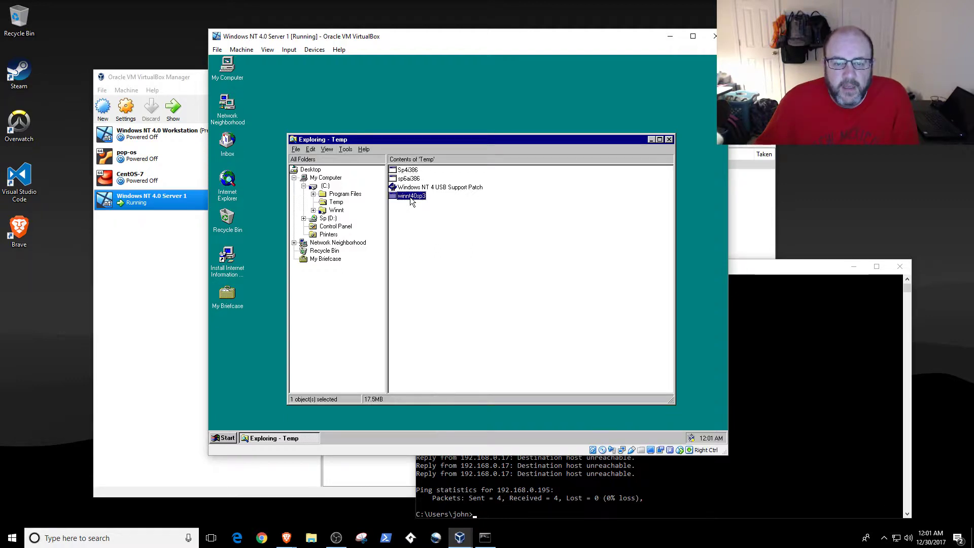
# Accept the licence, skip the uninstall directory, keep the existing SCHANNEL.DLL, and restart
pyautogui.click(450, 305)
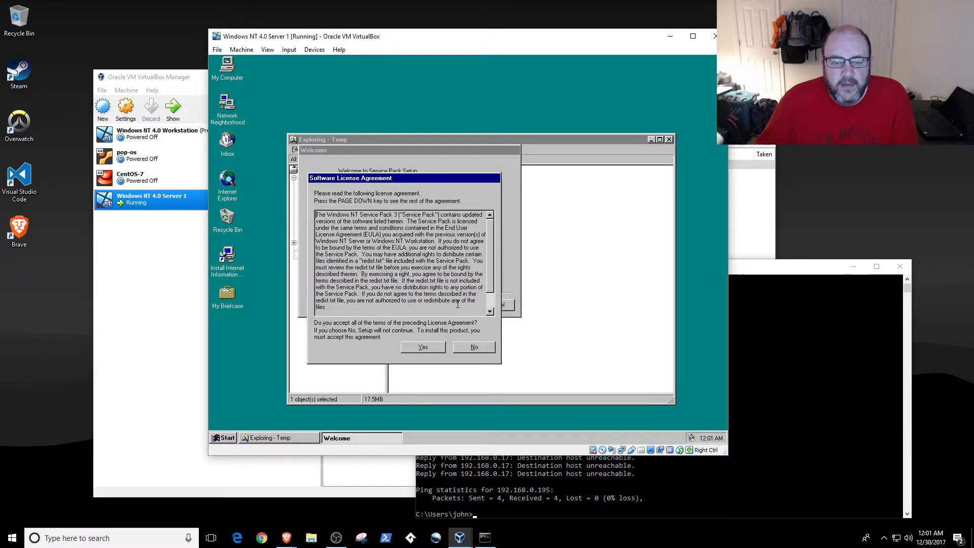
pyautogui.click(422, 347)
pyautogui.click(441, 304)
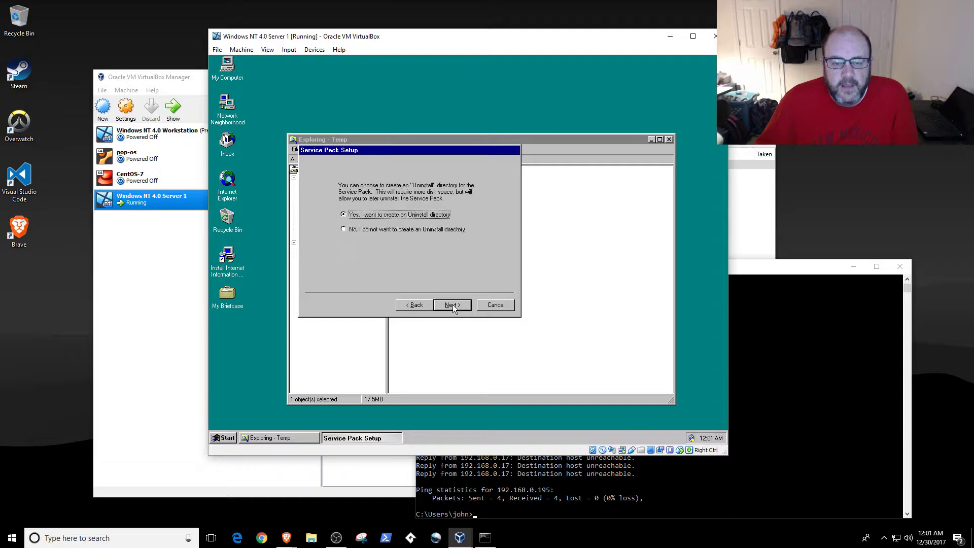
pyautogui.click(397, 228)
pyautogui.click(453, 304)
pyautogui.click(456, 303)
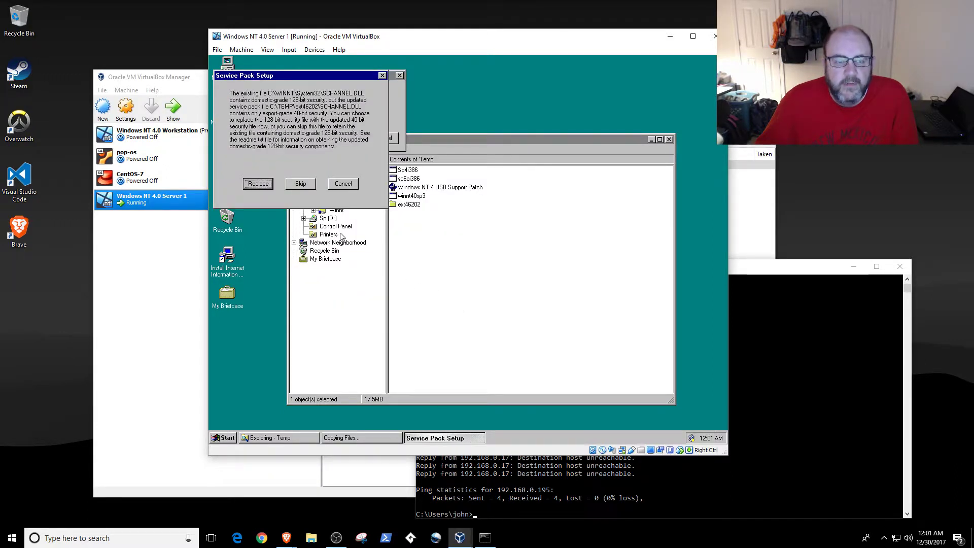
pyautogui.click(301, 185)
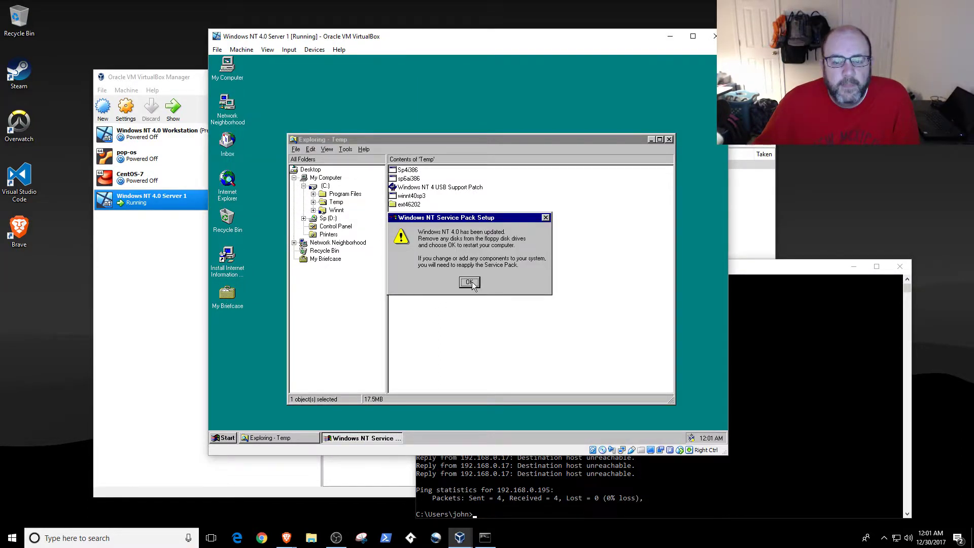
pyautogui.click(469, 283)
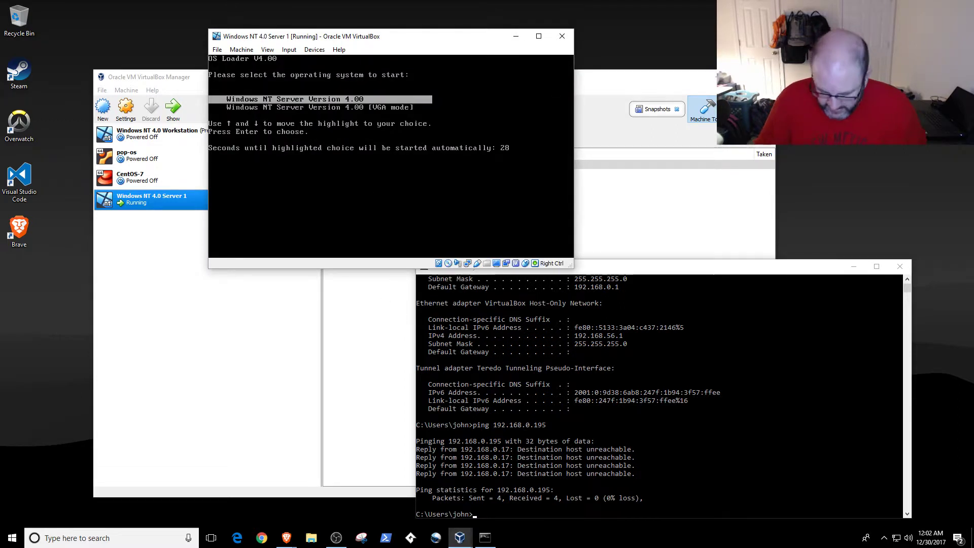
# Boot Windows NT Server 4.00, send Ctrl-Alt-Del, and log on with the domain admin password
pyautogui.press('Return')
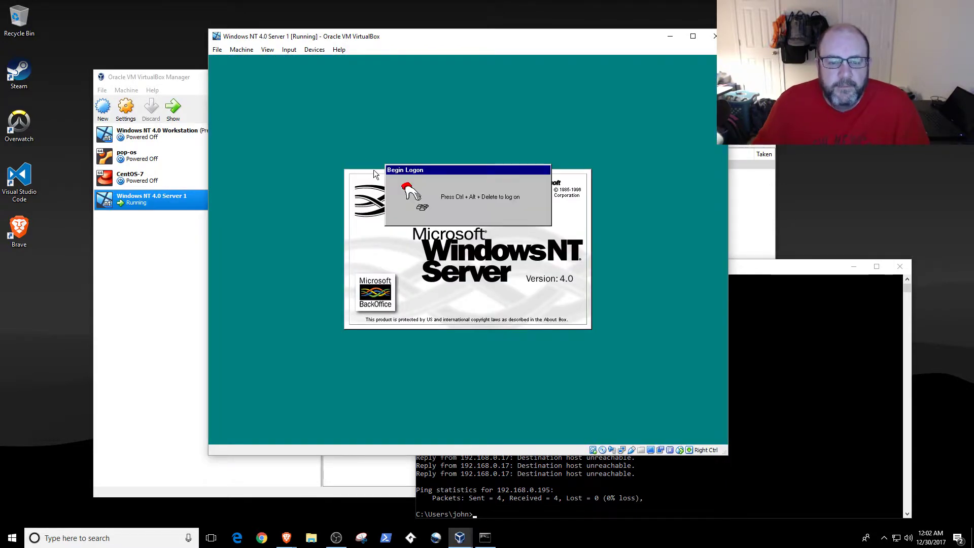
pyautogui.click(315, 49)
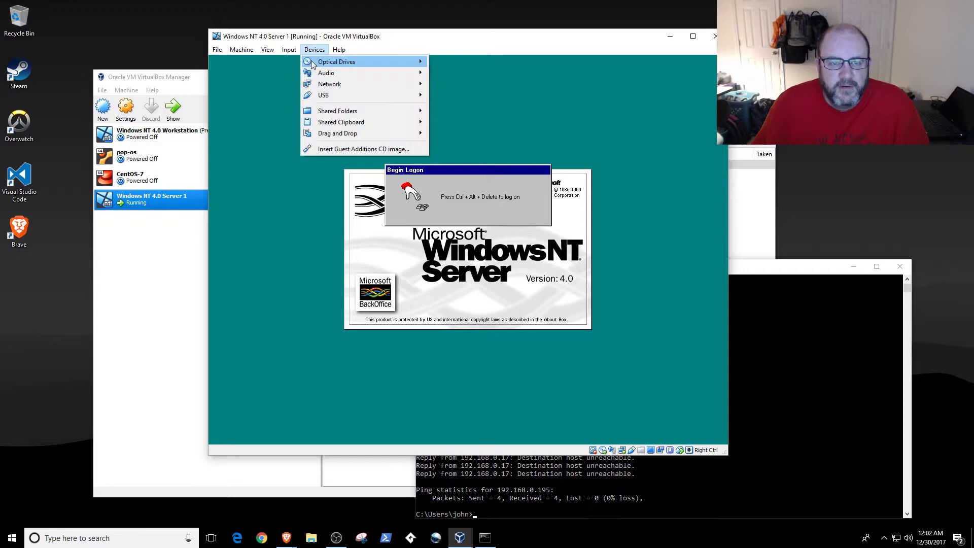
pyautogui.moveTo(311, 61)
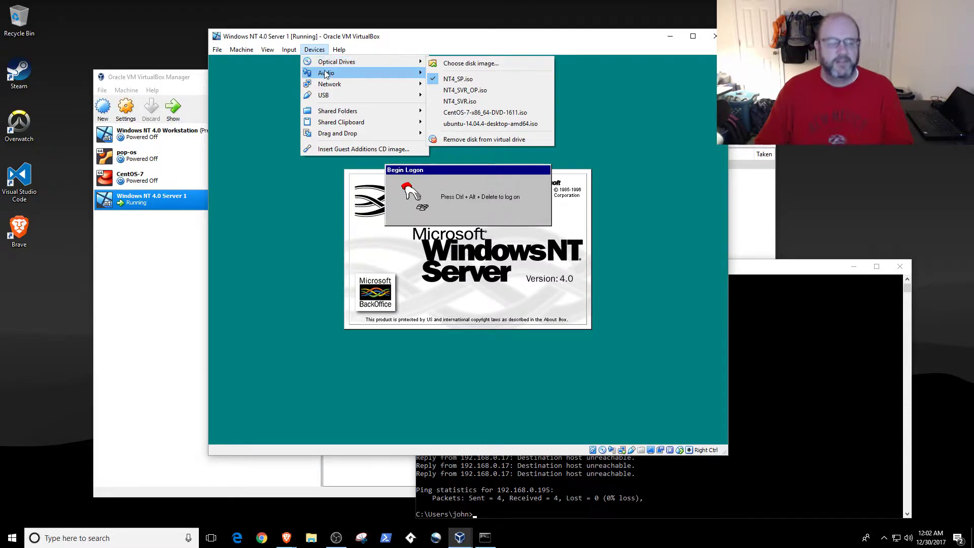
pyautogui.moveTo(289, 49)
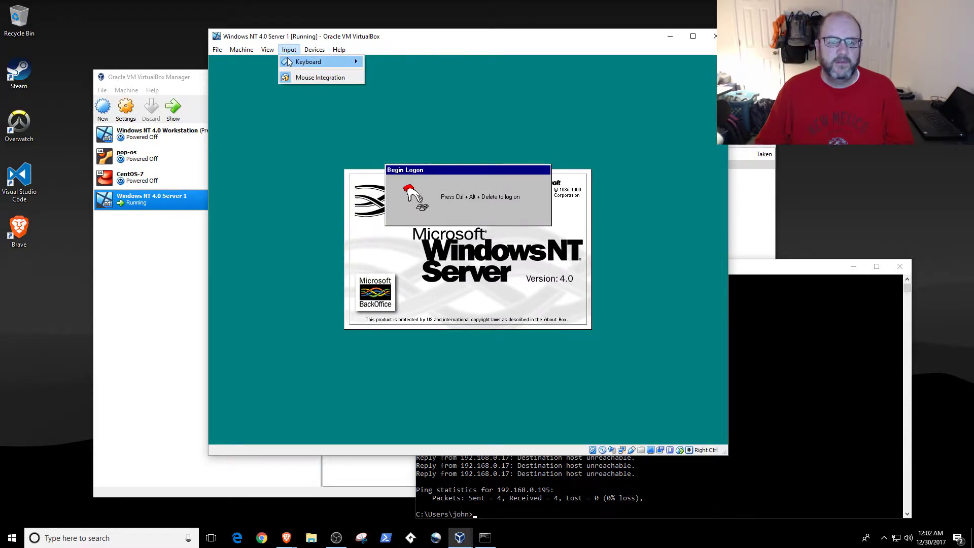
pyautogui.click(402, 78)
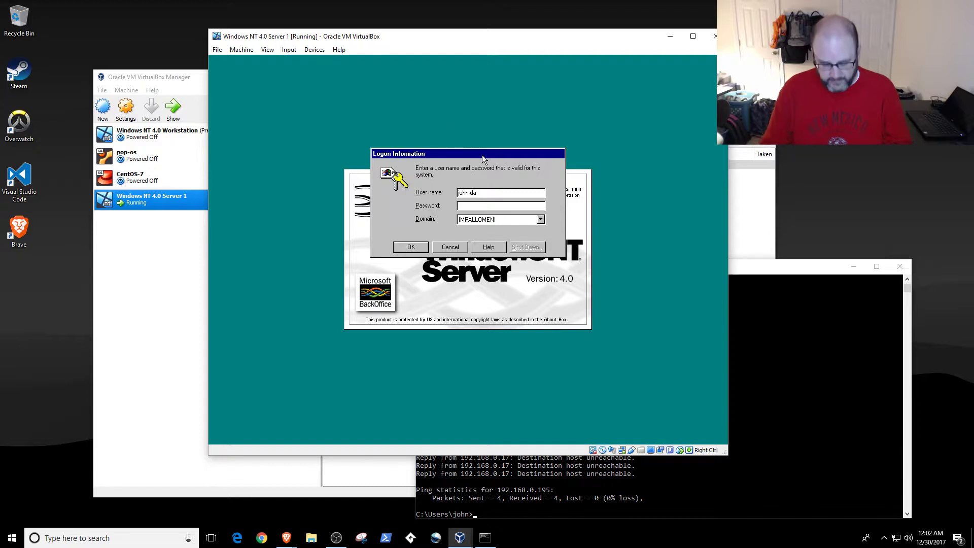
pyautogui.click(482, 207)
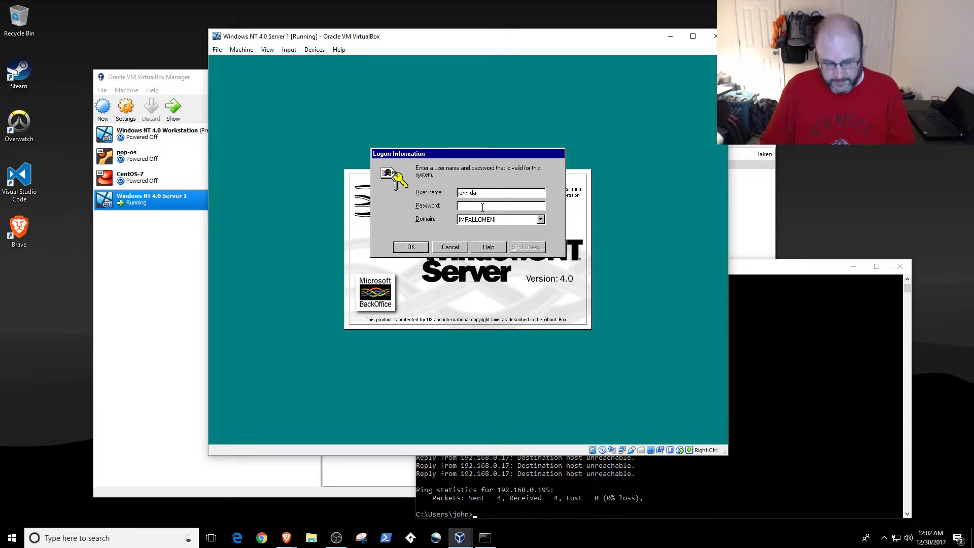
pyautogui.write('***')
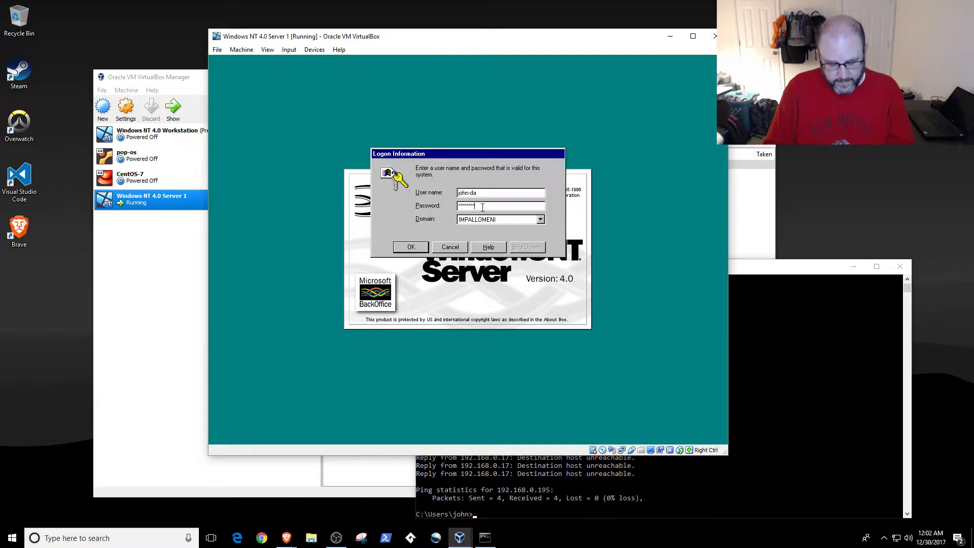
pyautogui.press('Return')
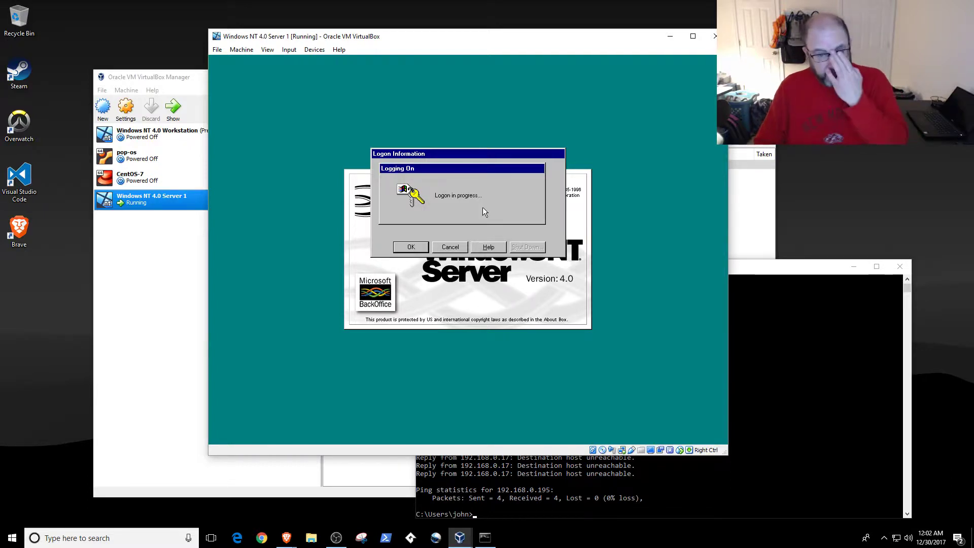
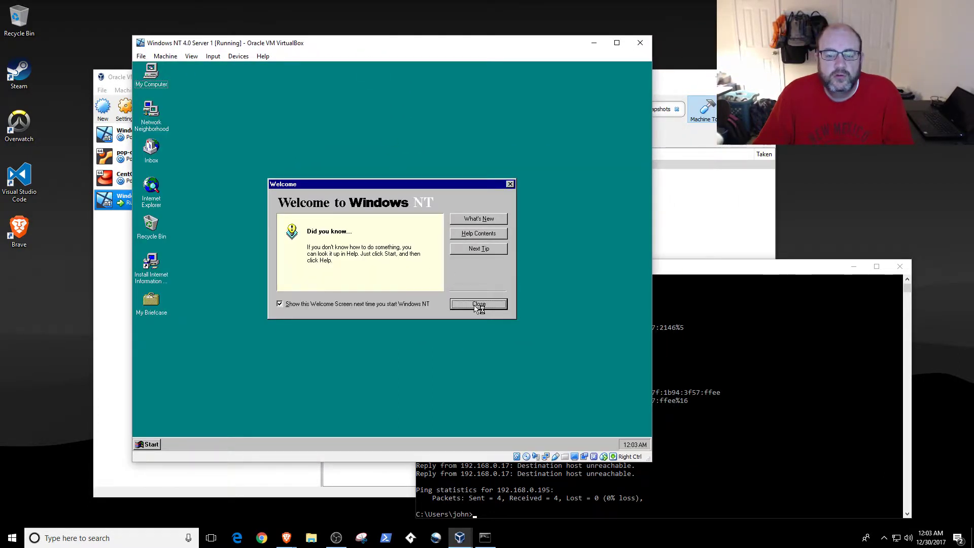
# Close the Welcome screen, open Control Panel, and view the Licensing mode without changes
pyautogui.click(477, 305)
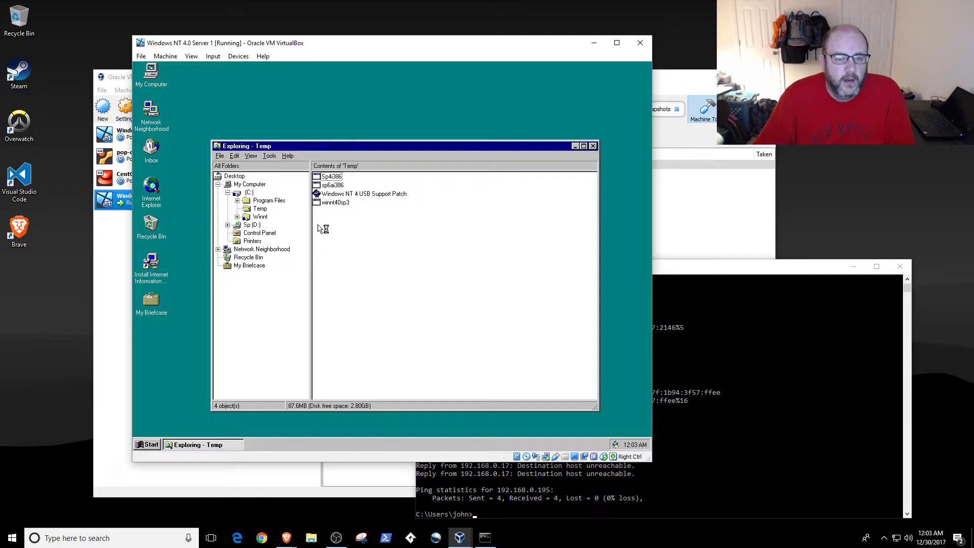
pyautogui.click(152, 445)
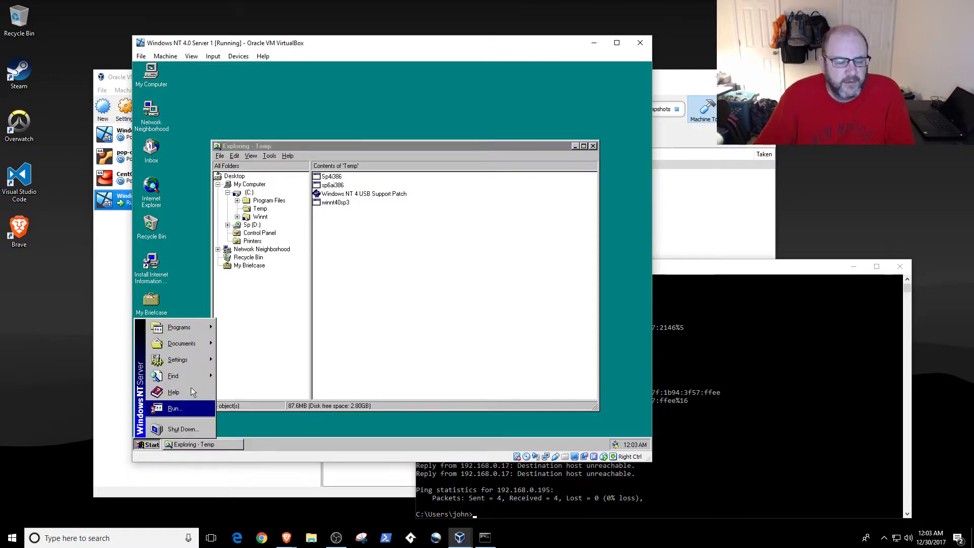
pyautogui.moveTo(203, 327)
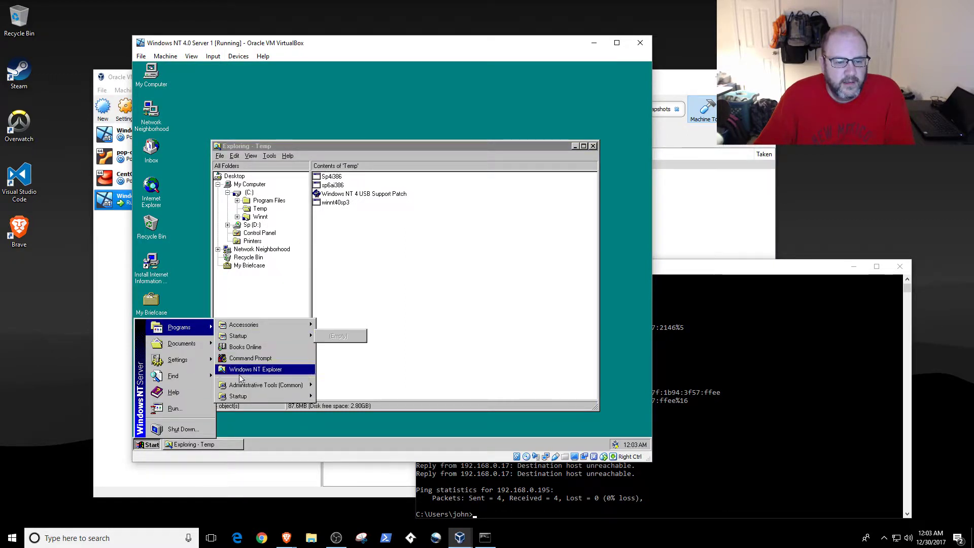
pyautogui.click(223, 358)
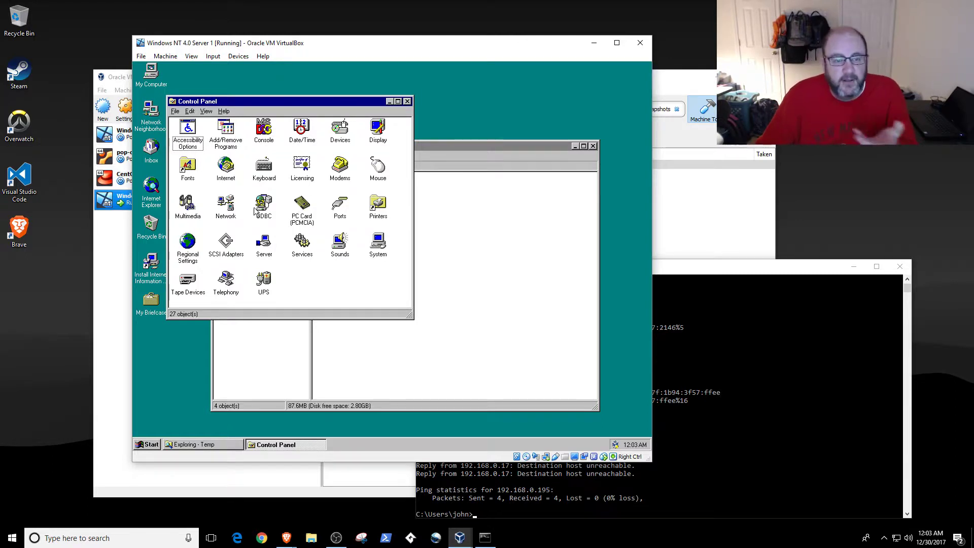
pyautogui.doubleClick(303, 167)
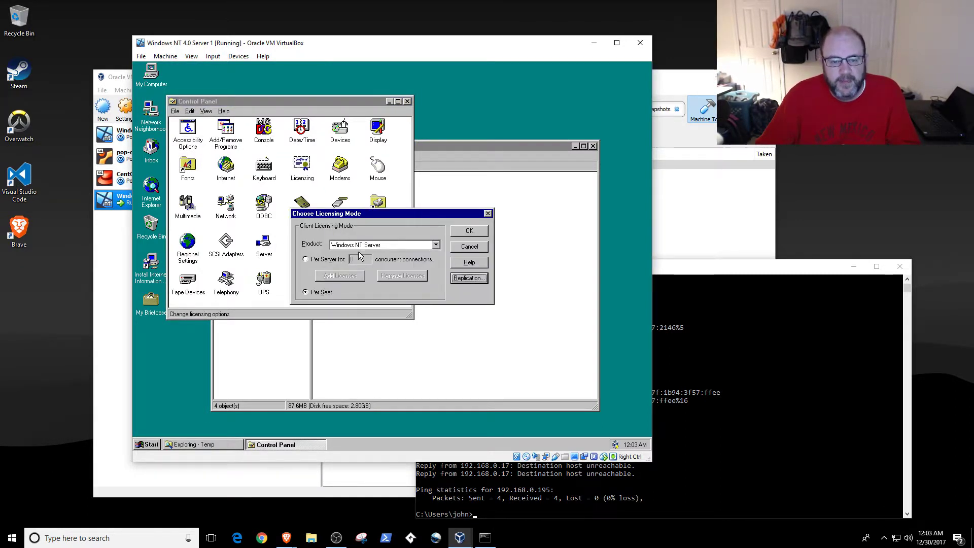
pyautogui.click(464, 248)
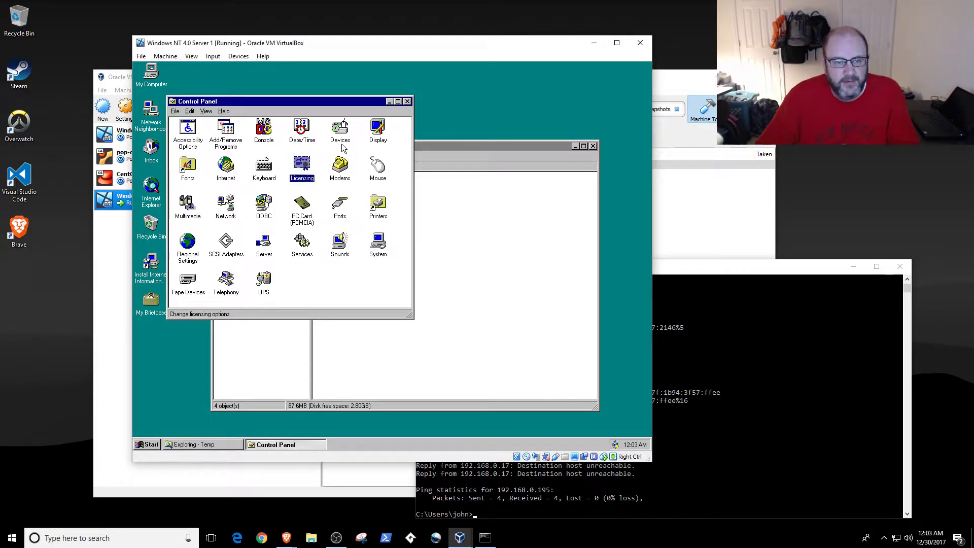
# Review Accessories, Communications, Games, Multimedia and Windows Messaging in Windows NT Setup, cancelling unchanged
pyautogui.doubleClick(227, 130)
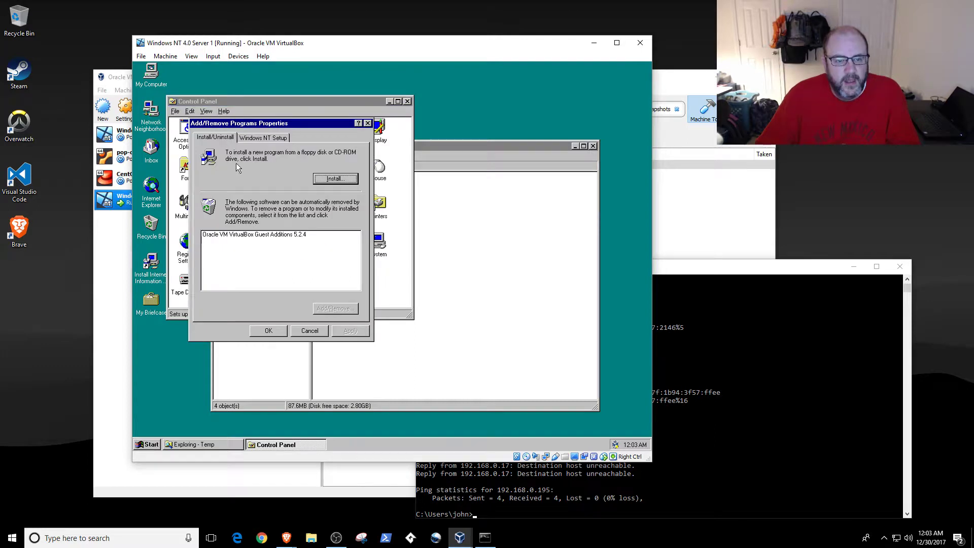
pyautogui.click(251, 138)
pyautogui.click(357, 221)
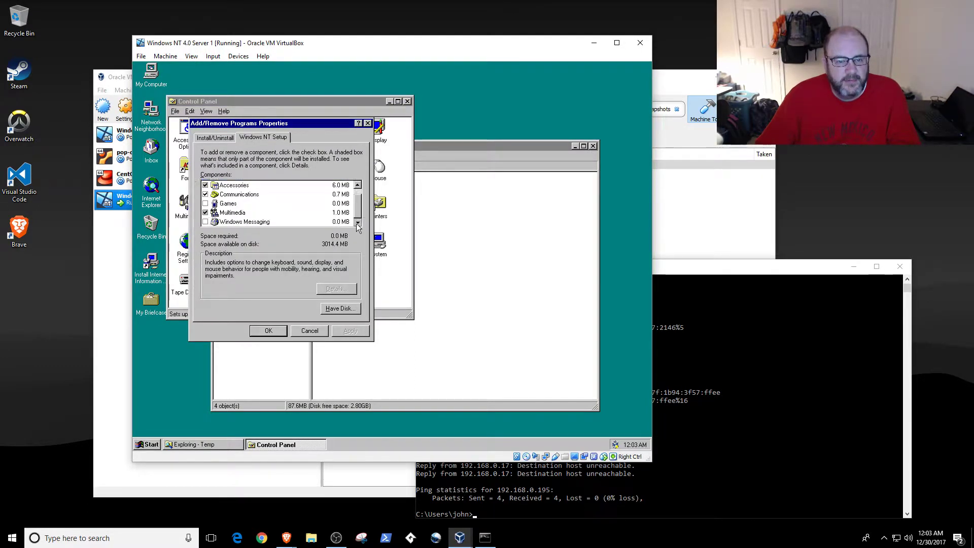
pyautogui.click(254, 186)
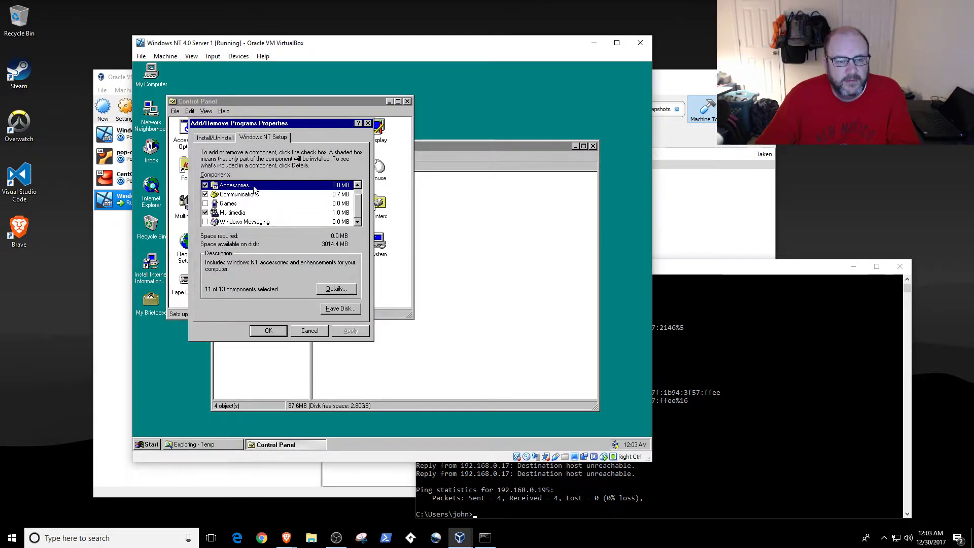
pyautogui.click(254, 194)
pyautogui.click(246, 205)
pyautogui.click(246, 213)
pyautogui.click(247, 222)
pyautogui.scroll(1, 323, 223)
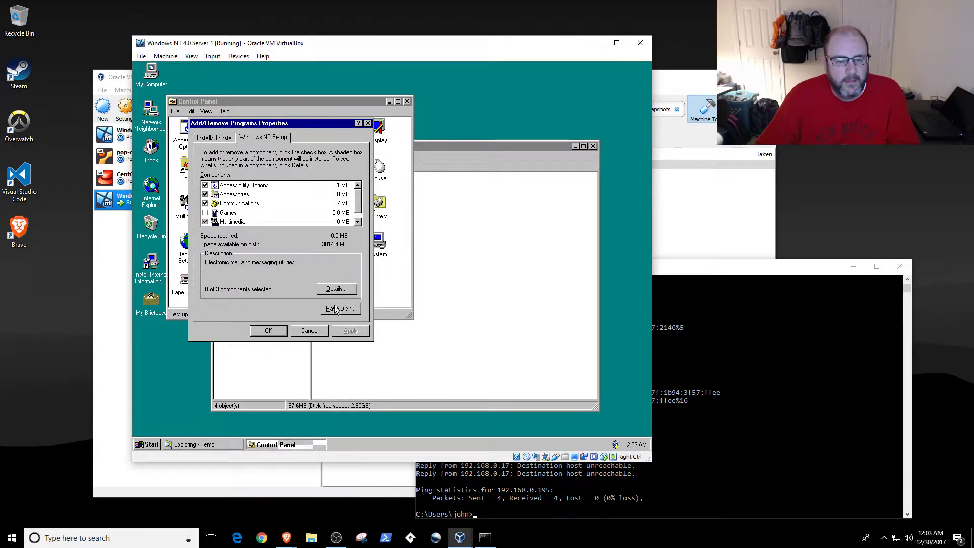
pyautogui.click(313, 331)
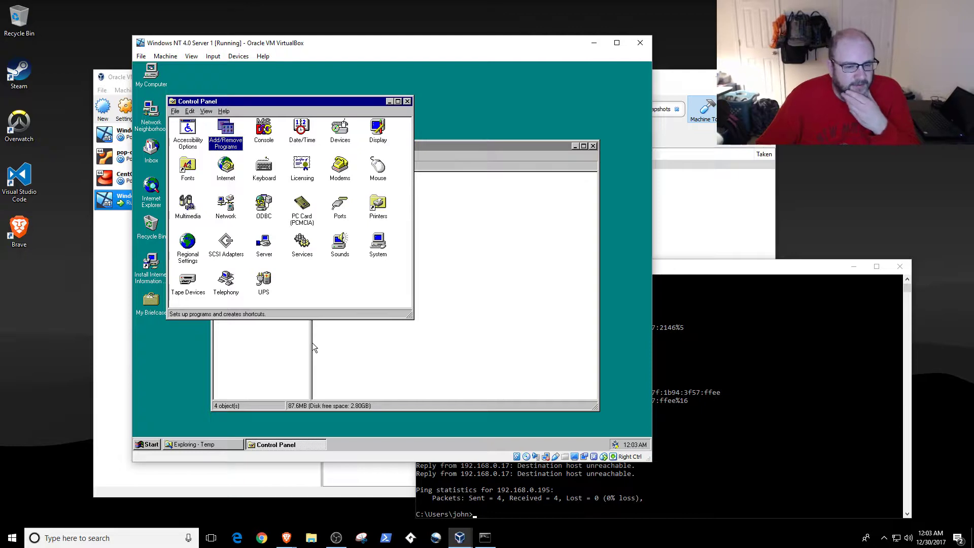
pyautogui.click(360, 351)
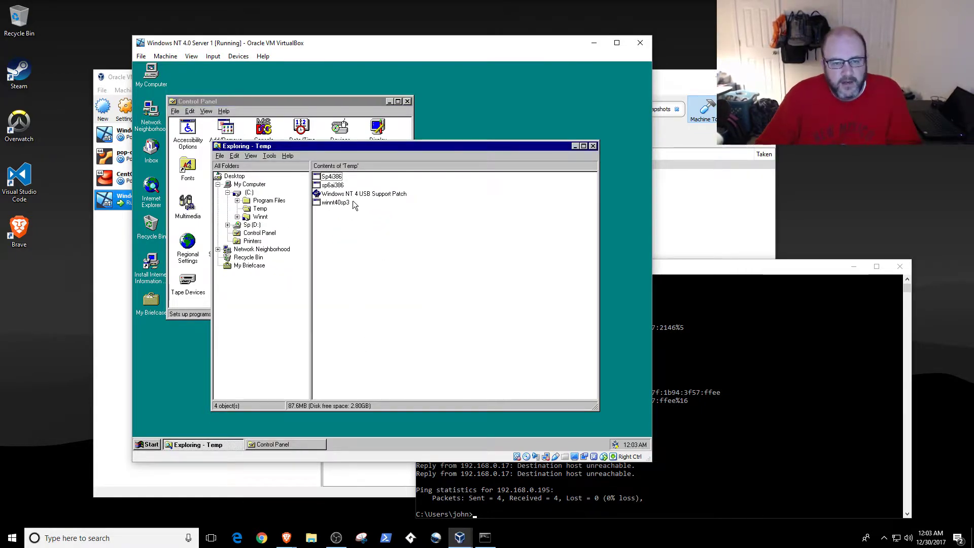
# Run Sp4i386 without uninstall backup, accept the licence and 40-bit downgrade, then restart
pyautogui.doubleClick(336, 177)
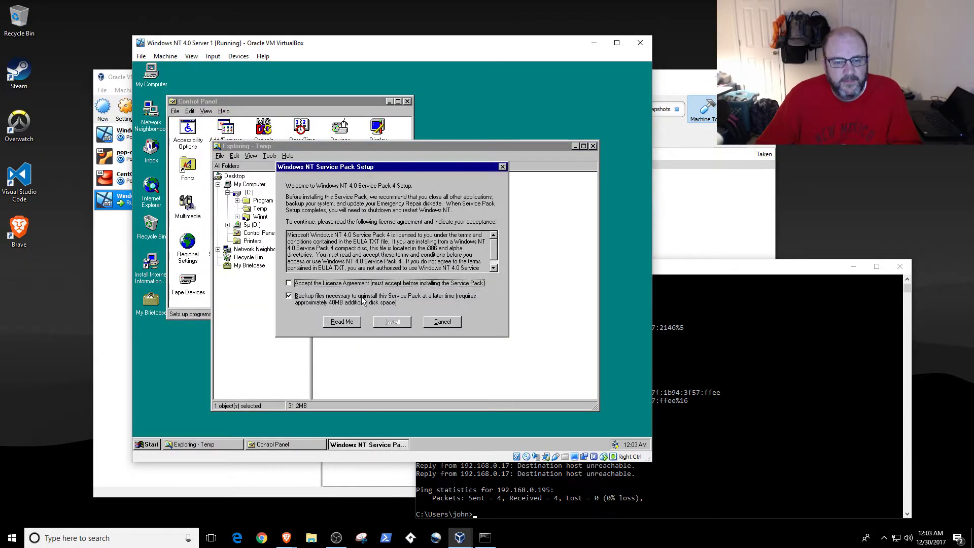
pyautogui.click(350, 300)
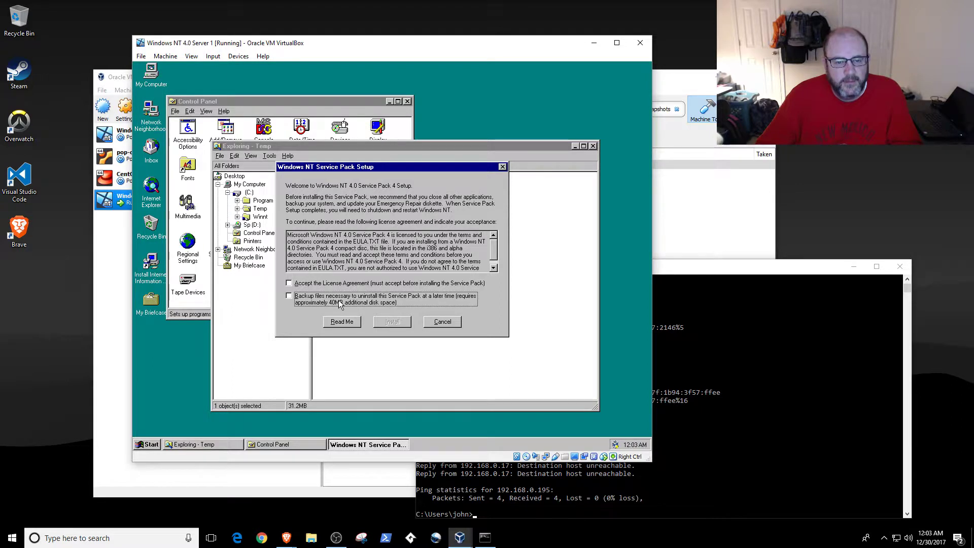
pyautogui.click(318, 283)
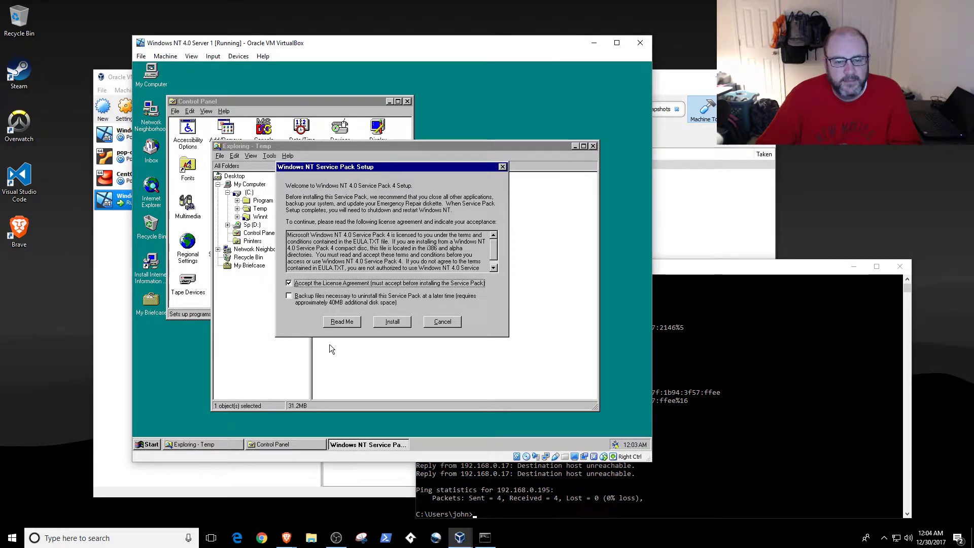
pyautogui.click(389, 326)
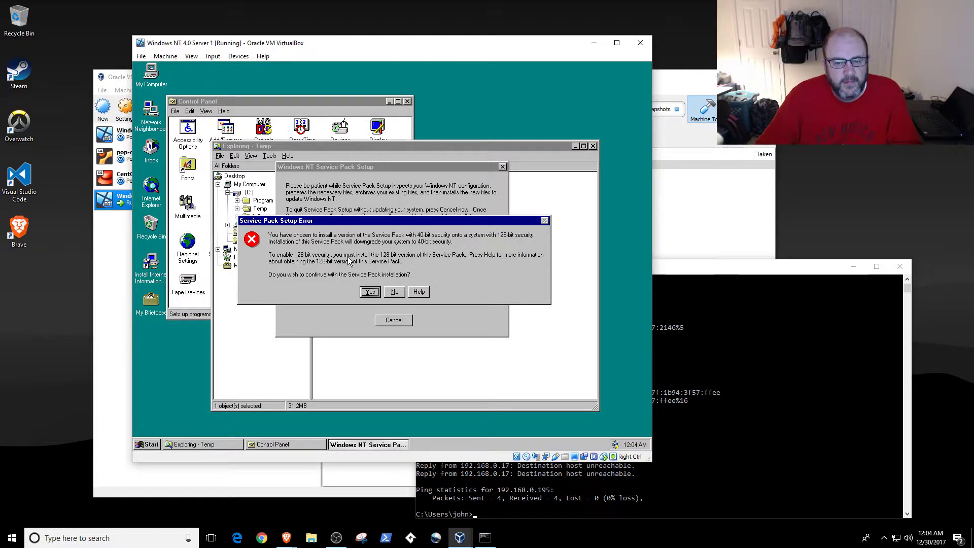
pyautogui.click(369, 293)
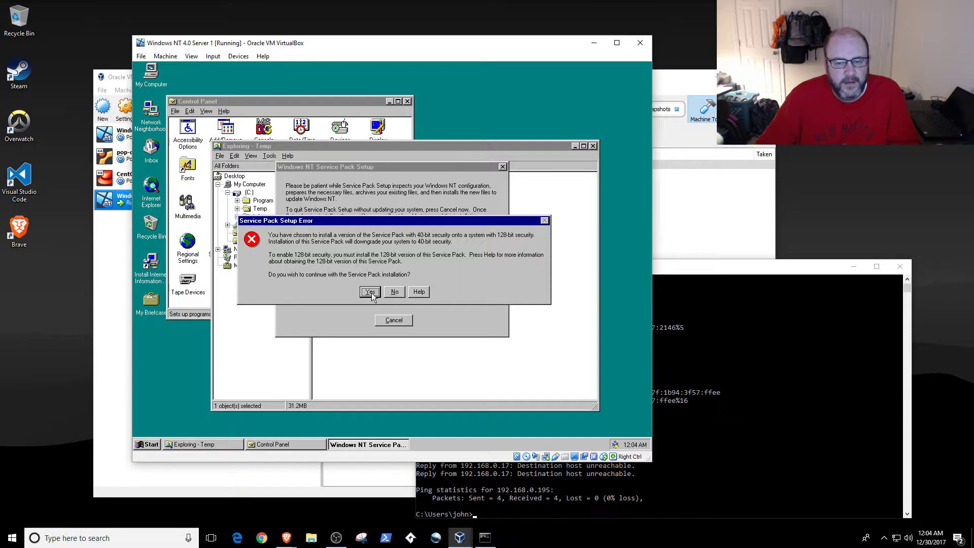
pyautogui.click(370, 292)
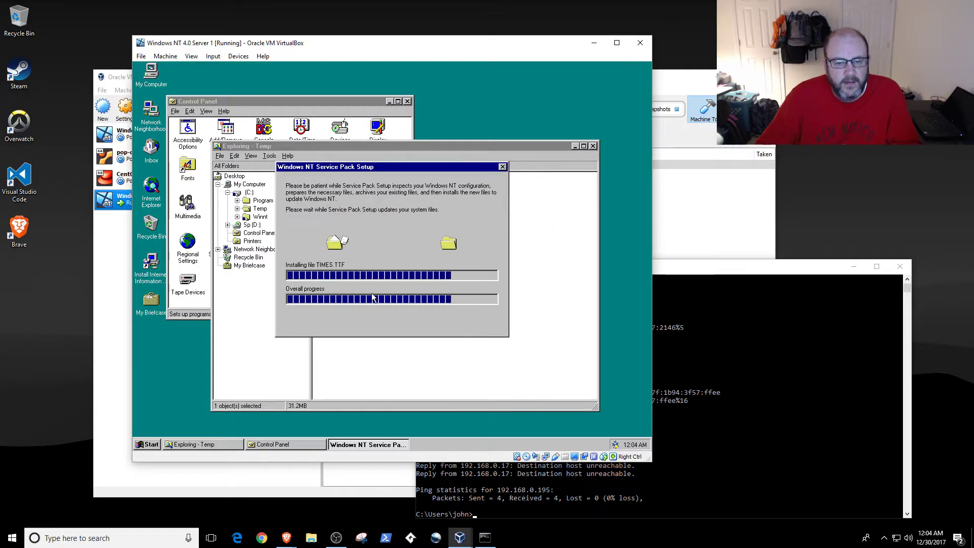
pyautogui.click(385, 278)
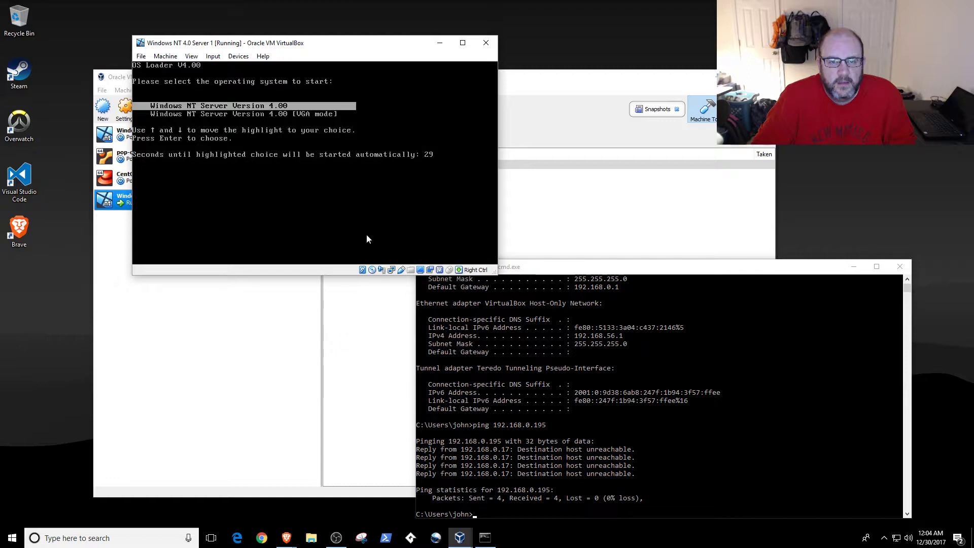
# Start Windows NT Server Version 4.00 from the OS Loader menu
pyautogui.press('Return')
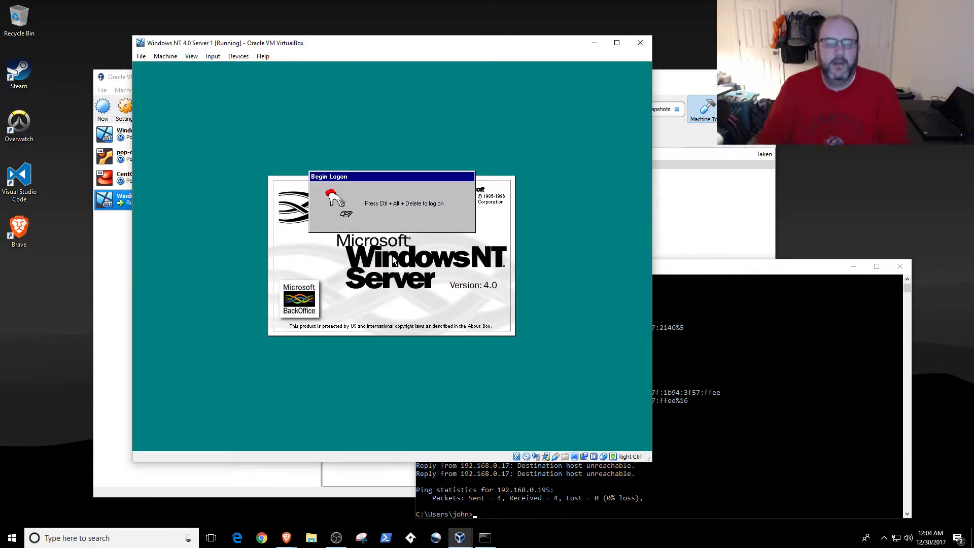
# Insert Ctrl-Alt-Del into the server and submit the domain user's password
pyautogui.click(237, 57)
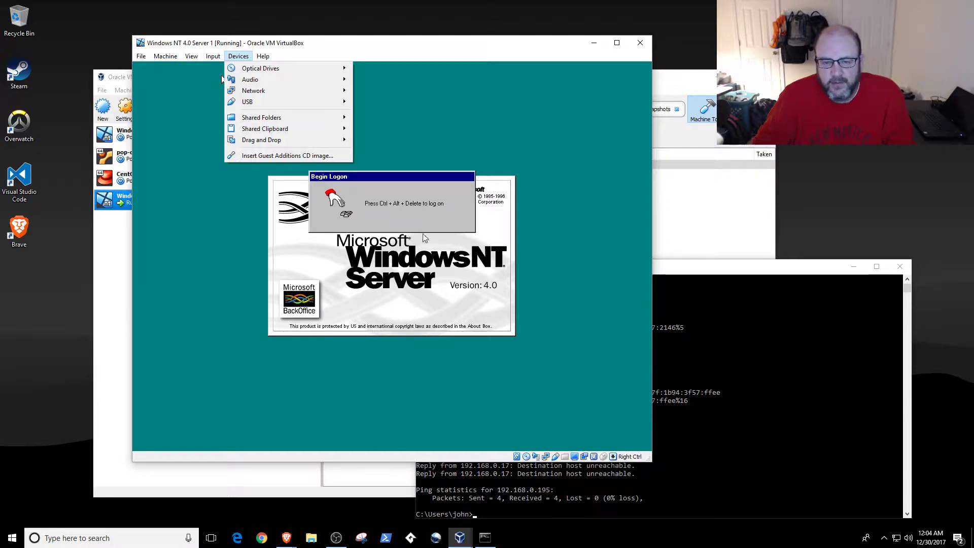
pyautogui.moveTo(300, 73)
pyautogui.moveTo(298, 103)
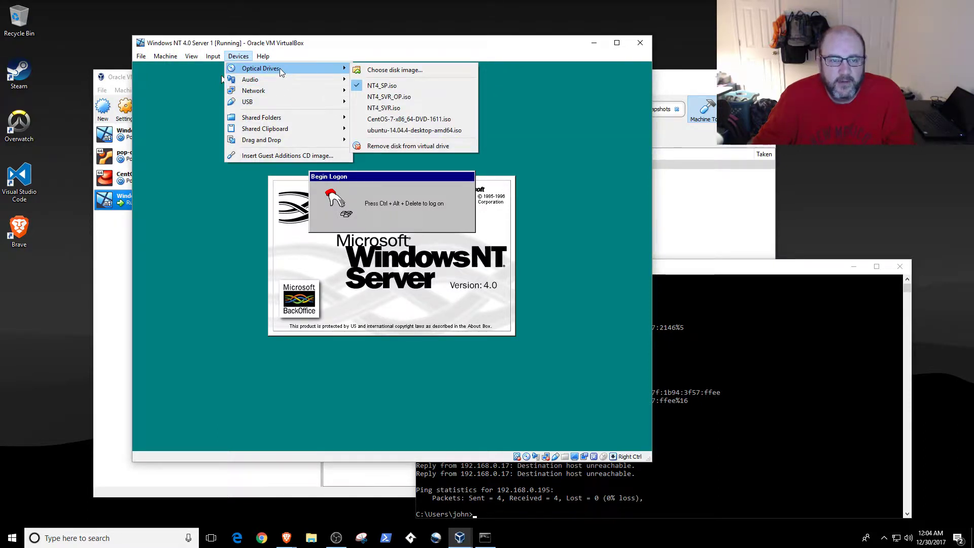
pyautogui.moveTo(213, 56)
pyautogui.moveTo(238, 68)
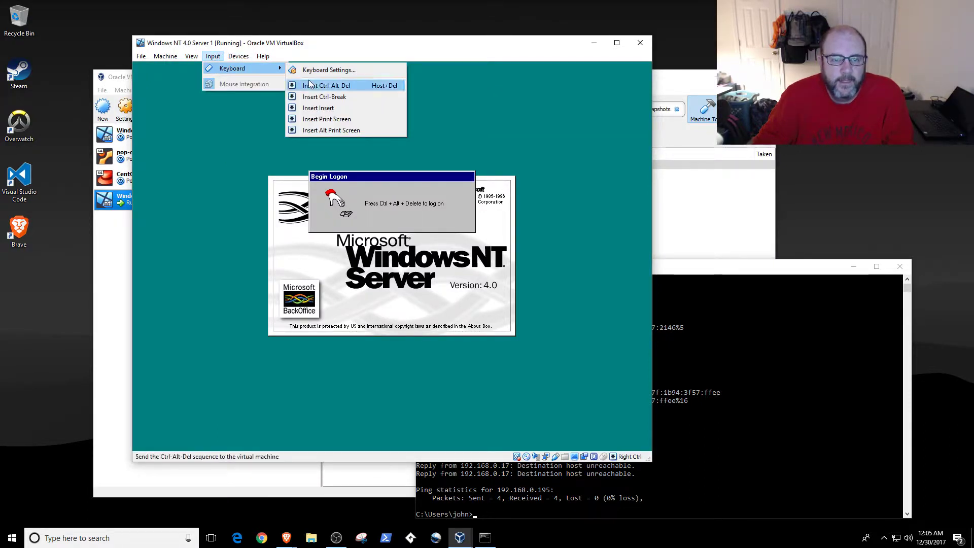
pyautogui.click(310, 85)
pyautogui.write('*******')
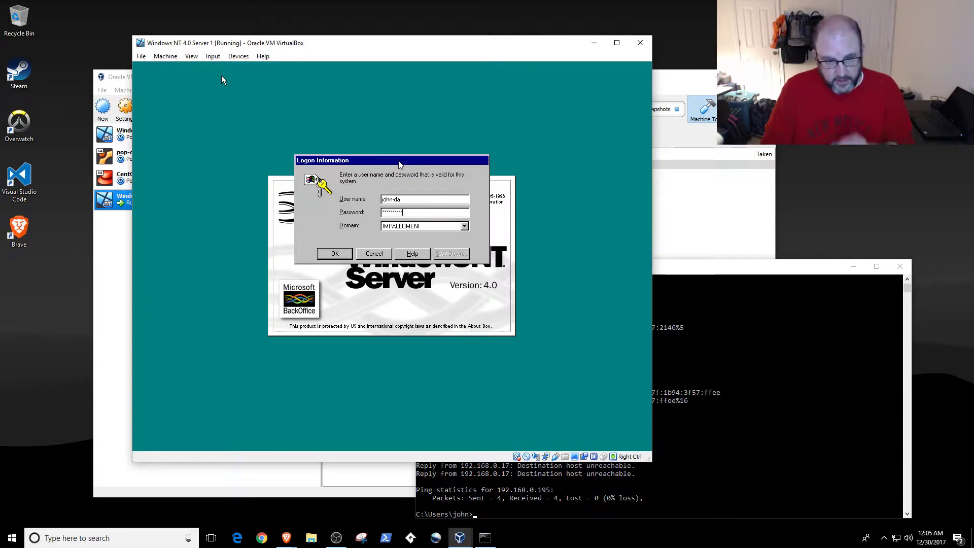
pyautogui.press('Return')
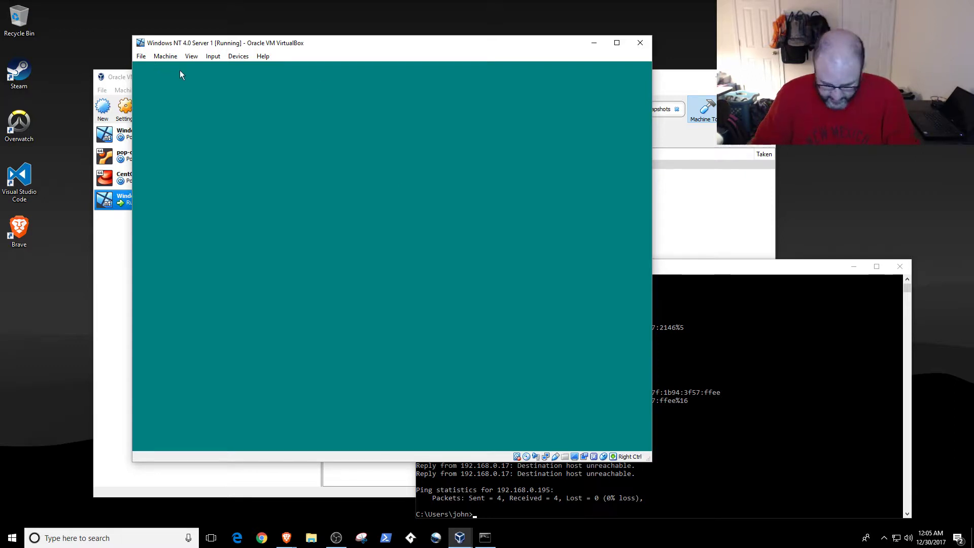
# Release input to the host and insert Ctrl-Alt-Del into the server
pyautogui.press('Control_R')
pyautogui.click(239, 56)
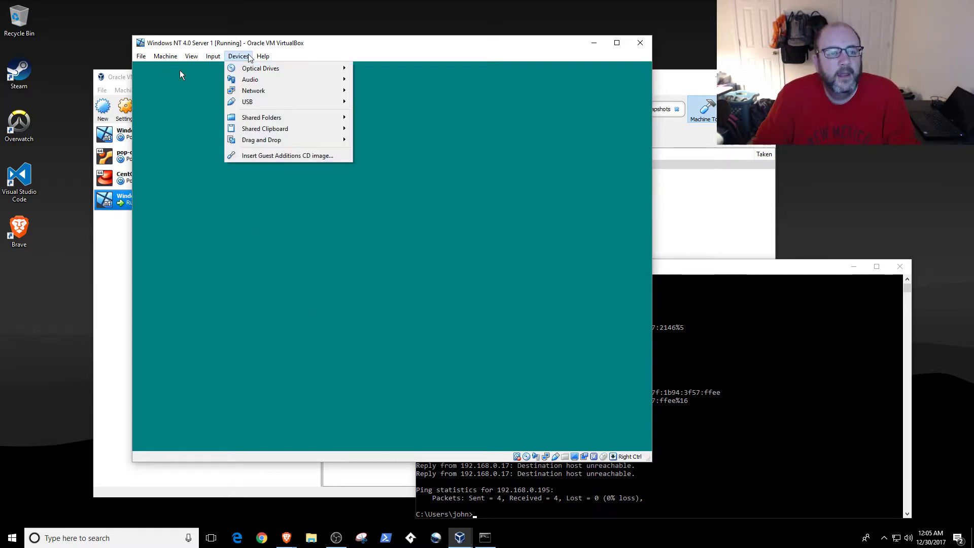
pyautogui.moveTo(213, 56)
pyautogui.moveTo(243, 68)
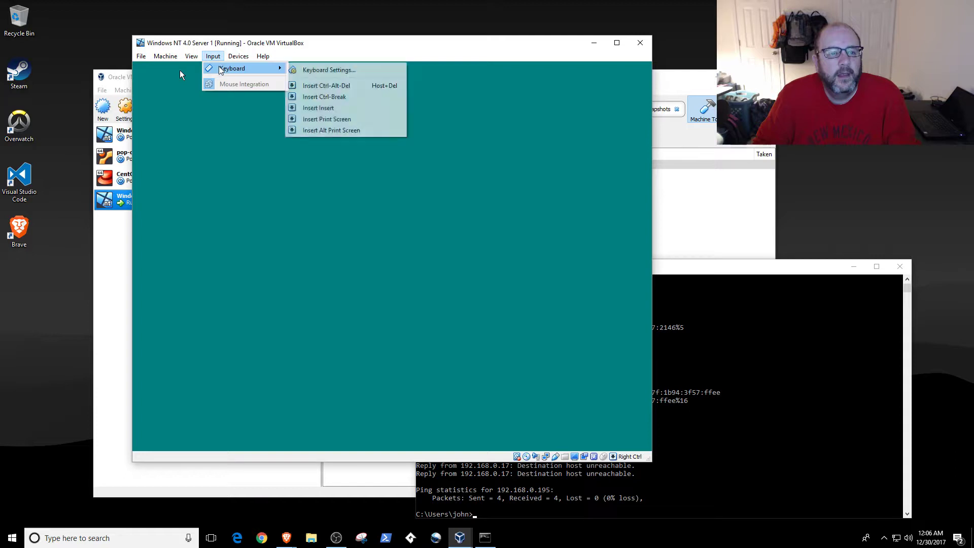
pyautogui.click(306, 85)
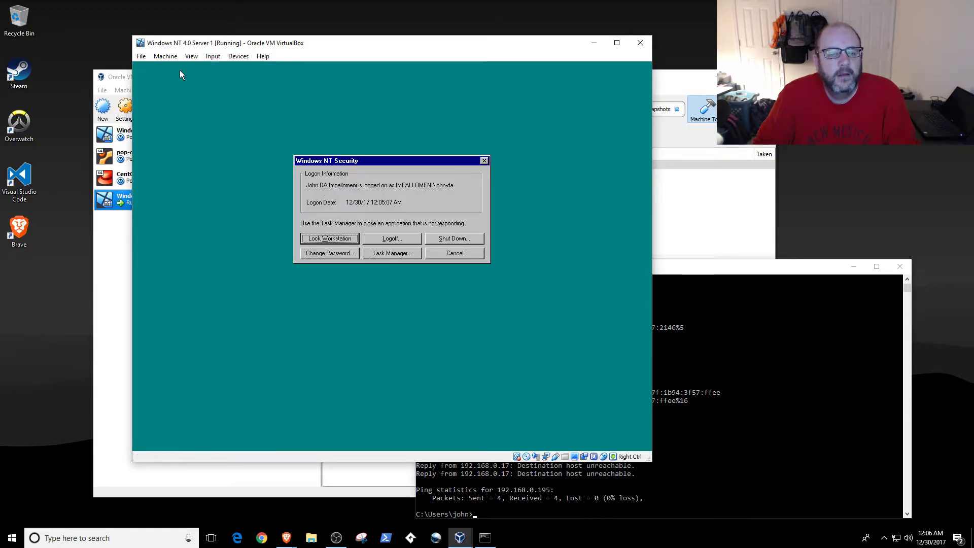
# Open Task Manager, cancel a new 'exp' task, decline the Y2K file, and close Welcome
pyautogui.click(407, 253)
pyautogui.click(403, 274)
pyautogui.click(405, 285)
pyautogui.write('exp')
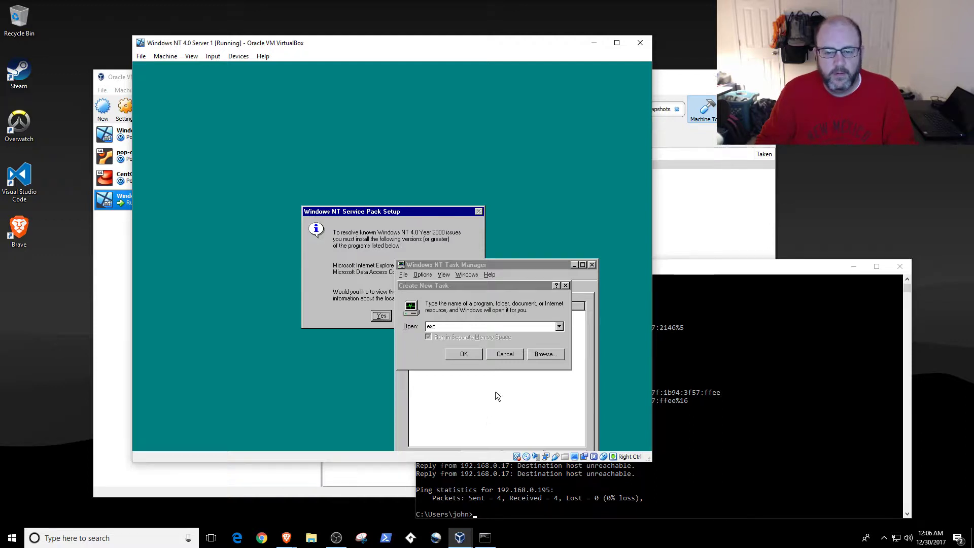
pyautogui.click(505, 353)
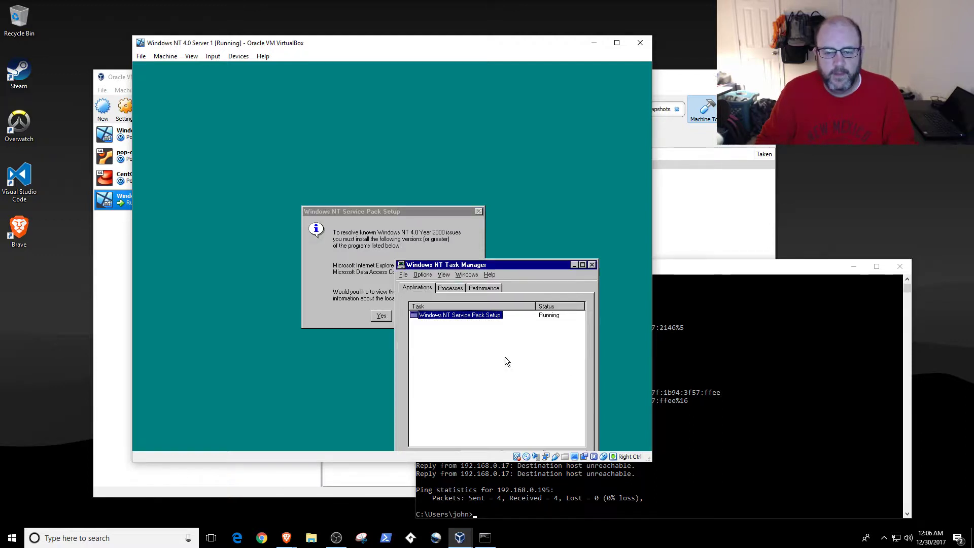
pyautogui.click(592, 265)
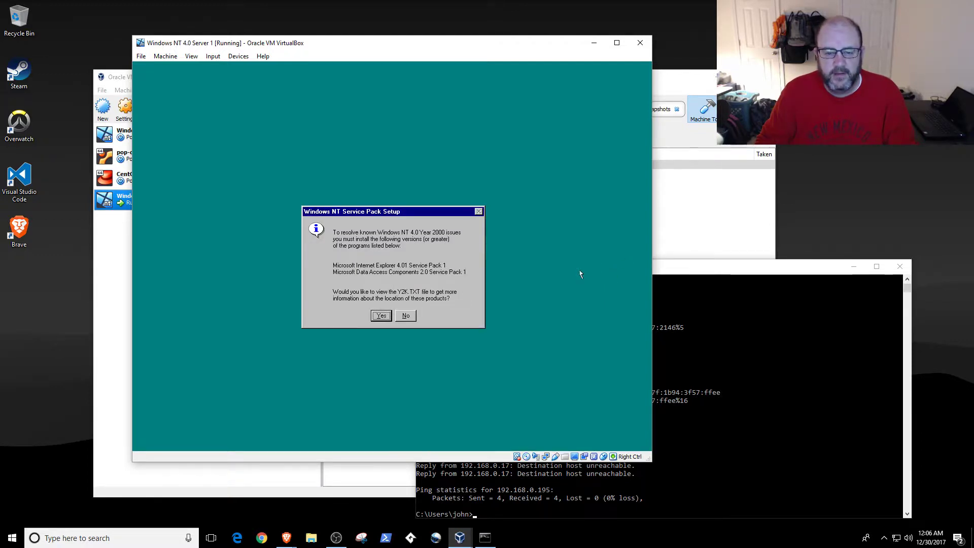
pyautogui.click(403, 316)
pyautogui.click(479, 304)
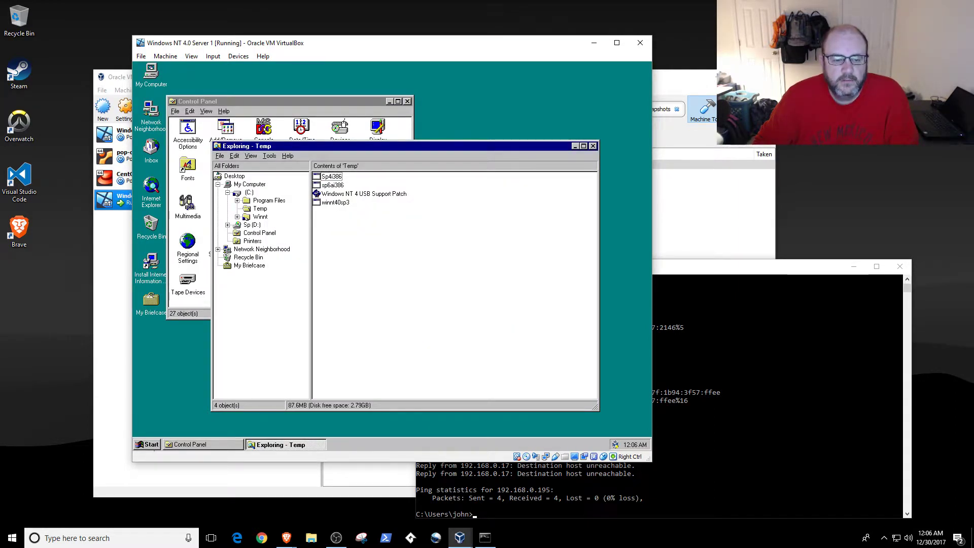
pyautogui.click(151, 445)
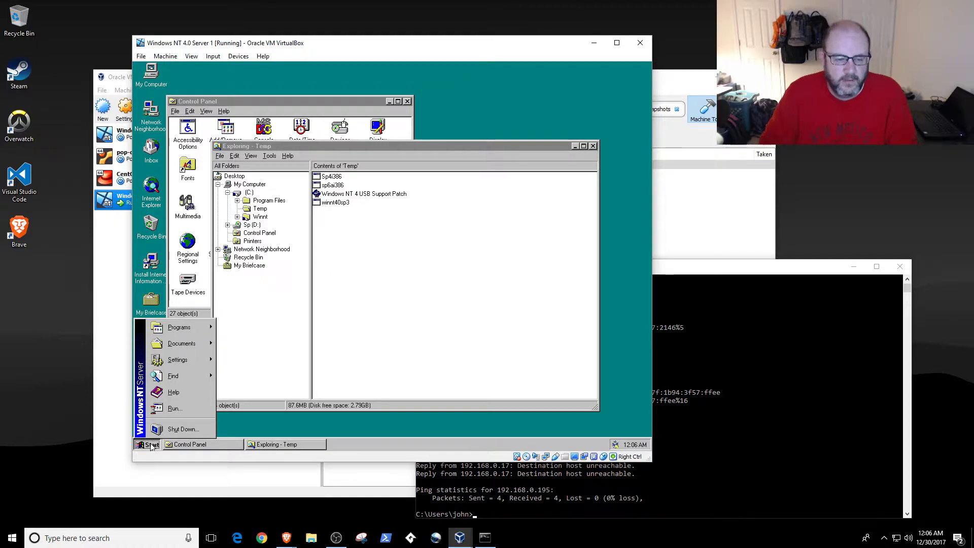
pyautogui.click(174, 408)
pyautogui.write('winv')
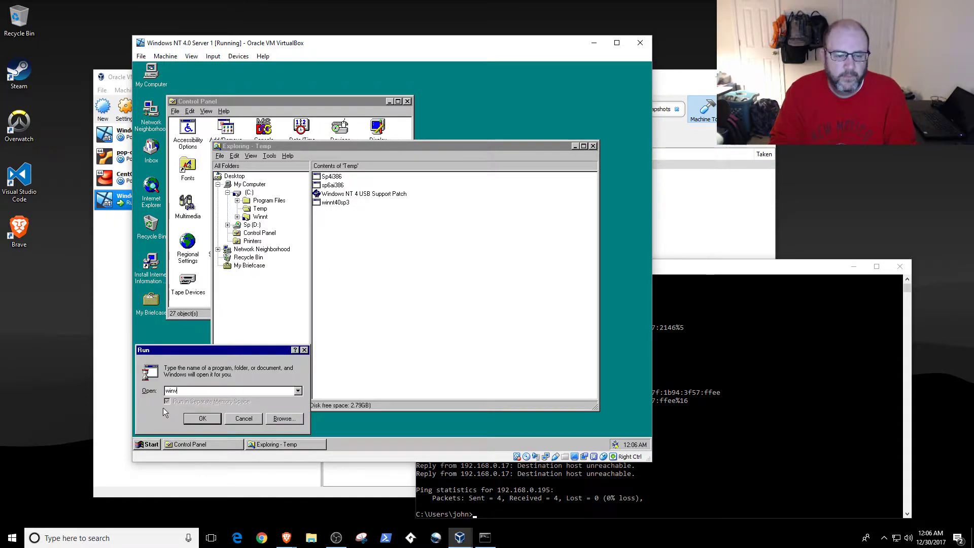
pyautogui.write('er')
pyautogui.press('Return')
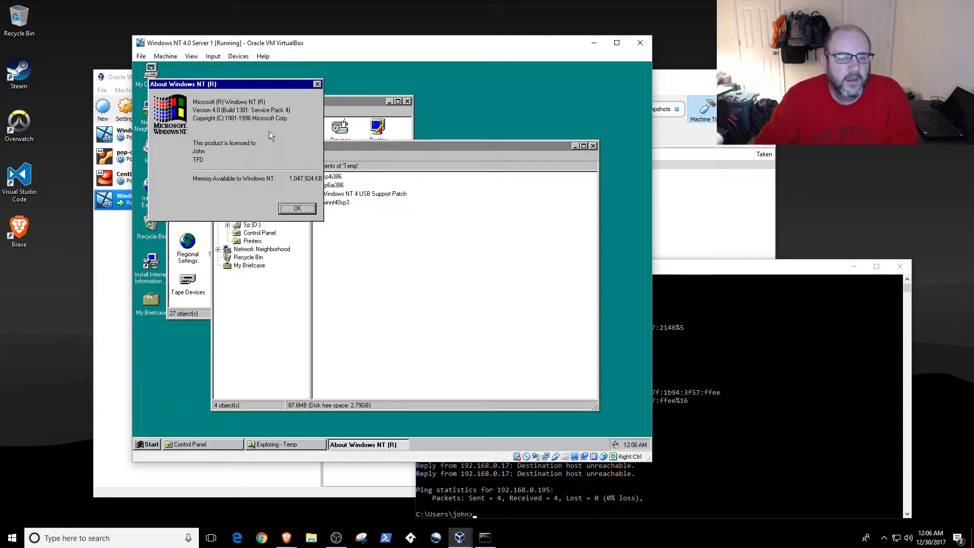
pyautogui.click(303, 210)
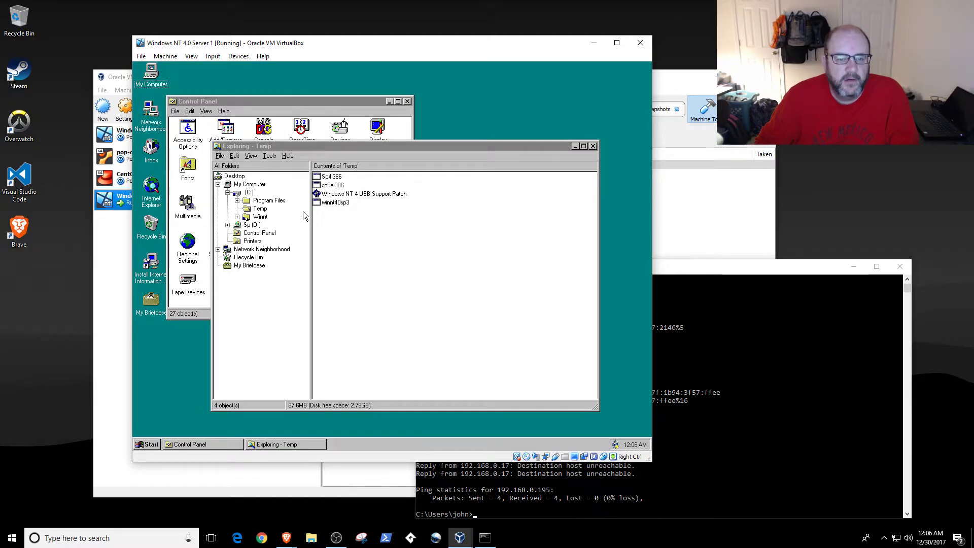
pyautogui.click(324, 187)
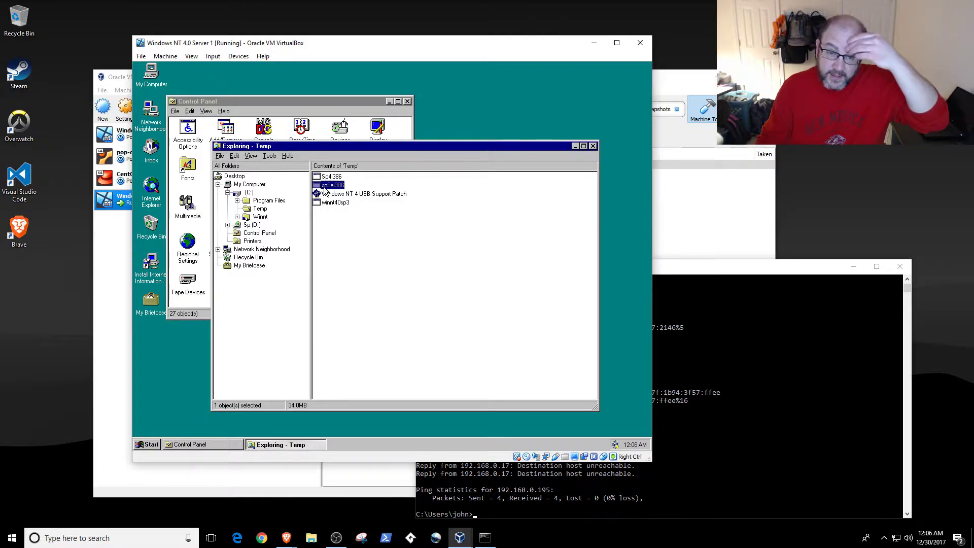
# Install sp6ai386 without uninstall backup, accepting the licence, and restart the server
pyautogui.doubleClick(323, 187)
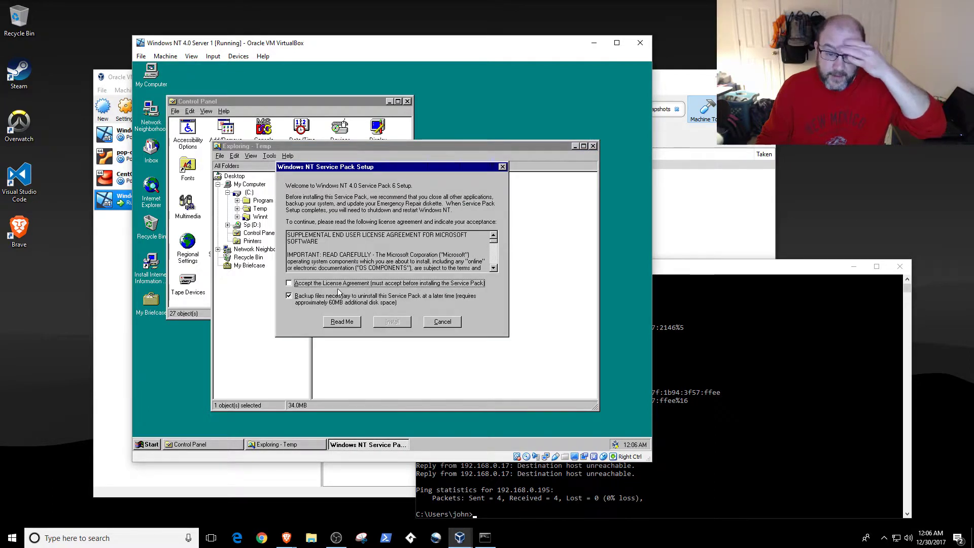
pyautogui.click(339, 297)
pyautogui.click(343, 283)
pyautogui.click(384, 318)
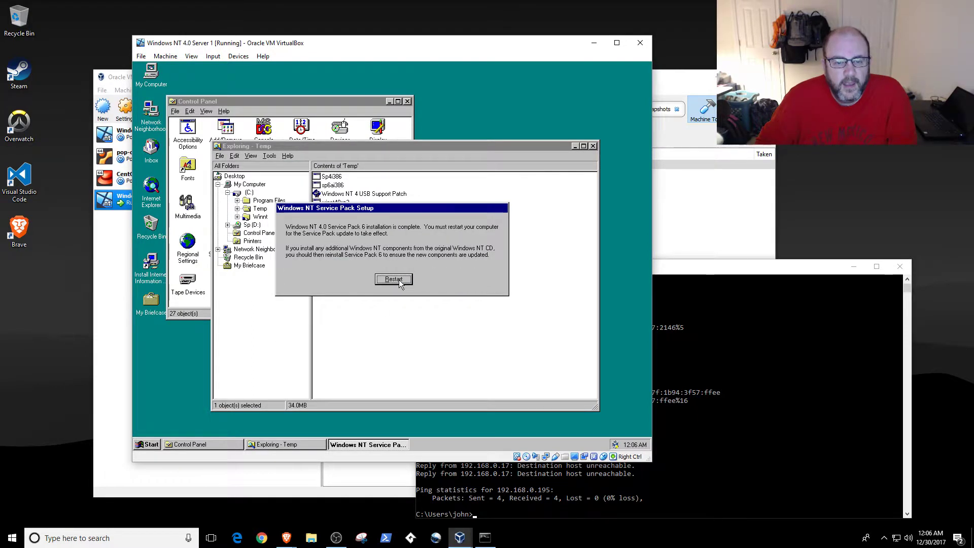
pyautogui.click(398, 279)
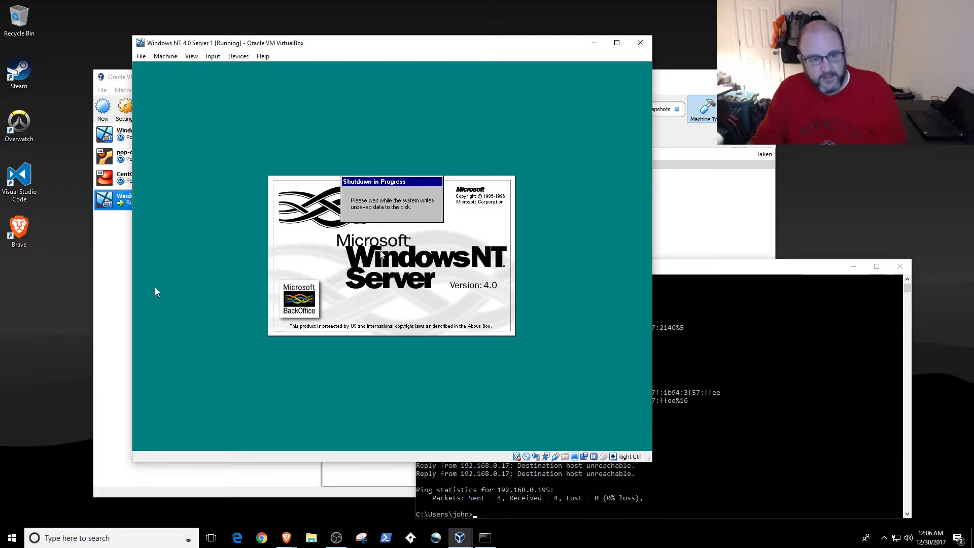
# Normal-start the Windows NT 4.0 Workstation VM from VirtualBox Manager
pyautogui.click(138, 135)
pyautogui.rightClick(138, 136)
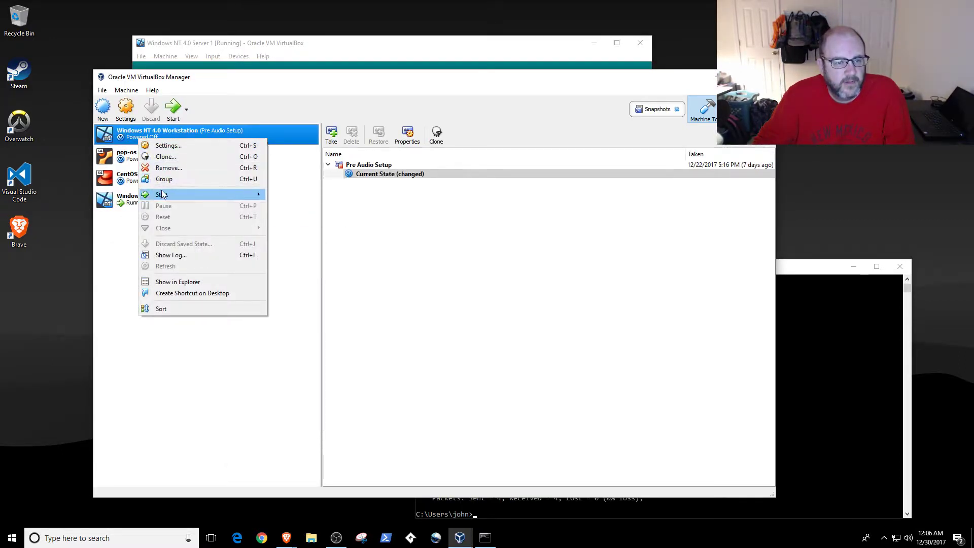
pyautogui.moveTo(191, 194)
pyautogui.click(279, 195)
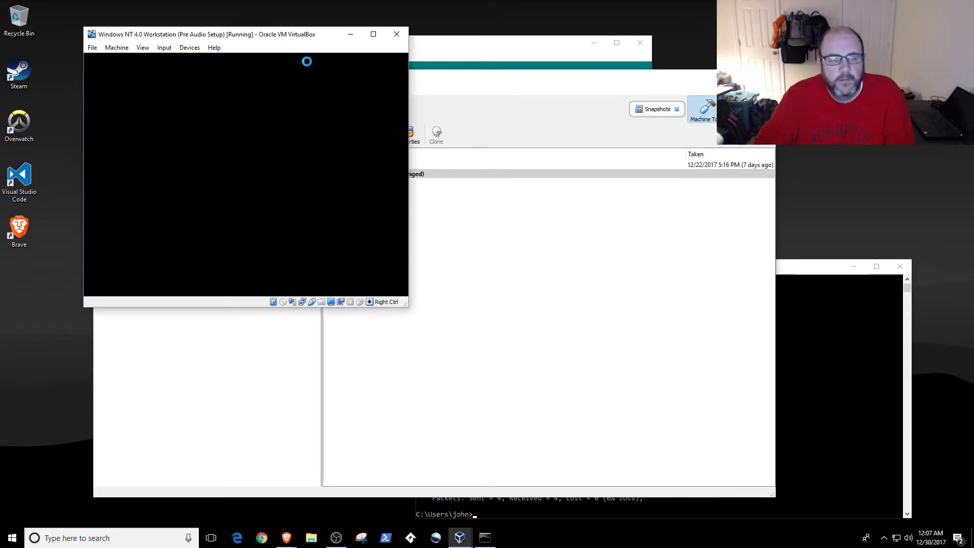
# Arrange the Workstation and Server VM windows side by side
pyautogui.moveTo(284, 41); pyautogui.dragTo(223, 37)
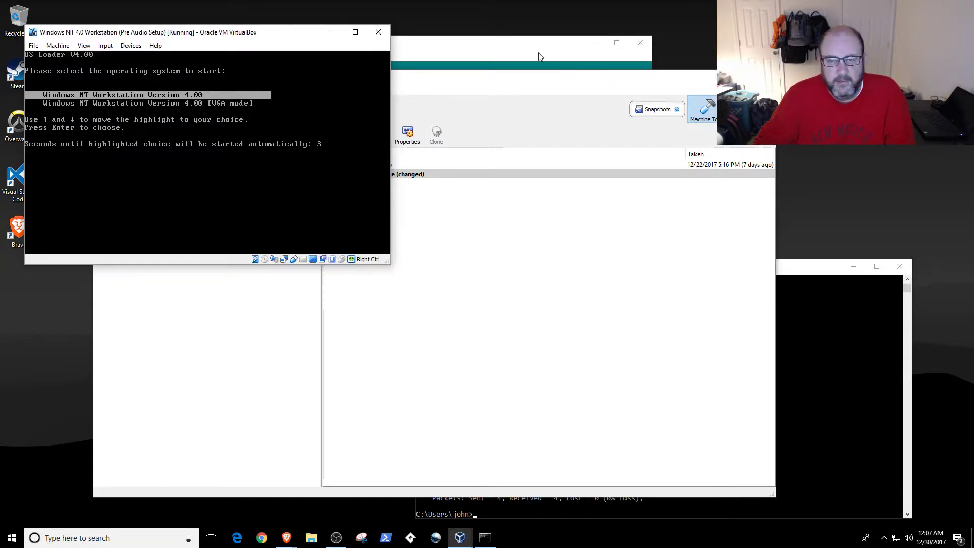
pyautogui.hotkey('alt', 'Tab')
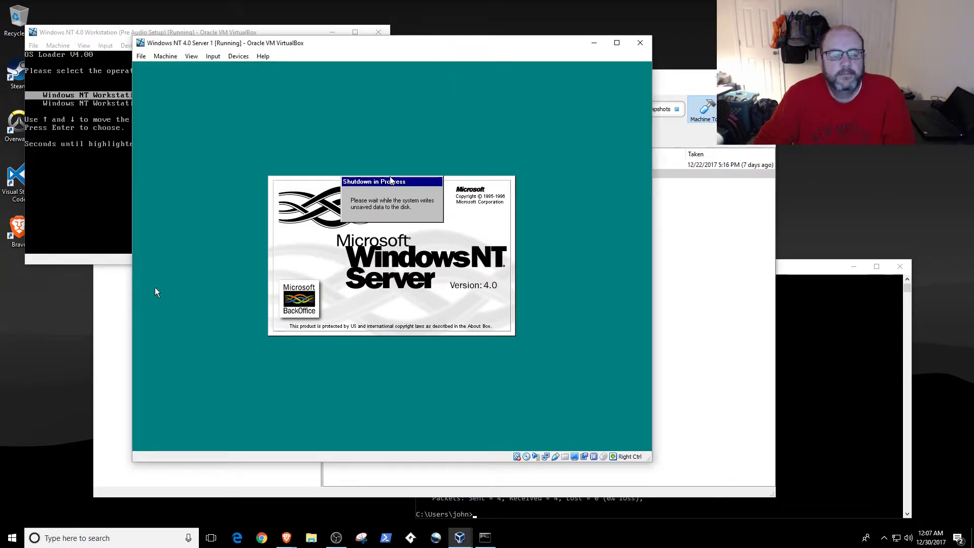
pyautogui.hotkey('alt', 'Tab')
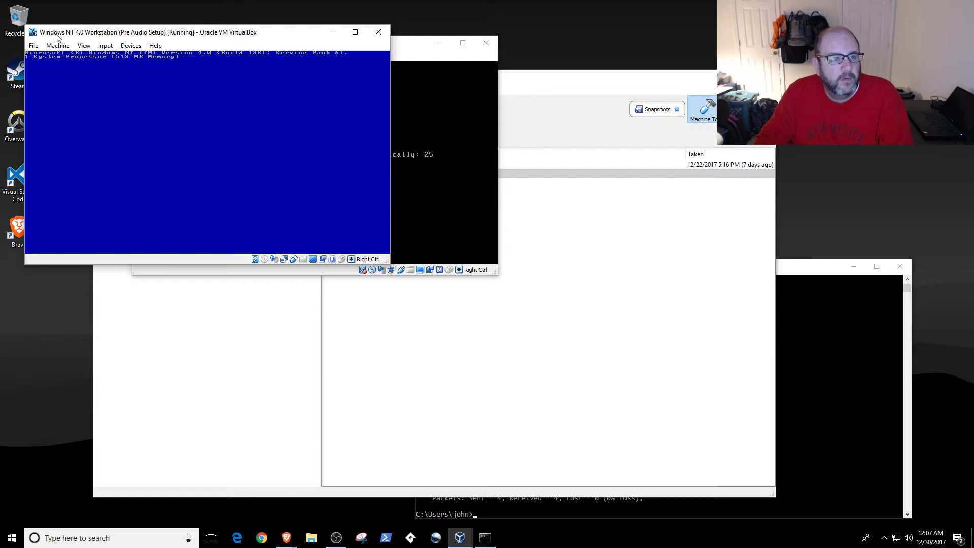
pyautogui.click(403, 53)
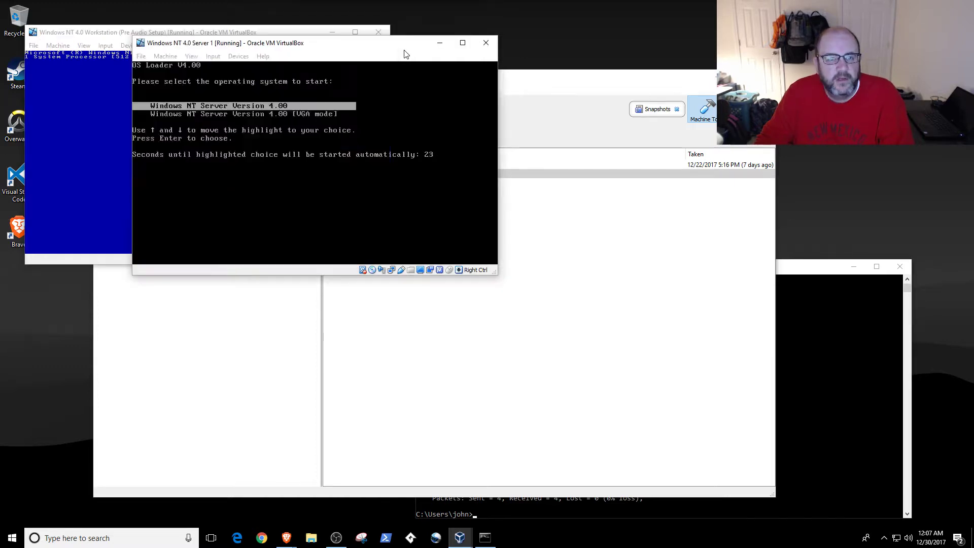
pyautogui.moveTo(363, 48); pyautogui.dragTo(421, 159)
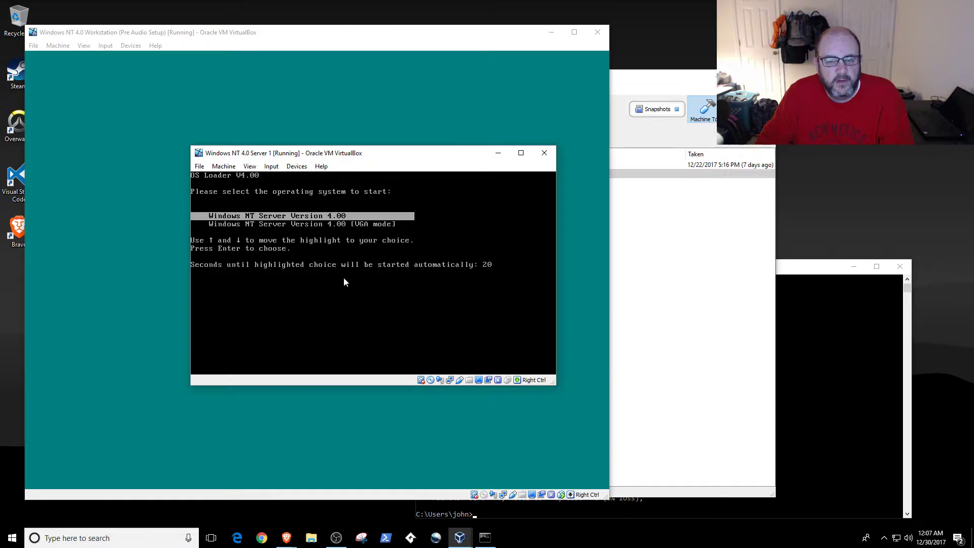
# Boot the server's default NT Server entry, then release input and reposition its window
pyautogui.click(343, 278)
pyautogui.press('Return')
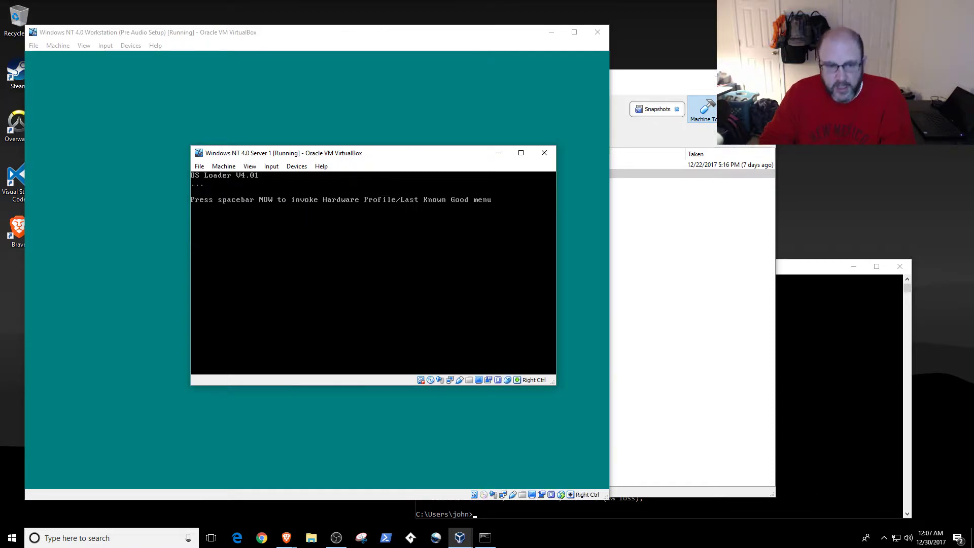
pyautogui.press('Control_R')
pyautogui.moveTo(331, 156); pyautogui.dragTo(358, 18)
# Log on to the Workstation as Administrator and close the Welcome screen
pyautogui.click(156, 34)
pyautogui.click(131, 47)
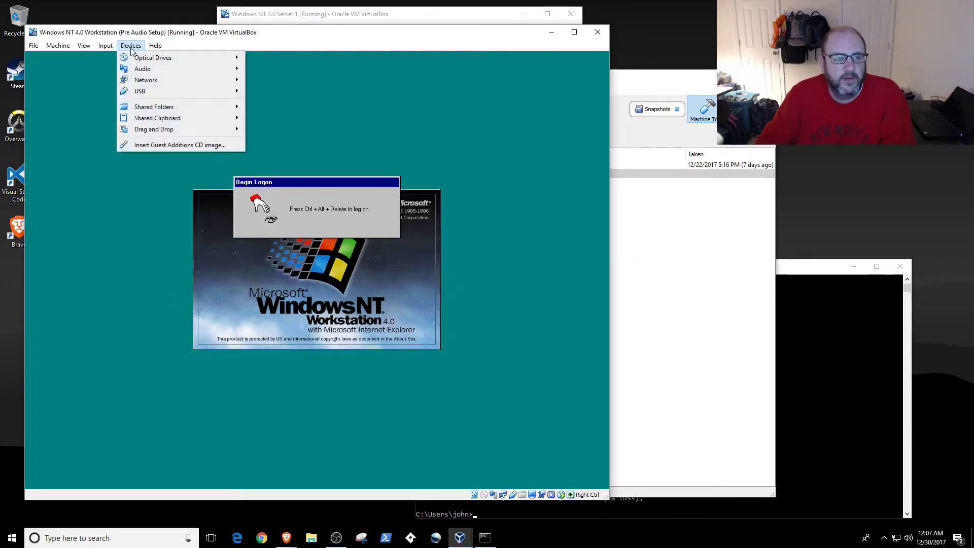
pyautogui.moveTo(106, 49)
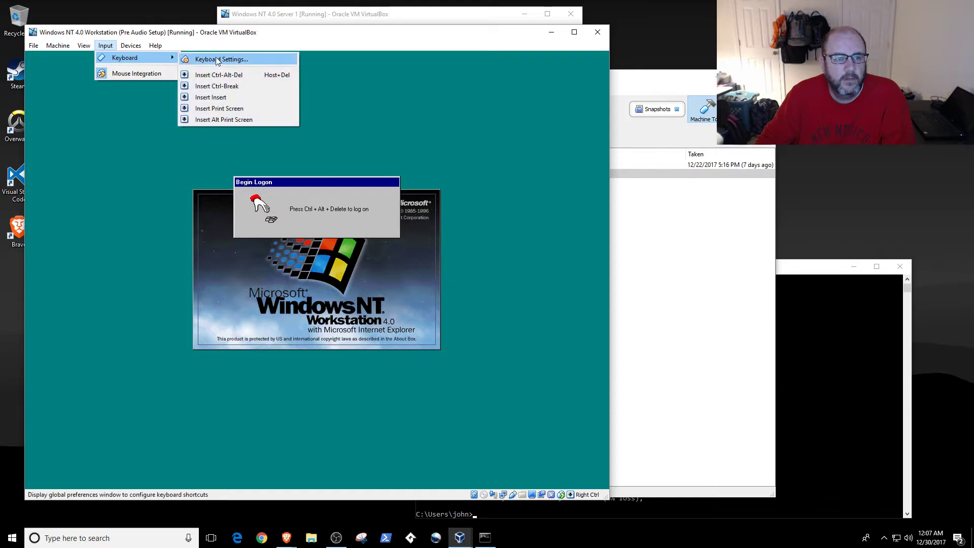
pyautogui.click(218, 75)
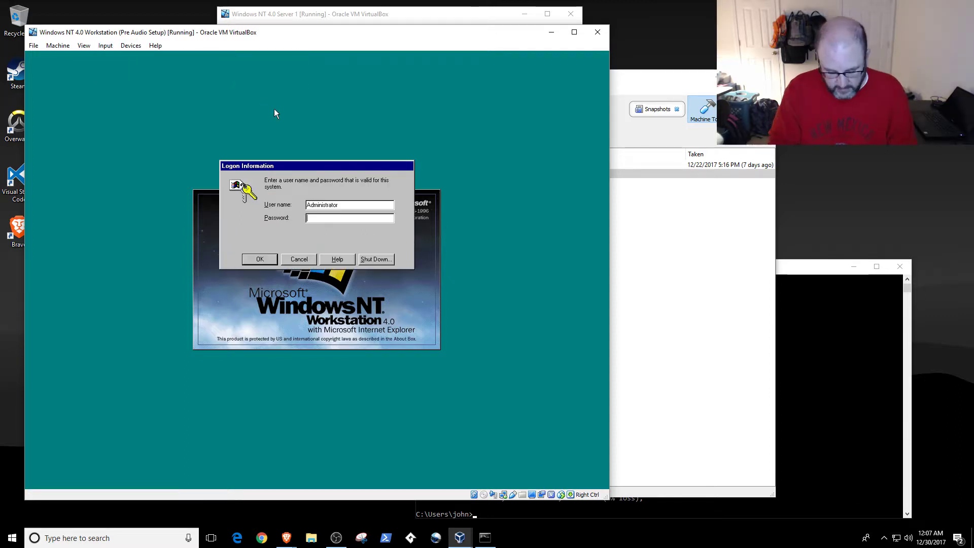
pyautogui.write('****')
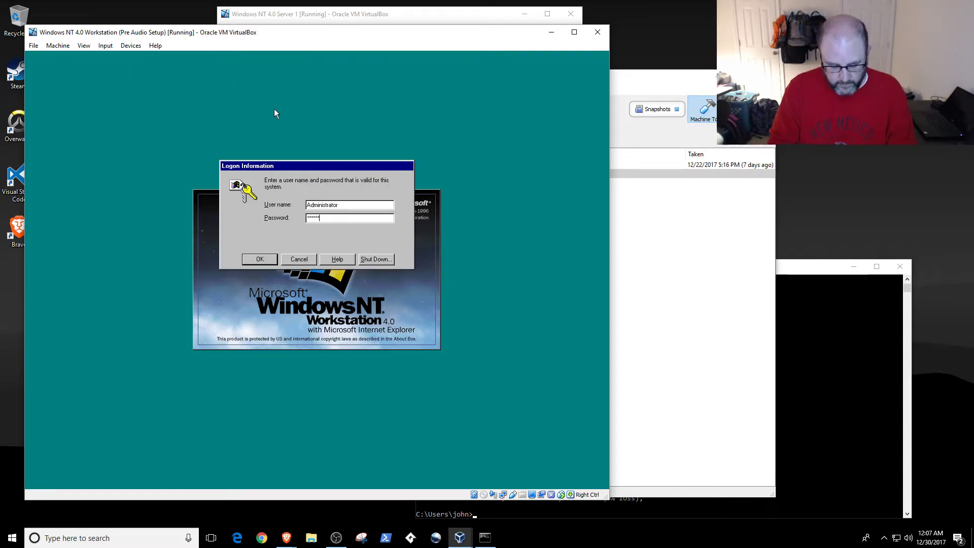
pyautogui.press('Return')
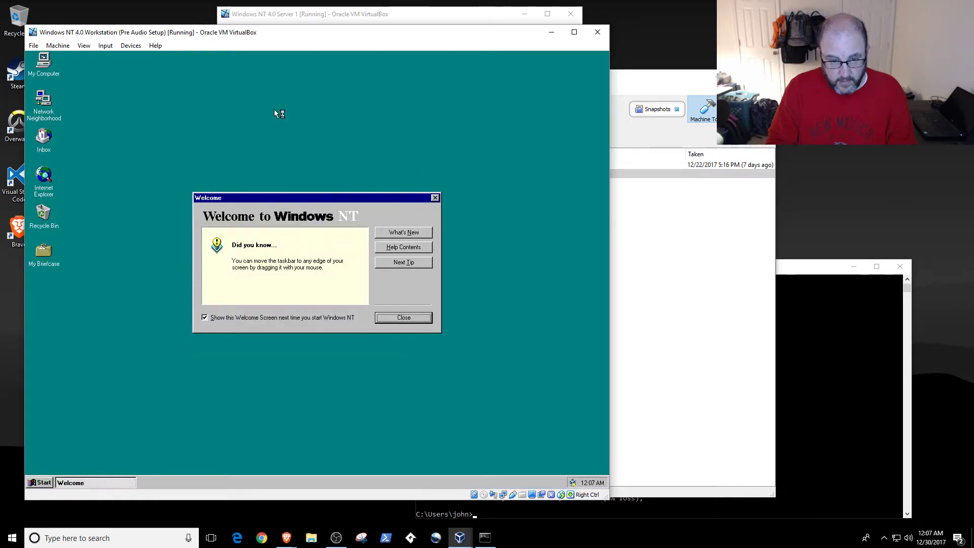
pyautogui.click(403, 317)
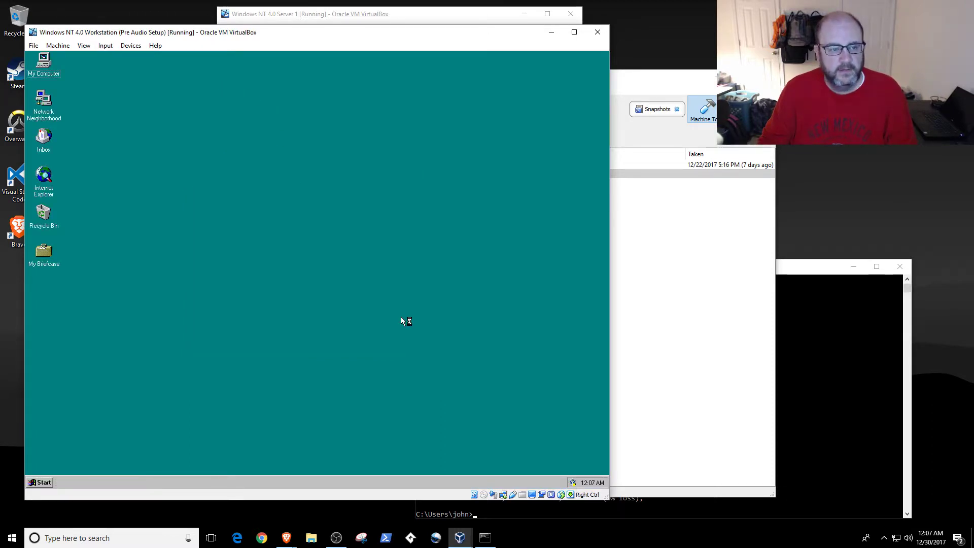
# Open Network Neighborhood properties on the Workstation, showing NT4WK in WORKGROUP
pyautogui.rightClick(30, 90)
pyautogui.click(84, 97)
pyautogui.rightClick(44, 97)
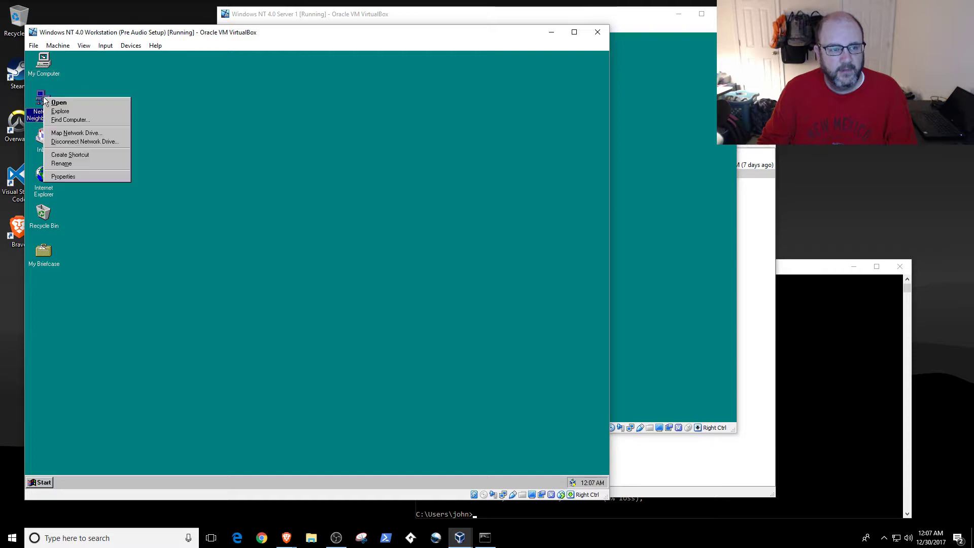
pyautogui.click(80, 176)
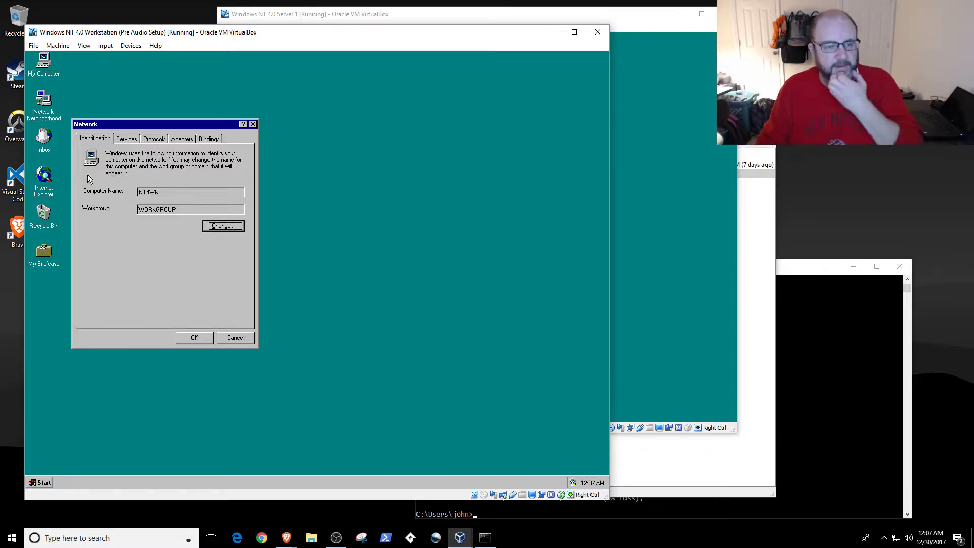
pyautogui.click(359, 18)
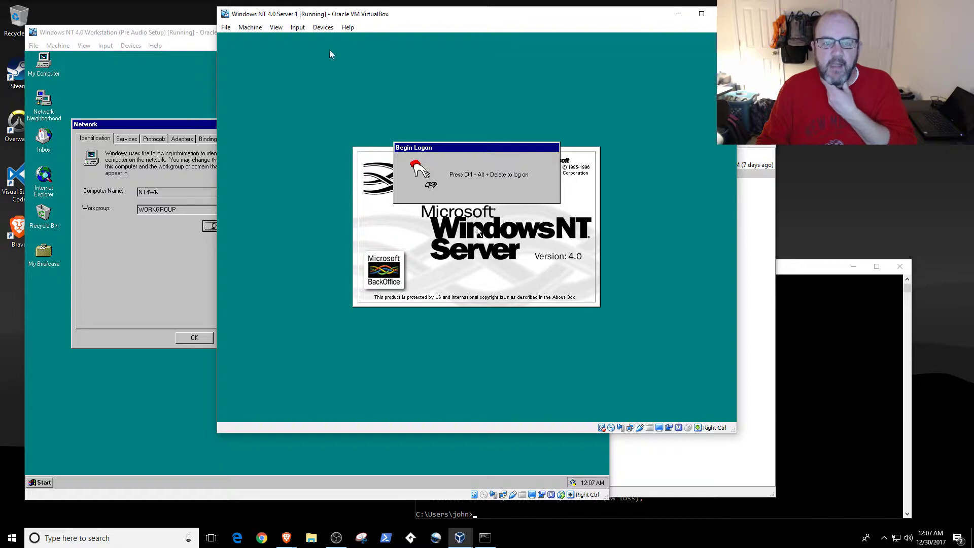
# Insert Ctrl-Alt-Del in the Server VM, submit the domain password, and move the window aside
pyautogui.click(247, 29)
pyautogui.moveTo(233, 31)
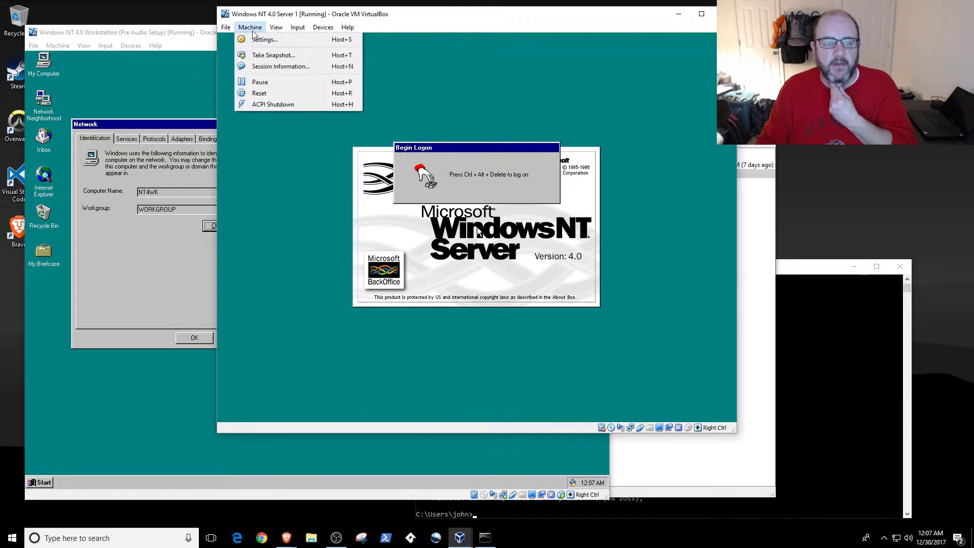
pyautogui.moveTo(319, 31)
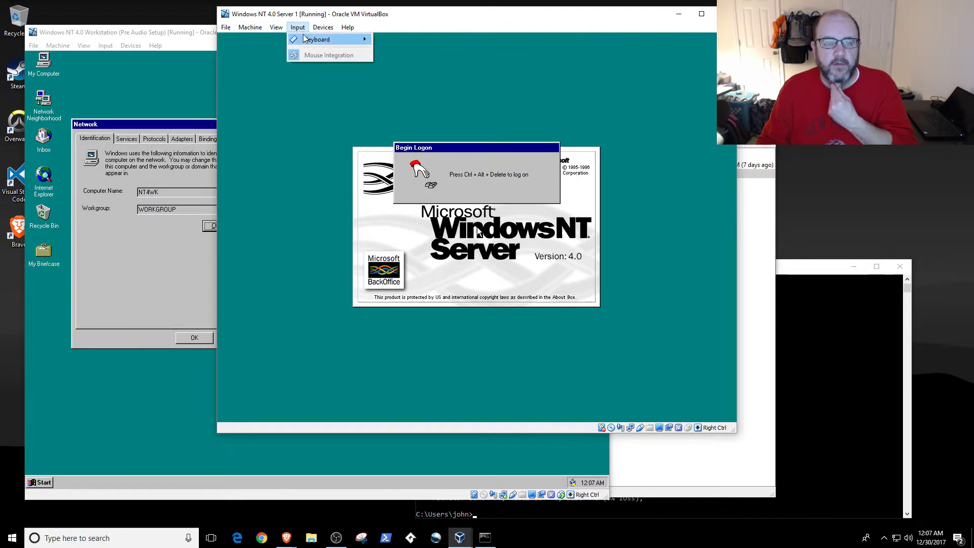
pyautogui.click(390, 56)
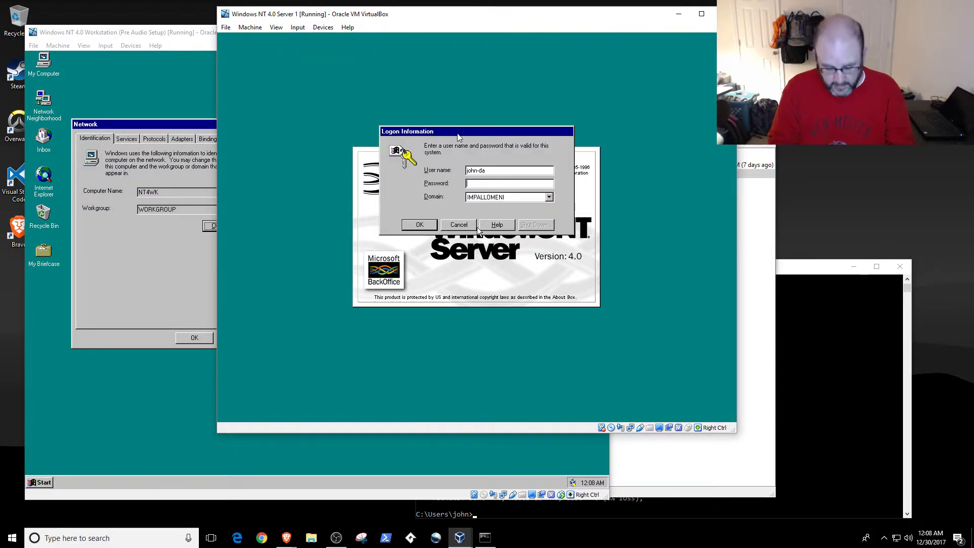
pyautogui.write('********')
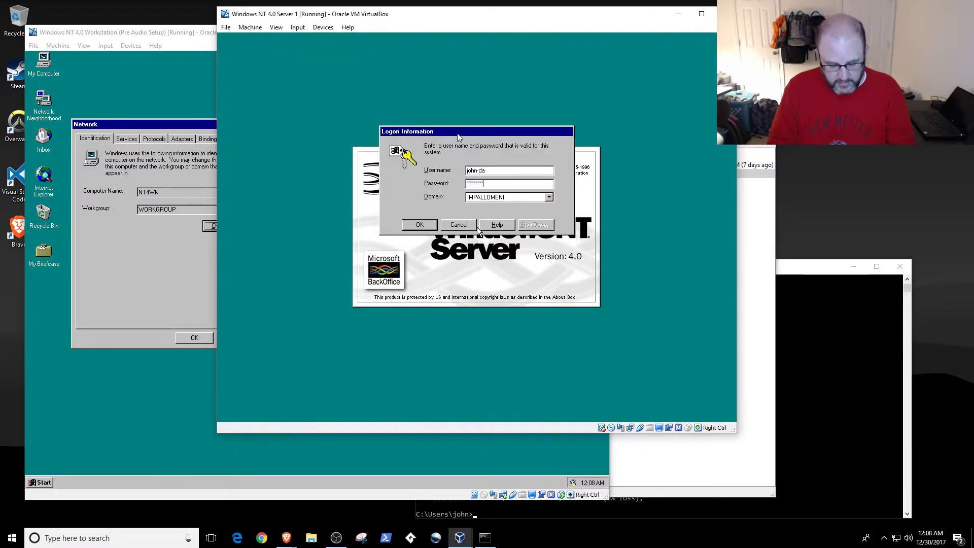
pyautogui.write('*')
pyautogui.press('Return')
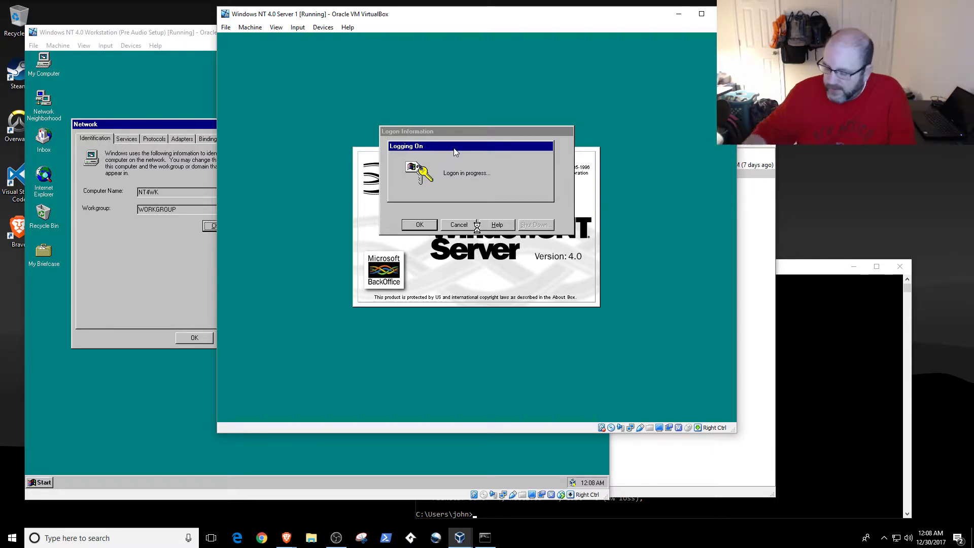
pyautogui.moveTo(405, 17); pyautogui.dragTo(378, 42)
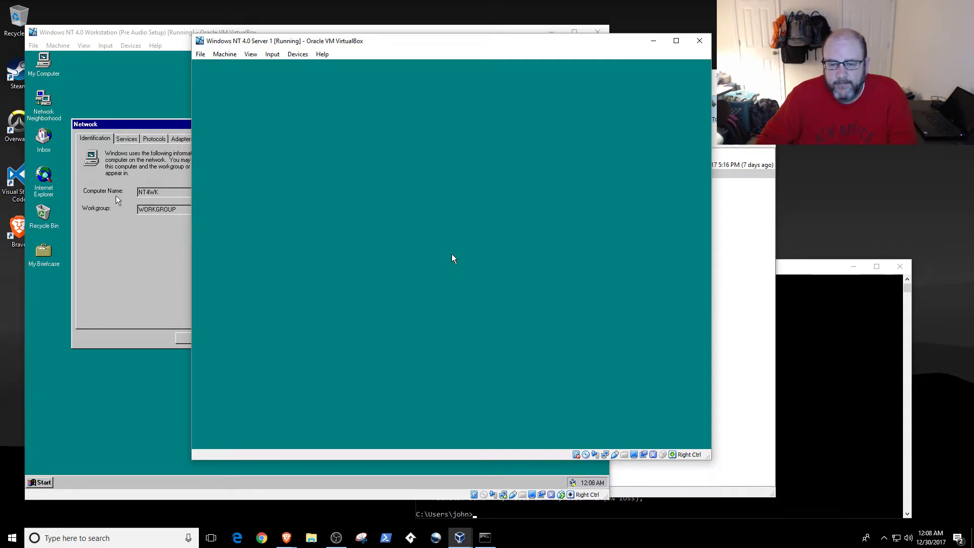
# Load a disk image into the server's optical drive and close the NT Welcome screen
pyautogui.click(294, 54)
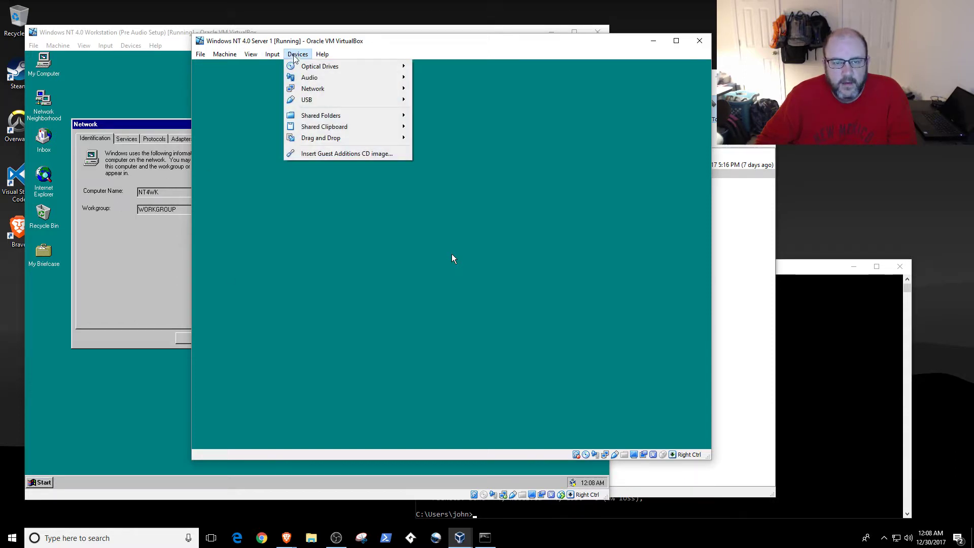
pyautogui.moveTo(294, 66)
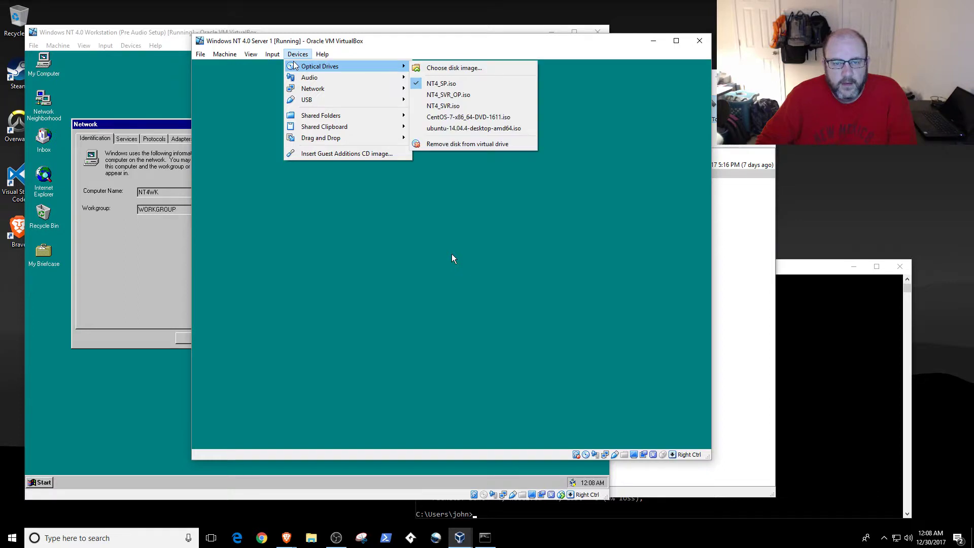
pyautogui.click(434, 83)
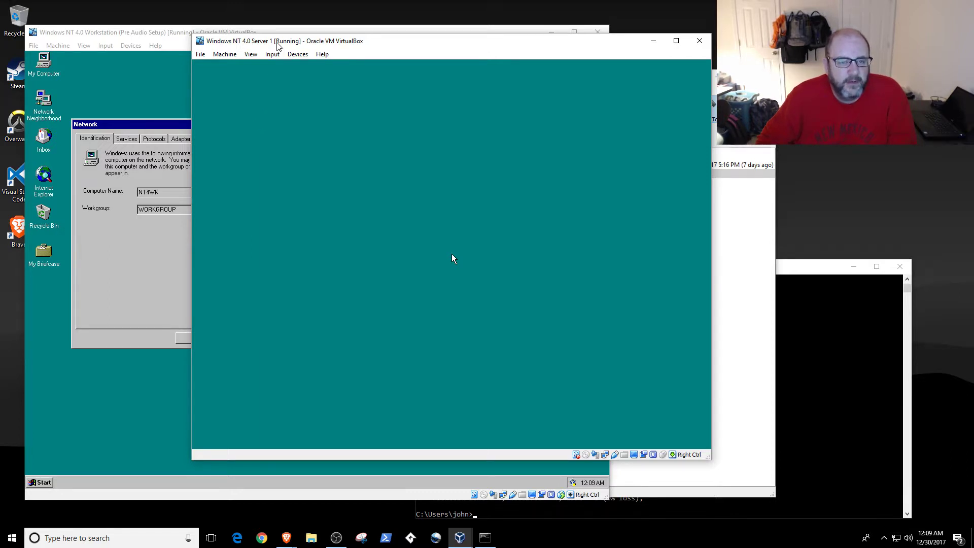
pyautogui.moveTo(277, 44); pyautogui.dragTo(271, 34)
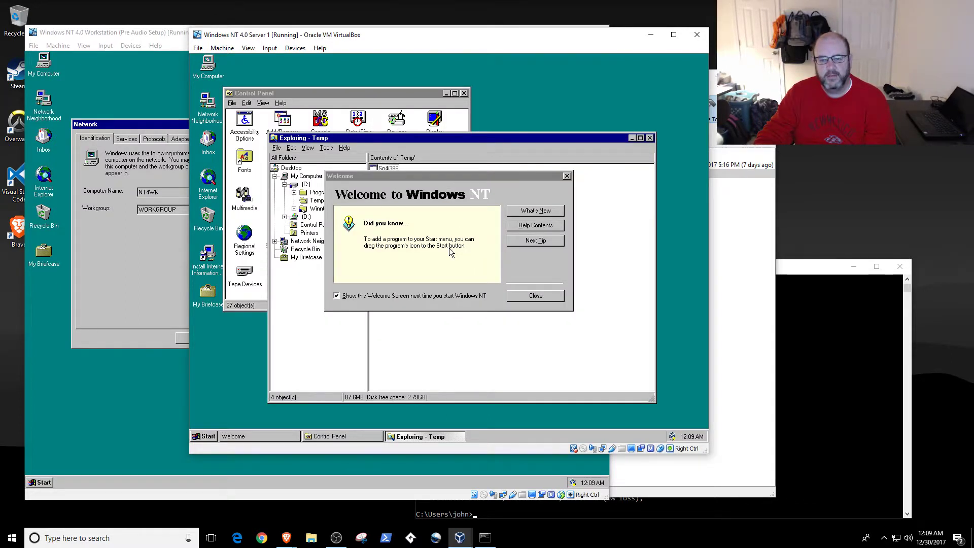
pyautogui.click(534, 296)
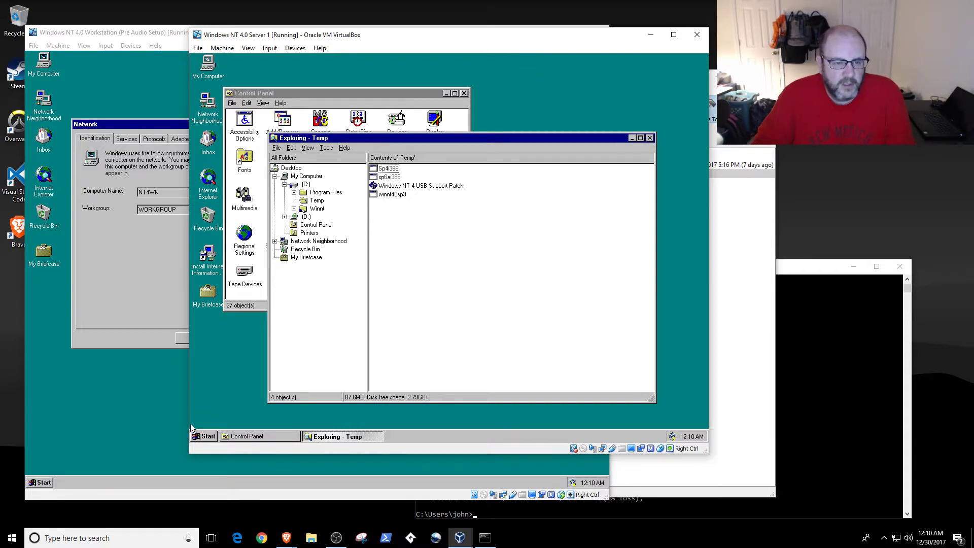
# Run ipconfig in a command prompt to see the server's IP address 192.168.0.26
pyautogui.click(202, 437)
pyautogui.click(225, 405)
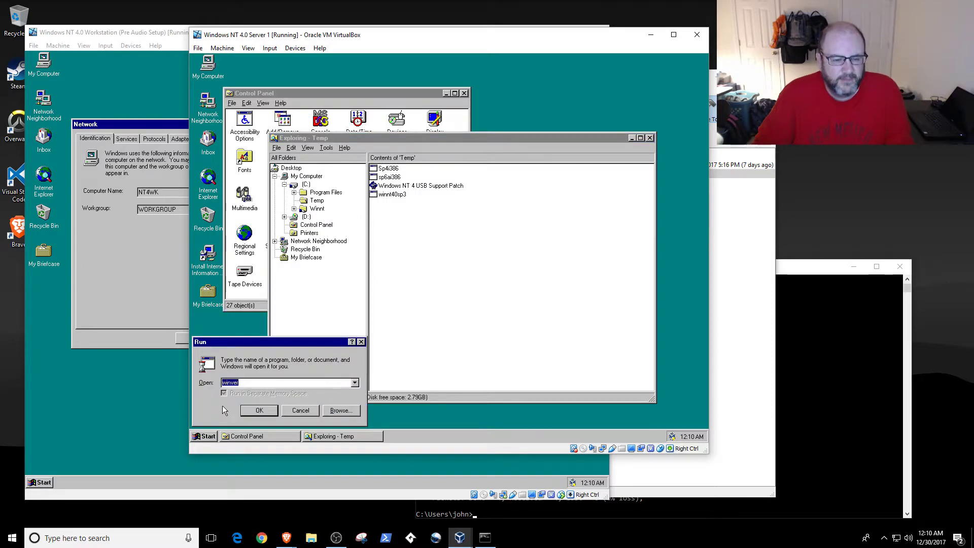
pyautogui.write('cmd')
pyautogui.press('Return')
pyautogui.write('ipconfig')
pyautogui.press('Return')
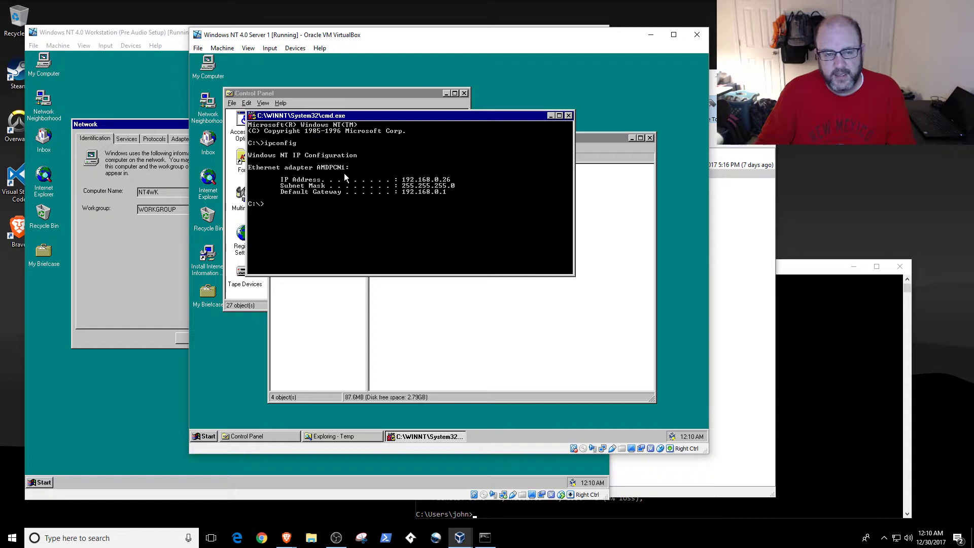
# Open Network Neighborhood properties, which show computer name PDC1
pyautogui.click(206, 108)
pyautogui.rightClick(206, 109)
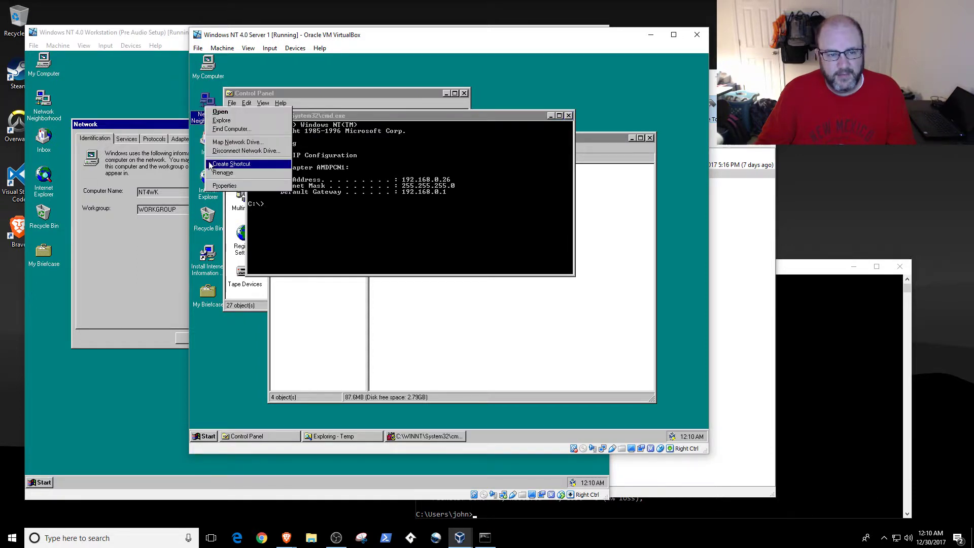
pyautogui.click(227, 192)
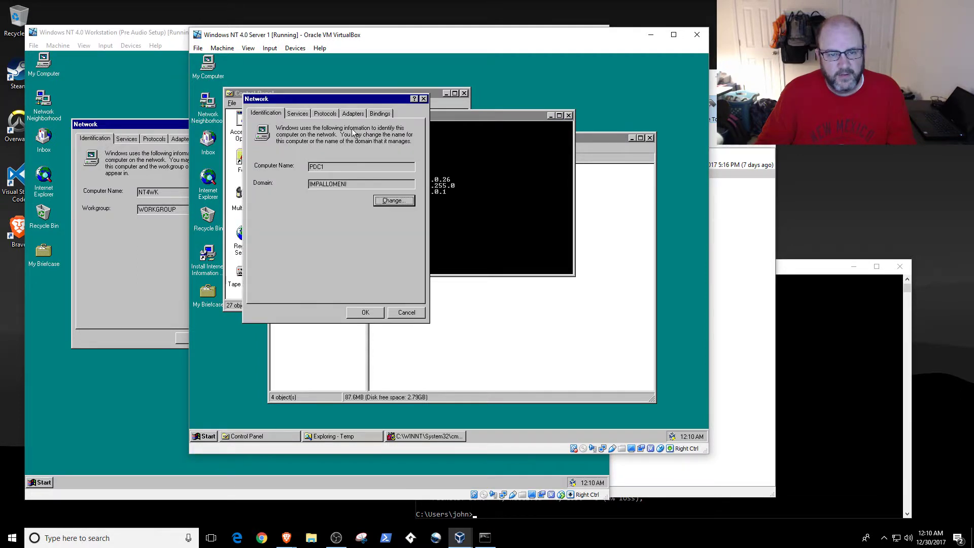
# Give TCP/IP a static address 192.168.0.195, mask 255.255.255.0 and gateway 192.168.0.1
pyautogui.click(327, 113)
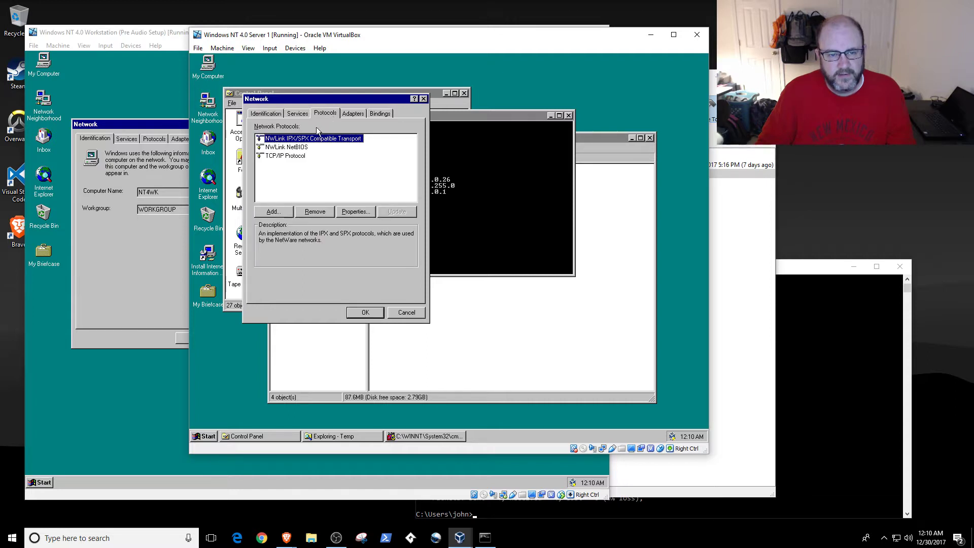
pyautogui.click(298, 156)
pyautogui.doubleClick(298, 156)
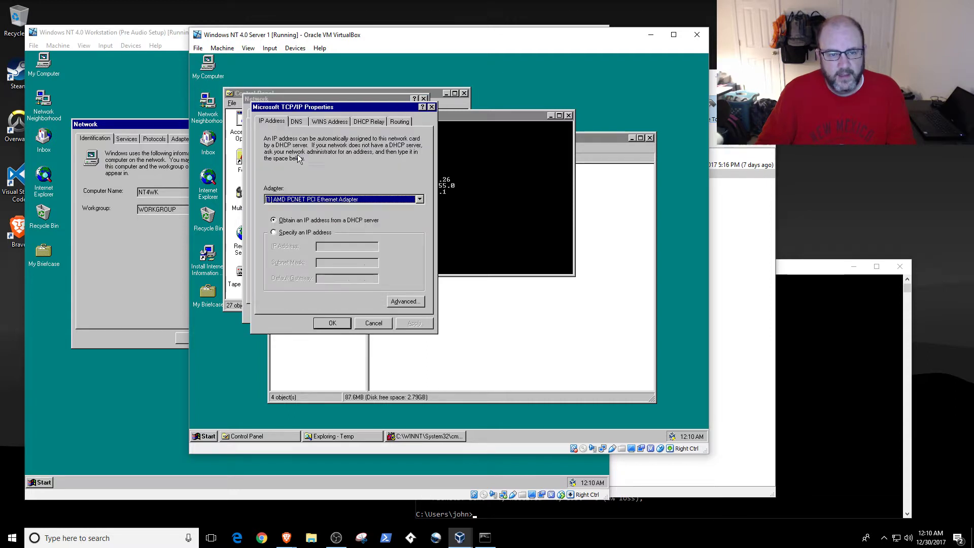
pyautogui.click(305, 236)
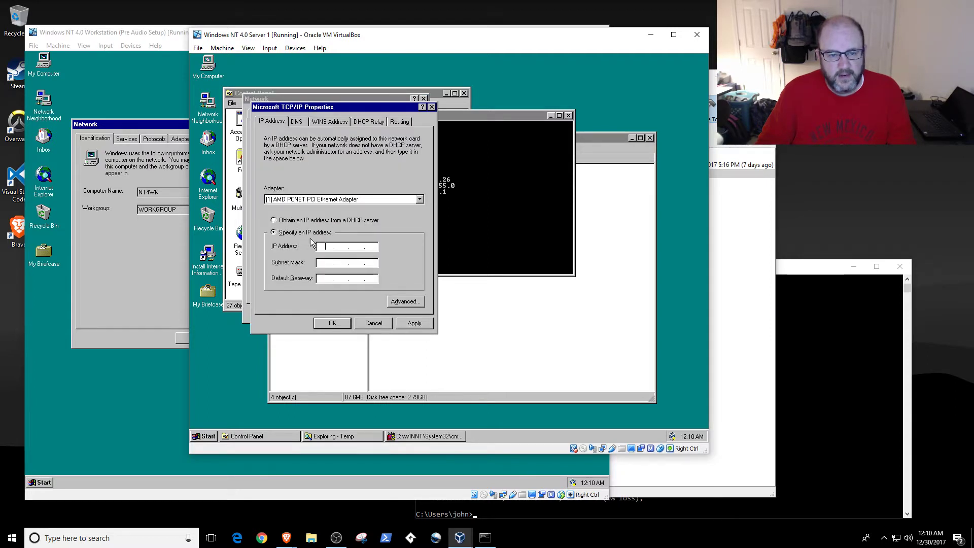
pyautogui.write('192 . ')
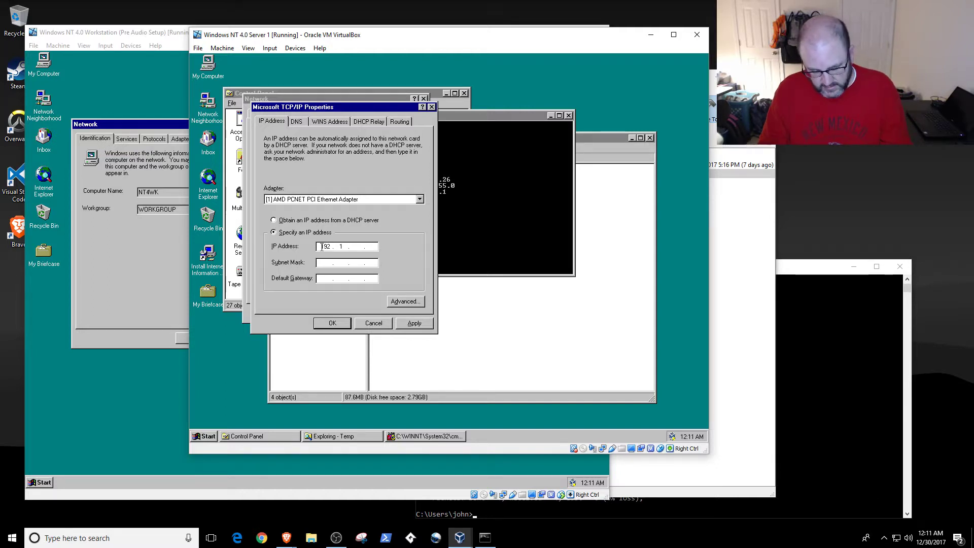
pyautogui.write('168 . 0 . ')
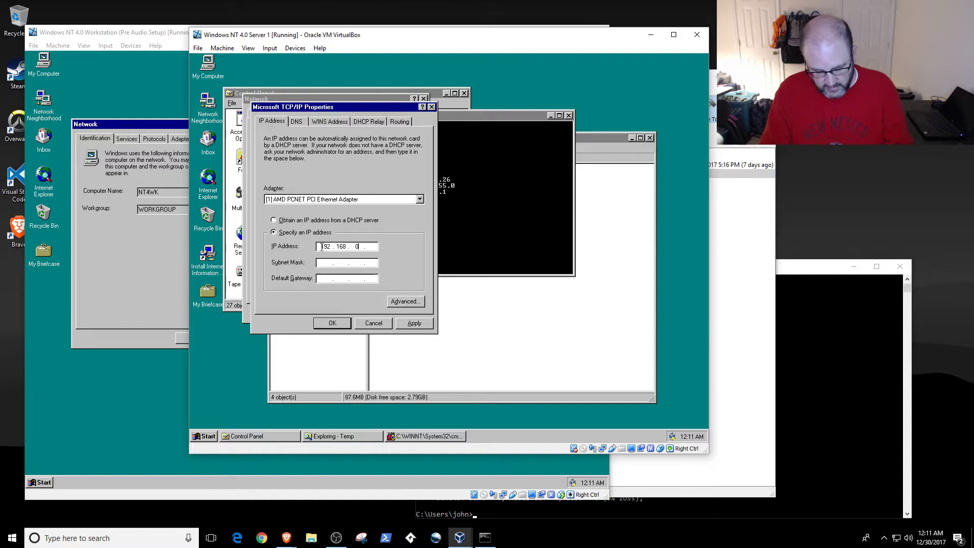
pyautogui.write('195')
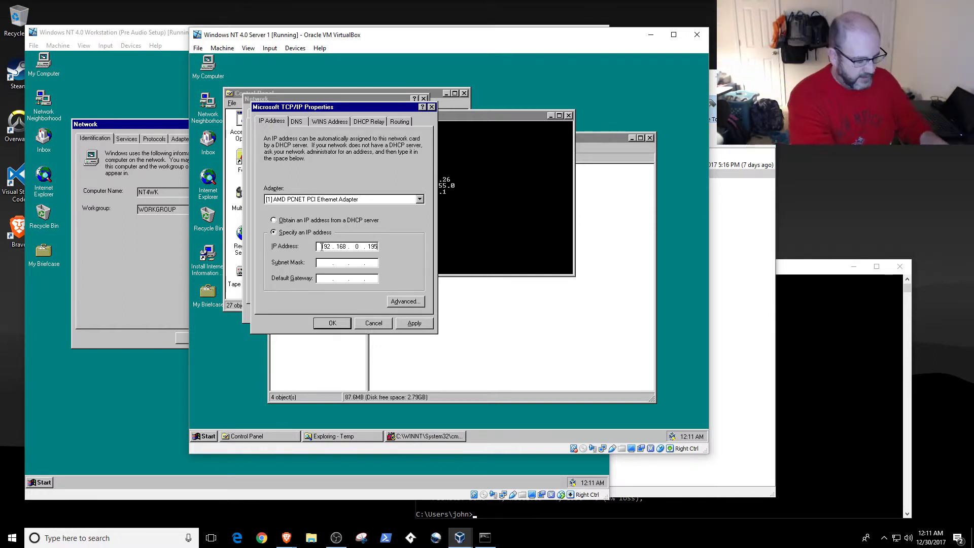
pyautogui.click(326, 263)
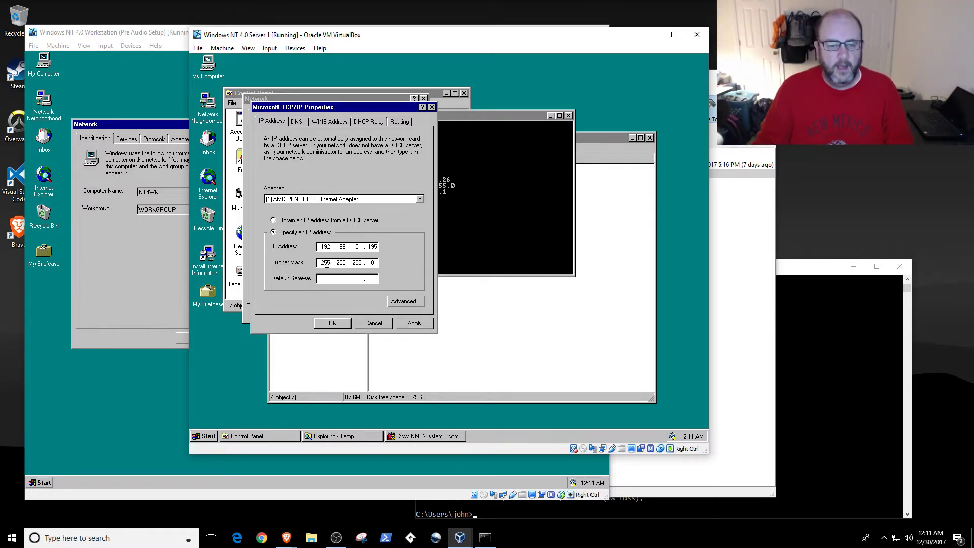
pyautogui.click(328, 277)
pyautogui.write('192.')
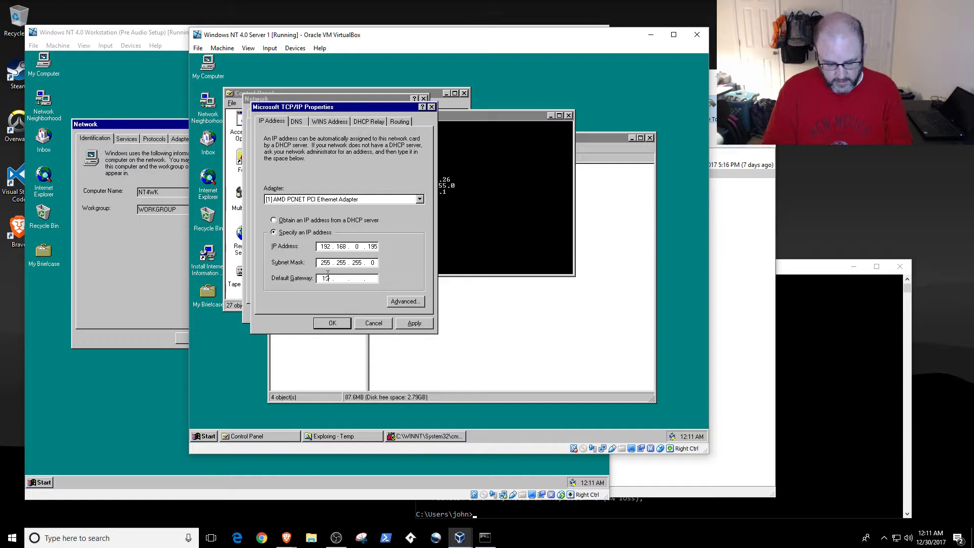
pyautogui.write('168.')
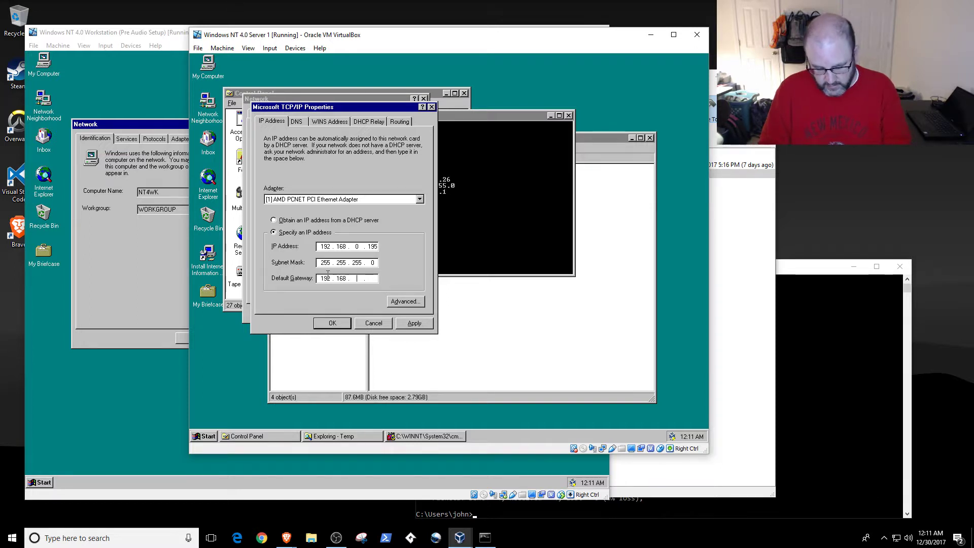
pyautogui.write('0.1')
pyautogui.click(396, 301)
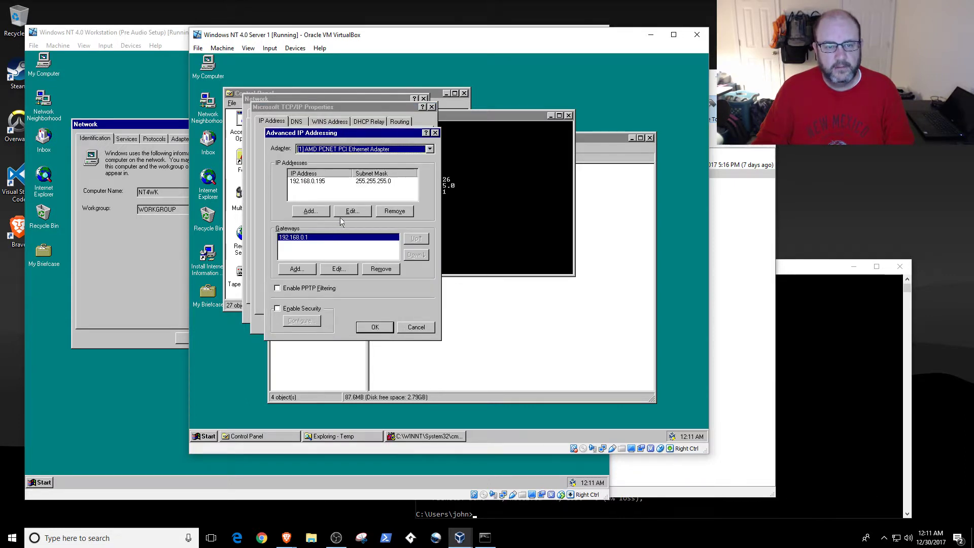
pyautogui.click(416, 327)
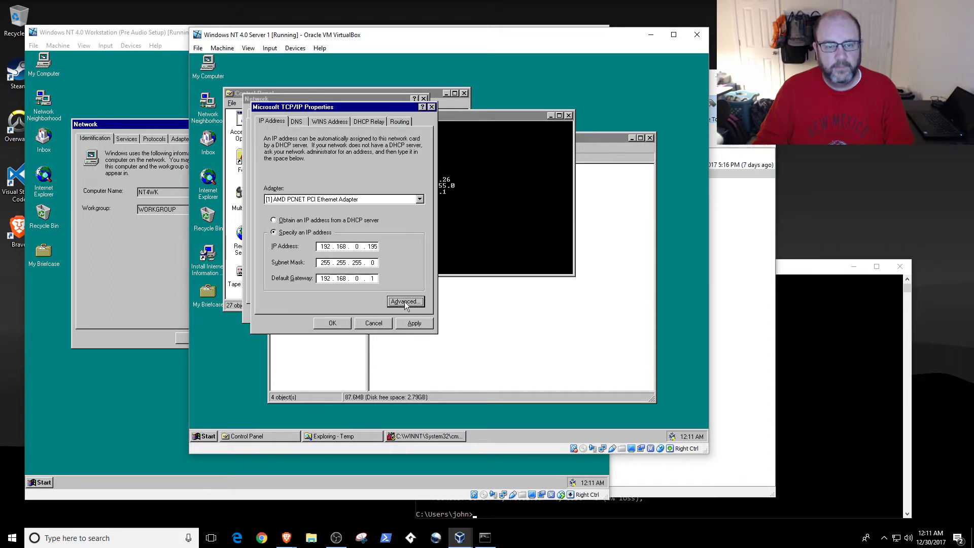
# Add DNS servers 8.8.8.8 and 8.8.4.4 and apply the new TCP/IP settings
pyautogui.click(296, 123)
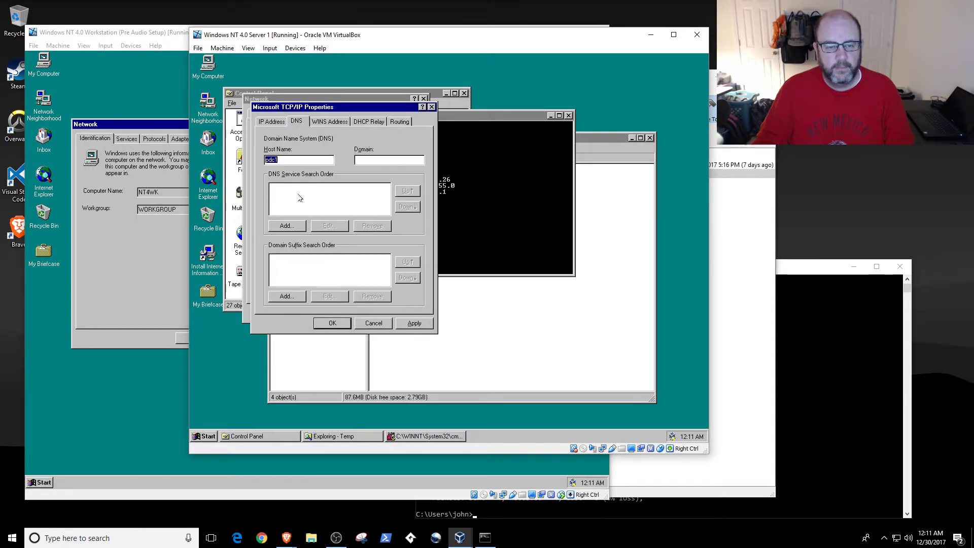
pyautogui.click(287, 225)
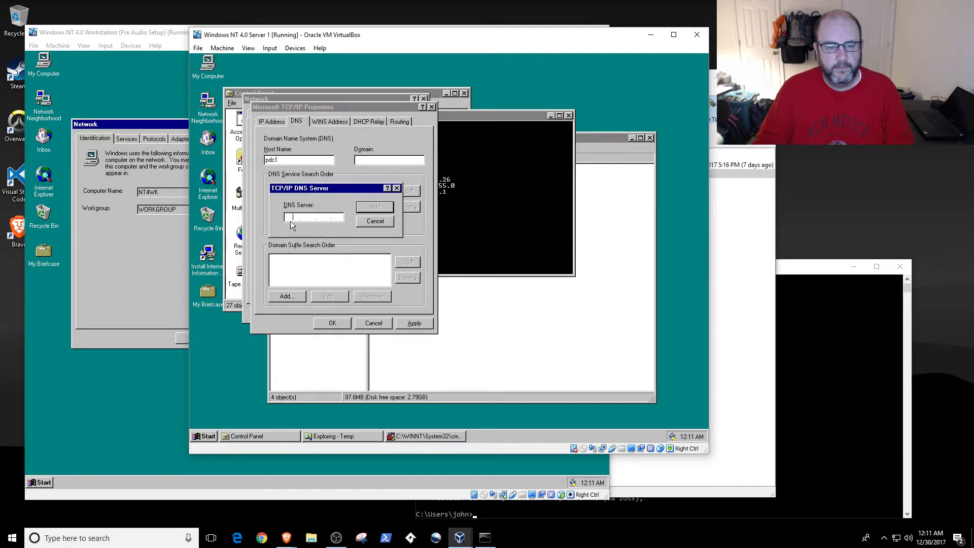
pyautogui.write('8.8.8.8')
pyautogui.click(378, 207)
pyautogui.click(299, 228)
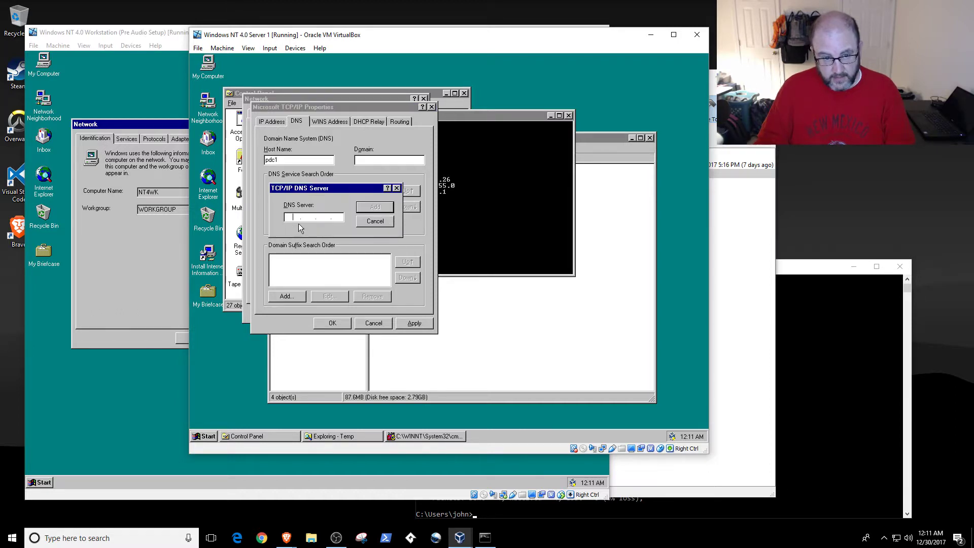
pyautogui.write('8.8')
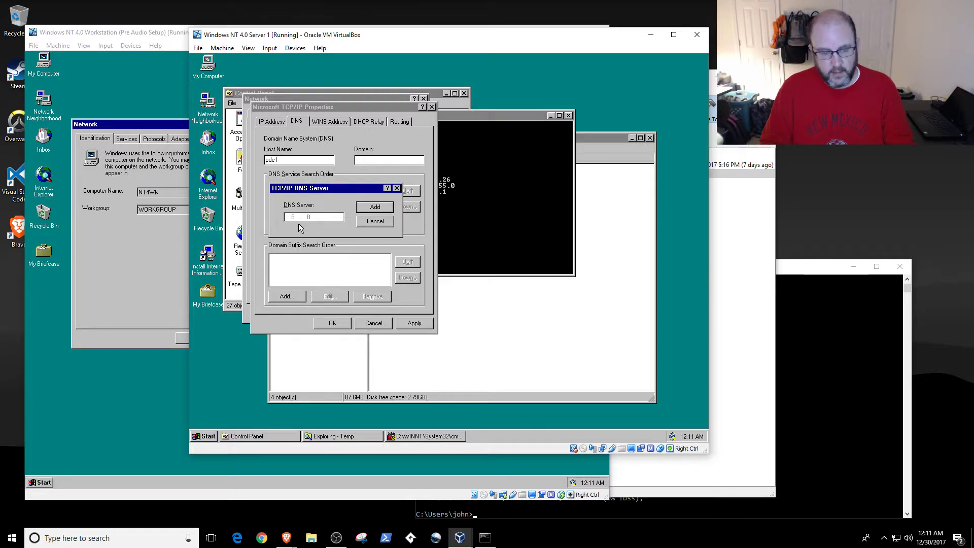
pyautogui.write('.4.4')
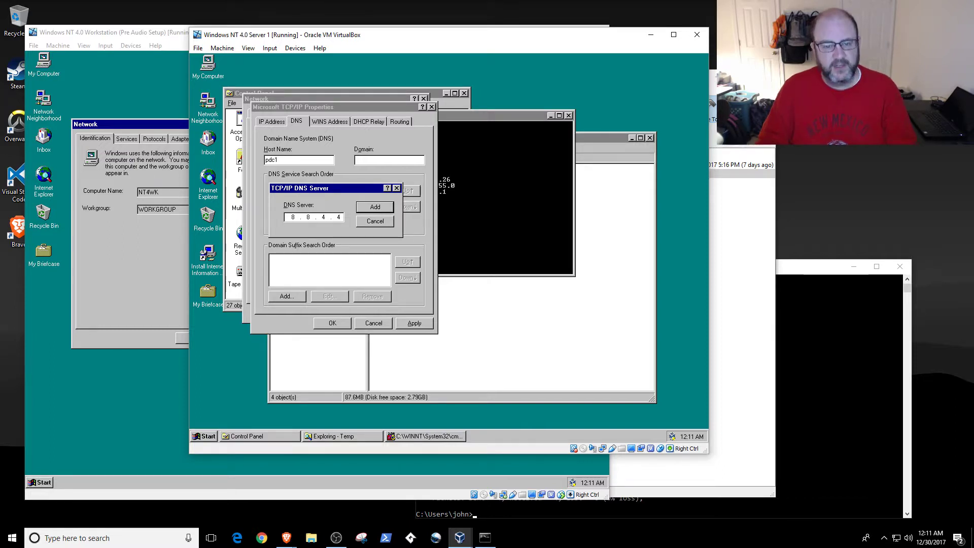
pyautogui.click(375, 206)
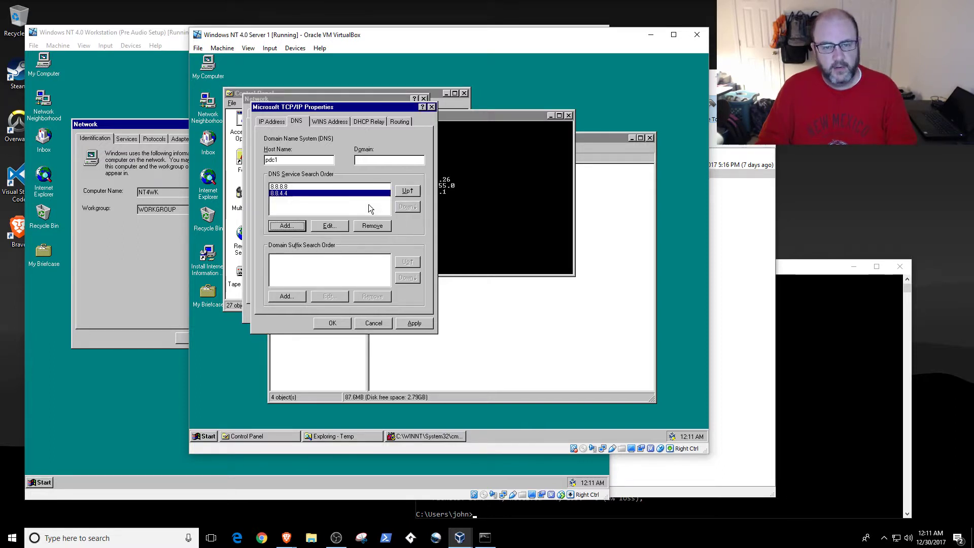
pyautogui.click(296, 187)
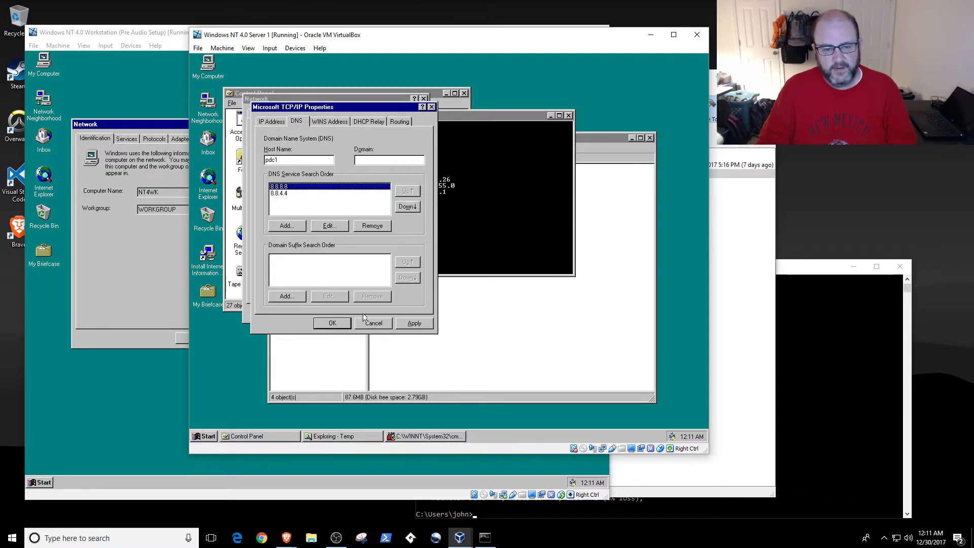
pyautogui.click(414, 323)
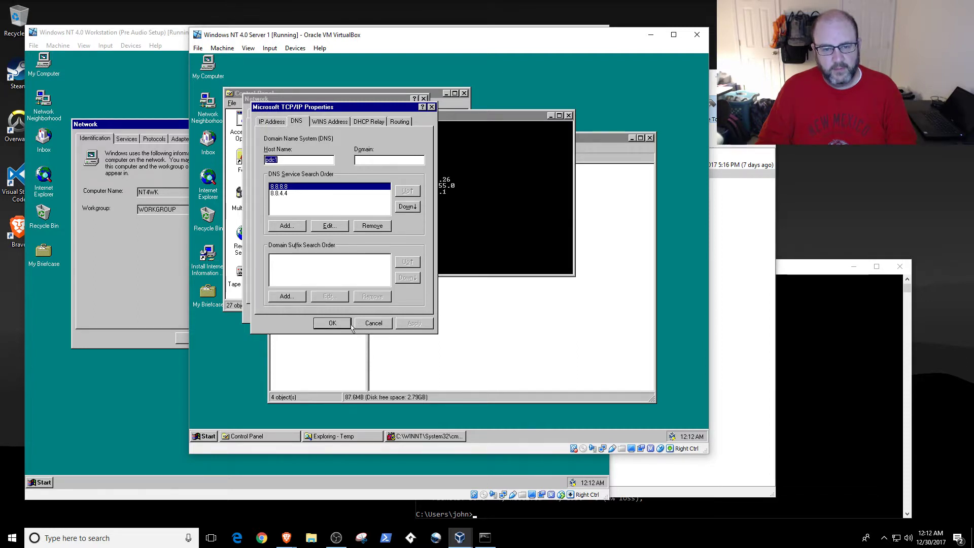
pyautogui.click(344, 323)
pyautogui.click(354, 313)
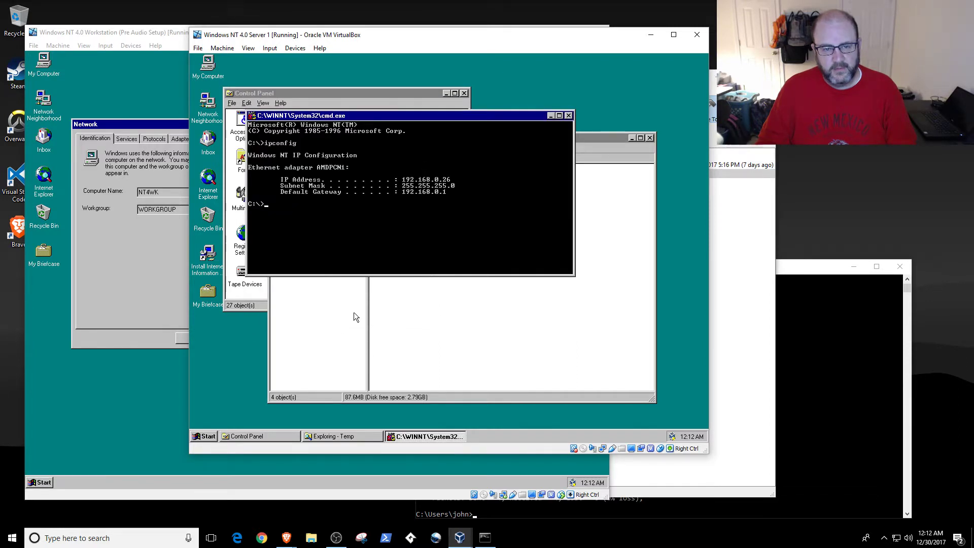
# Rerun ipconfig to verify 192.168.0.195, then close the prompt, Temp folder and Control Panel
pyautogui.press('Up')
pyautogui.press('Return')
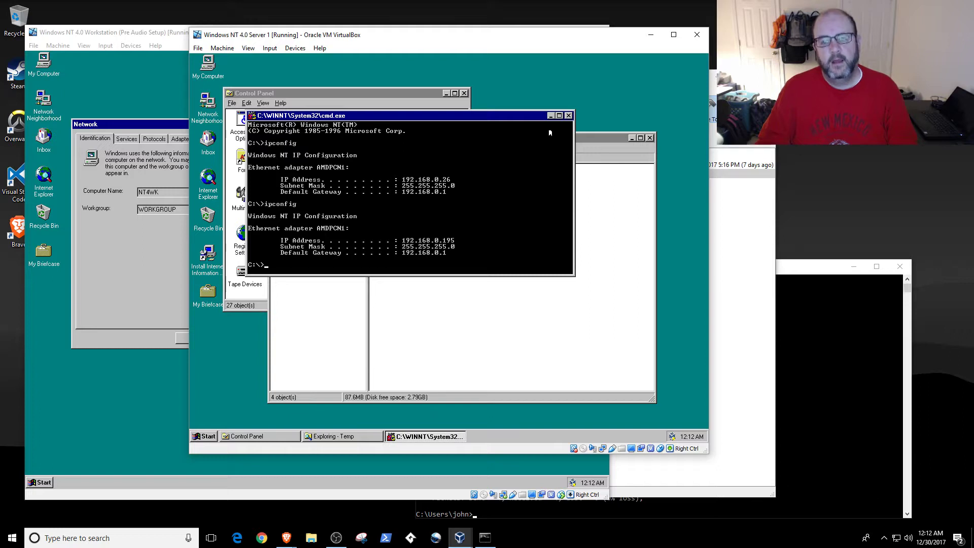
pyautogui.click(565, 115)
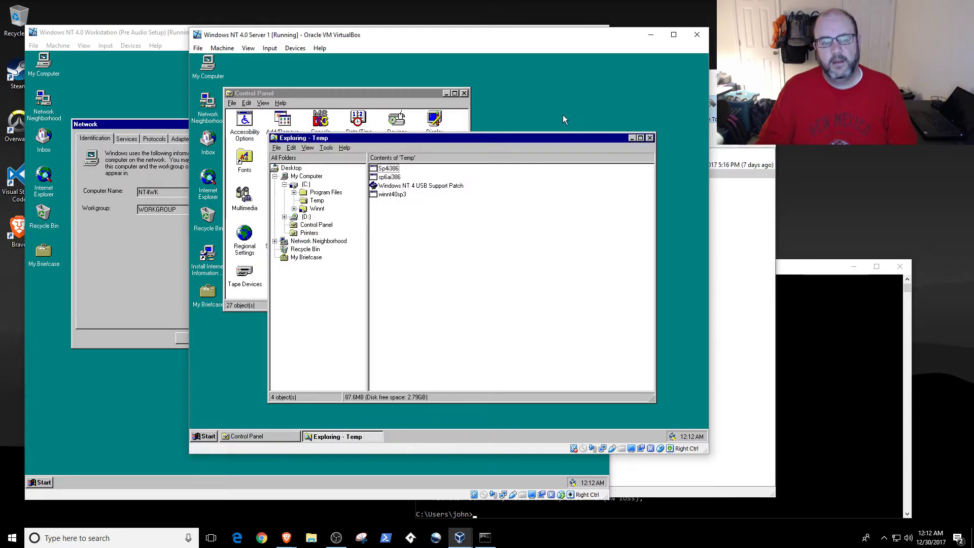
pyautogui.click(650, 137)
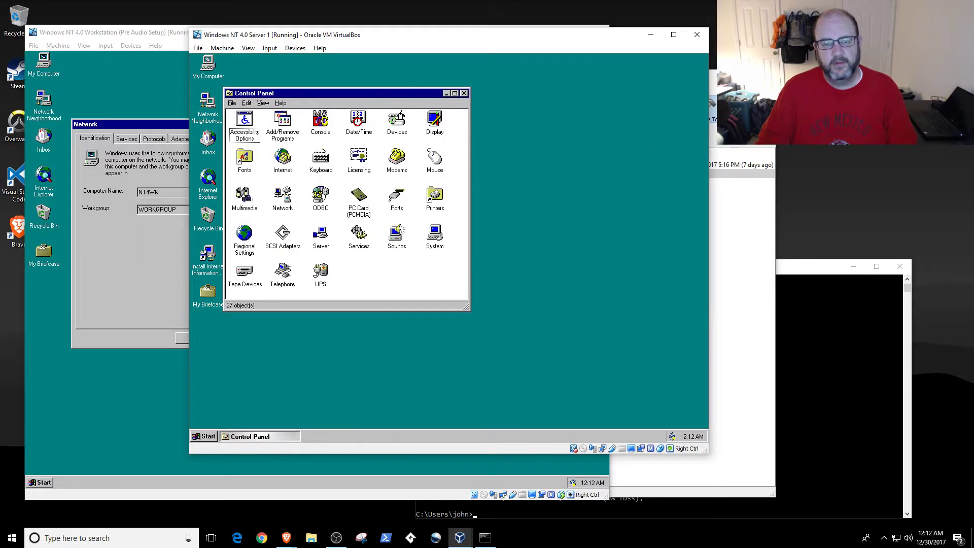
pyautogui.click(463, 93)
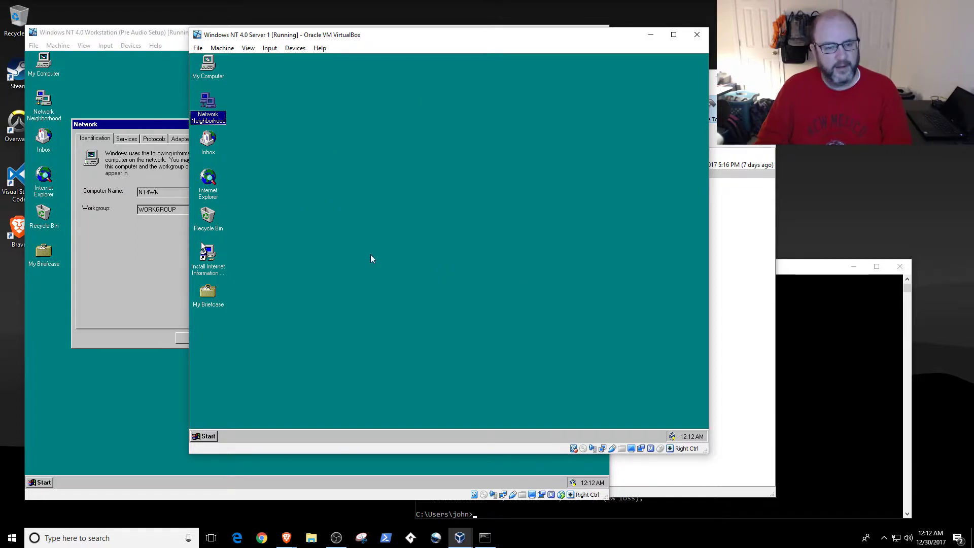
# Set the Workstation to Domain membership with IMPALLOMENI, leaving Create a Computer Account unticked
pyautogui.click(172, 266)
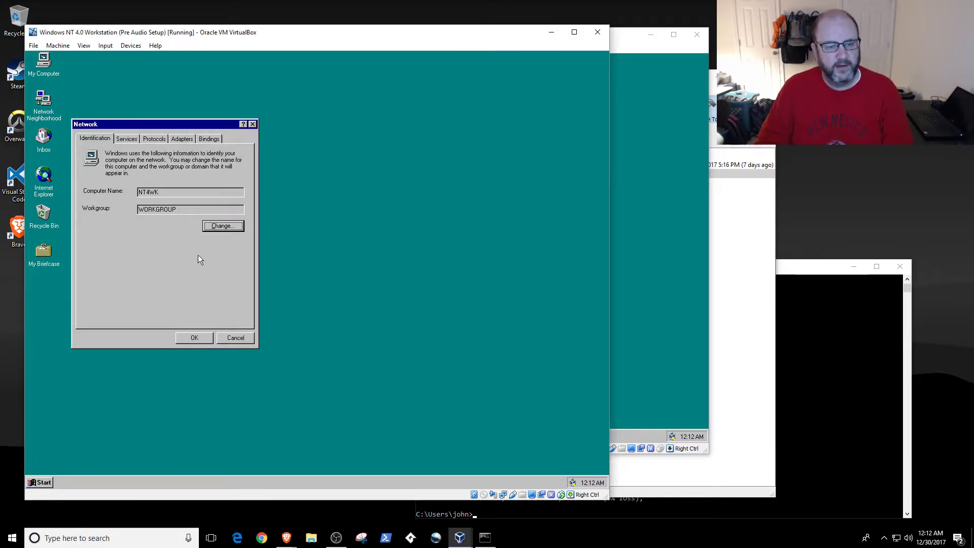
pyautogui.click(217, 227)
pyautogui.click(121, 231)
pyautogui.doubleClick(165, 232)
pyautogui.write('IMPALOMEN')
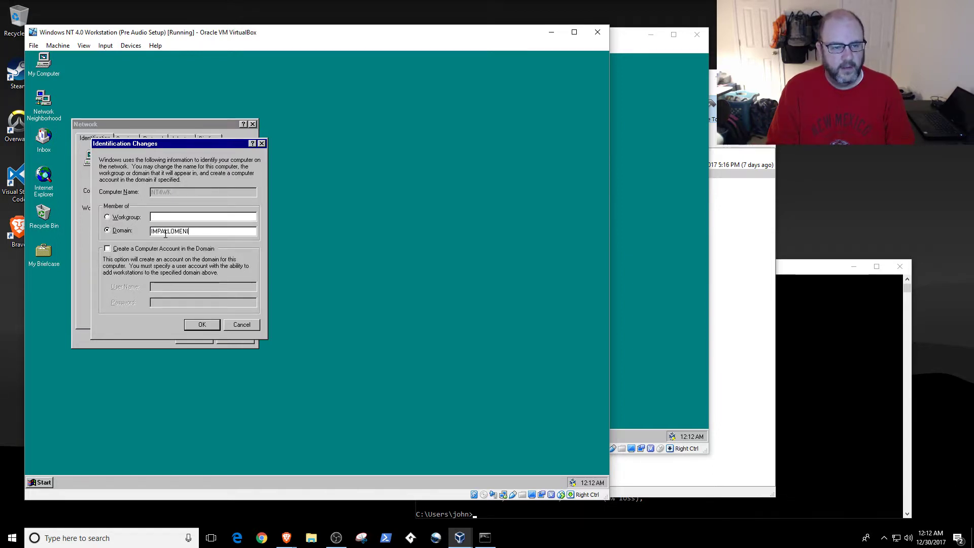
pyautogui.click(131, 248)
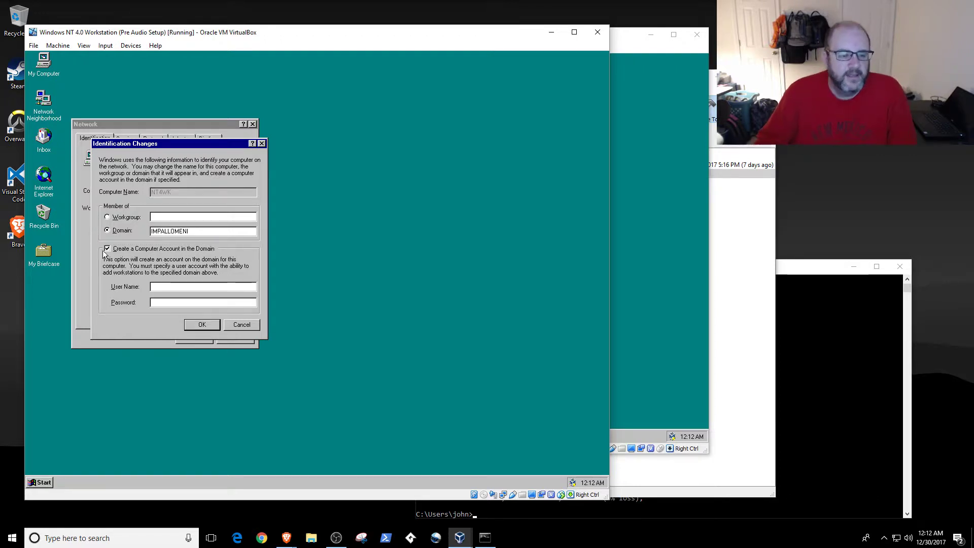
pyautogui.press('Tab')
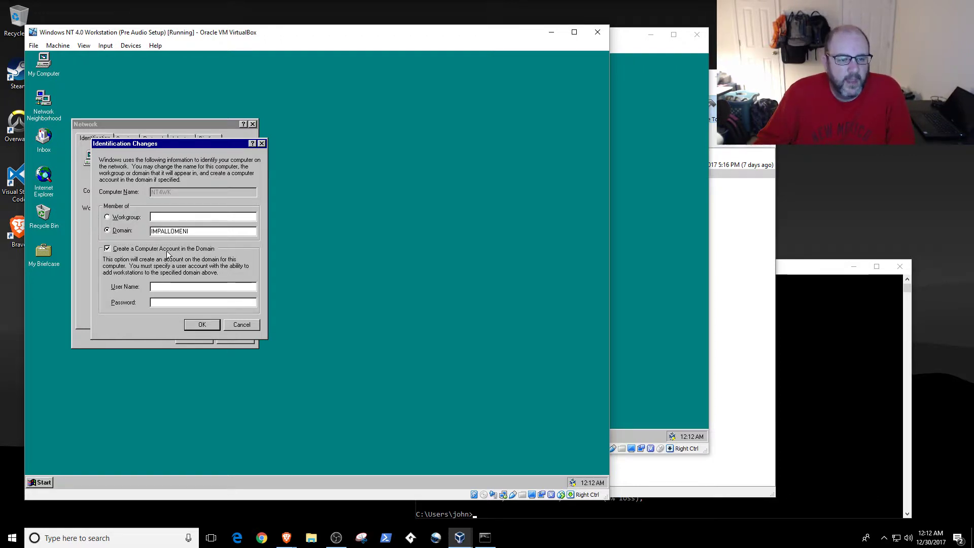
pyautogui.click(166, 251)
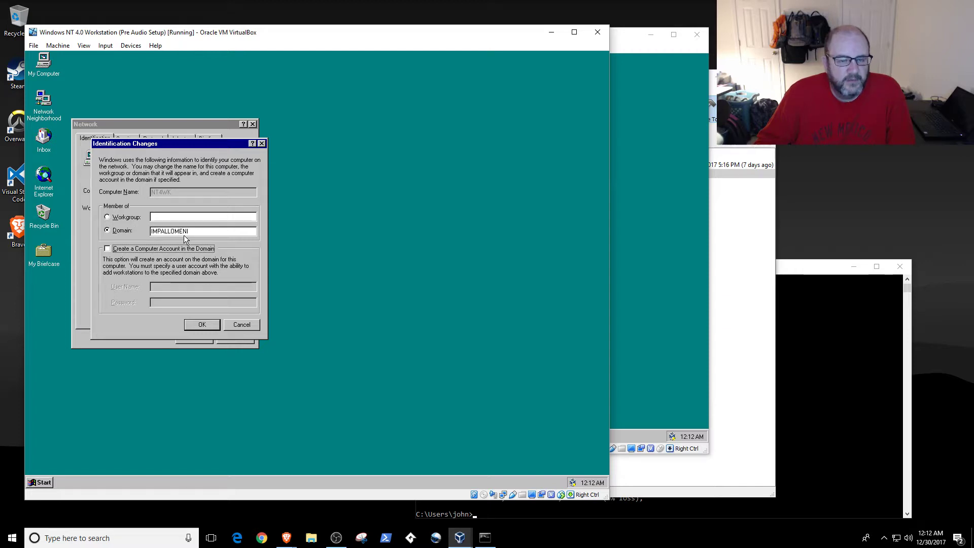
pyautogui.click(672, 359)
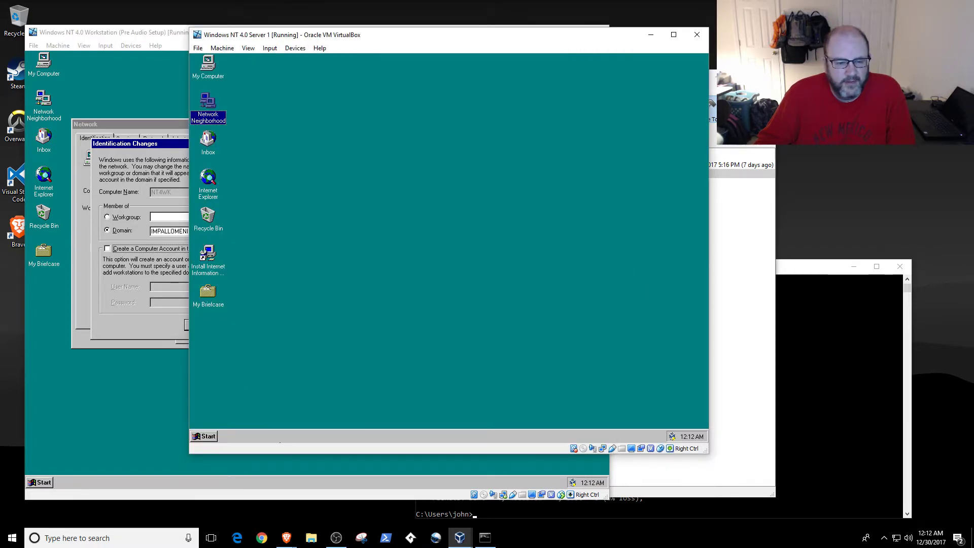
# Launch Network Client Administrator from Administrative Tools and exit it
pyautogui.click(198, 437)
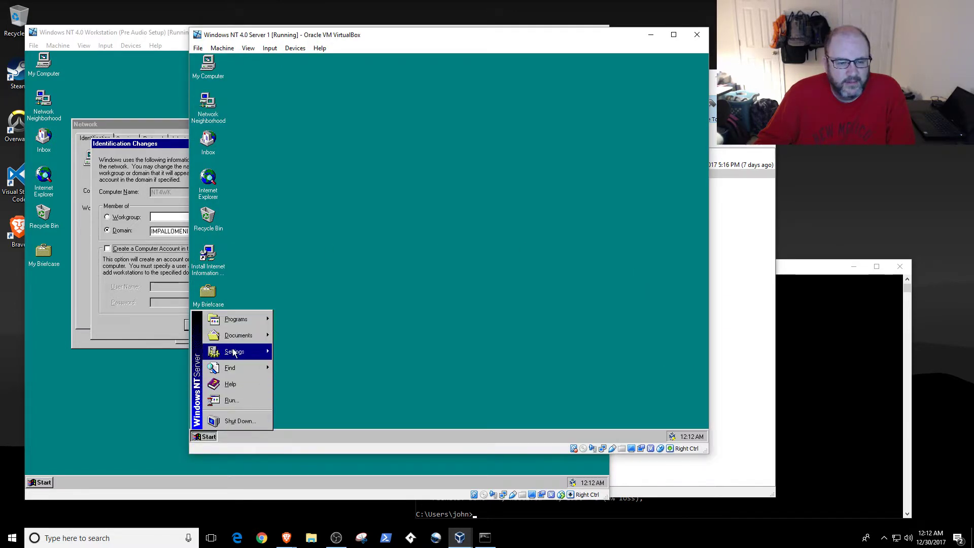
pyautogui.moveTo(242, 319)
pyautogui.moveTo(293, 331)
pyautogui.moveTo(335, 377)
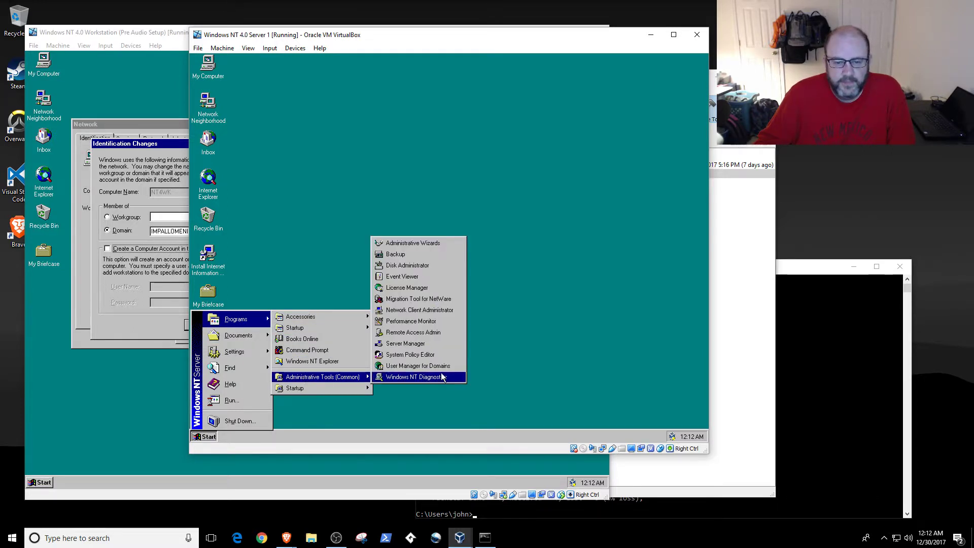
pyautogui.click(442, 312)
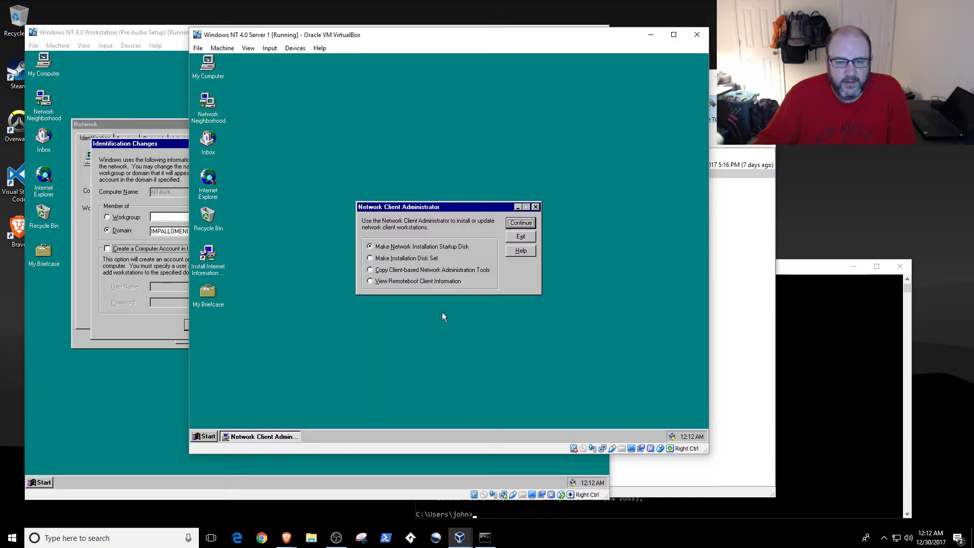
pyautogui.click(514, 237)
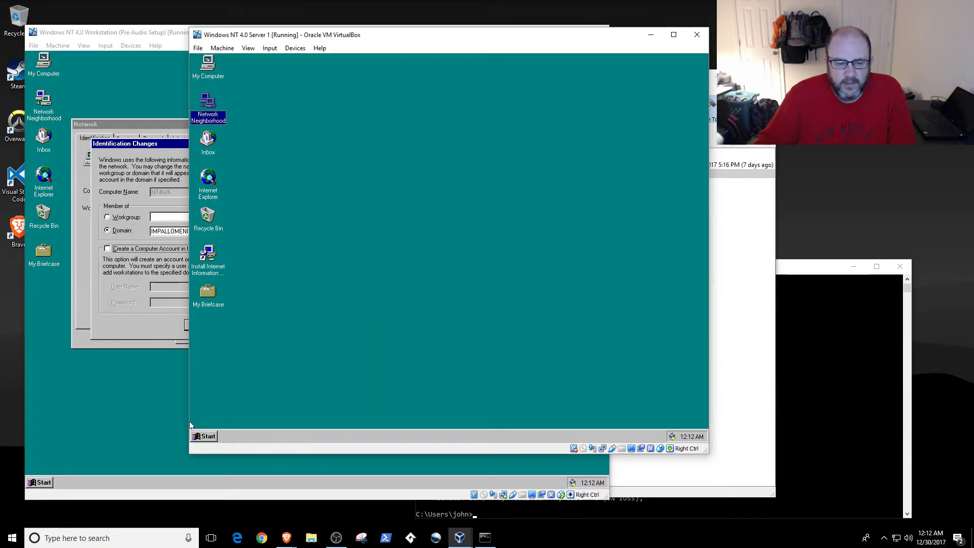
# Launch Administrative Wizards and cancel the Group Management and Add User Account wizards
pyautogui.click(204, 436)
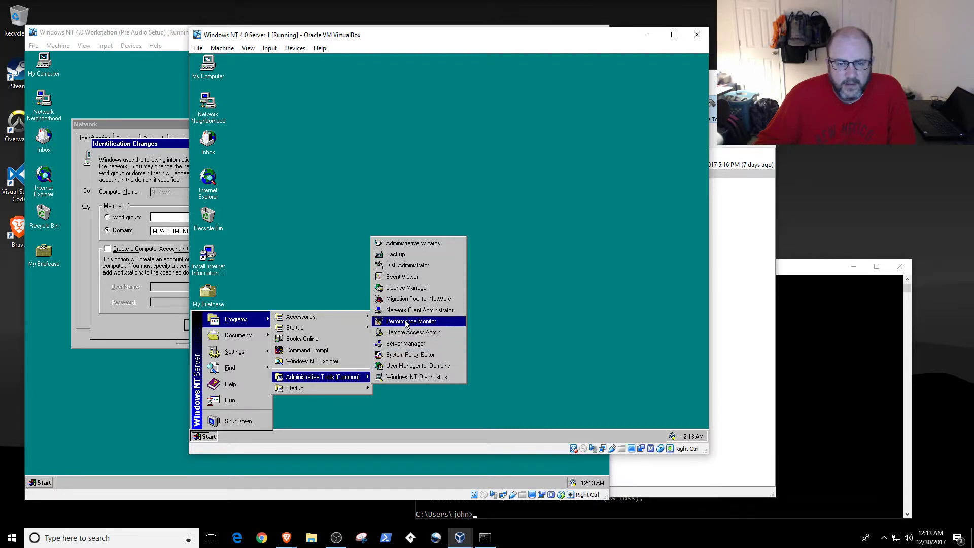
pyautogui.click(409, 244)
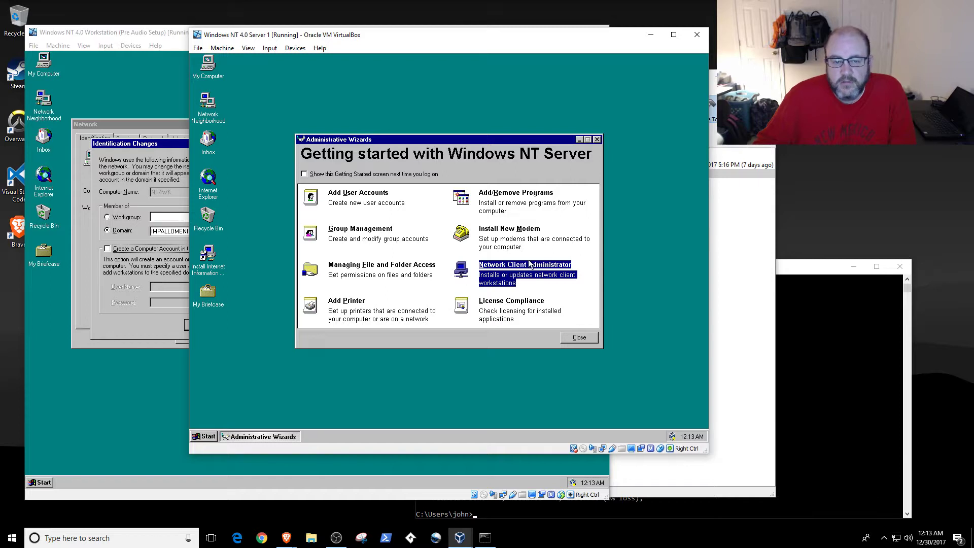
pyautogui.click(373, 232)
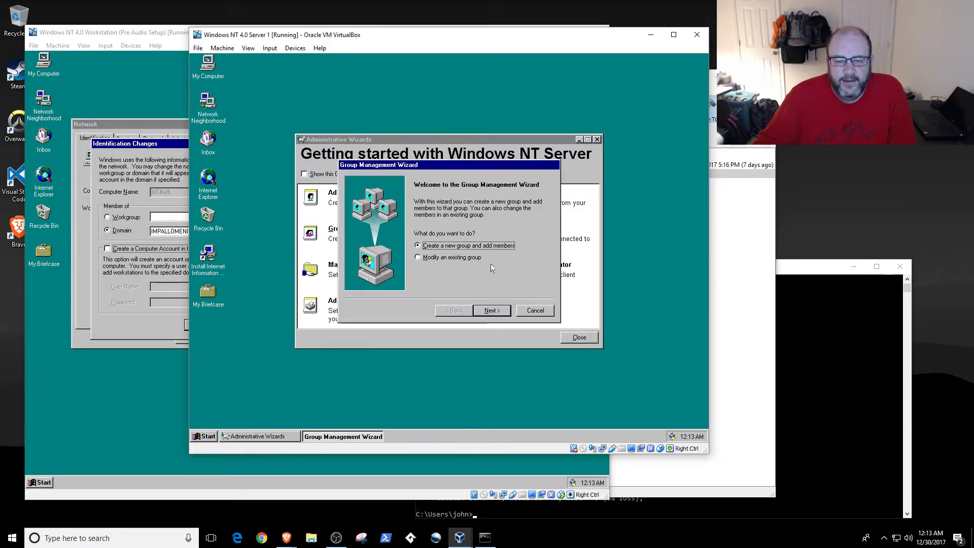
pyautogui.click(491, 310)
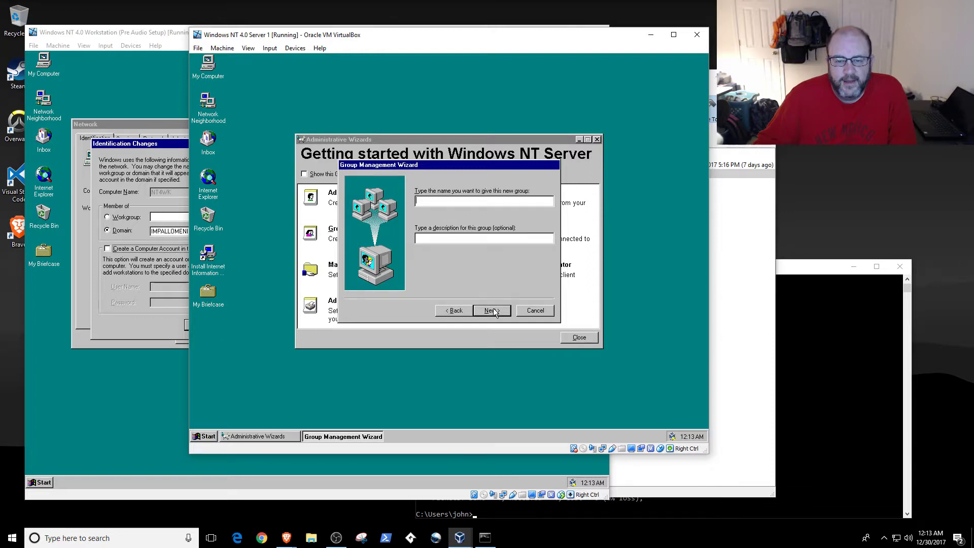
pyautogui.click(535, 311)
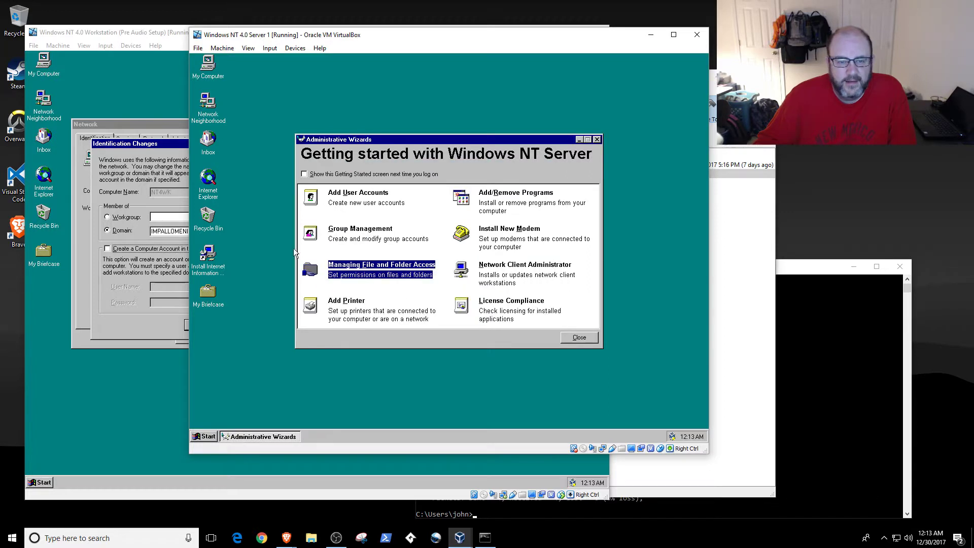
pyautogui.click(334, 197)
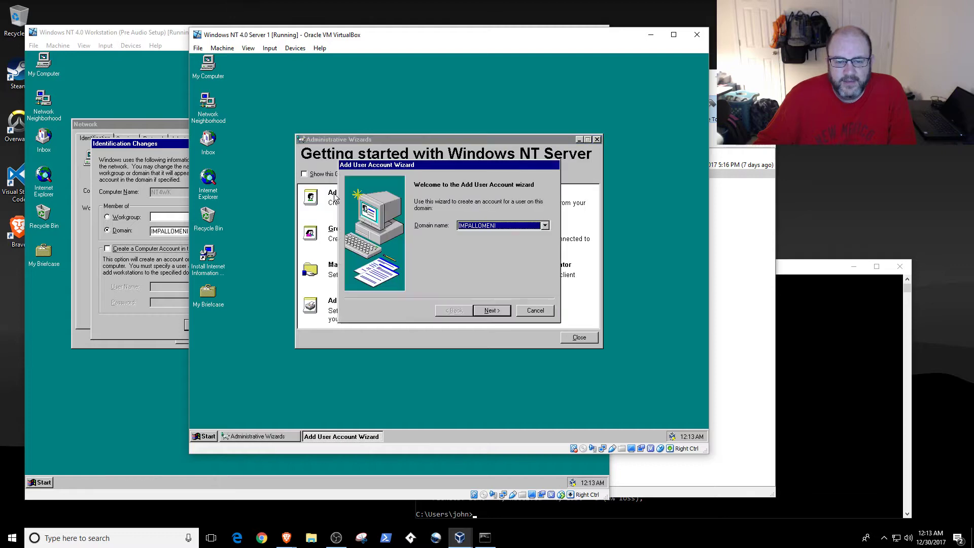
pyautogui.click(487, 309)
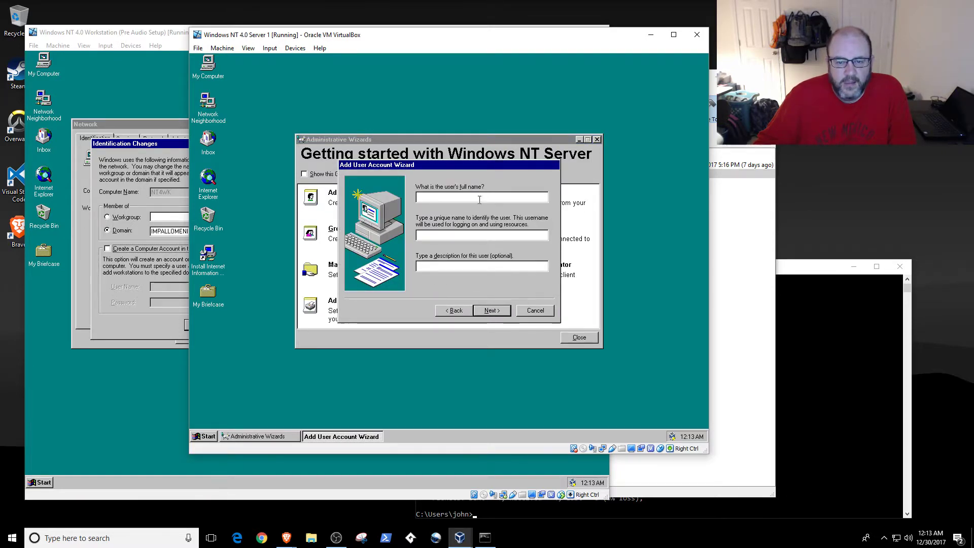
pyautogui.click(526, 310)
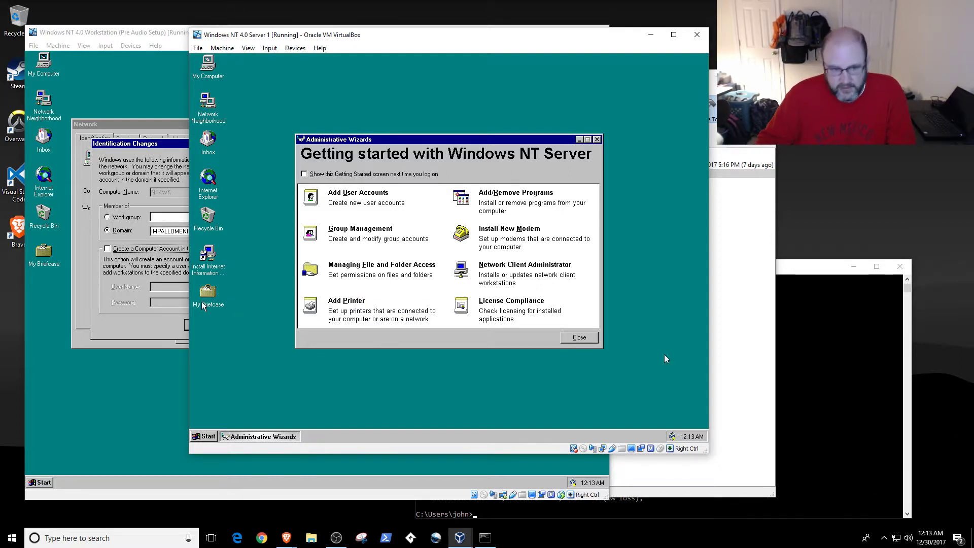
# Create a computer account in IMPALLOMENI using the domain admin credentials and confirm the welcome message
pyautogui.click(175, 274)
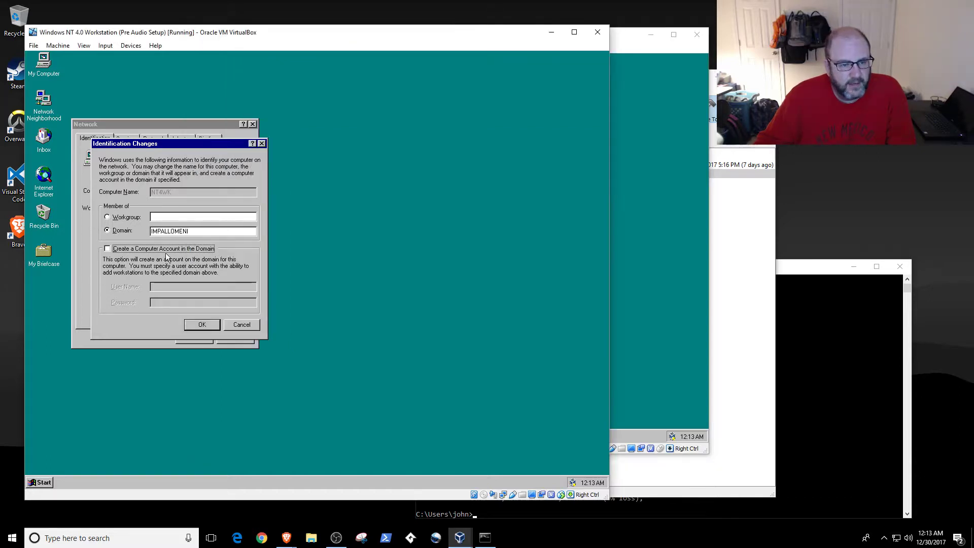
pyautogui.click(165, 249)
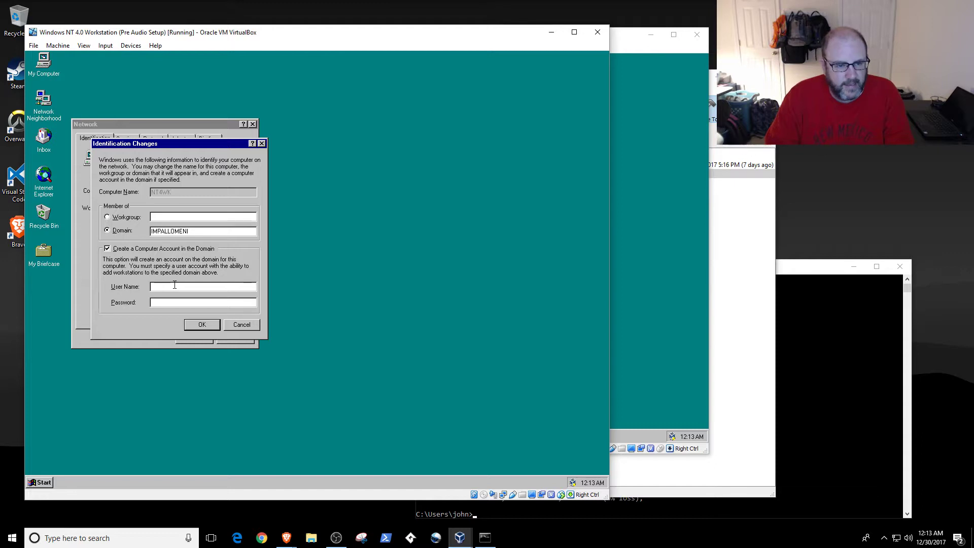
pyautogui.write('imp')
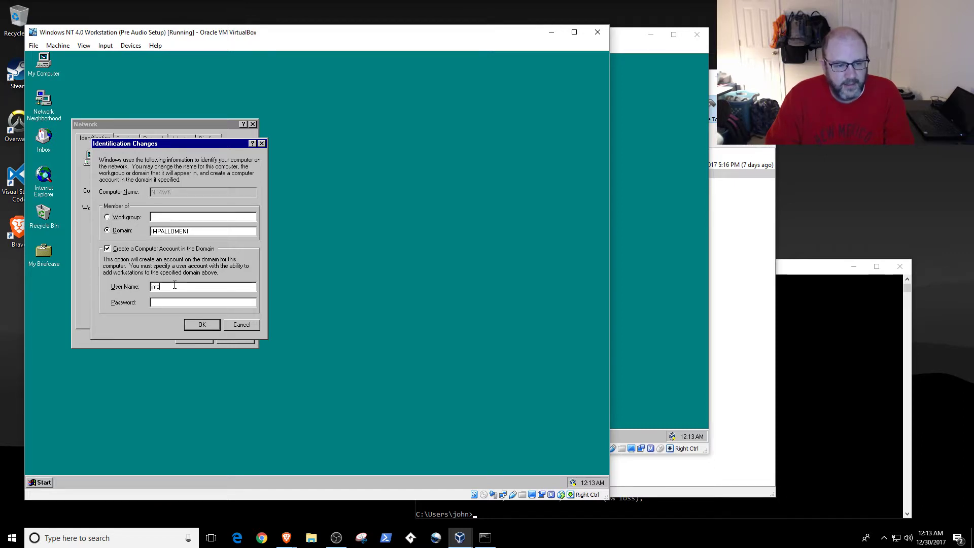
pyautogui.write('allomeni\\john-da')
pyautogui.press('Tab')
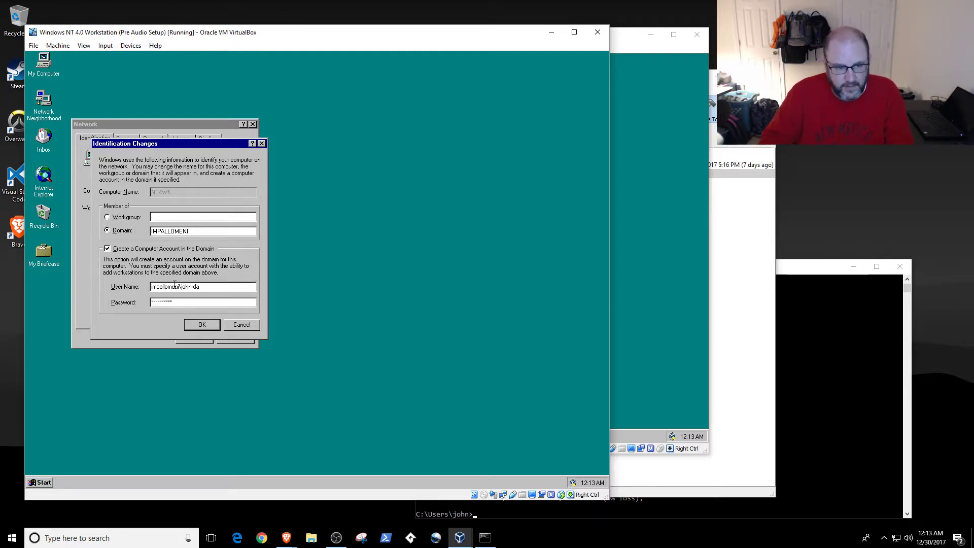
pyautogui.click(208, 324)
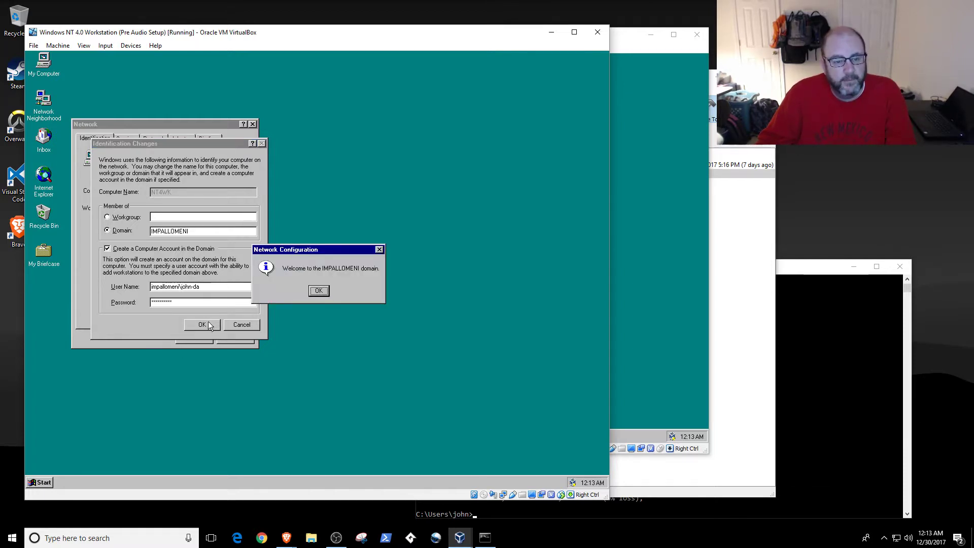
pyautogui.click(313, 293)
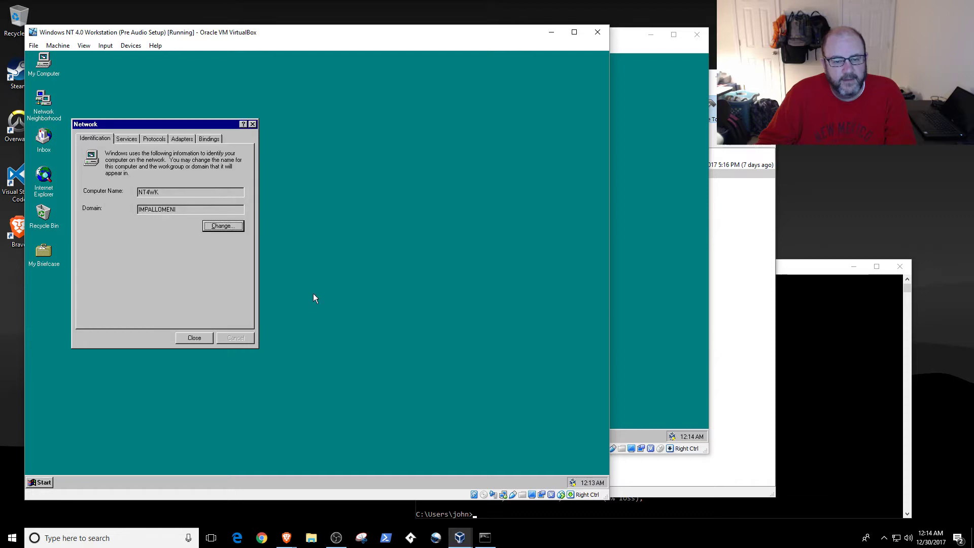
pyautogui.click(211, 337)
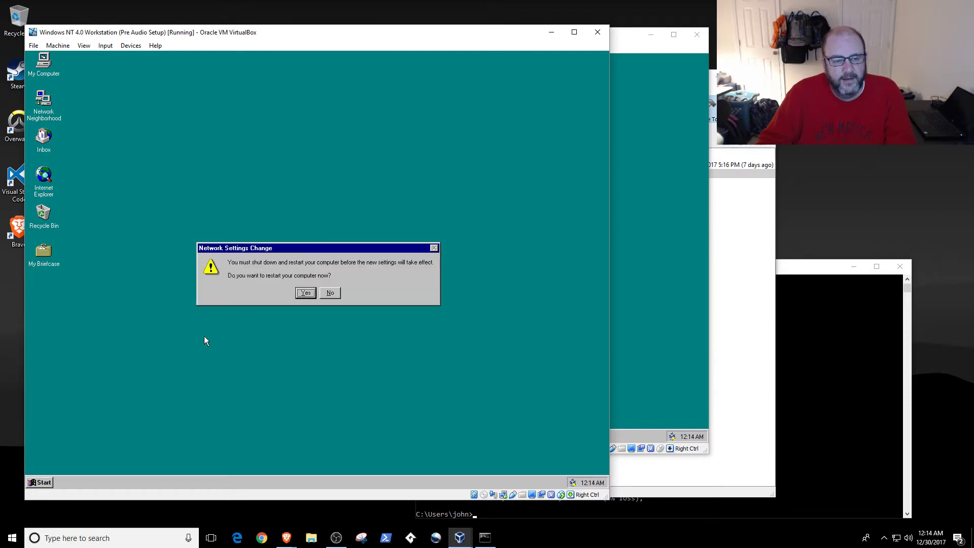
pyautogui.click(636, 347)
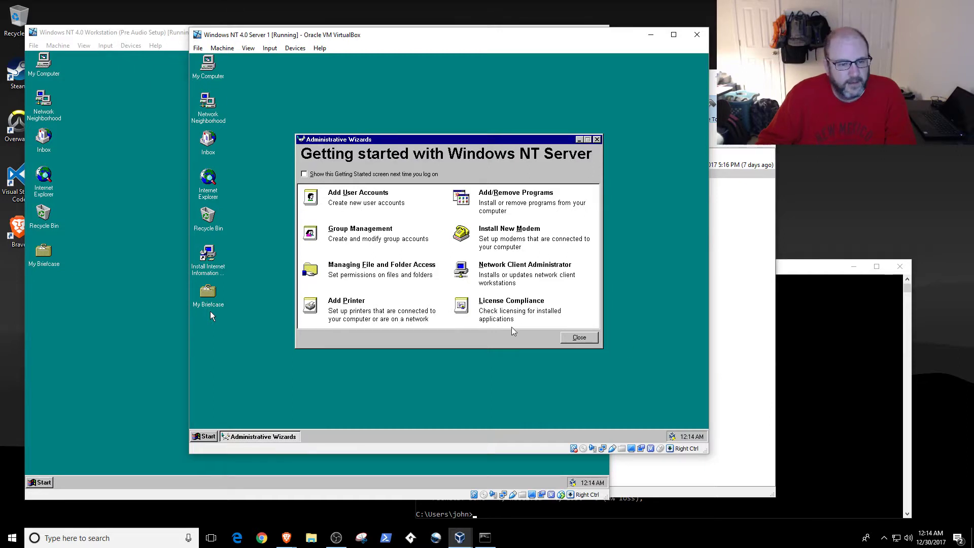
# Agree to restart the Workstation now to complete the domain join
pyautogui.click(146, 327)
pyautogui.click(303, 297)
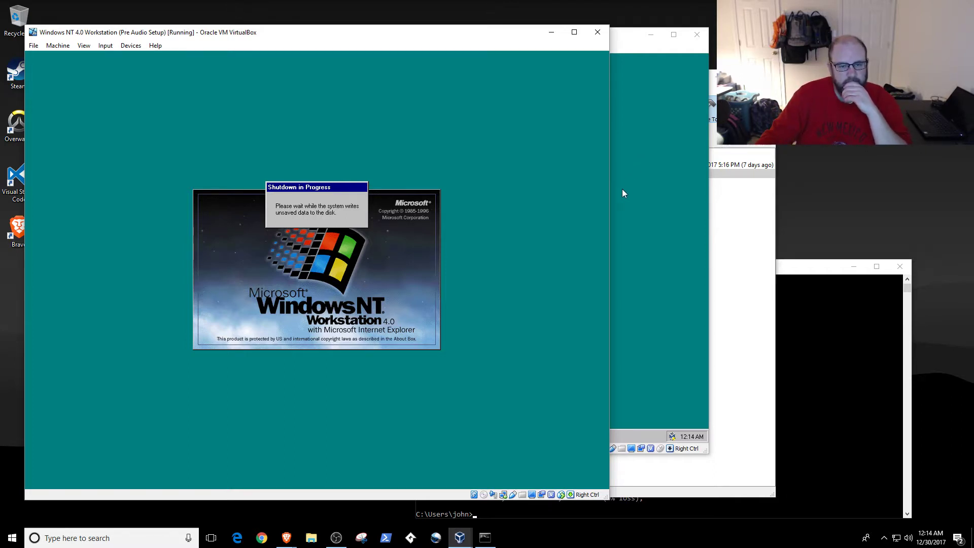
pyautogui.click(644, 214)
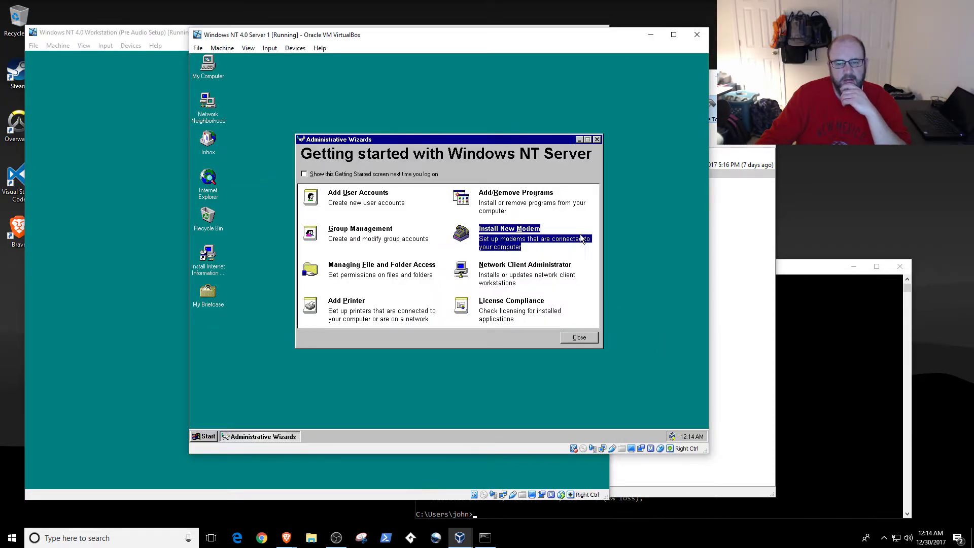
# On the server, open Add/Remove Programs' Windows NT Setup list and view the Accessories details
pyautogui.click(524, 197)
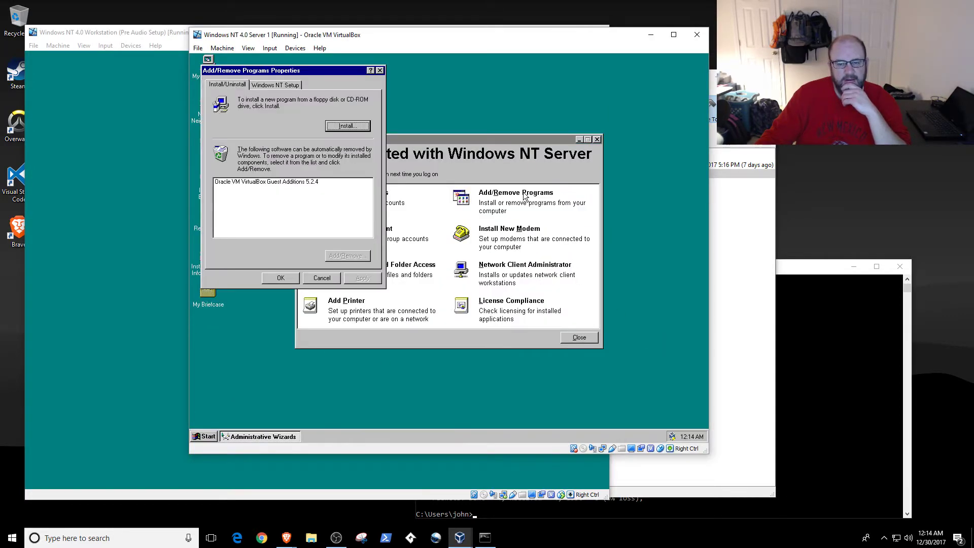
pyautogui.click(274, 89)
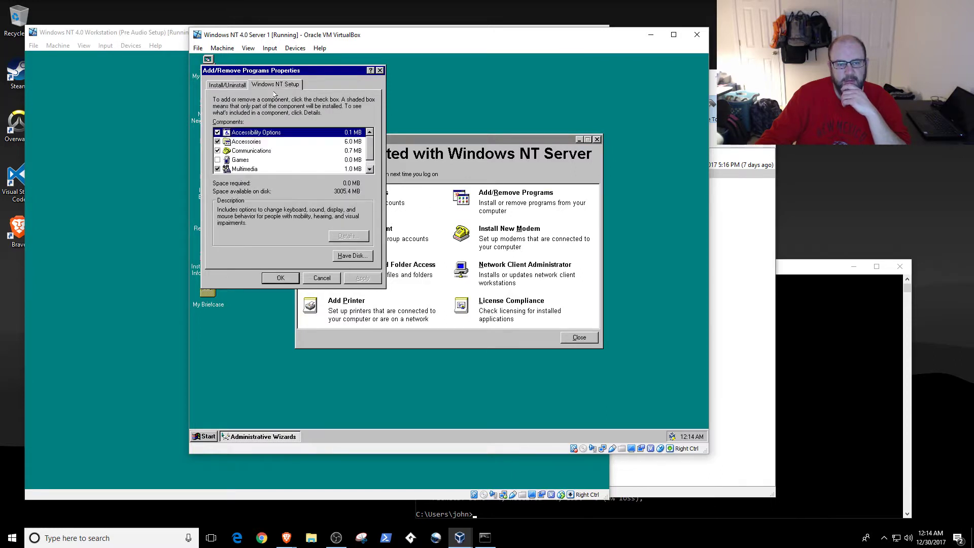
pyautogui.click(369, 169)
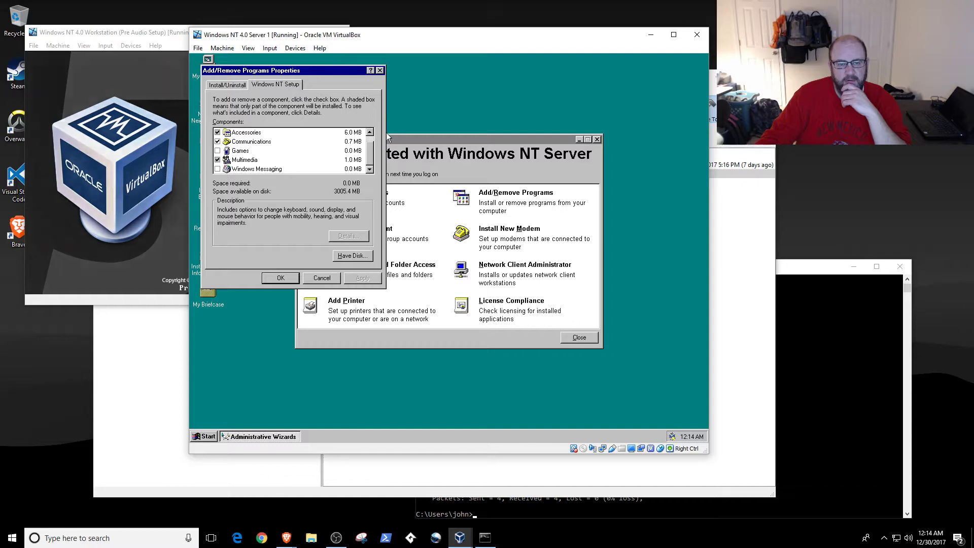
pyautogui.click(370, 131)
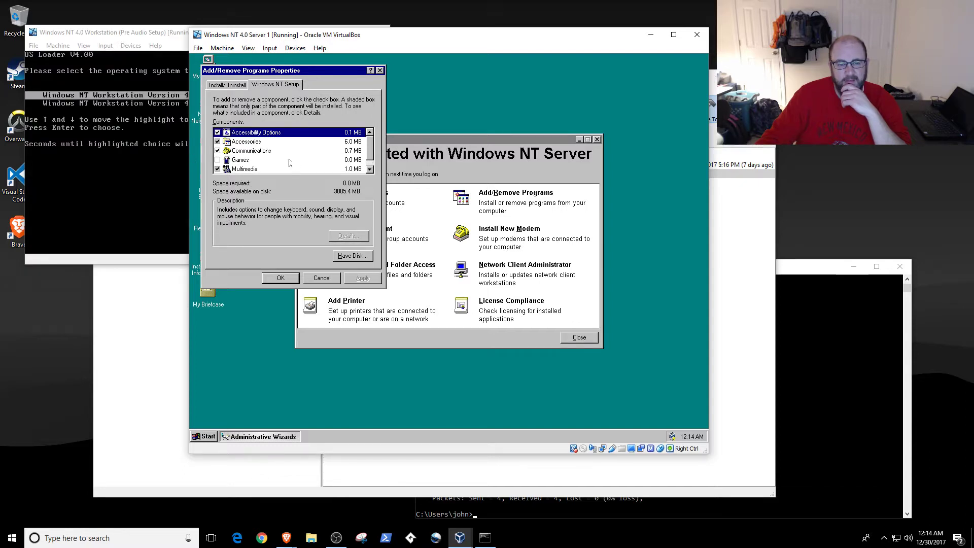
pyautogui.doubleClick(278, 141)
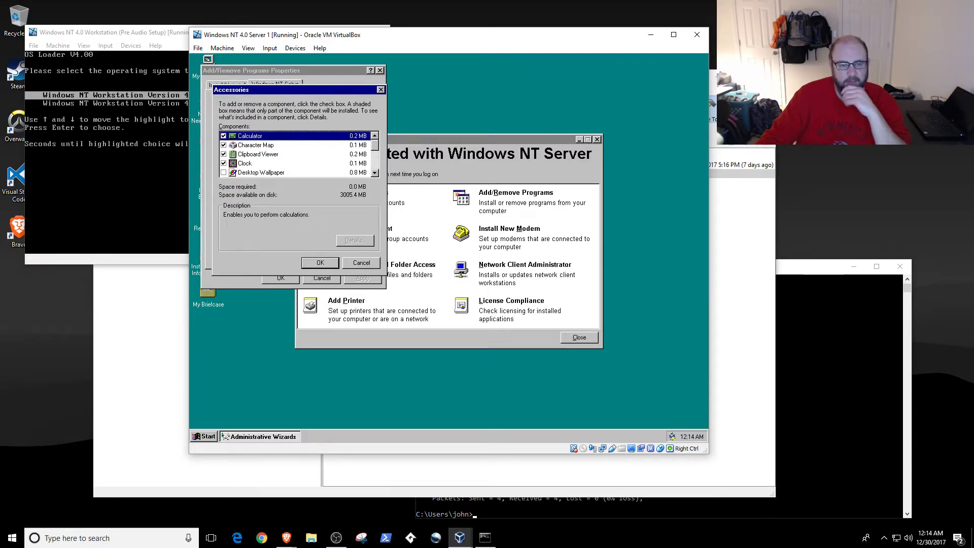
pyautogui.click(374, 173)
pyautogui.click(375, 173)
pyautogui.click(374, 173)
pyautogui.click(374, 173)
pyautogui.click(375, 173)
pyautogui.click(375, 173)
pyautogui.click(374, 173)
pyautogui.click(374, 173)
pyautogui.click(375, 263)
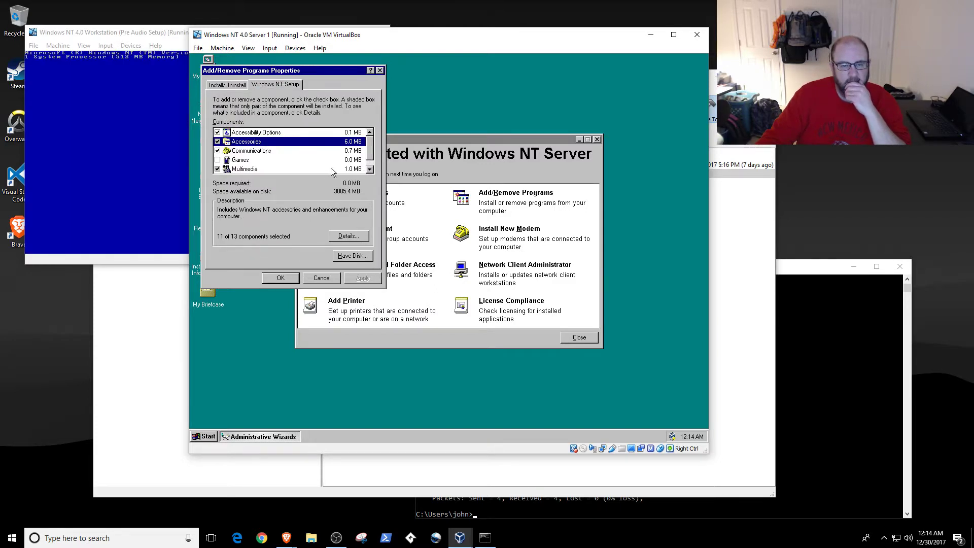
# View the Communications details and cancel Add/Remove Programs without changes
pyautogui.click(371, 170)
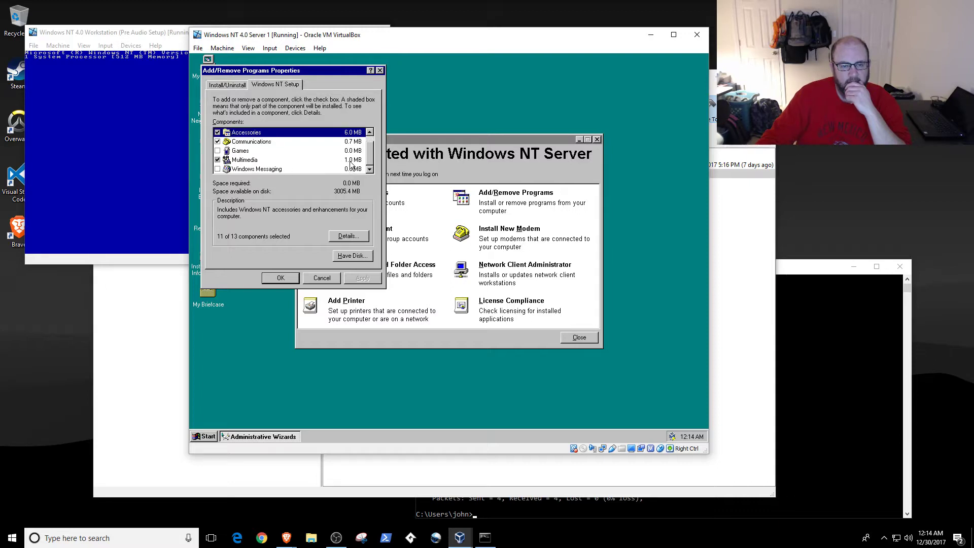
pyautogui.click(350, 142)
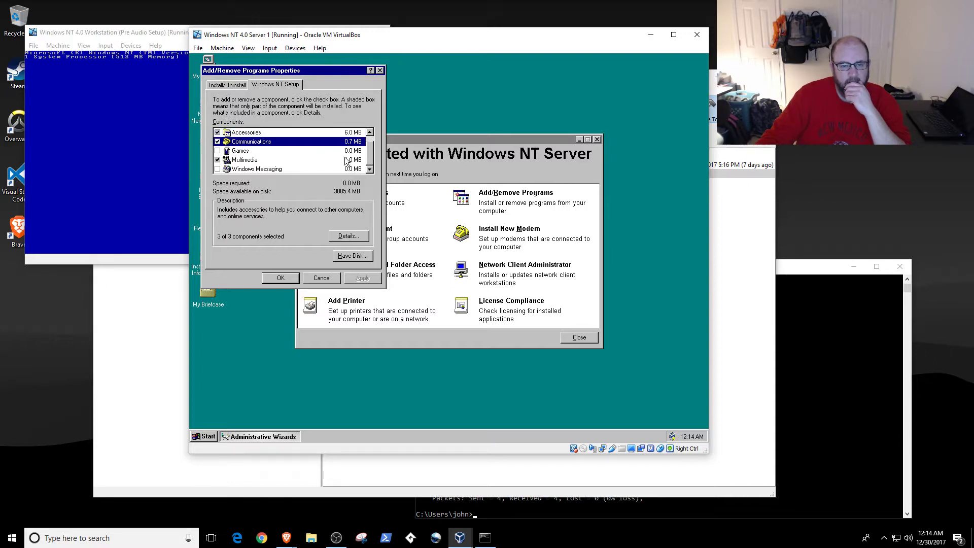
pyautogui.click(348, 237)
pyautogui.click(359, 262)
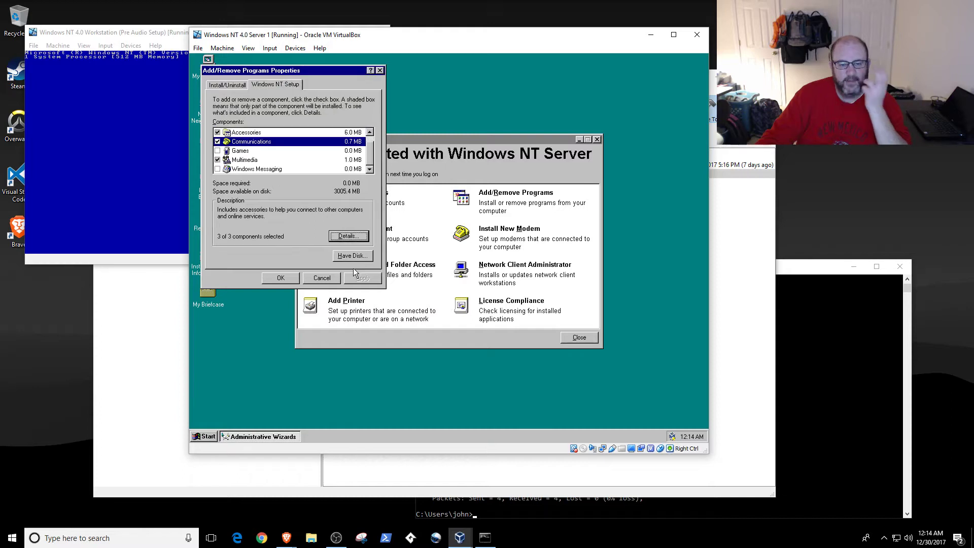
pyautogui.click(321, 278)
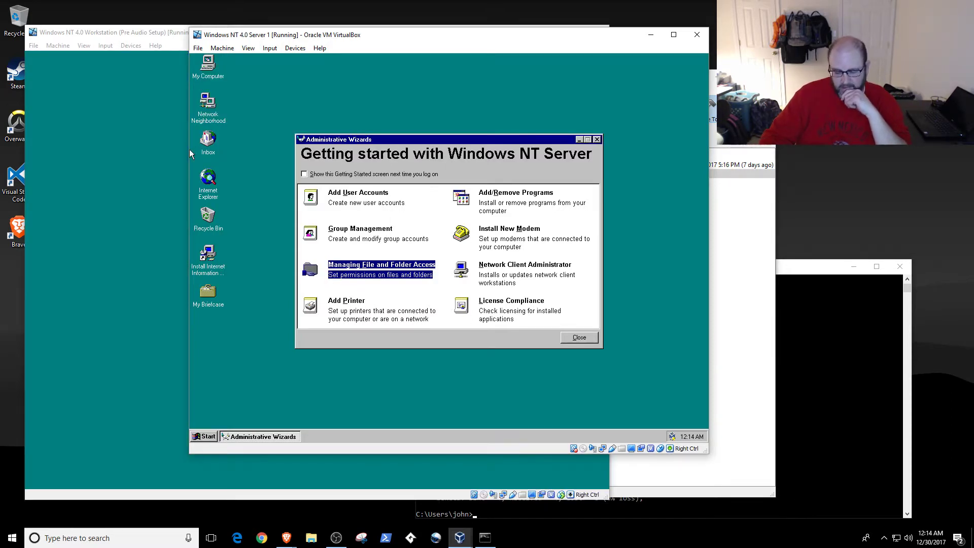
pyautogui.click(169, 213)
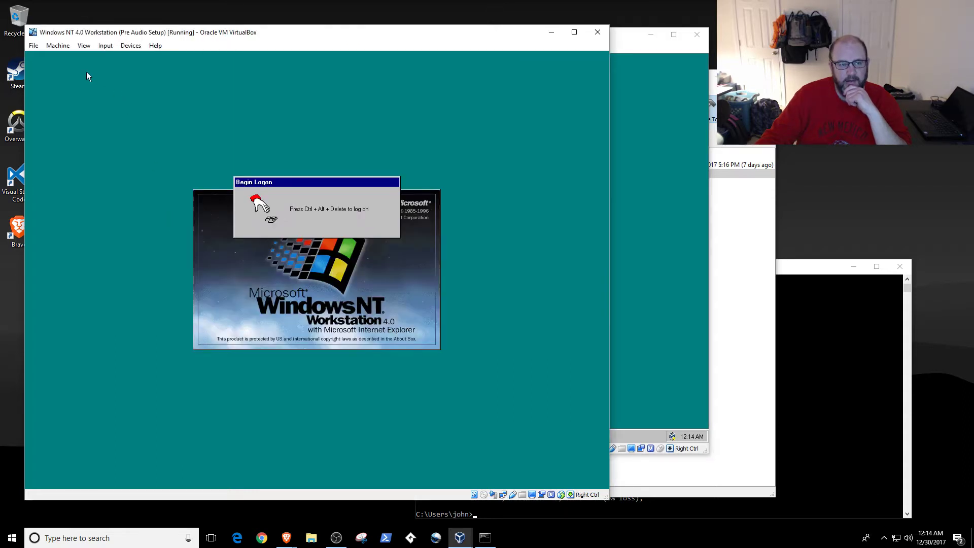
# Send Ctrl-Alt-Del and log the Workstation on to the IMPALLOMENI domain with a user account
pyautogui.click(35, 46)
pyautogui.moveTo(104, 51)
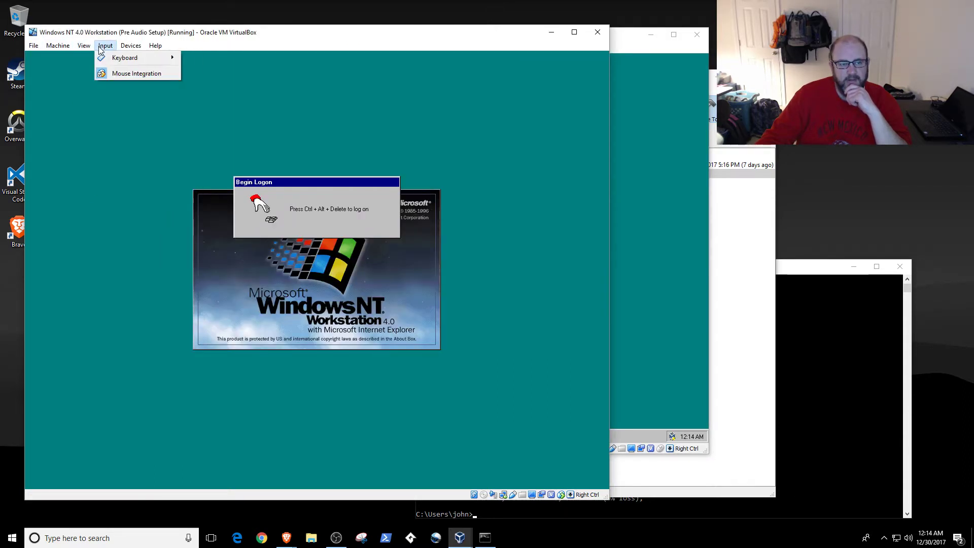
pyautogui.click(211, 71)
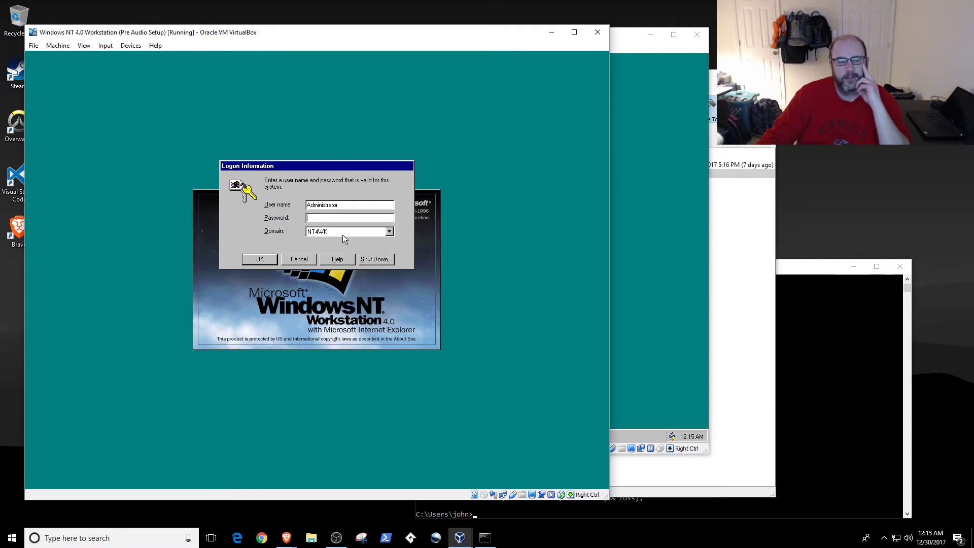
pyautogui.click(320, 234)
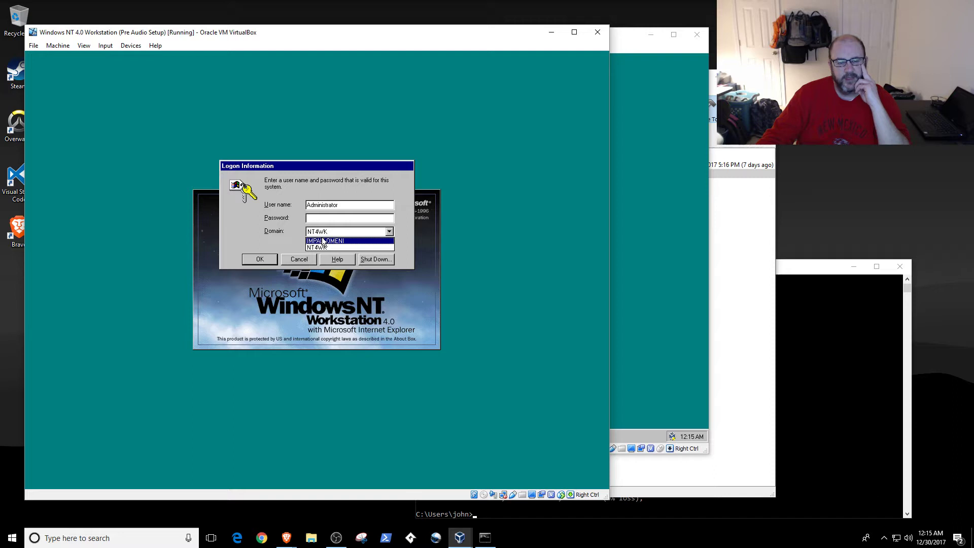
pyautogui.click(322, 240)
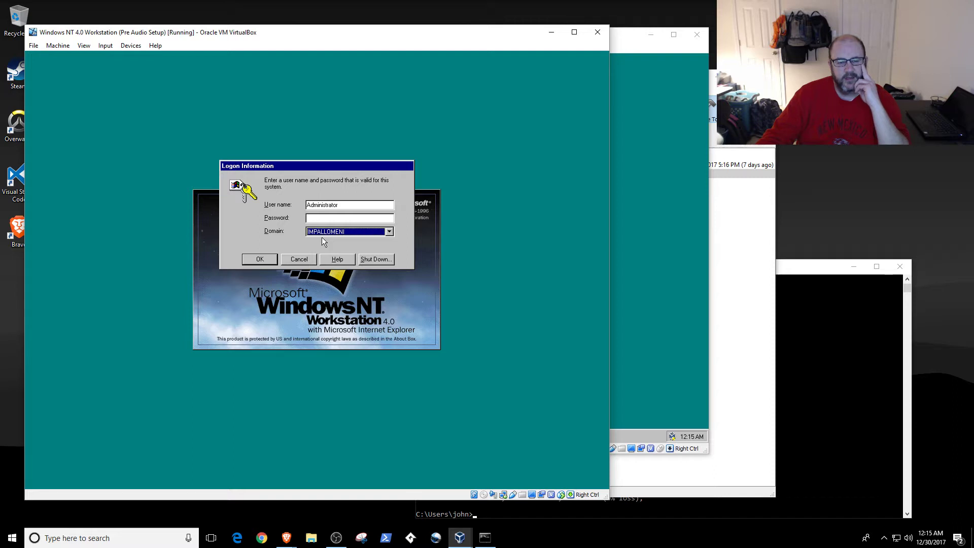
pyautogui.doubleClick(336, 204)
pyautogui.write('john')
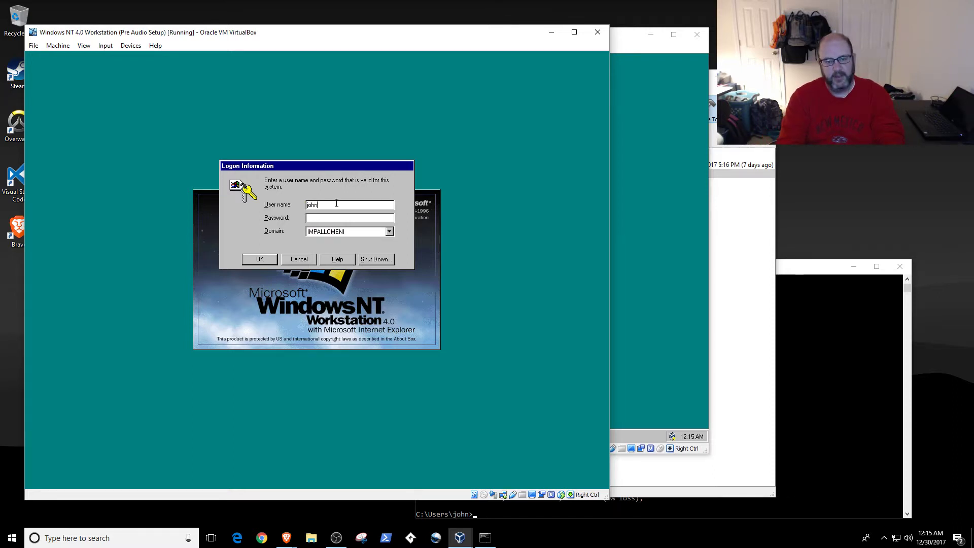
pyautogui.press('Tab')
pyautogui.write('**')
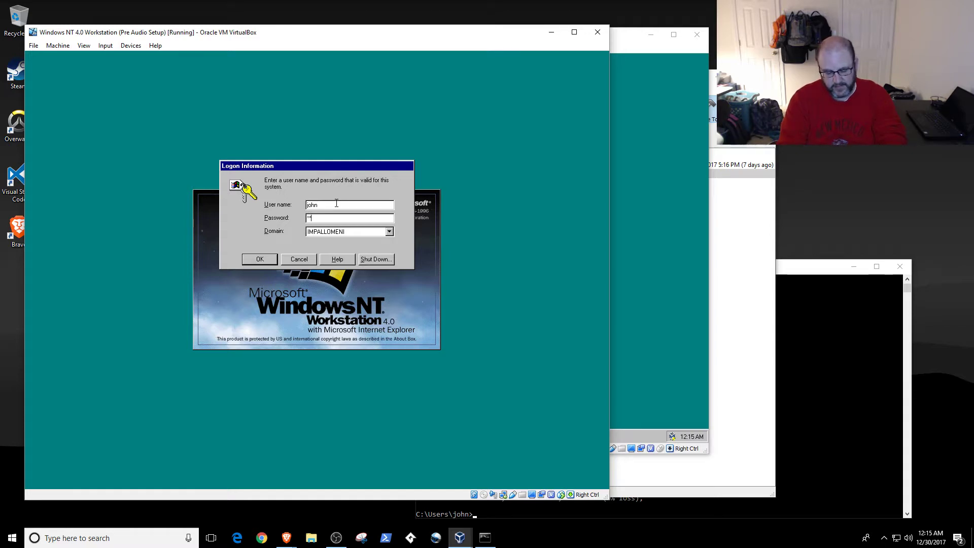
pyautogui.press('Return')
pyautogui.click(406, 272)
pyautogui.click(628, 262)
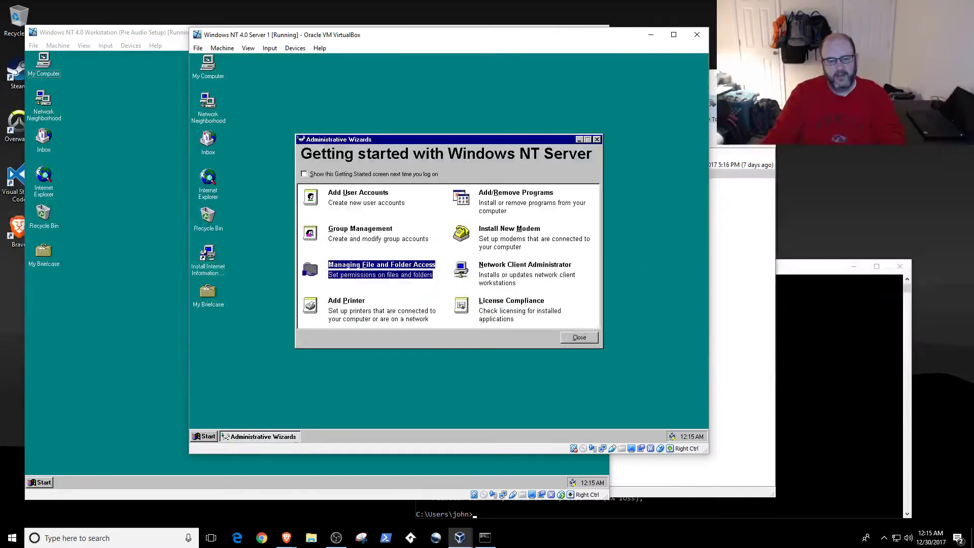
# Launch Event Viewer from Administrative Tools (Common) and view the empty Security log
pyautogui.click(206, 436)
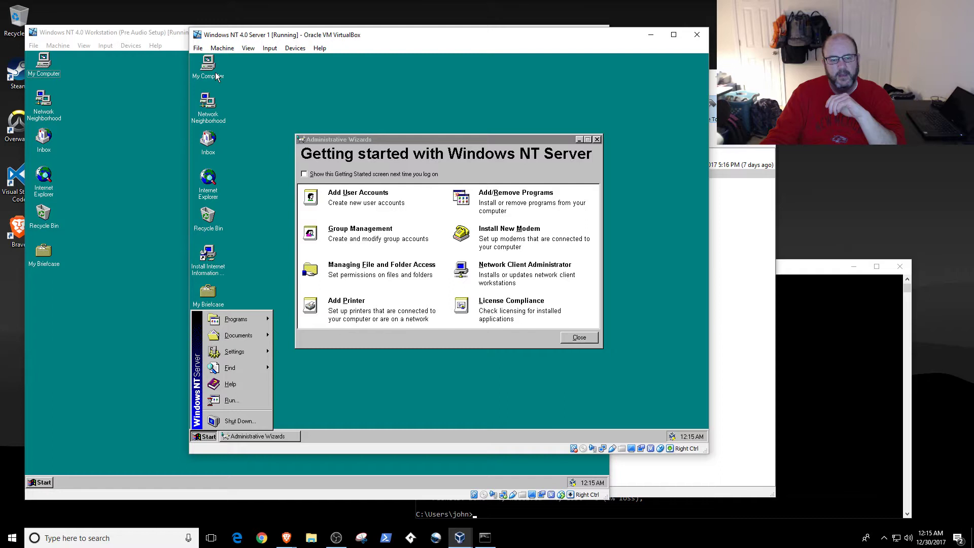
pyautogui.moveTo(249, 327)
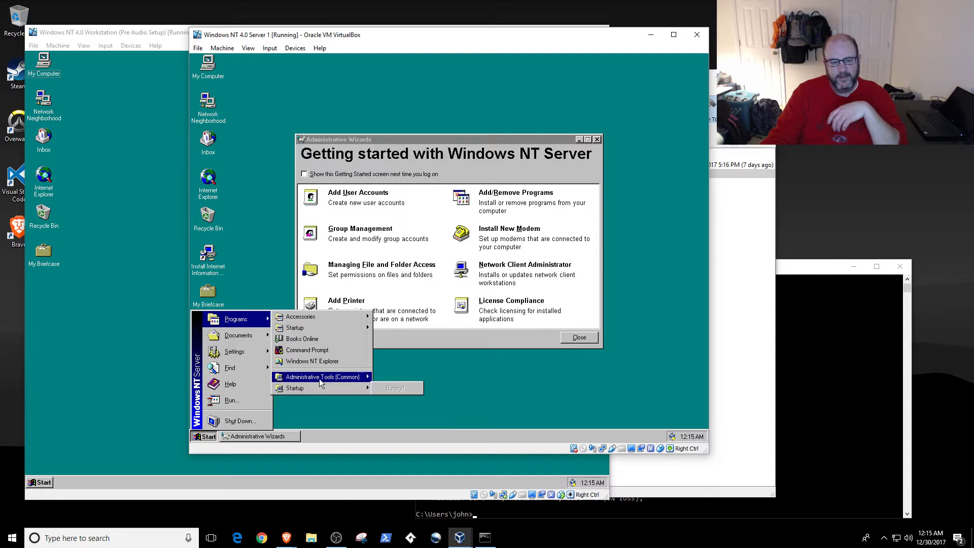
pyautogui.moveTo(320, 380)
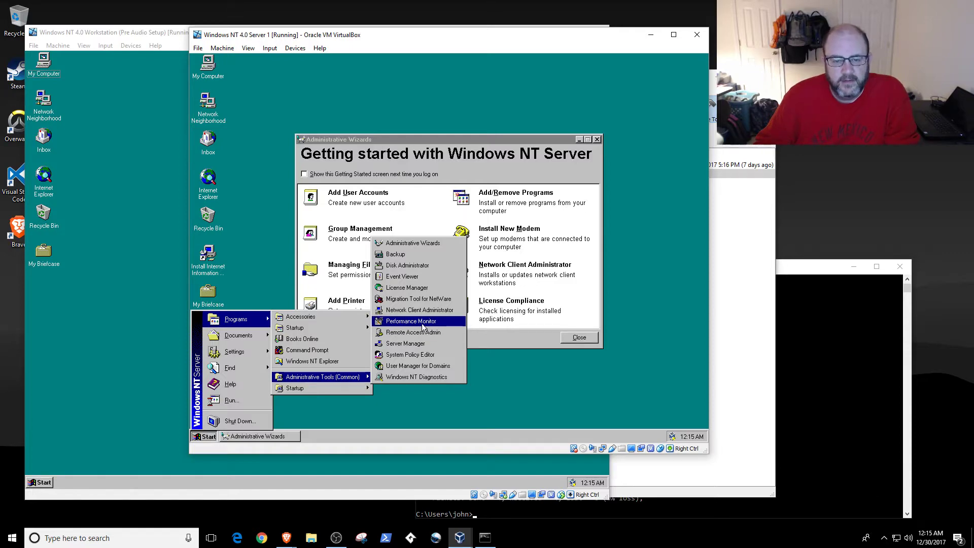
pyautogui.click(419, 276)
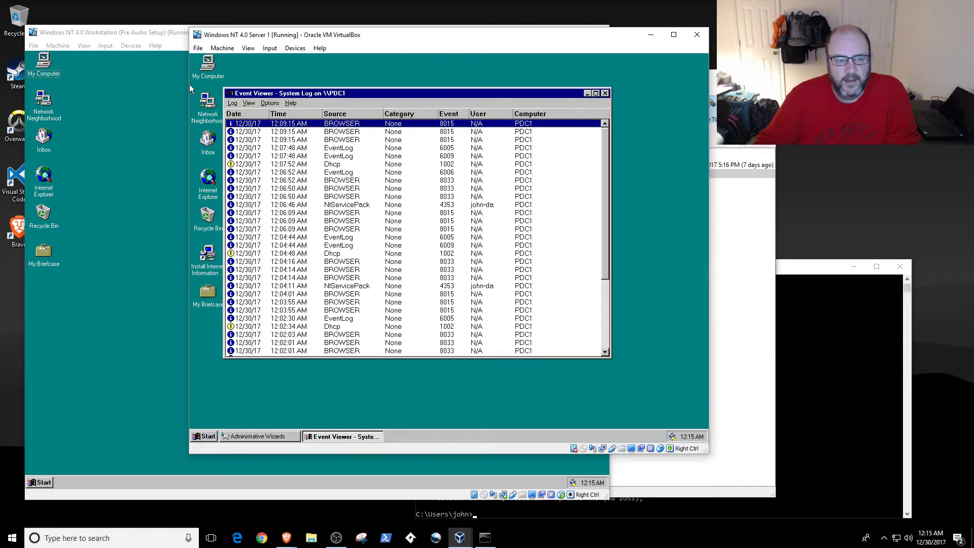
pyautogui.click(230, 105)
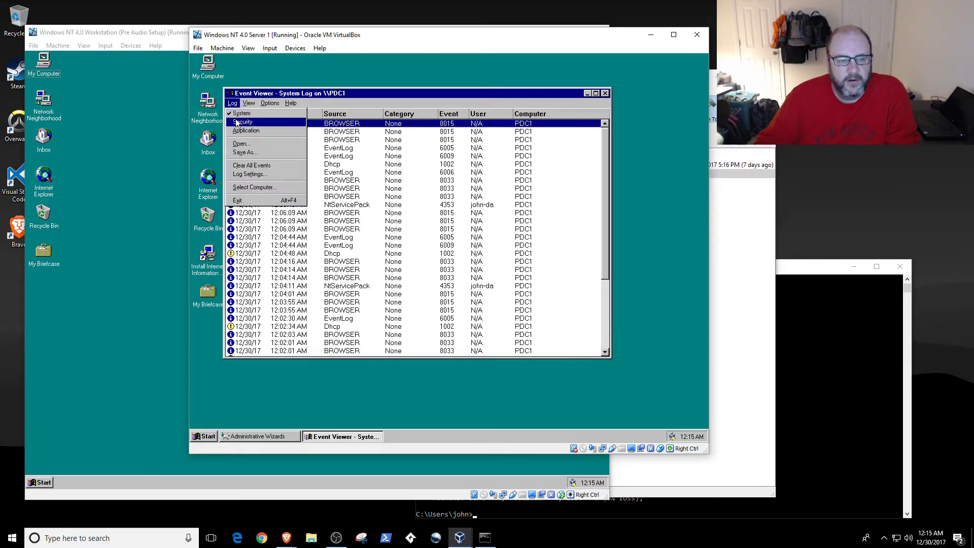
pyautogui.click(243, 122)
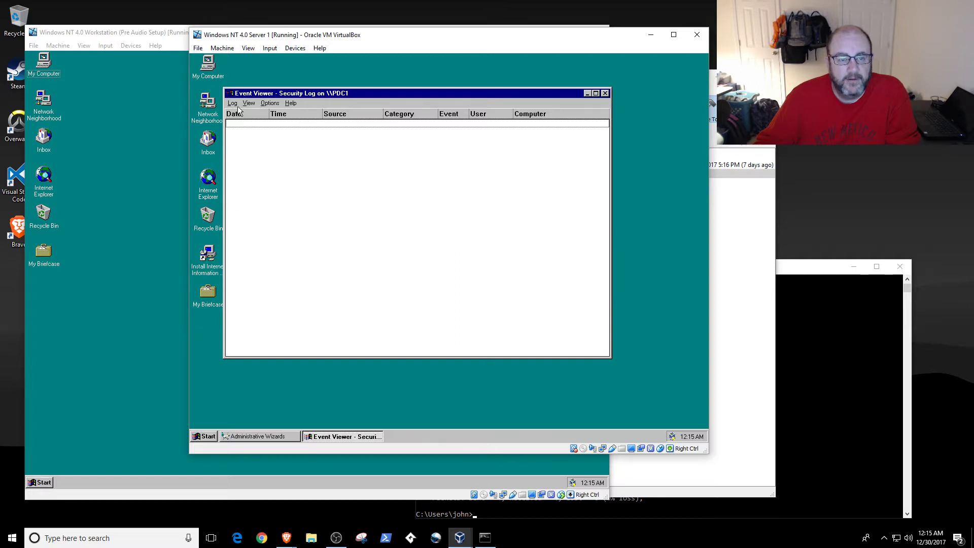
pyautogui.click(235, 104)
pyautogui.click(293, 244)
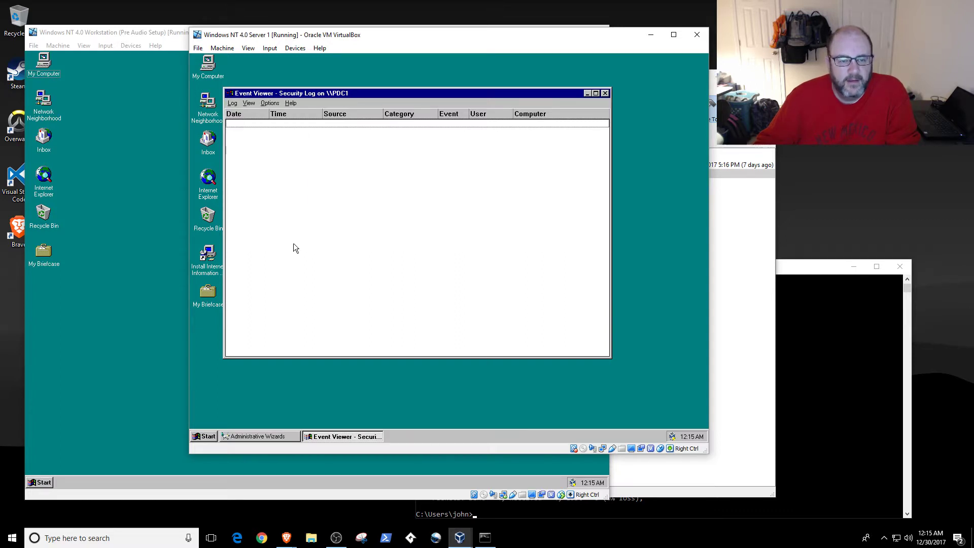
# Switch to the empty Application log and review the Security log settings without saving
pyautogui.click(238, 101)
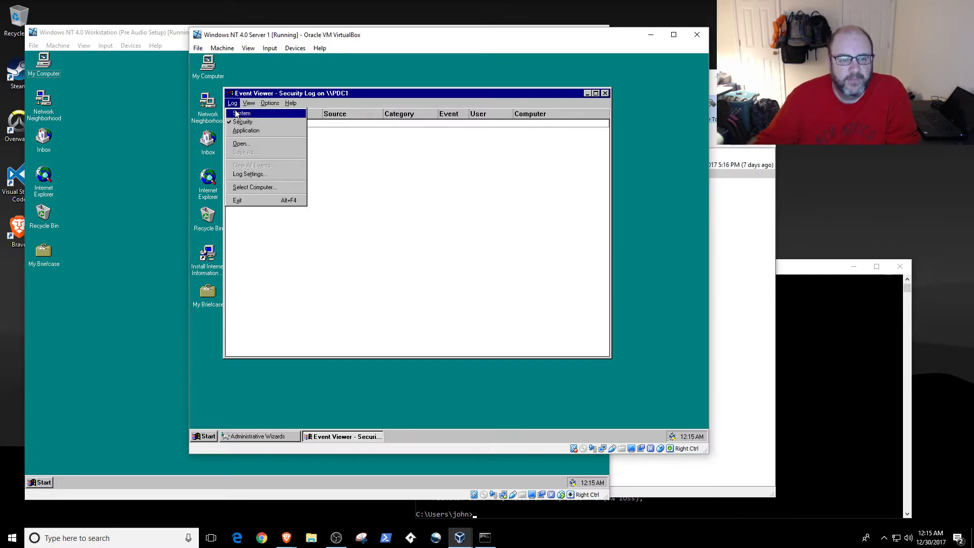
pyautogui.click(245, 130)
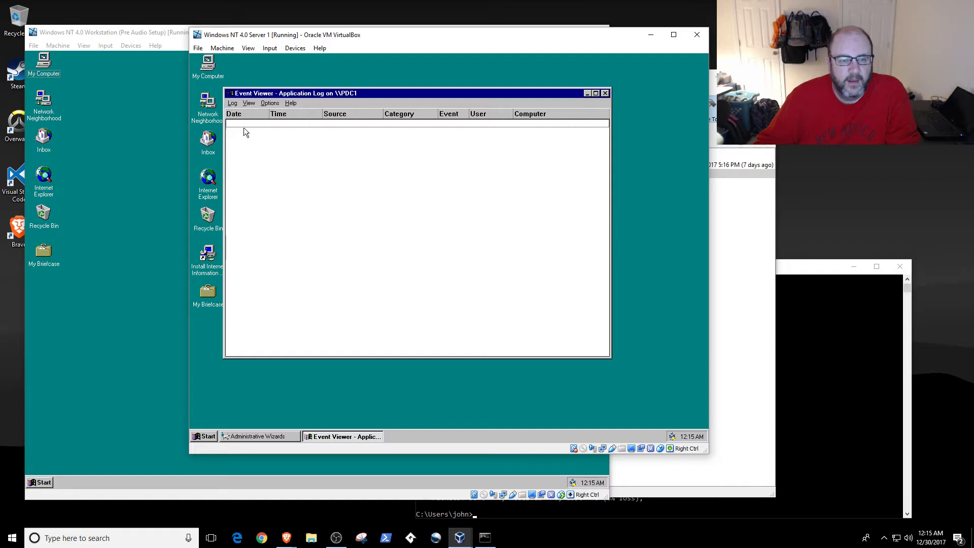
pyautogui.click(235, 104)
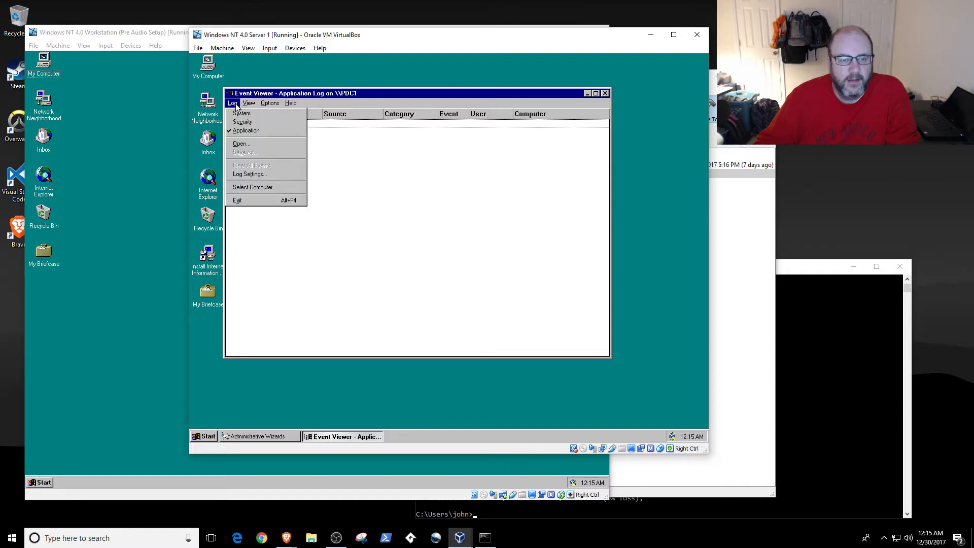
pyautogui.click(251, 174)
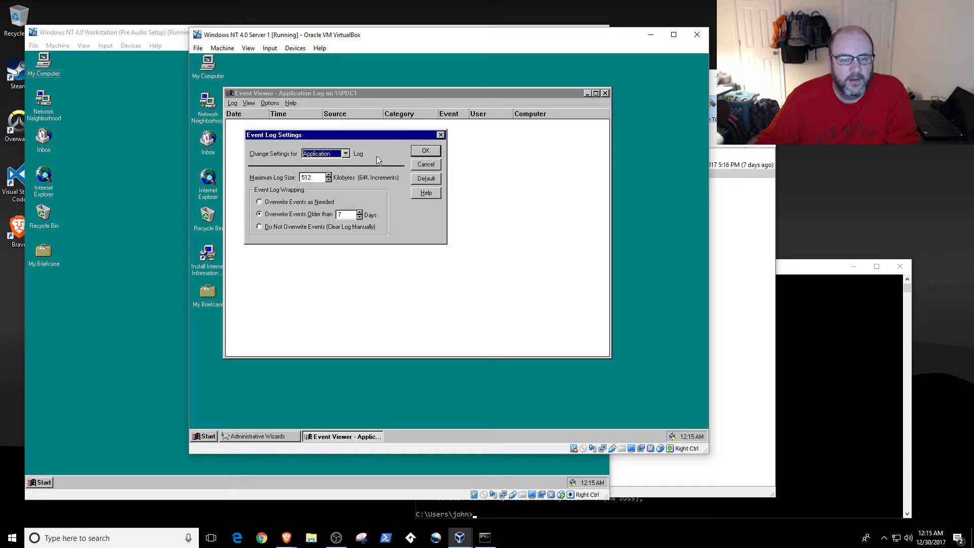
pyautogui.click(343, 154)
pyautogui.click(339, 169)
pyautogui.click(432, 164)
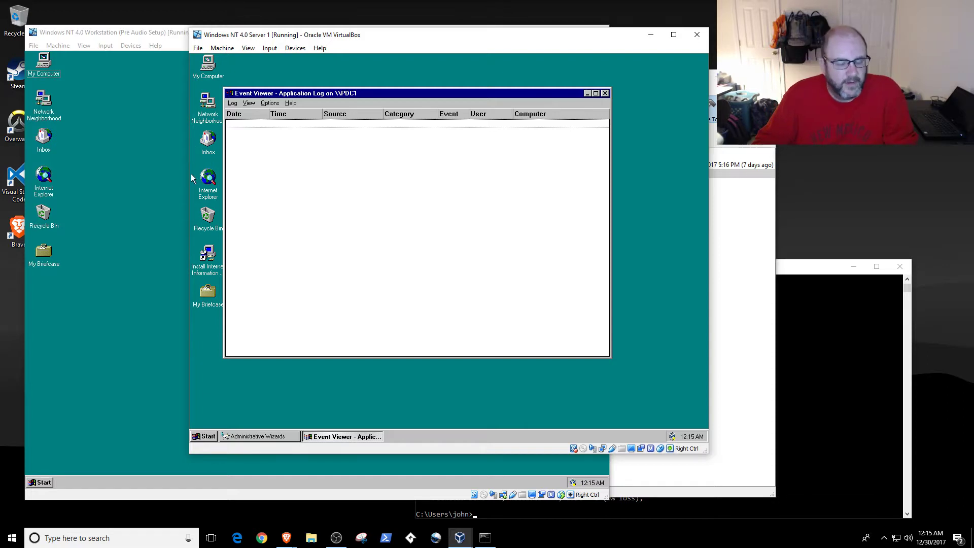
# On the Workstation, open a command prompt and run whoami
pyautogui.click(87, 258)
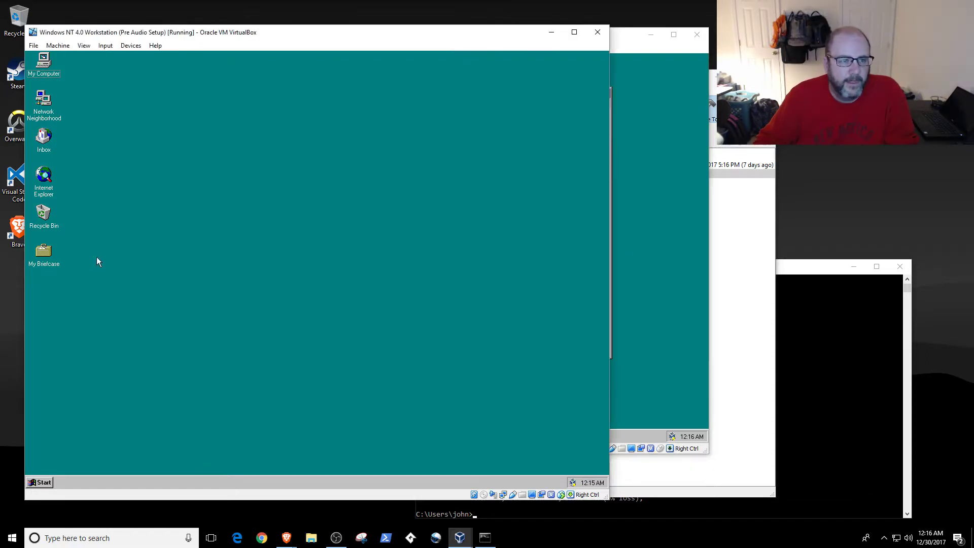
pyautogui.click(44, 477)
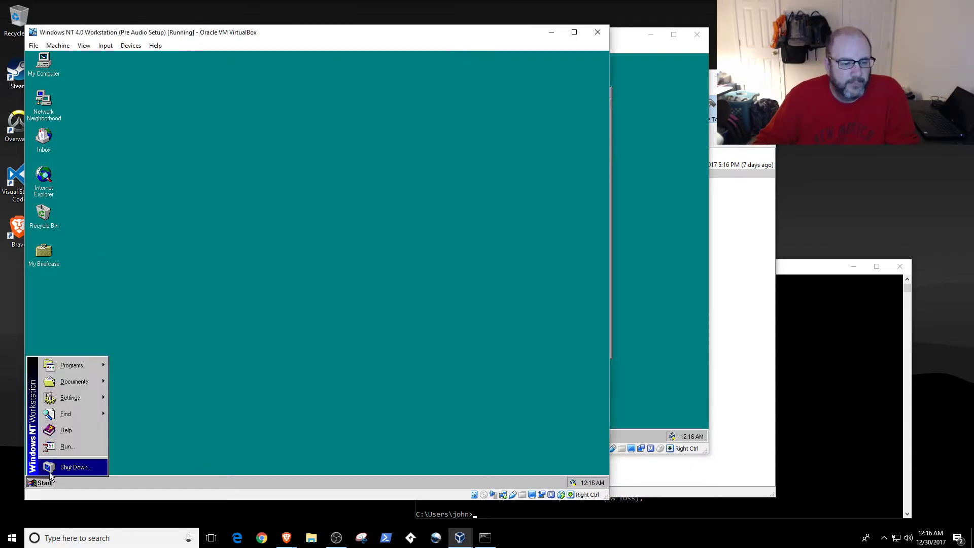
pyautogui.click(96, 445)
pyautogui.click(45, 481)
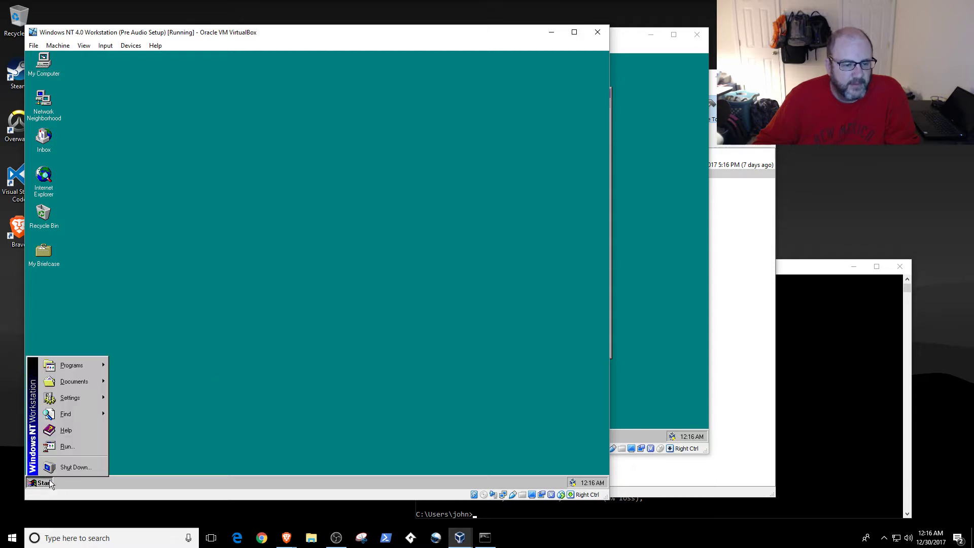
pyautogui.click(71, 447)
pyautogui.write('cmd')
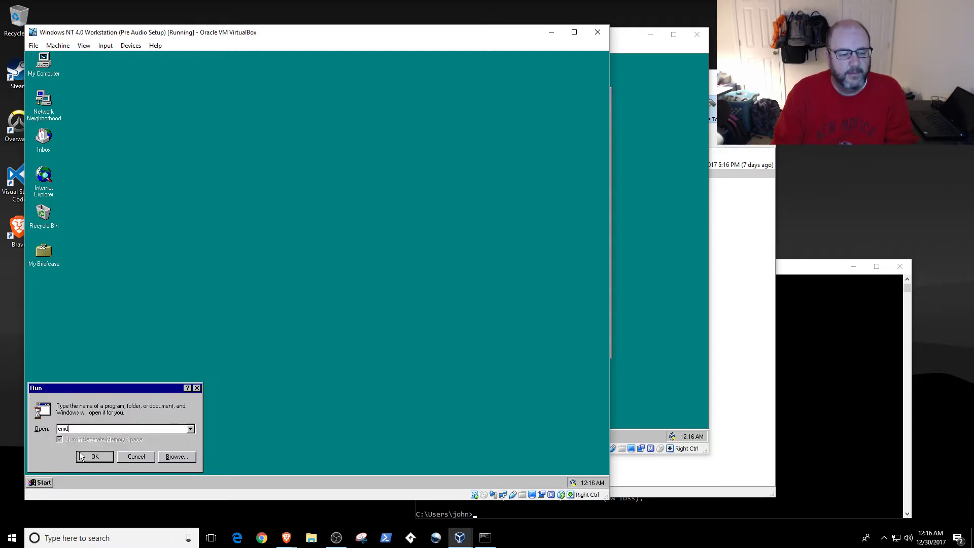
pyautogui.press('Return')
pyautogui.write('whoami')
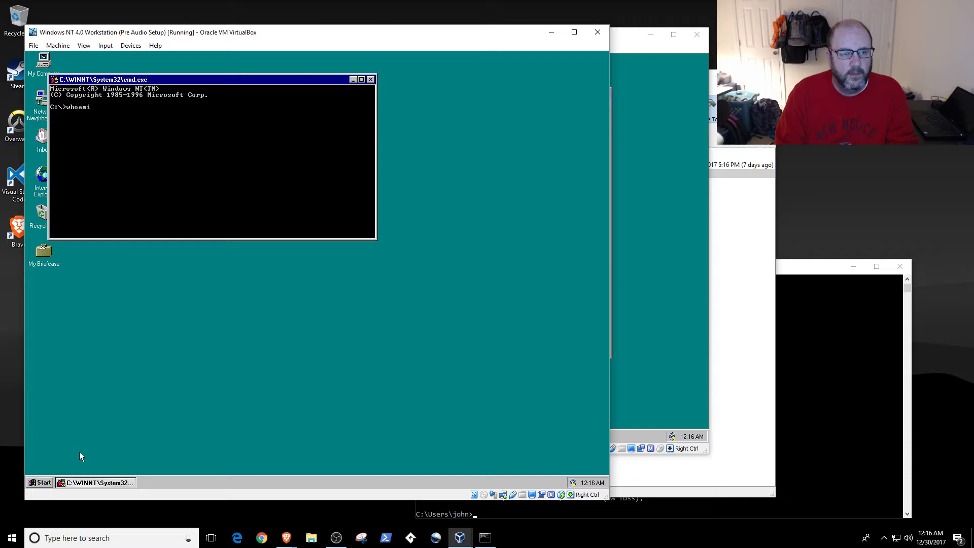
pyautogui.press('Return')
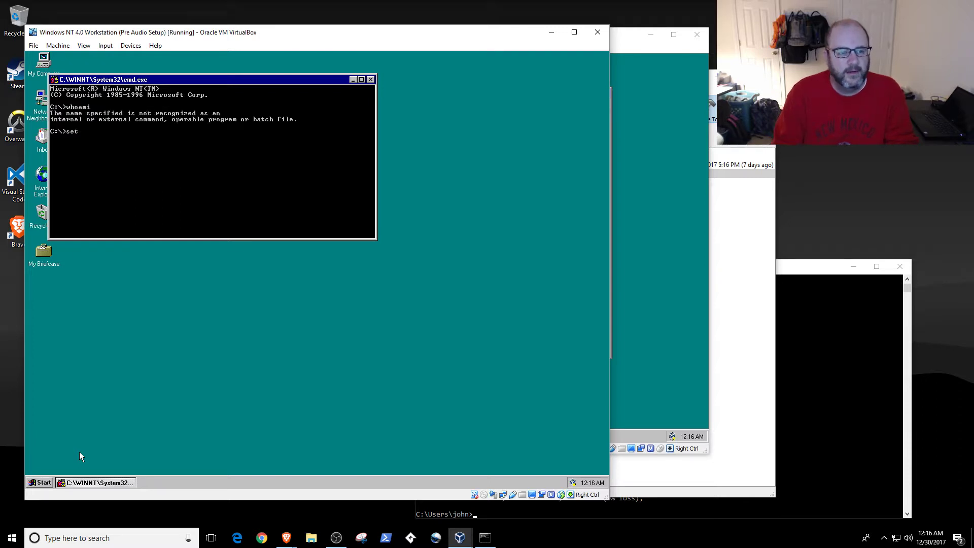
# List the logon server, confirming LOGONSERVER=\\PDC1, and move the console aside
pyautogui.press('Return')
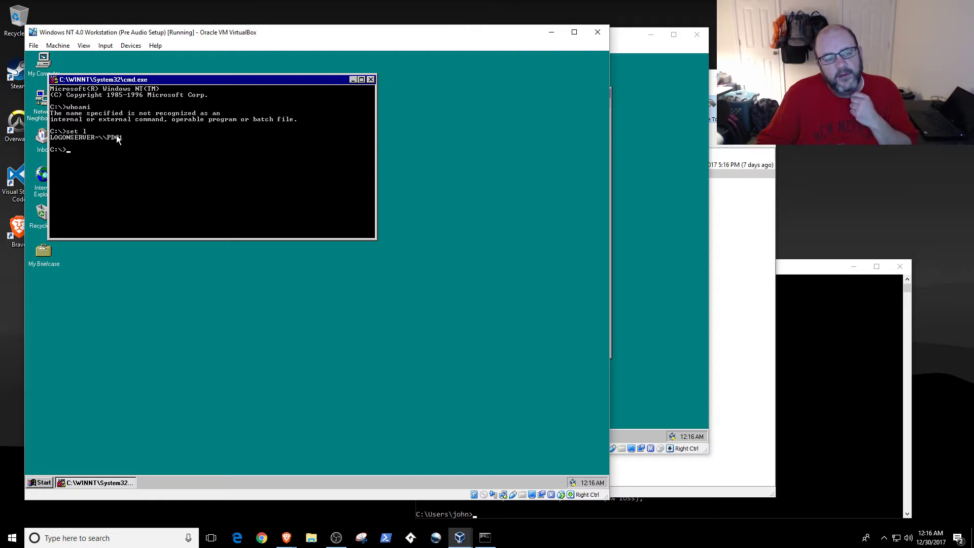
pyautogui.moveTo(151, 83); pyautogui.dragTo(201, 177)
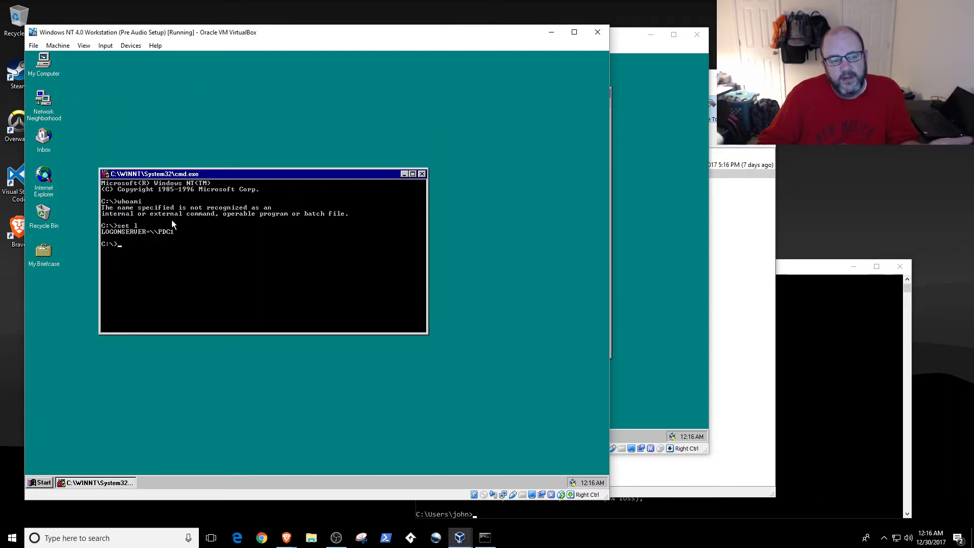
pyautogui.click(39, 483)
pyautogui.moveTo(65, 374)
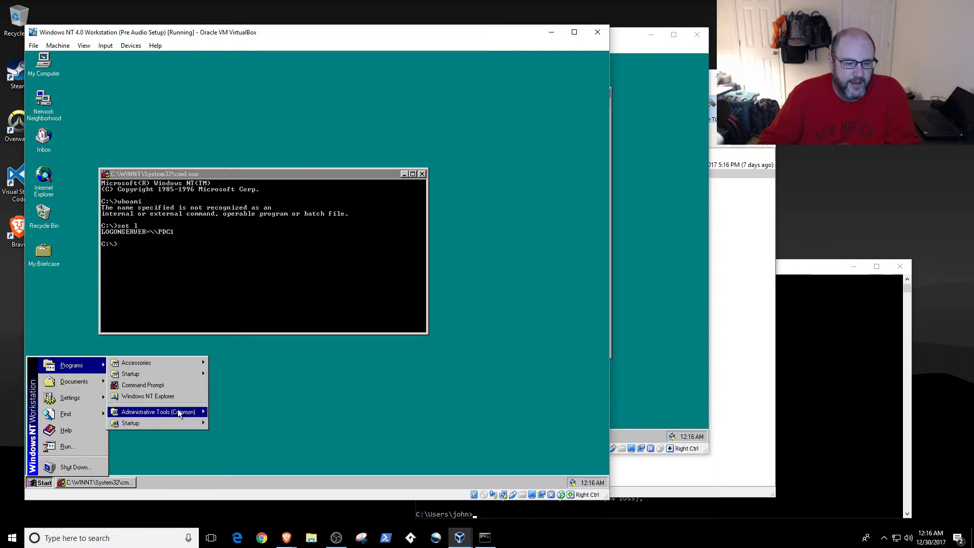
# Try the Workstation's Security log in Event Viewer, dismiss the privilege error, and exit
pyautogui.moveTo(186, 411)
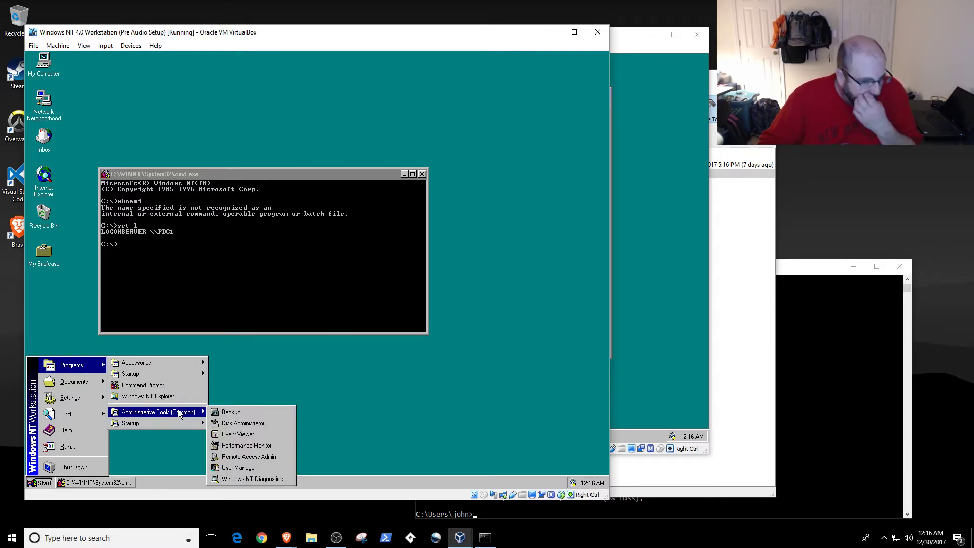
pyautogui.click(231, 432)
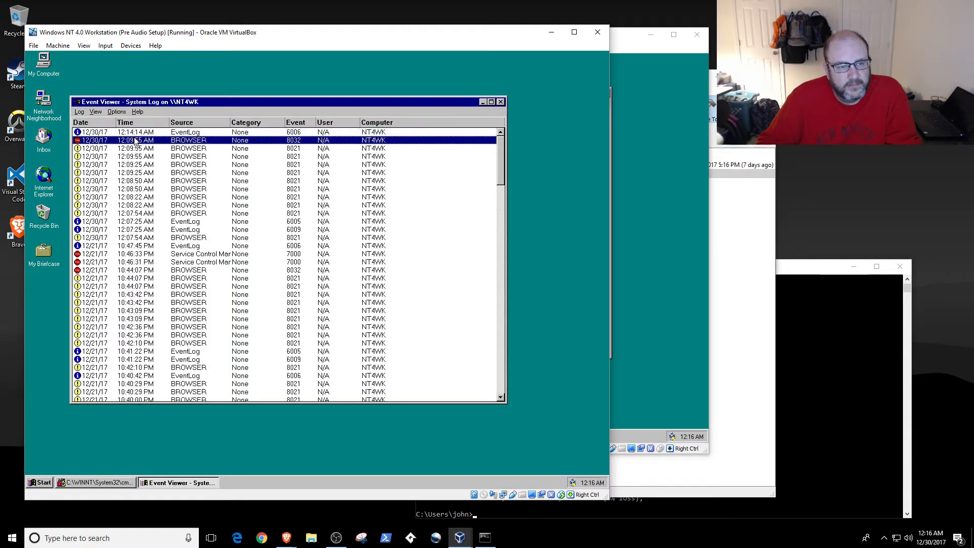
pyautogui.click(79, 112)
pyautogui.click(81, 131)
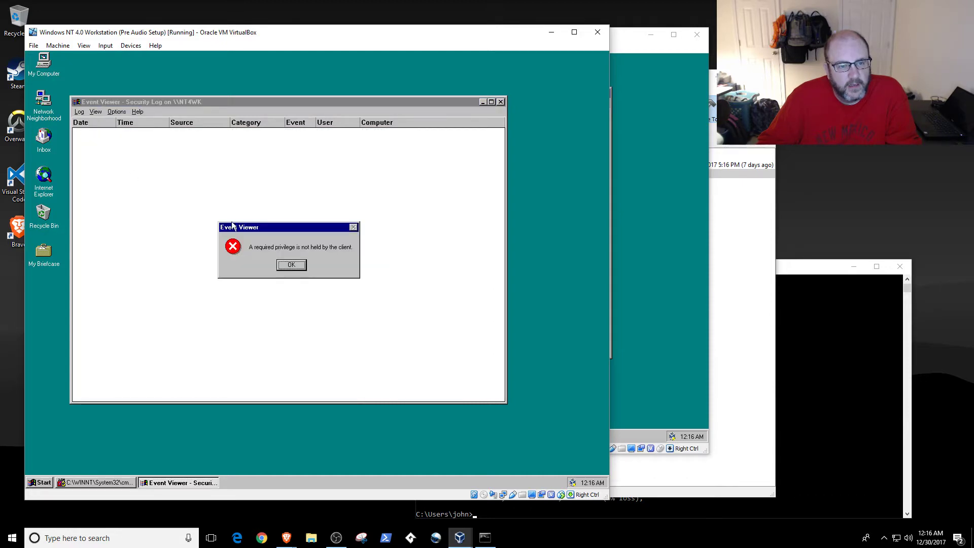
pyautogui.click(284, 264)
pyautogui.click(79, 112)
pyautogui.click(84, 154)
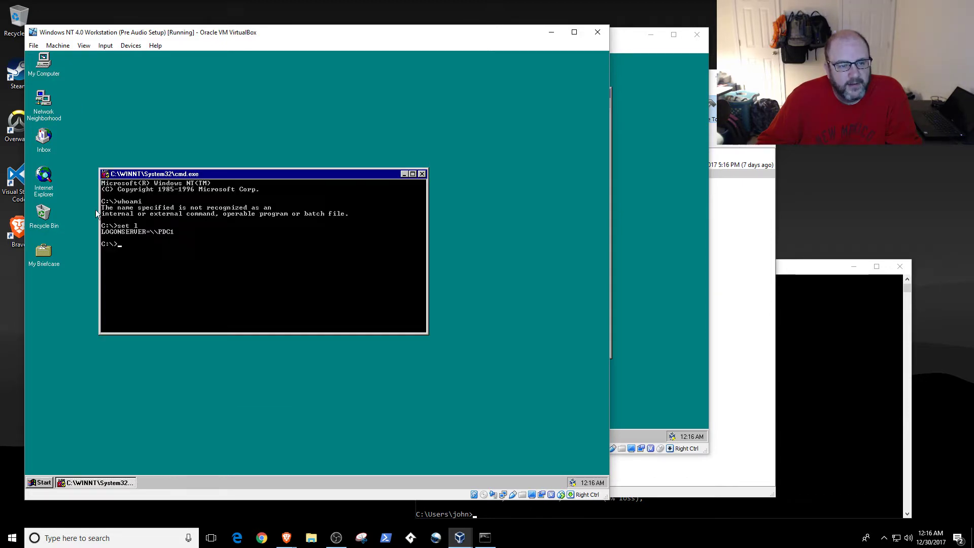
pyautogui.click(44, 483)
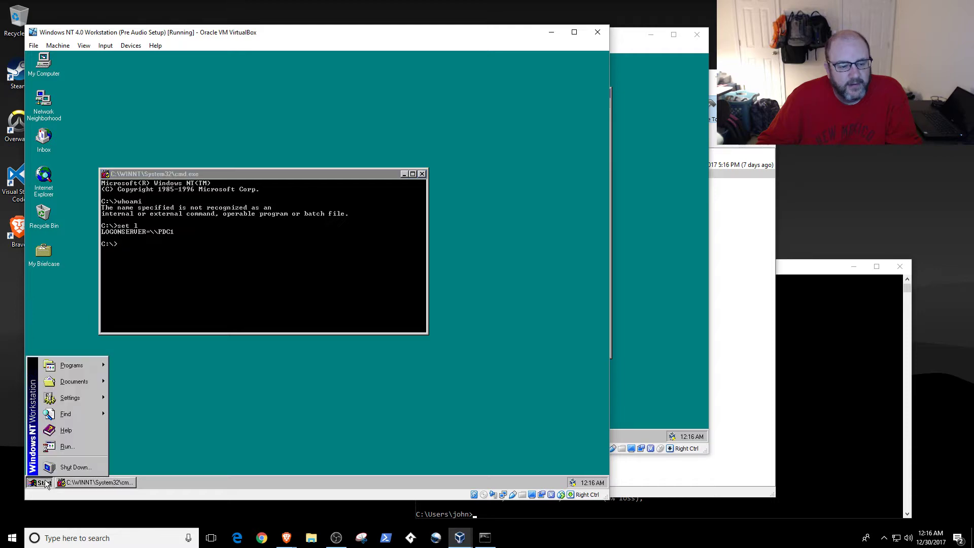
# Log off the NT workstation so that a different user can log on
pyautogui.click(72, 471)
pyautogui.click(279, 275)
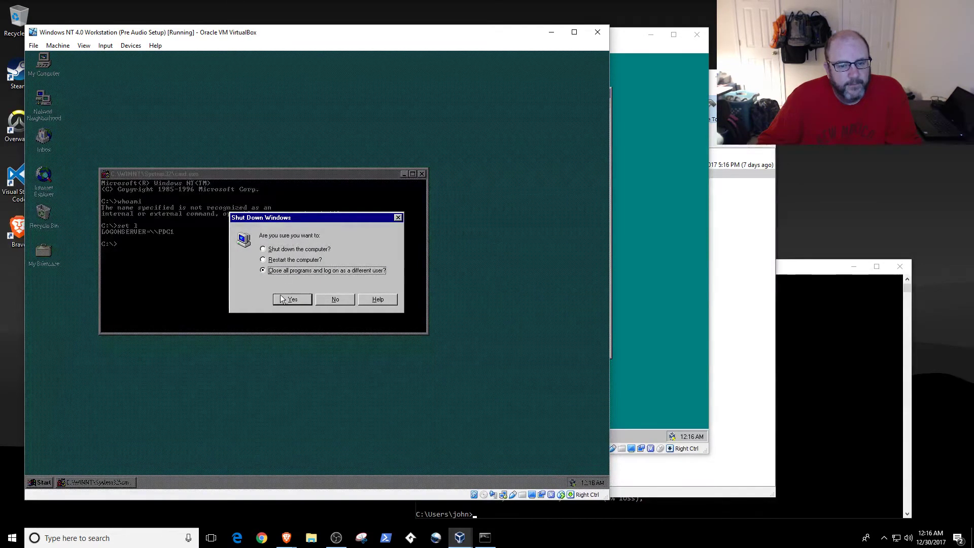
pyautogui.click(281, 299)
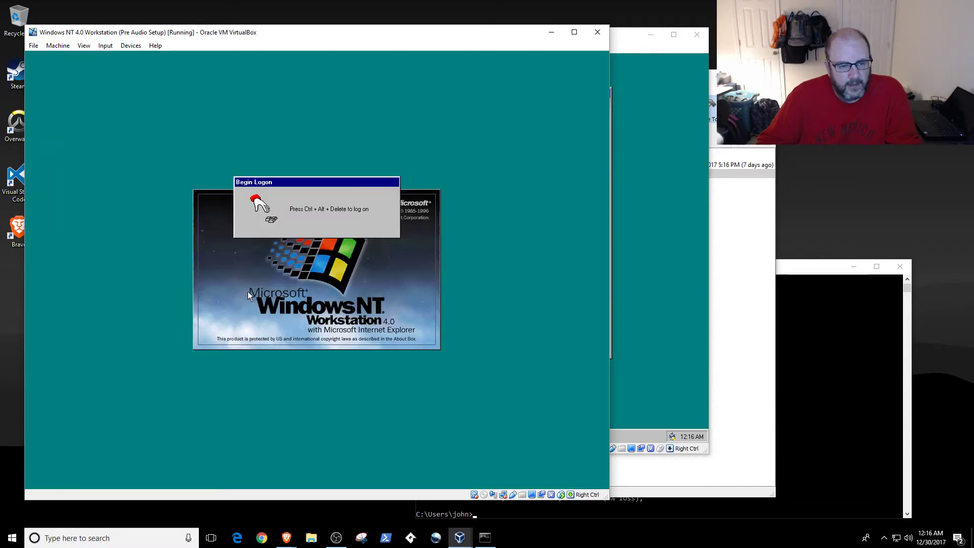
# Send Ctrl+Alt+Del to the guest and enter a different domain account's user name and password
pyautogui.click(105, 46)
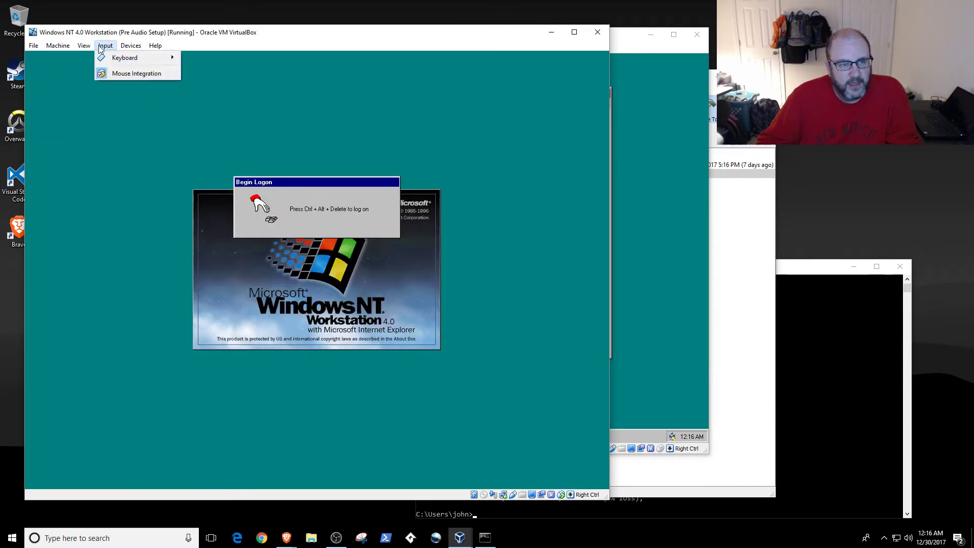
pyautogui.moveTo(107, 58)
pyautogui.click(217, 75)
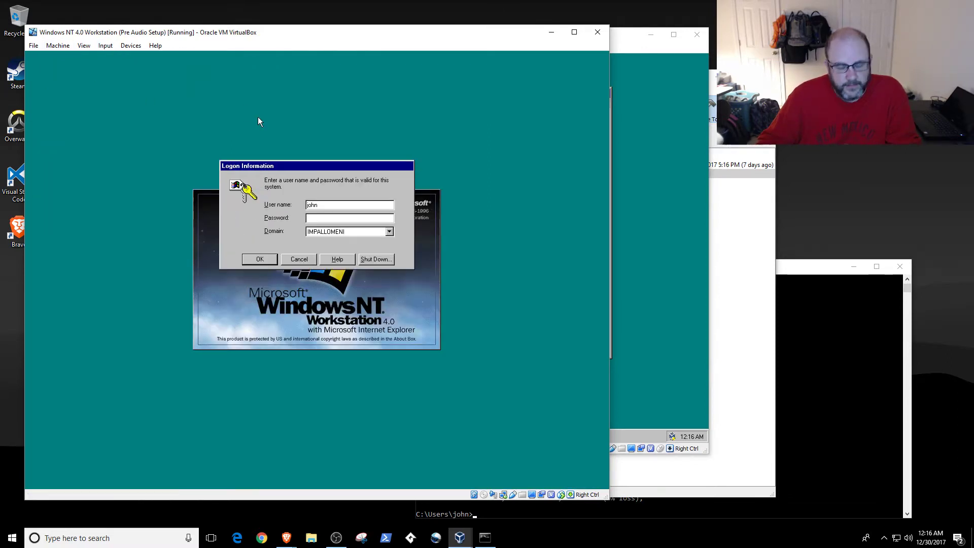
pyautogui.write('-da')
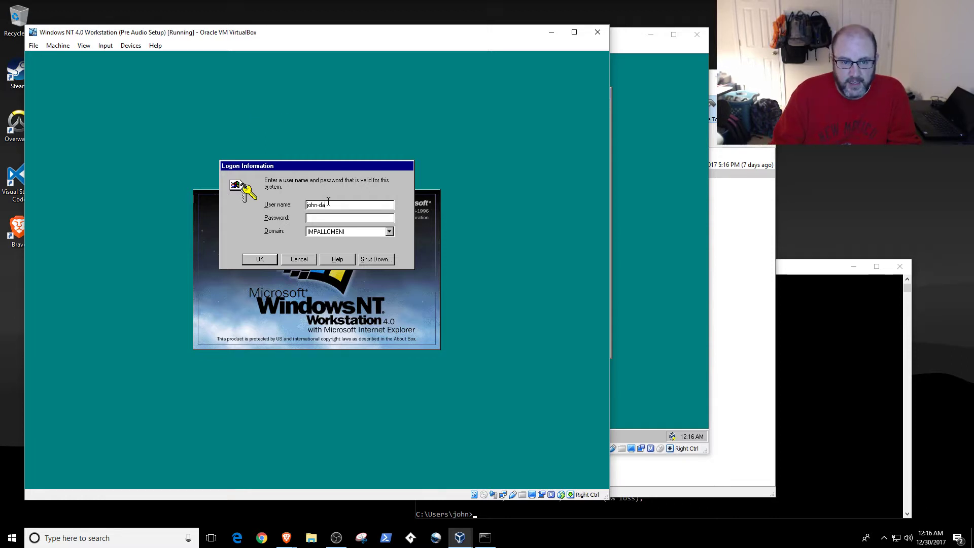
pyautogui.press('Tab')
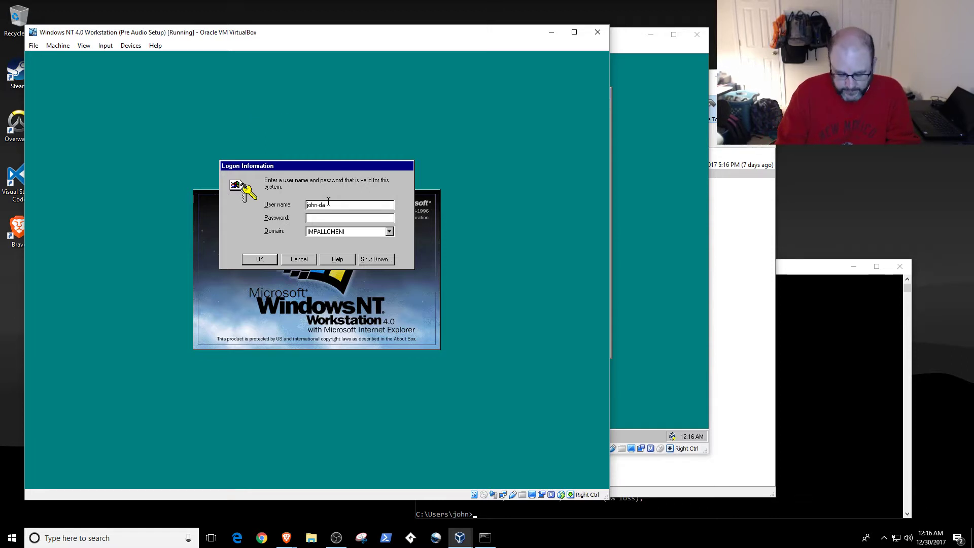
pyautogui.write('****')
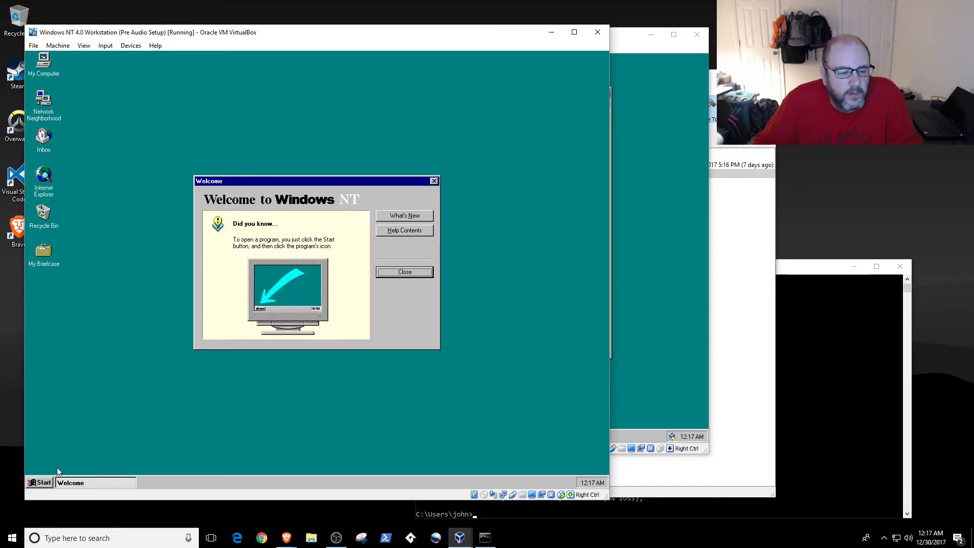
# Open My Computer and the C: drive, then move and enlarge the windows
pyautogui.click(41, 482)
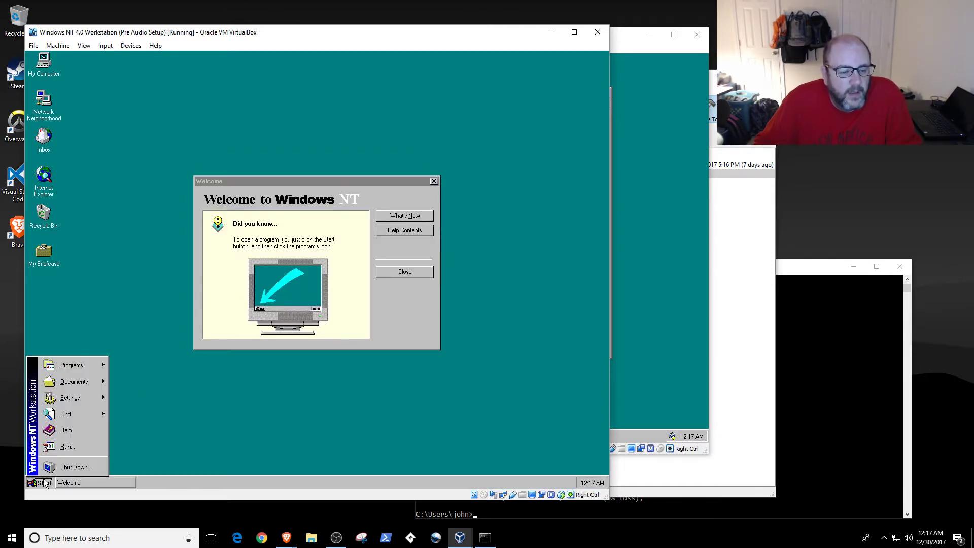
pyautogui.click(158, 345)
pyautogui.doubleClick(38, 61)
pyautogui.doubleClick(125, 165)
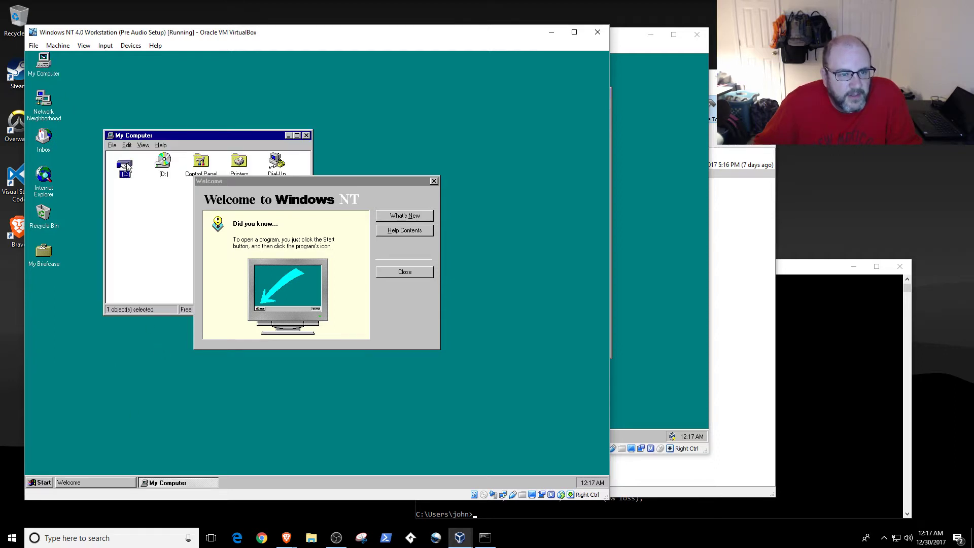
pyautogui.moveTo(178, 144); pyautogui.dragTo(120, 171)
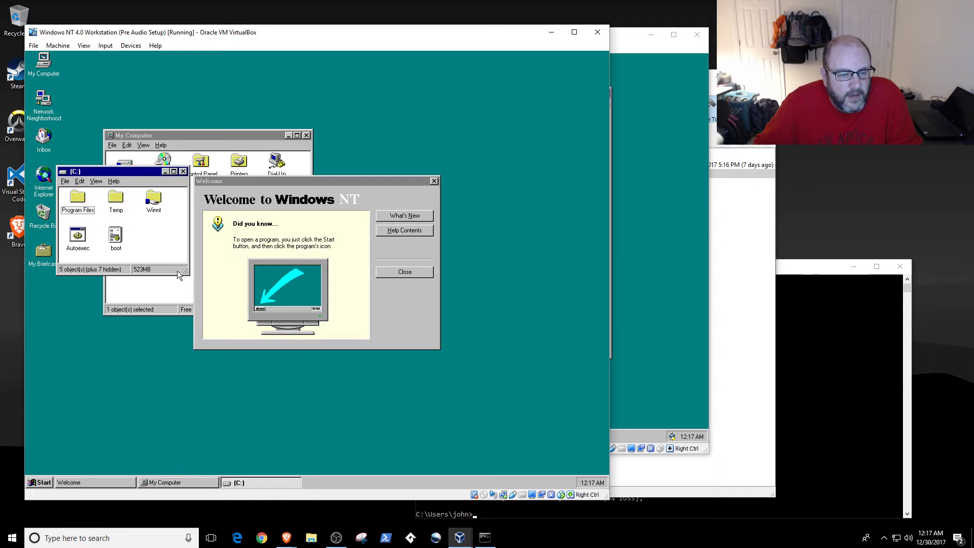
pyautogui.moveTo(182, 274); pyautogui.dragTo(267, 394)
pyautogui.moveTo(321, 188); pyautogui.dragTo(445, 213)
# Open Winnt > Profiles, close the Welcome window, and select each user profile folder
pyautogui.doubleClick(155, 202)
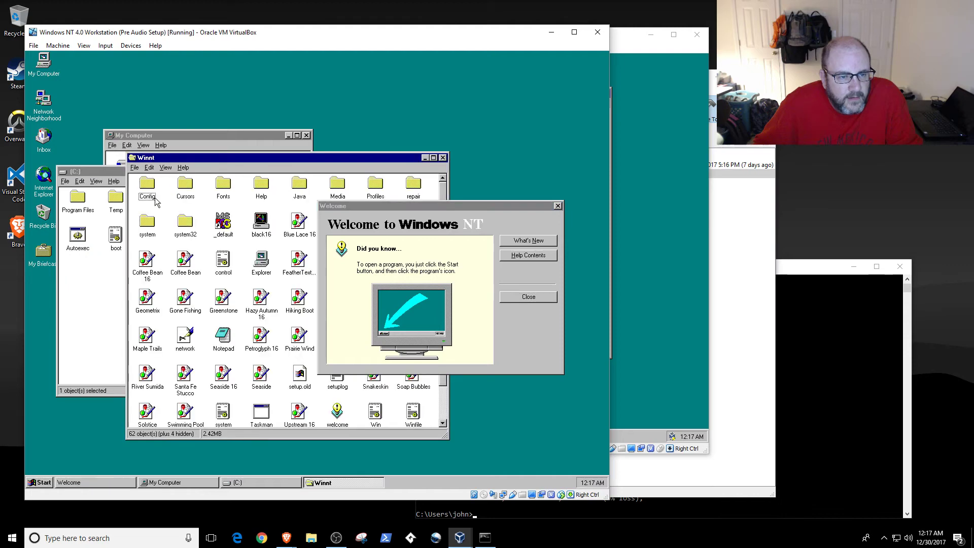
pyautogui.doubleClick(375, 187)
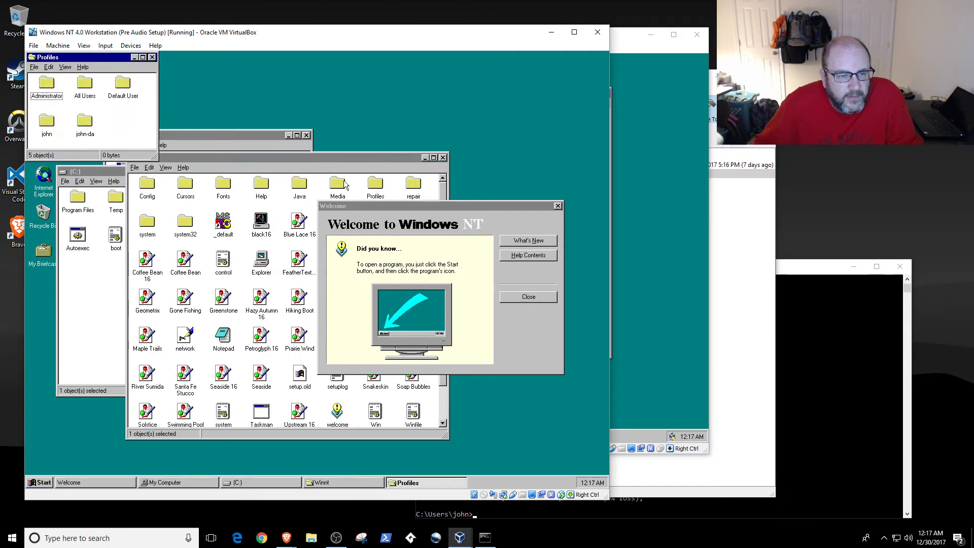
pyautogui.click(530, 298)
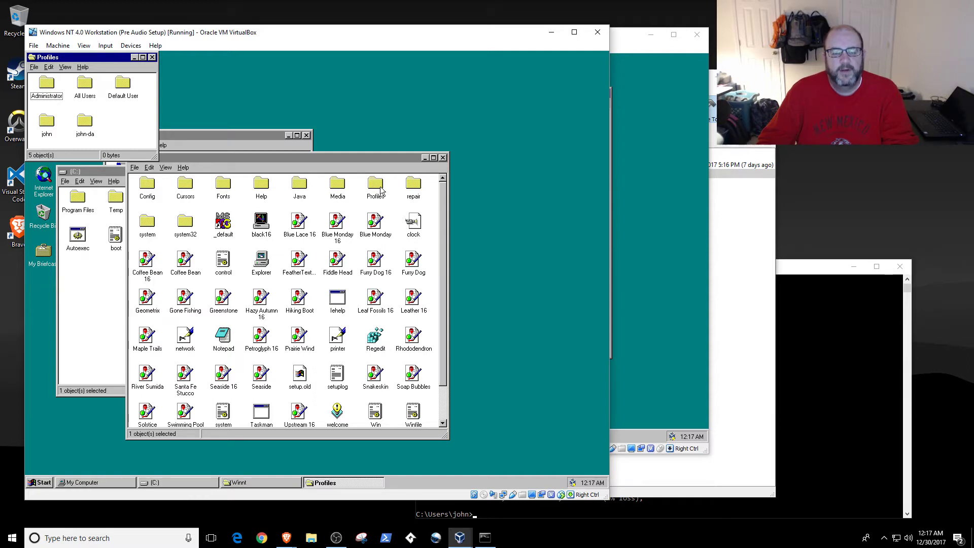
pyautogui.click(81, 89)
pyautogui.click(127, 87)
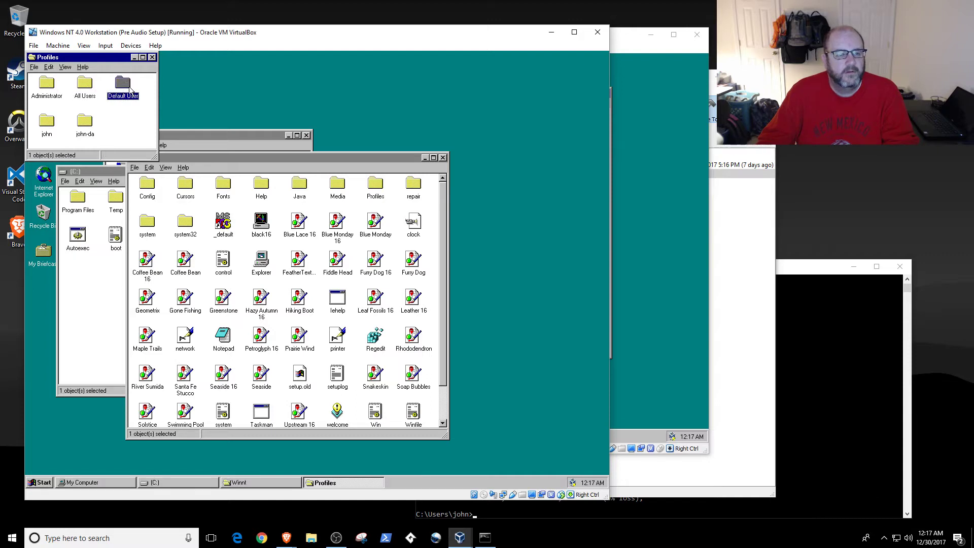
pyautogui.click(83, 126)
pyautogui.click(43, 120)
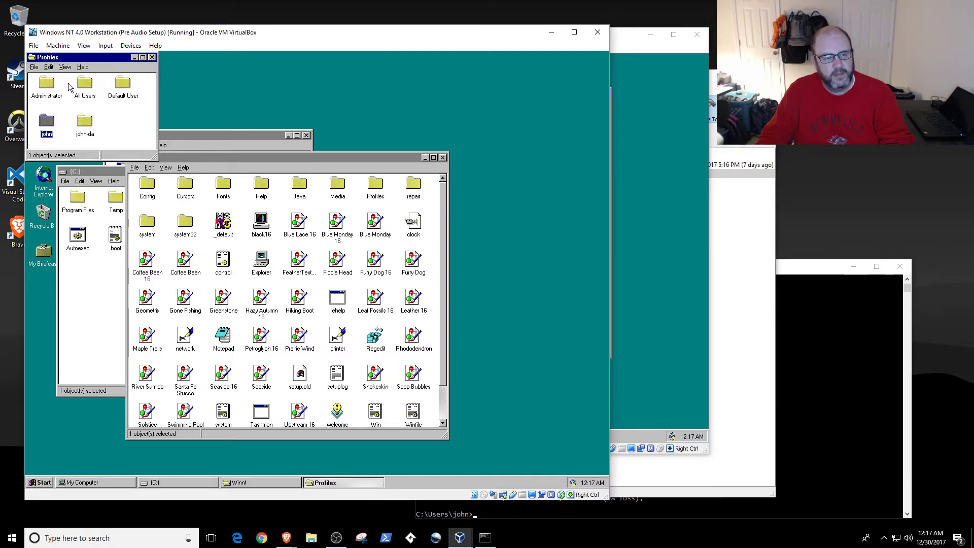
pyautogui.press('Up')
# Maximize the Profiles window, then close it
pyautogui.click(144, 57)
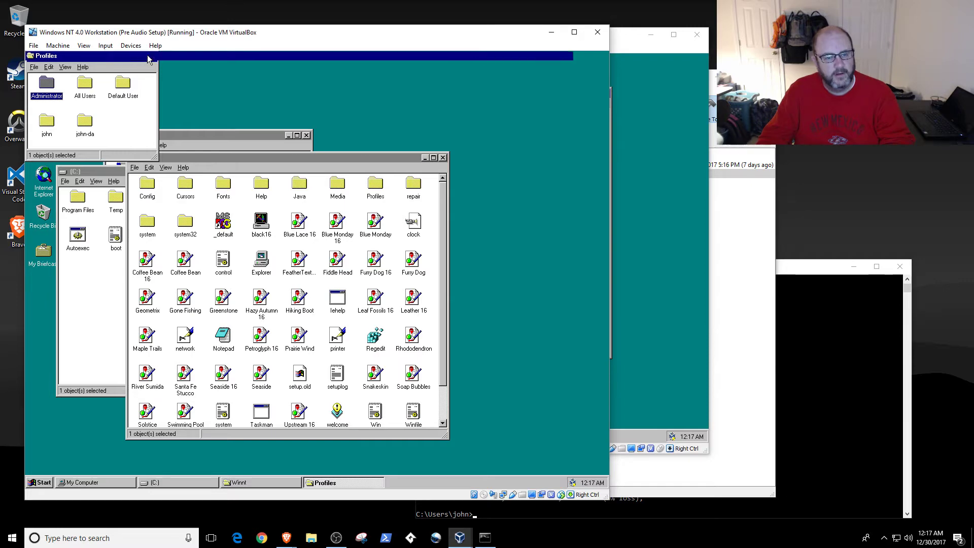
pyautogui.click(603, 54)
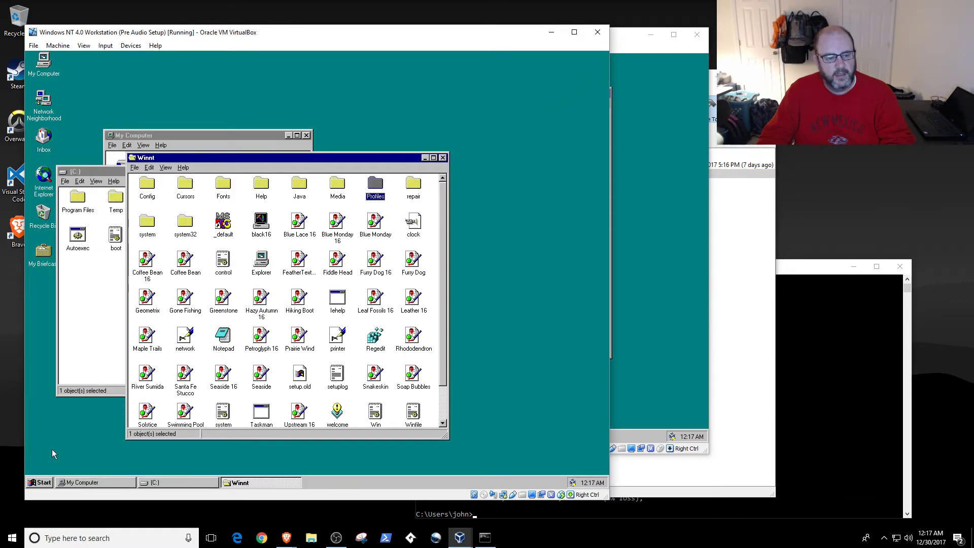
pyautogui.click(41, 482)
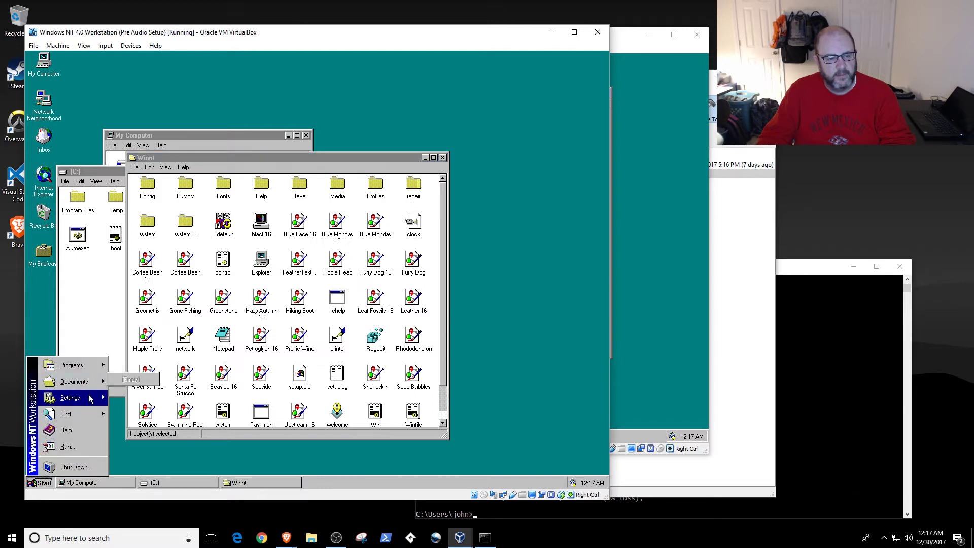
# Open Control Panel, then launch Event Viewer from the Start menu programs
pyautogui.moveTo(91, 398)
pyautogui.click(136, 395)
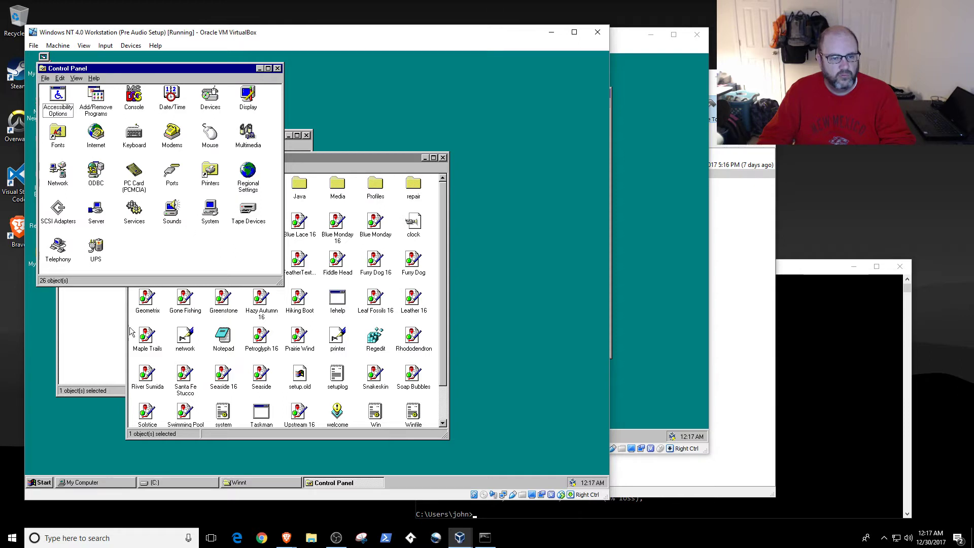
pyautogui.click(44, 481)
pyautogui.moveTo(76, 366)
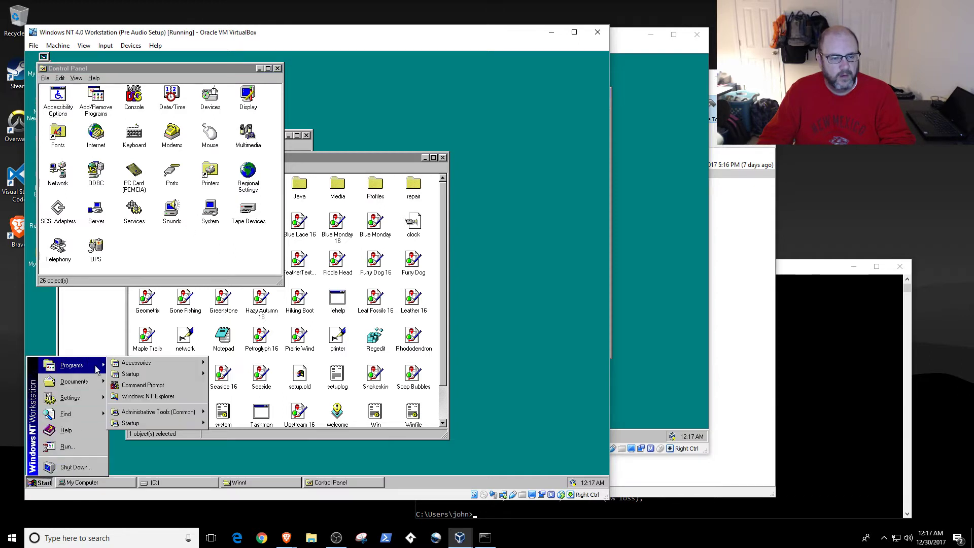
pyautogui.moveTo(157, 411)
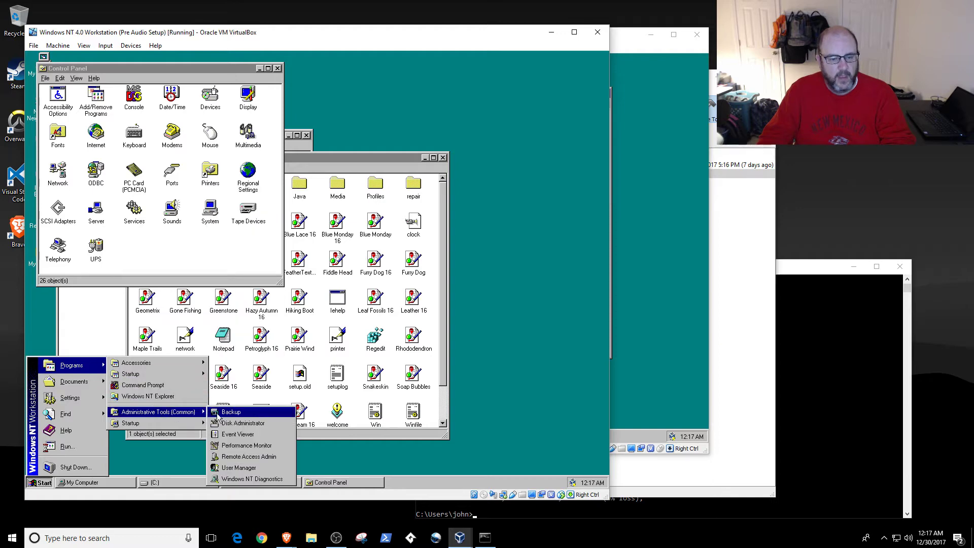
pyautogui.click(239, 434)
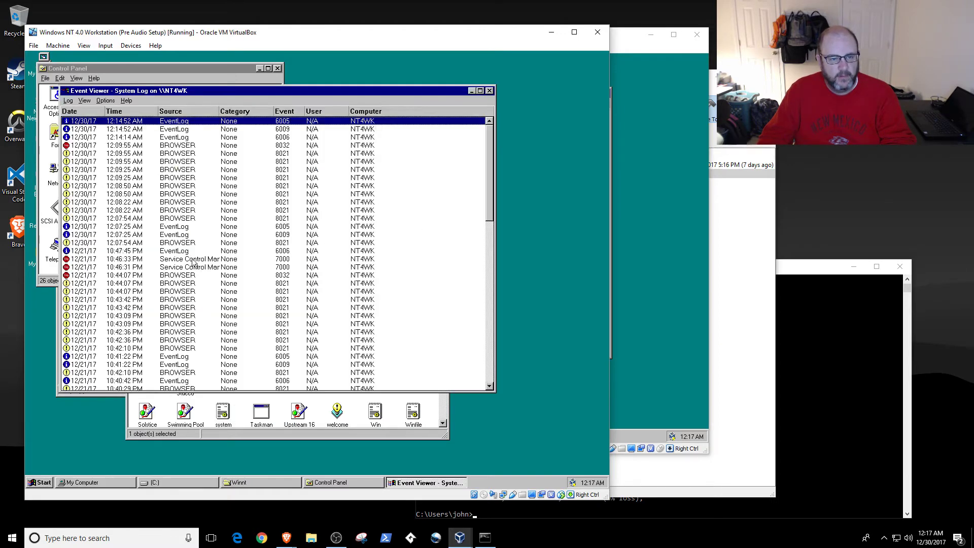
# Switch Event Viewer to the Security log and view its Log Settings without changing anything
pyautogui.click(68, 100)
pyautogui.click(74, 119)
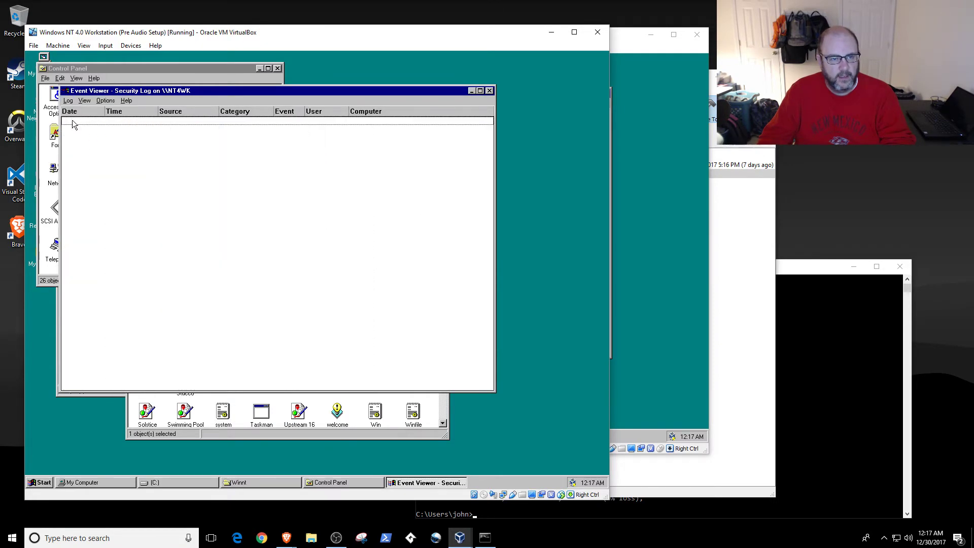
pyautogui.click(84, 100)
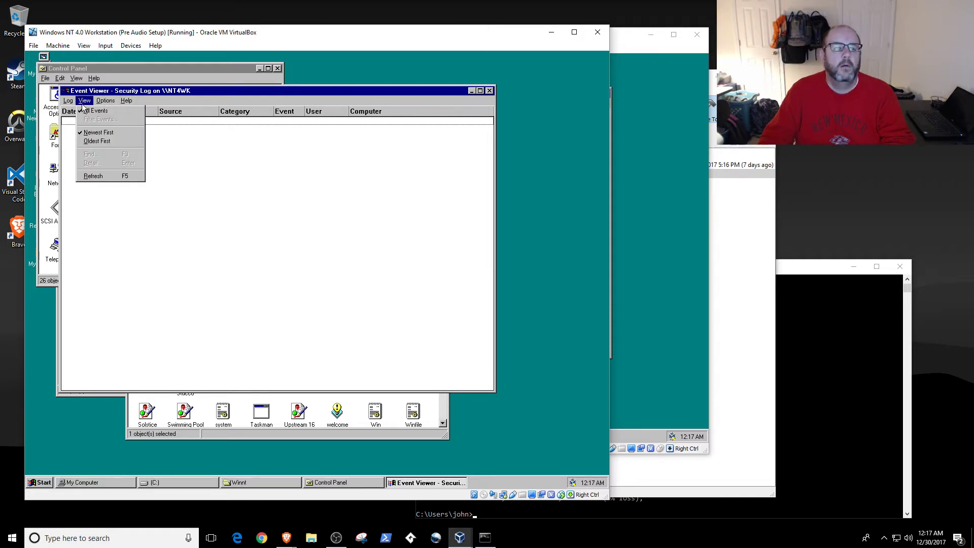
pyautogui.moveTo(111, 103)
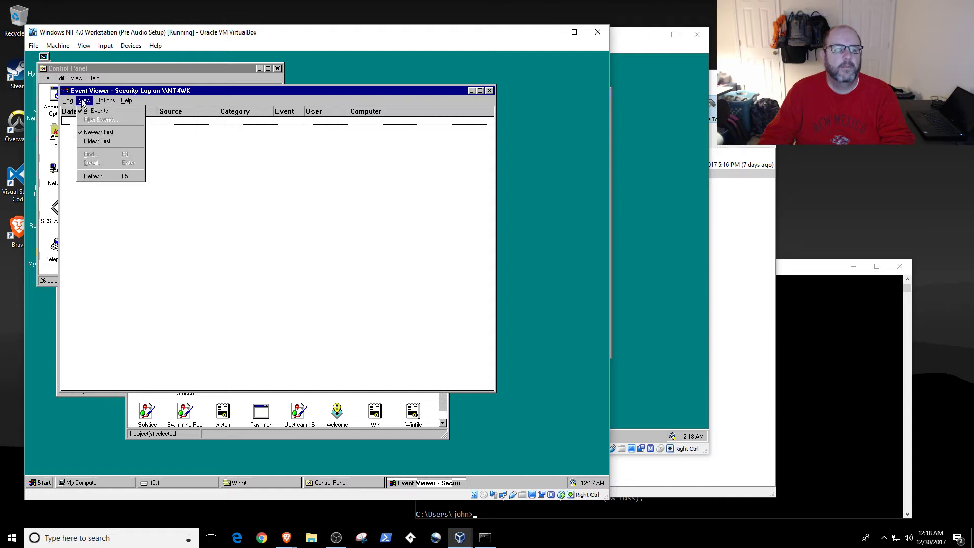
pyautogui.moveTo(66, 101)
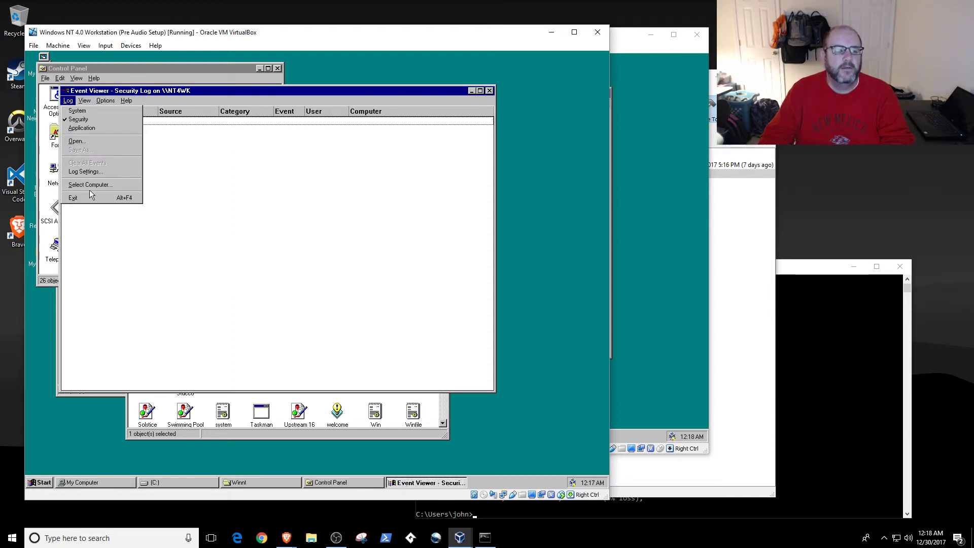
pyautogui.click(97, 173)
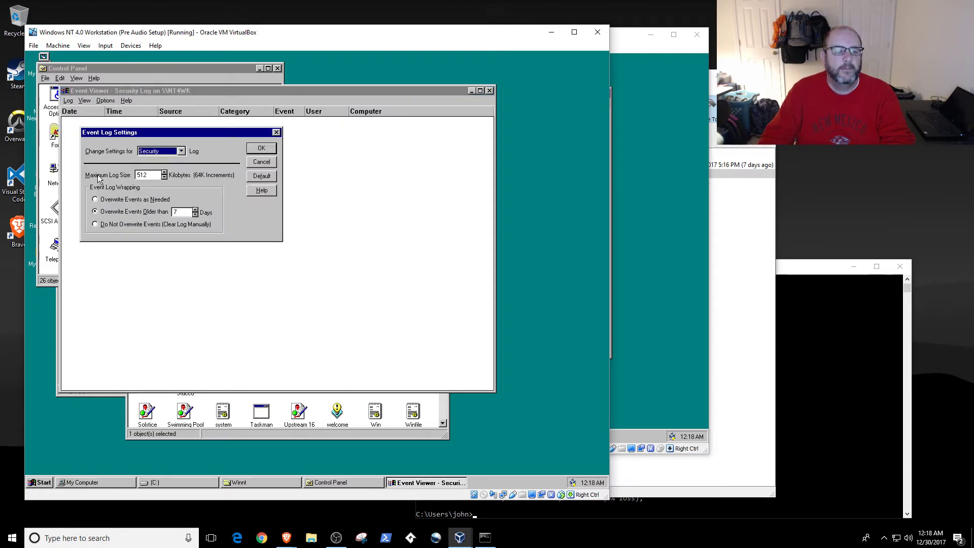
pyautogui.click(257, 163)
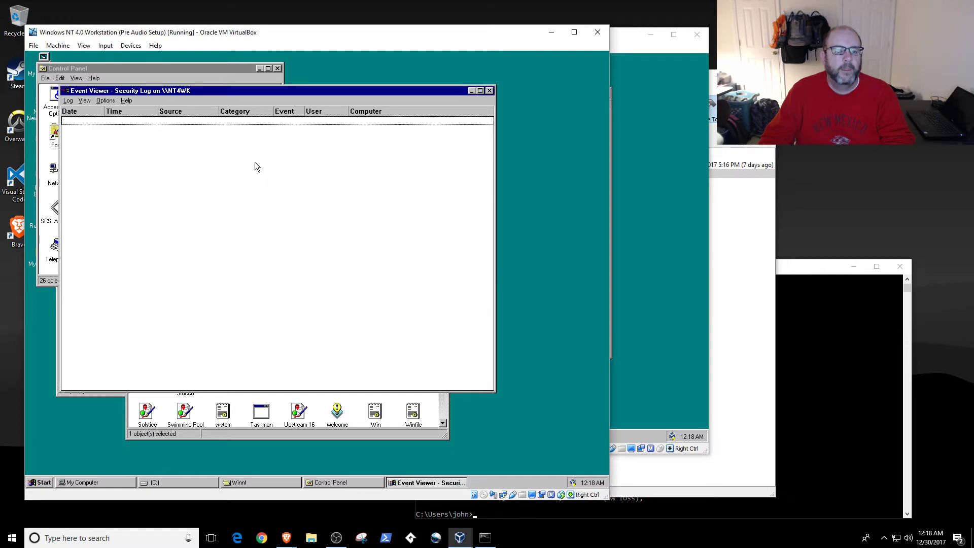
pyautogui.click(45, 481)
# Log off the workstation and bring up its logon prompt with Ctrl+Alt+Del
pyautogui.click(71, 466)
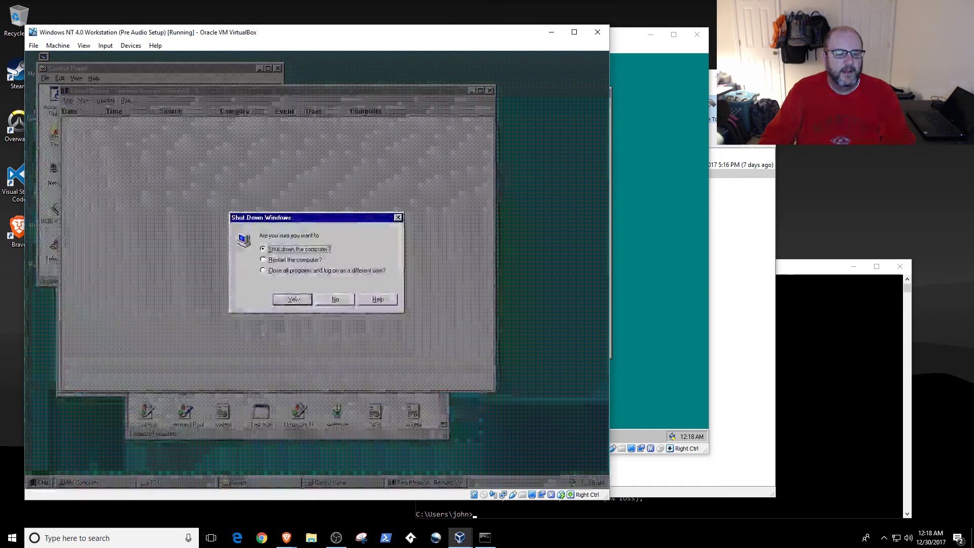
pyautogui.click(292, 299)
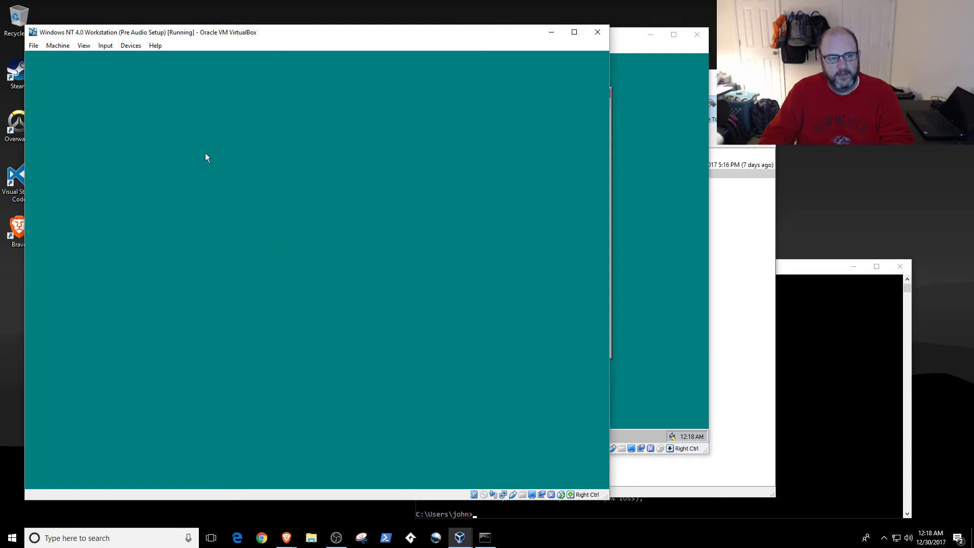
pyautogui.click(131, 45)
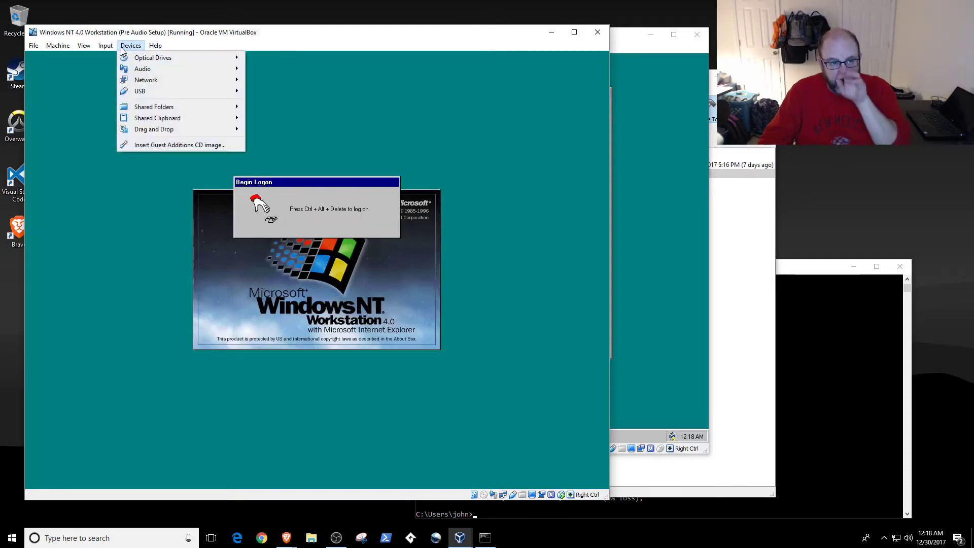
pyautogui.moveTo(105, 47)
pyautogui.moveTo(127, 58)
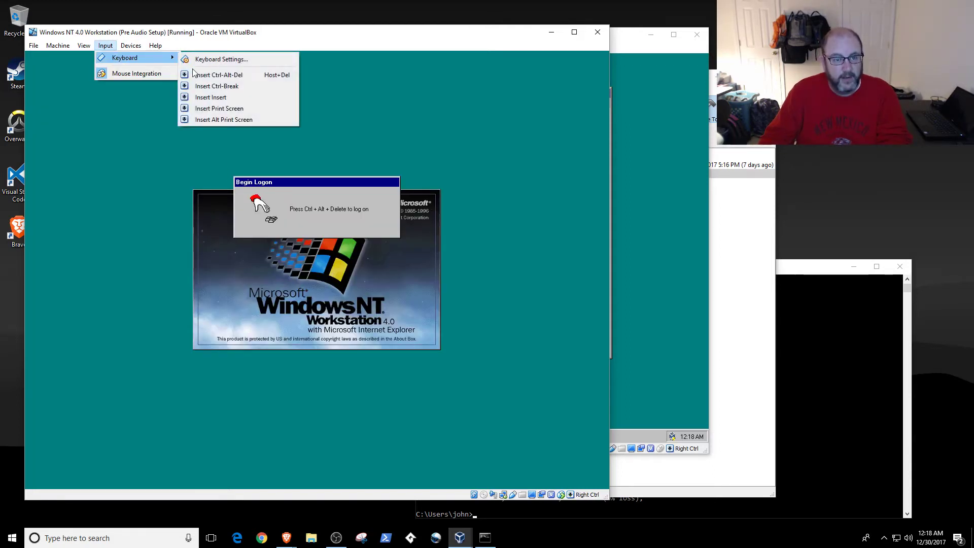
pyautogui.click(192, 74)
# Attempt the domain logon twice, dismiss both failure messages, and switch to the PDC1 VM
pyautogui.write('**********')
pyautogui.press('Return')
pyautogui.click(320, 290)
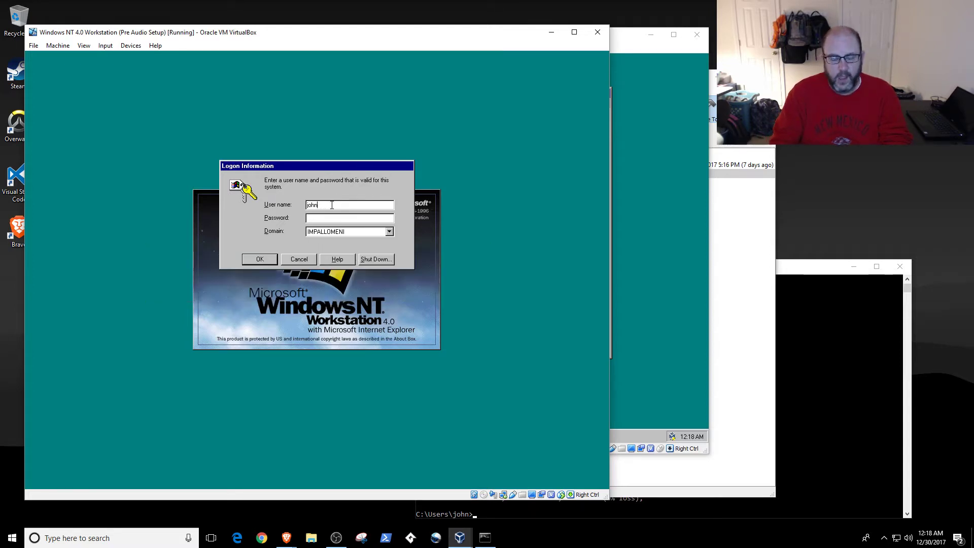
pyautogui.write('*******')
pyautogui.press('Return')
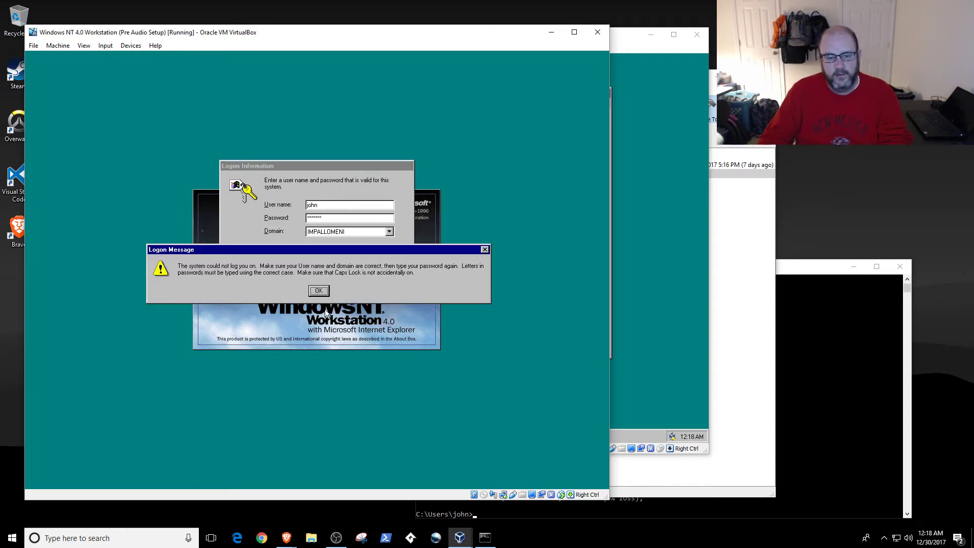
pyautogui.click(319, 290)
pyautogui.click(619, 272)
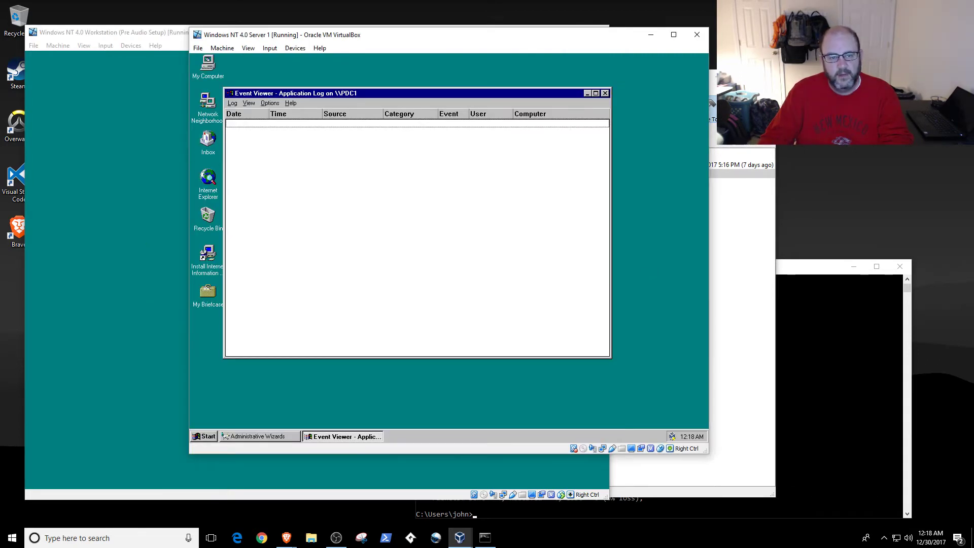
# Refresh PDC1's Application log, switch to the Security log, and refresh it too
pyautogui.click(249, 103)
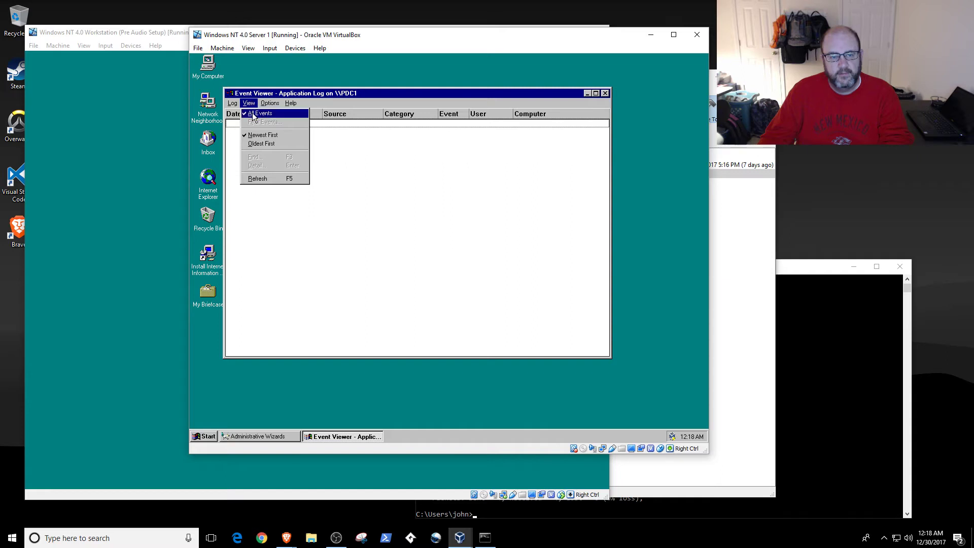
pyautogui.click(257, 178)
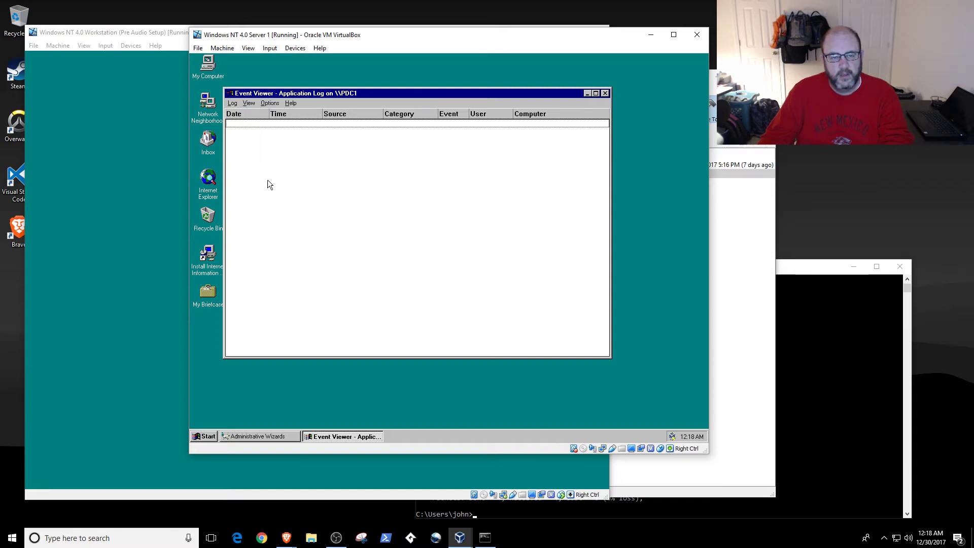
pyautogui.click(246, 102)
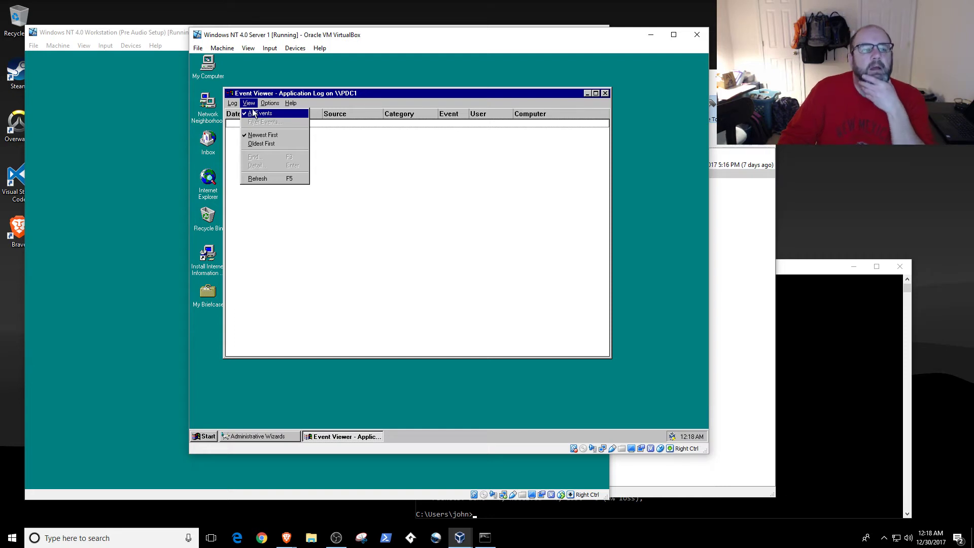
pyautogui.moveTo(234, 102)
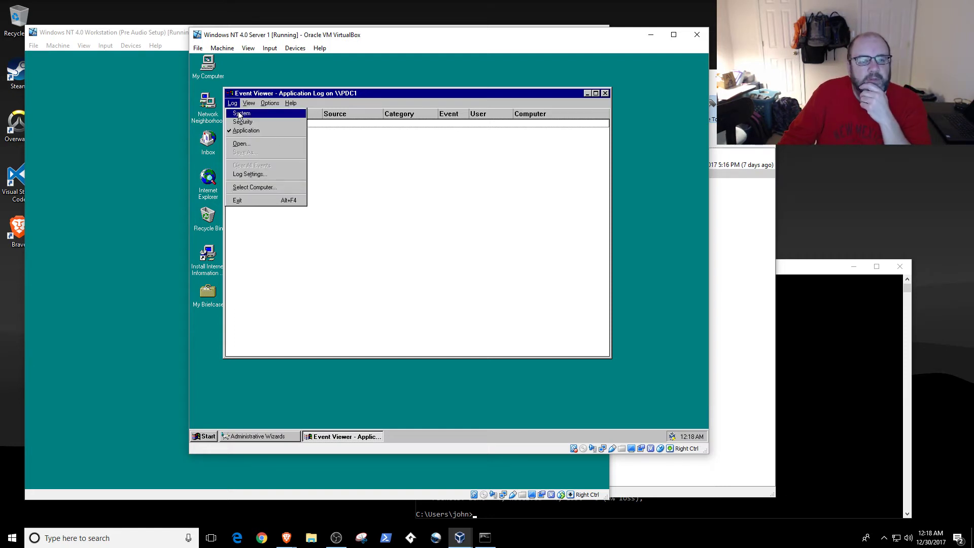
pyautogui.click(240, 122)
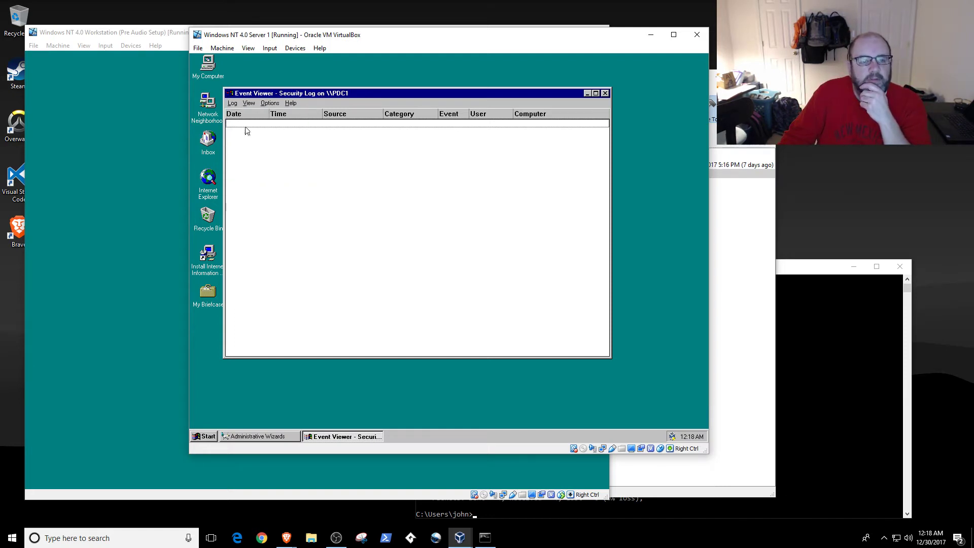
pyautogui.click(232, 102)
pyautogui.moveTo(248, 104)
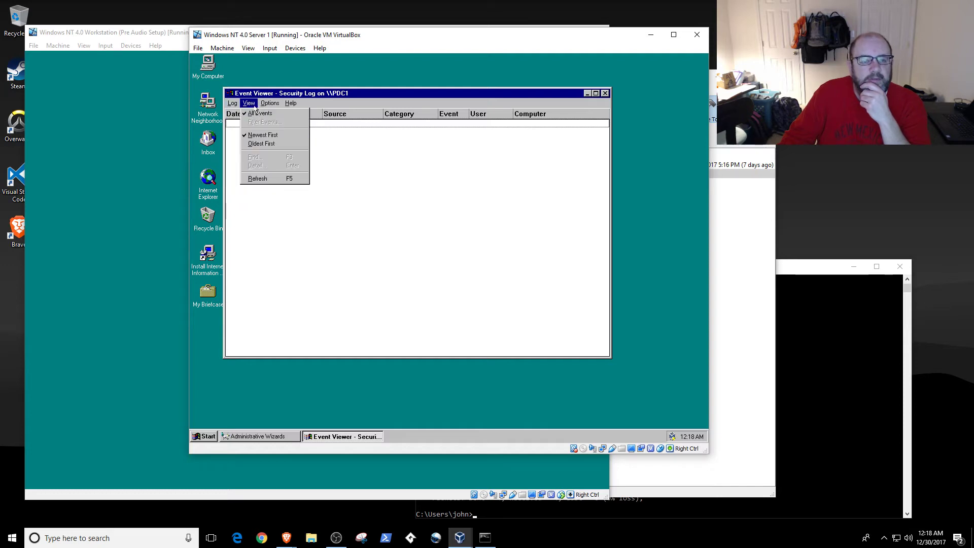
pyautogui.click(260, 179)
pyautogui.click(252, 105)
# Exit Event Viewer and open, then close, the Network Client Administrator wizard
pyautogui.moveTo(272, 104)
pyautogui.moveTo(232, 103)
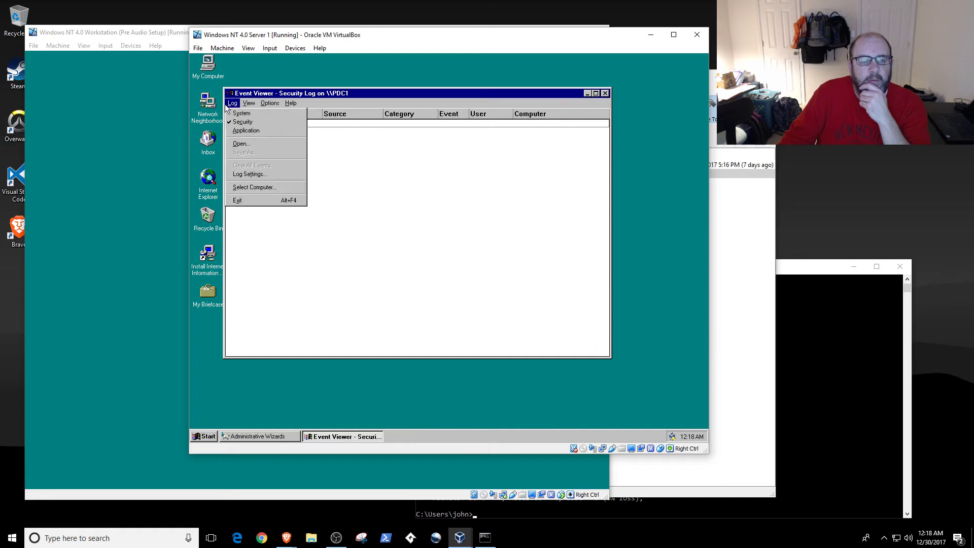
pyautogui.click(259, 202)
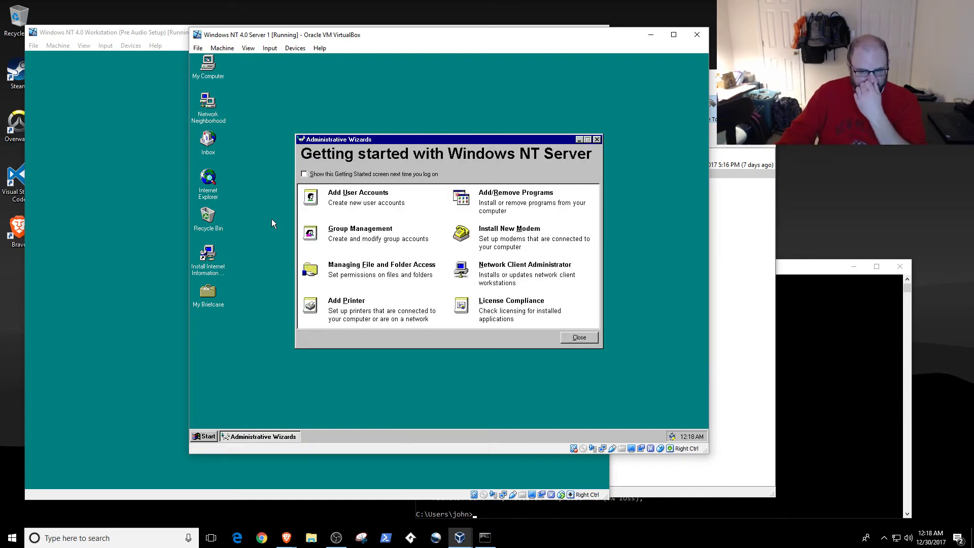
pyautogui.click(513, 262)
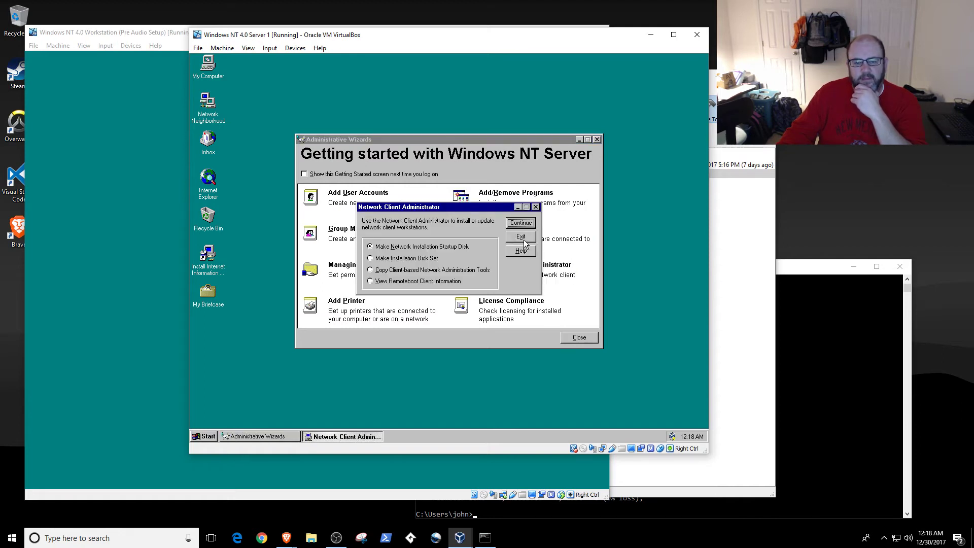
pyautogui.click(523, 241)
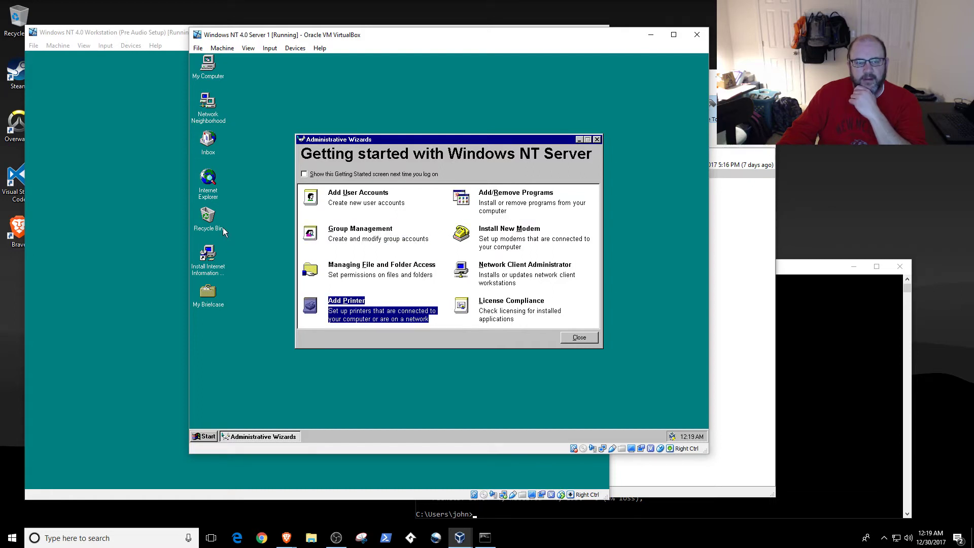
pyautogui.click(209, 437)
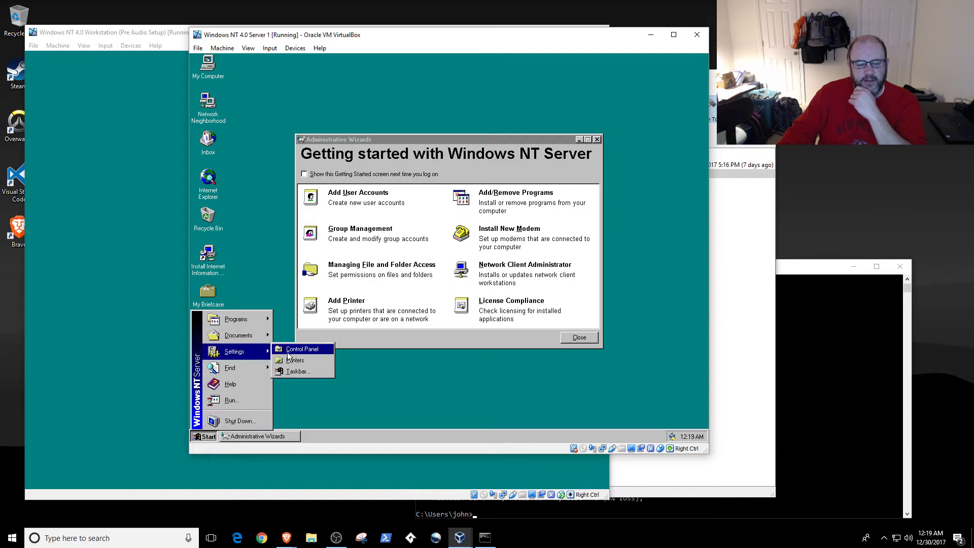
# Browse the server's Control Panel Devices list down to WINS Client(TCP/IP), then close it
pyautogui.click(287, 354)
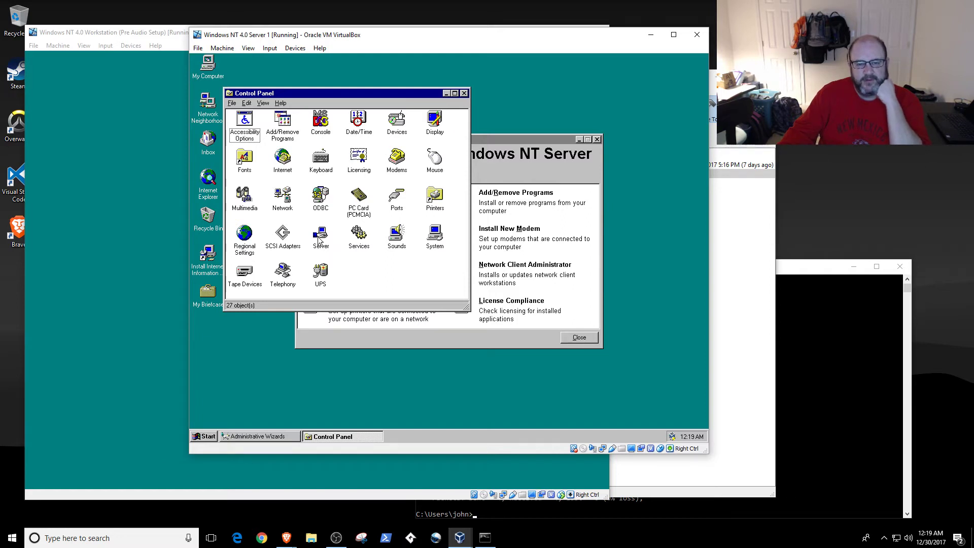
pyautogui.doubleClick(395, 122)
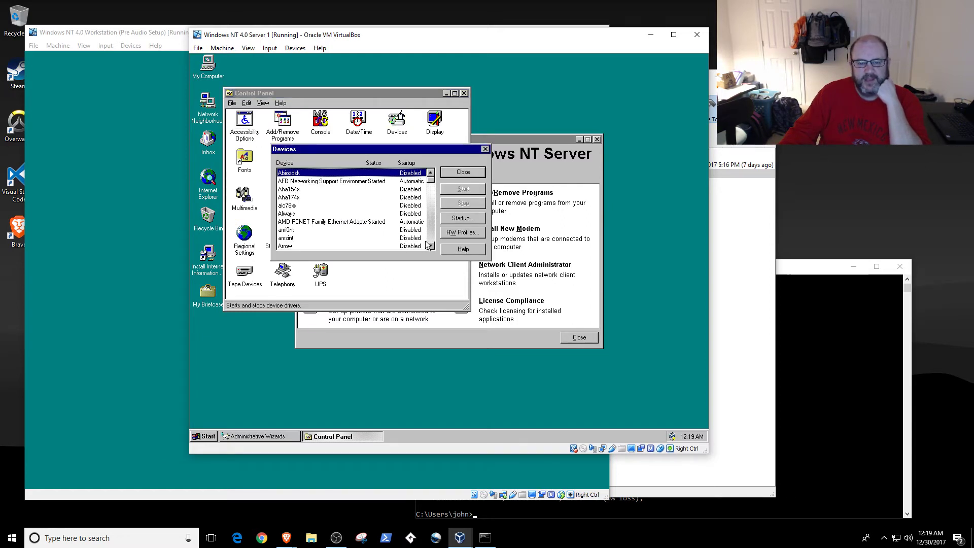
pyautogui.click(430, 246)
pyautogui.click(430, 246)
pyautogui.doubleClick(430, 246)
pyautogui.click(430, 246)
pyautogui.click(430, 246)
pyautogui.click(430, 246)
pyautogui.click(430, 246)
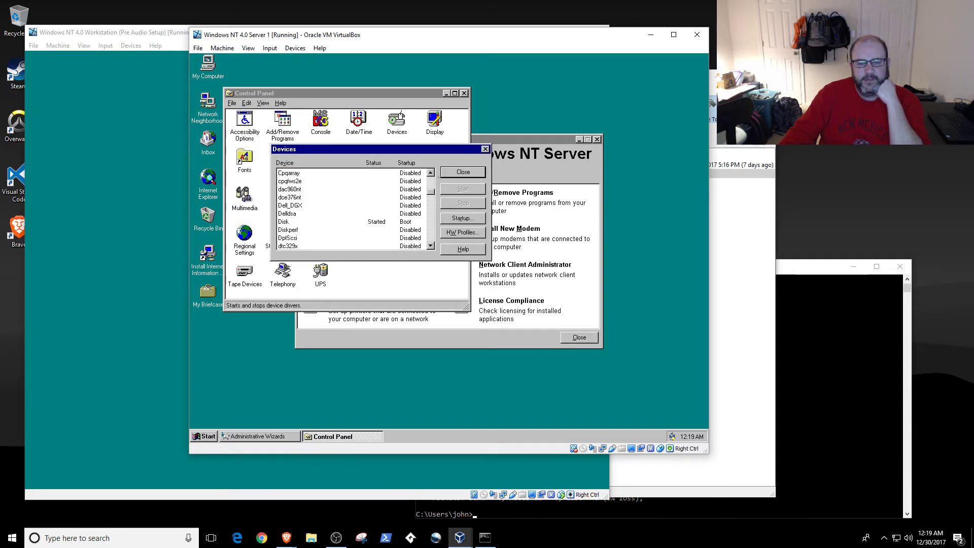
pyautogui.moveTo(430, 191); pyautogui.dragTo(429, 244)
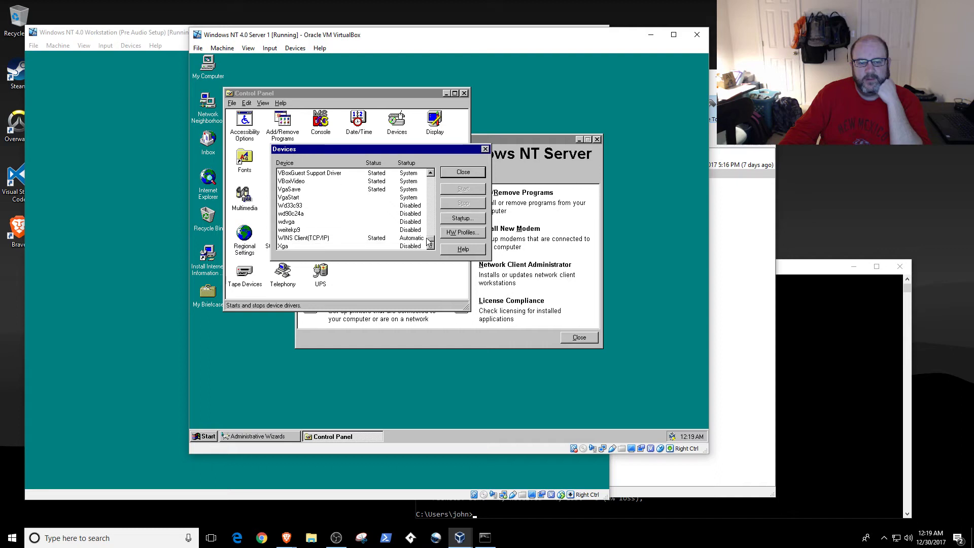
pyautogui.click(334, 239)
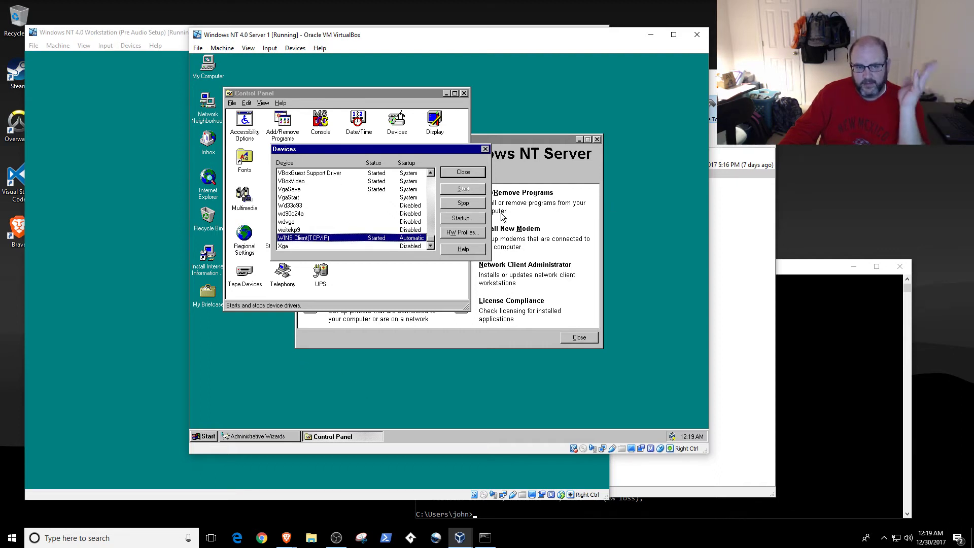
pyautogui.click(474, 173)
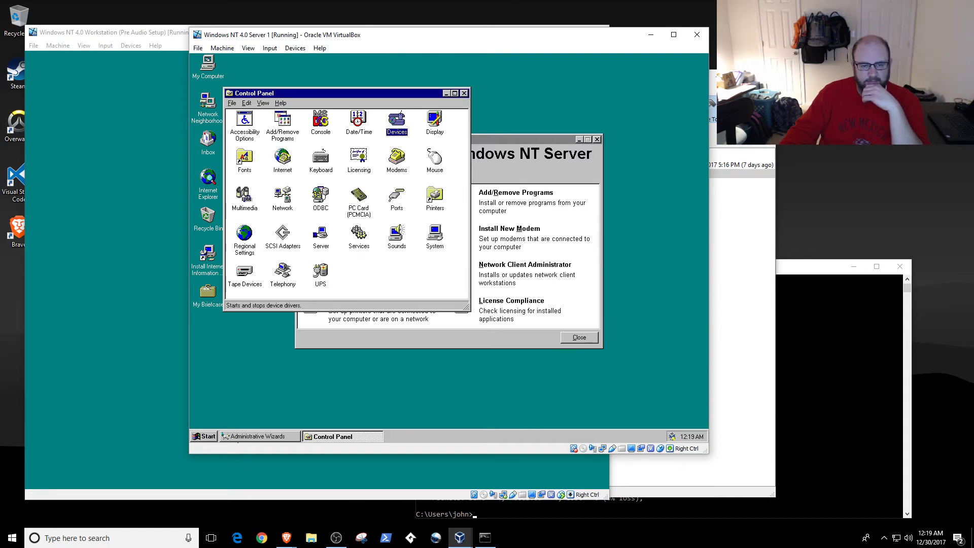
# Open Control Panel Services, scroll to the end of the list, and bring up the workstation's logon prompt
pyautogui.click(205, 436)
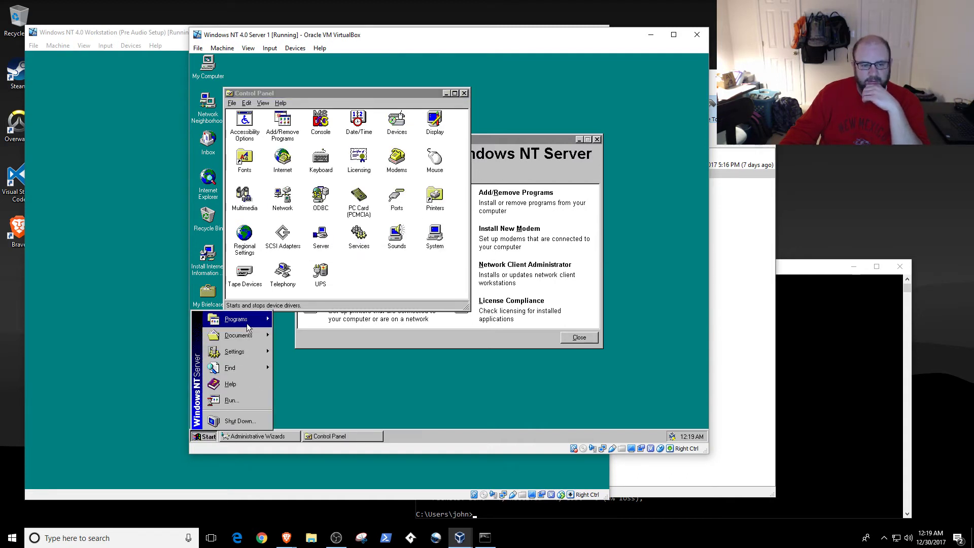
pyautogui.moveTo(247, 327)
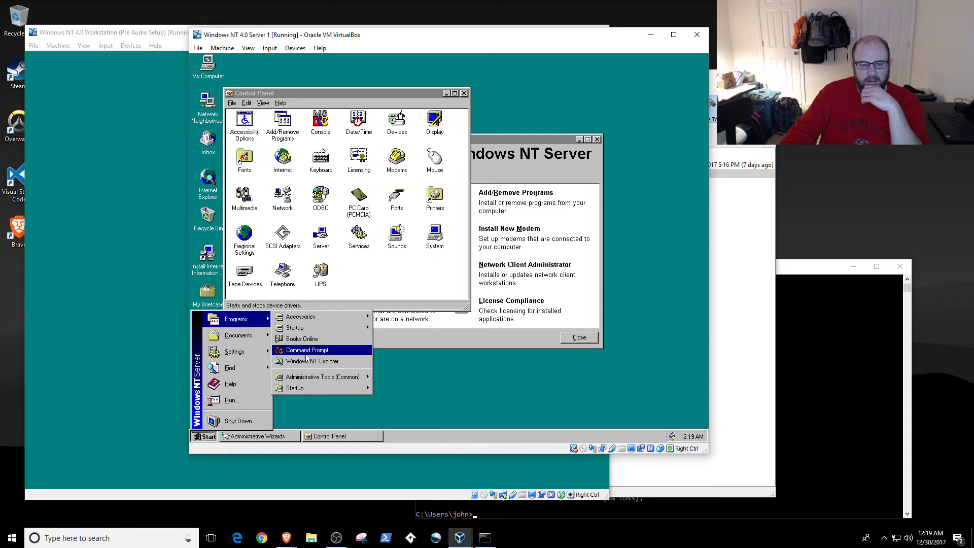
pyautogui.moveTo(325, 376)
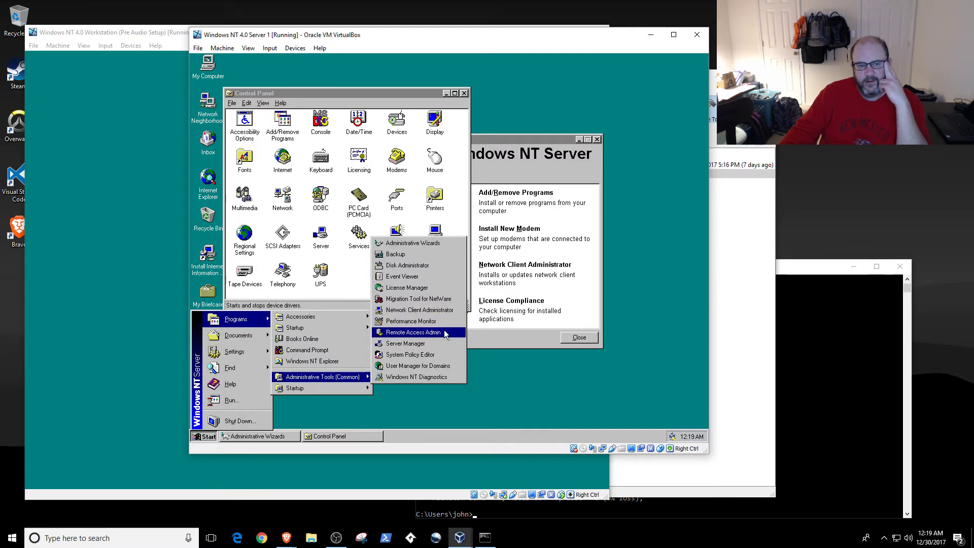
pyautogui.click(355, 234)
pyautogui.doubleClick(355, 234)
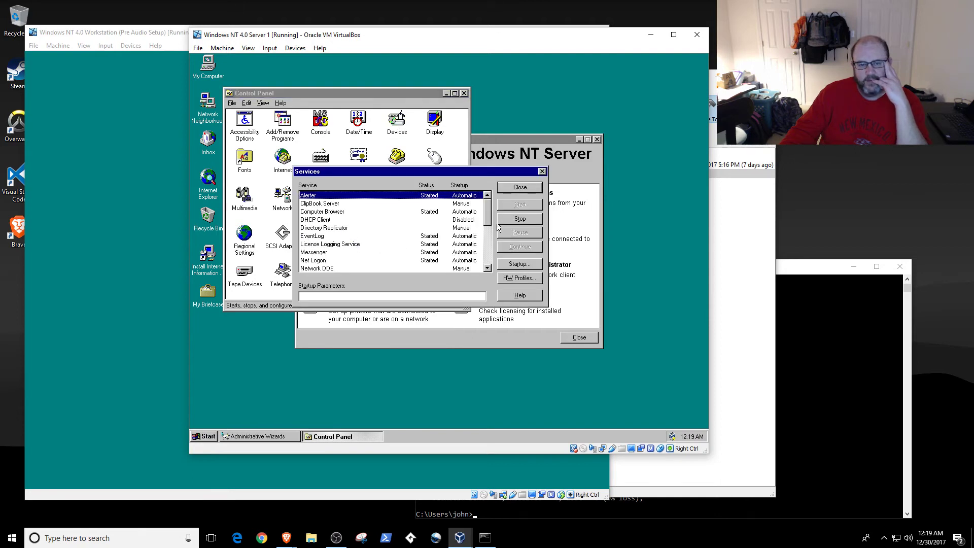
pyautogui.scroll(-4, 491, 238)
pyautogui.moveTo(492, 239); pyautogui.dragTo(492, 257)
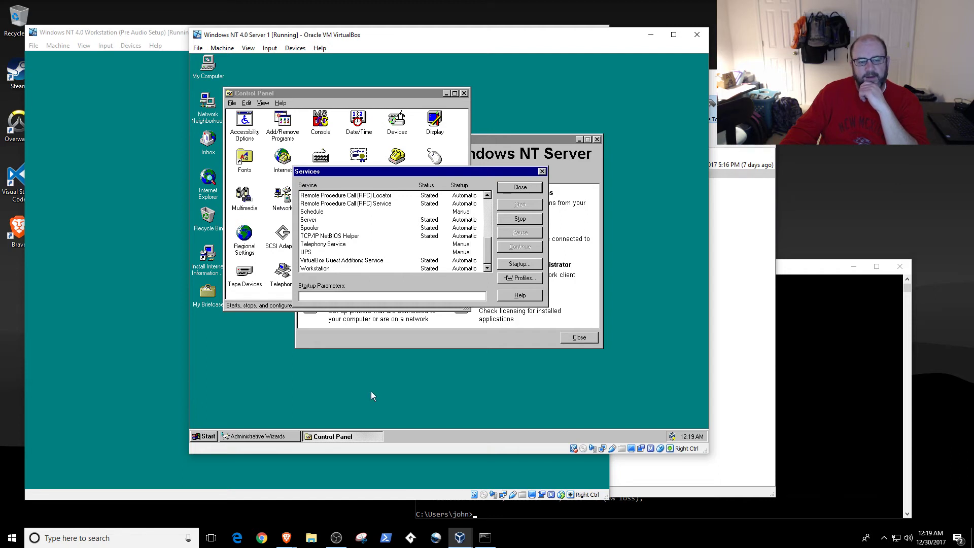
pyautogui.click(154, 269)
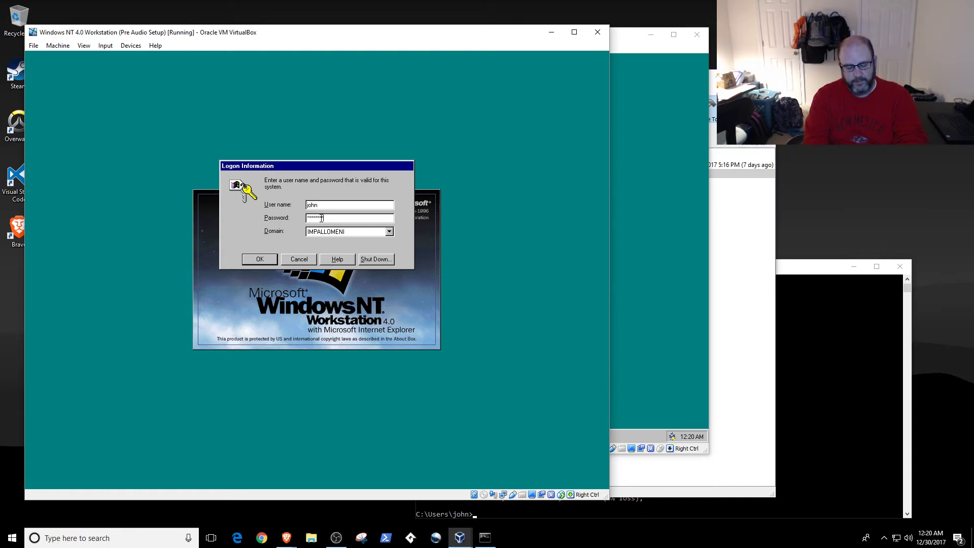
# Log the workstation on to the IMPALLOMENI domain, run cmd, and dismiss the Welcome screen
pyautogui.press('Return')
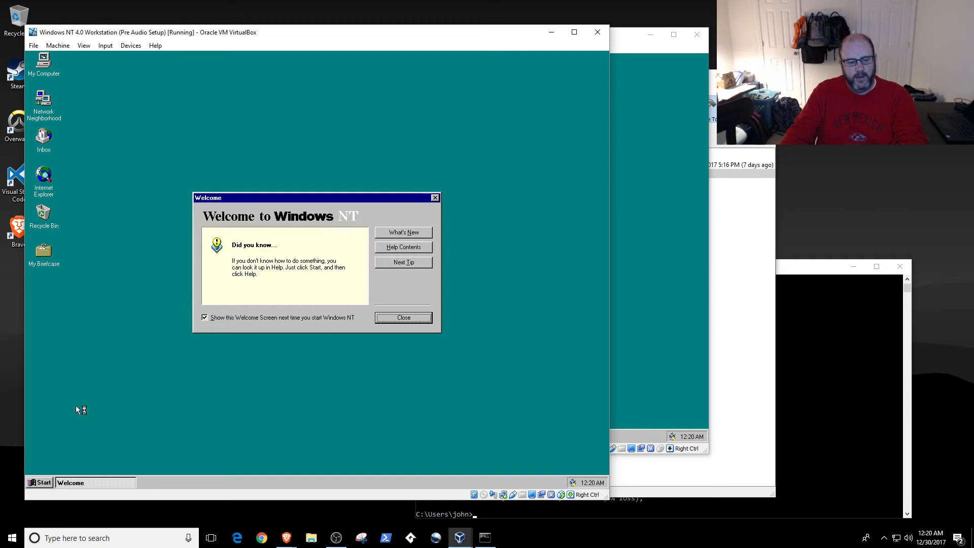
pyautogui.click(40, 482)
pyautogui.click(60, 445)
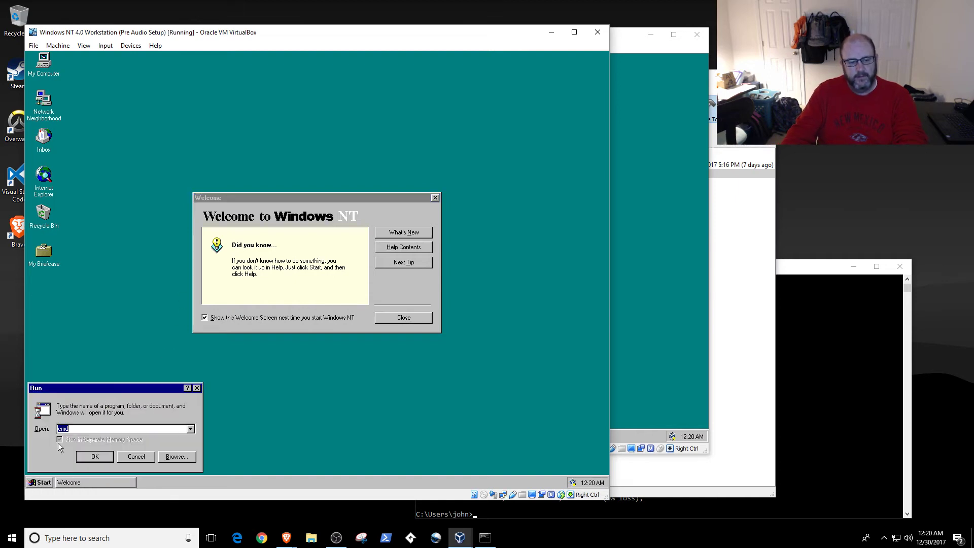
pyautogui.press('Return')
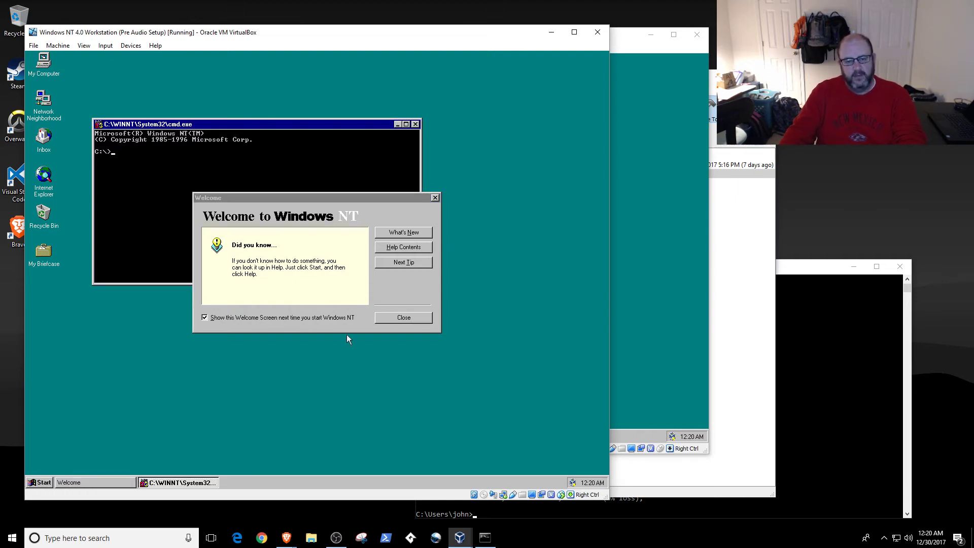
pyautogui.click(403, 317)
# Close the server's Administrative Wizards, Services and Control Panel windows, and rearrange both VM windows
pyautogui.hotkey('alt', 'Tab')
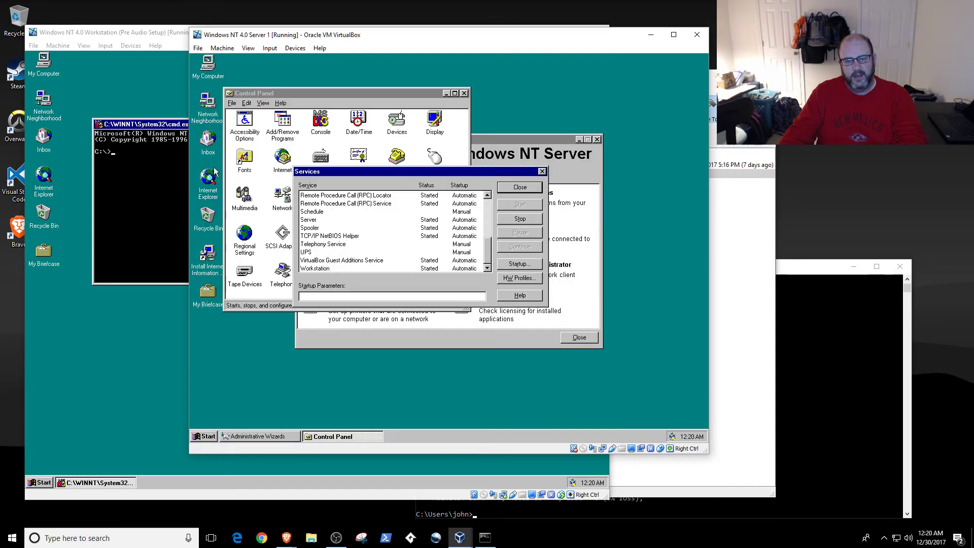
pyautogui.click(579, 338)
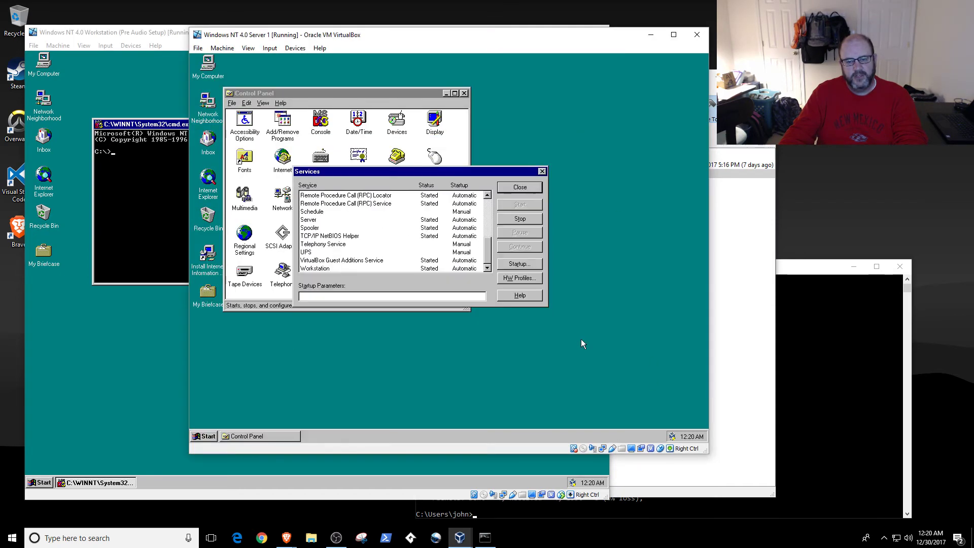
pyautogui.click(525, 186)
pyautogui.click(464, 94)
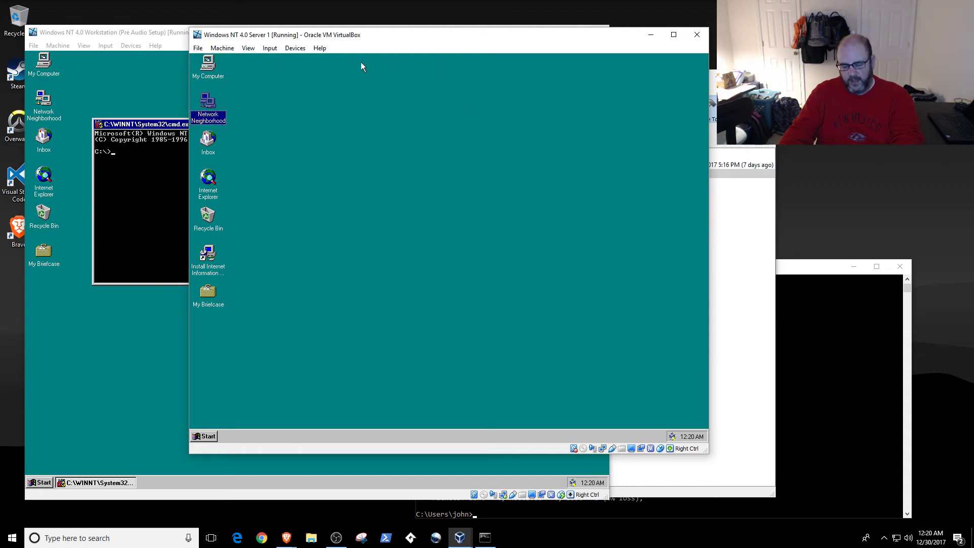
pyautogui.moveTo(516, 38); pyautogui.dragTo(536, 44)
pyautogui.moveTo(377, 61); pyautogui.dragTo(464, 96)
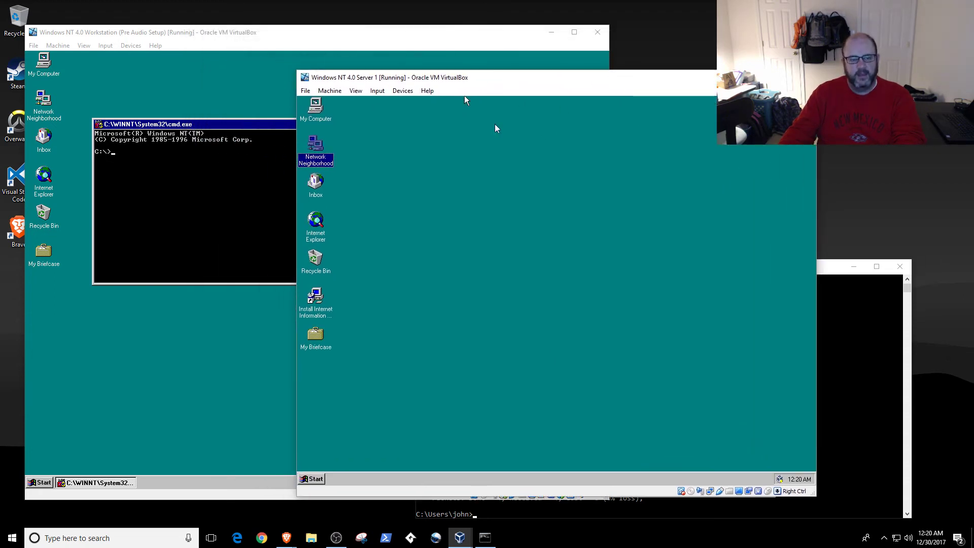
pyautogui.click(247, 176)
pyautogui.moveTo(616, 79); pyautogui.dragTo(772, 110)
pyautogui.moveTo(620, 131); pyautogui.dragTo(673, 104)
pyautogui.click(453, 103)
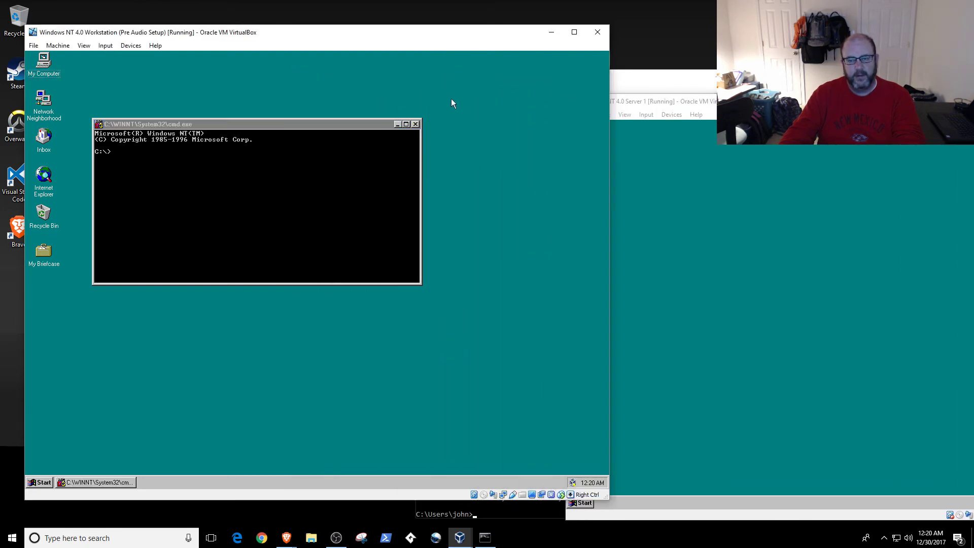
# Begin typing net send at the workstation prompt and check PDC1's name in Network properties
pyautogui.click(201, 156)
pyautogui.write('net send')
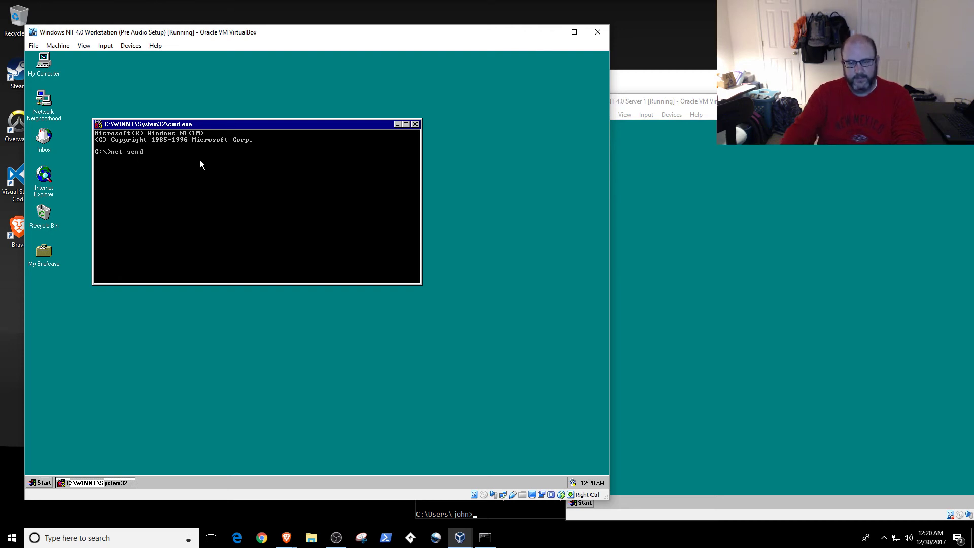
pyautogui.click(624, 213)
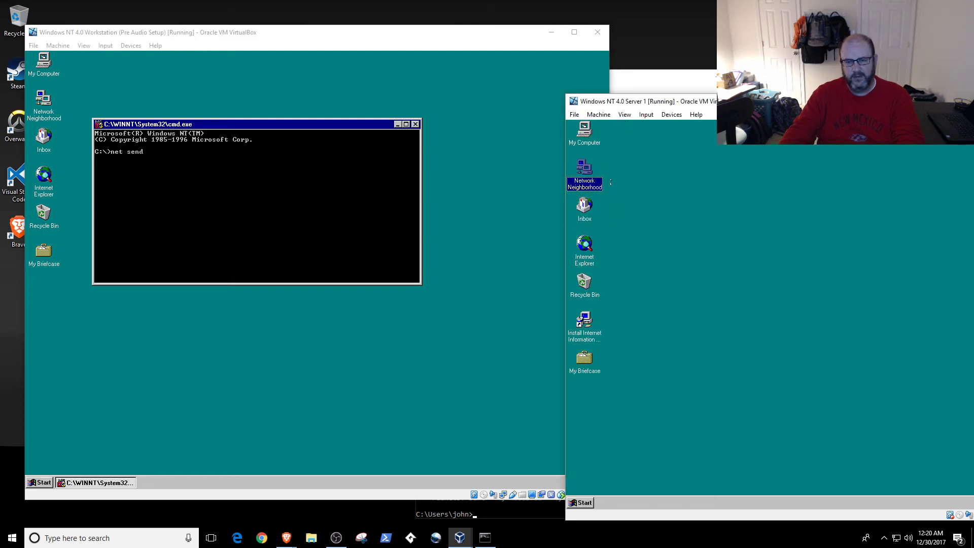
pyautogui.rightClick(592, 174)
pyautogui.click(615, 254)
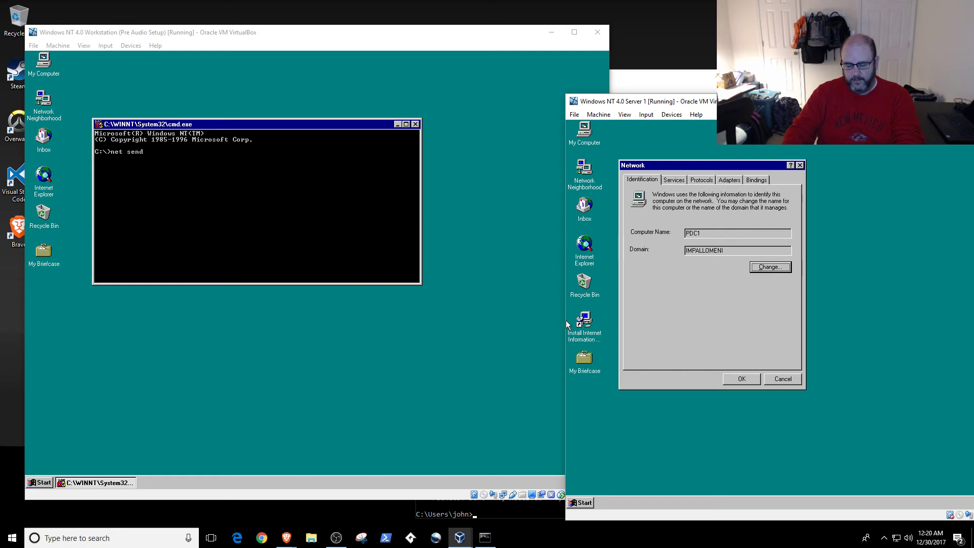
pyautogui.click(285, 203)
# Run net send pdc1 "help I am stuck" and acknowledge the message on PDC1
pyautogui.write('pdc1 ""')
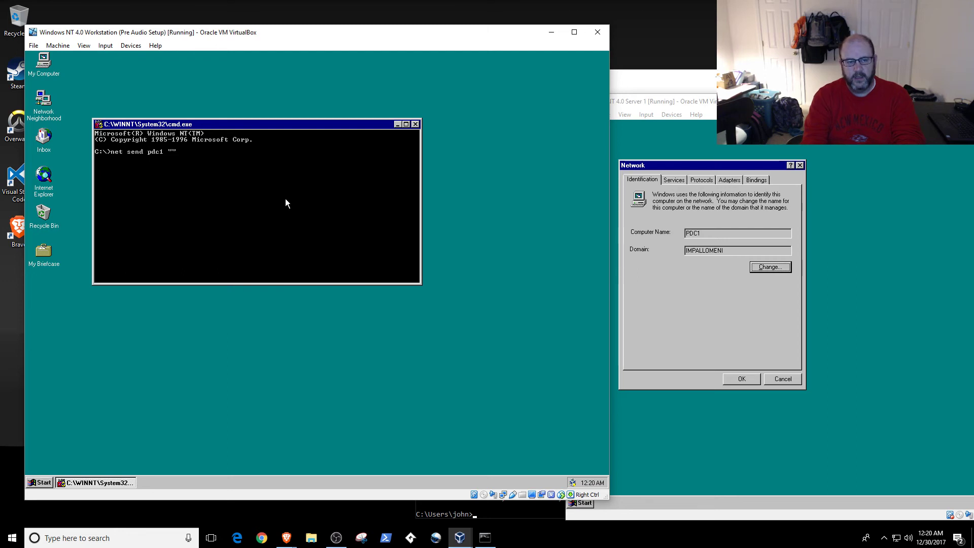
pyautogui.press('Left')
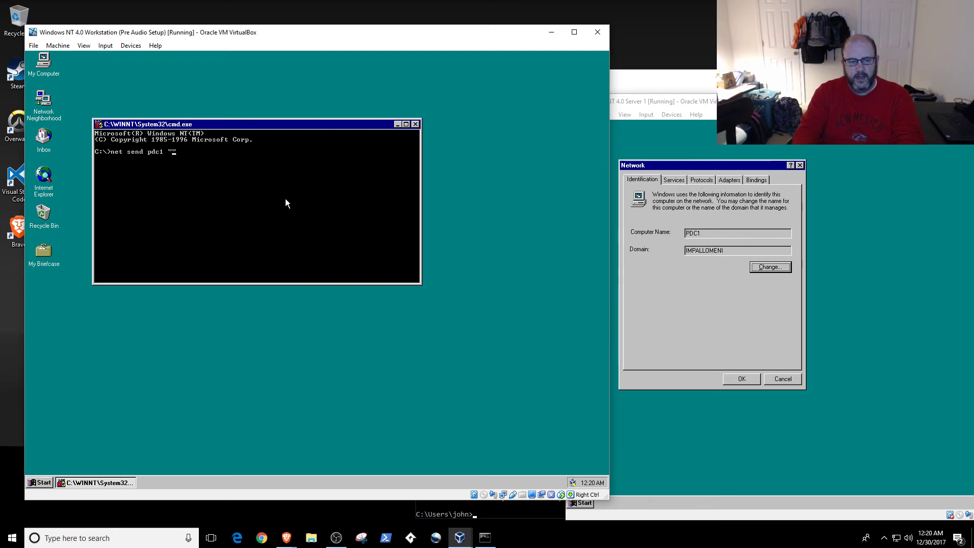
pyautogui.write('help I am stuck"')
pyautogui.press('Return')
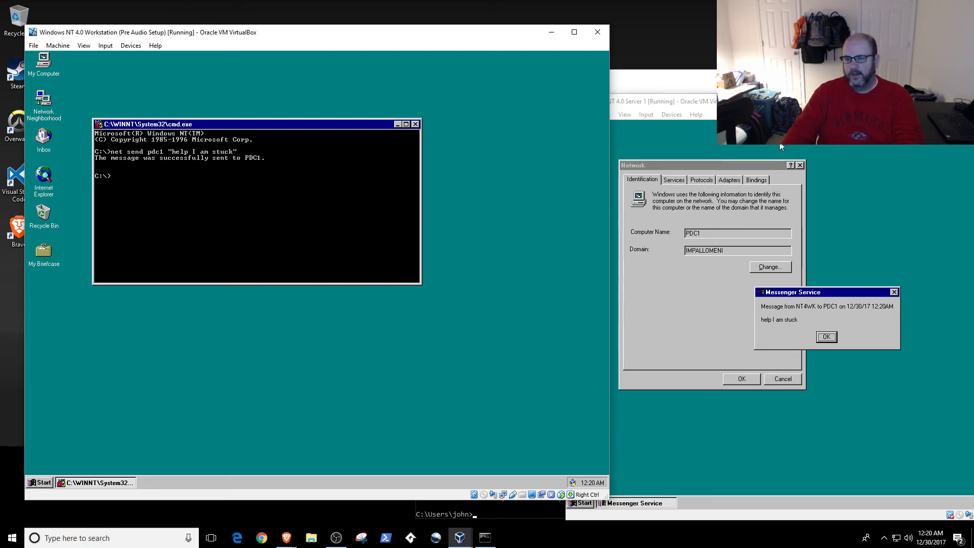
pyautogui.click(565, 321)
pyautogui.moveTo(659, 101); pyautogui.dragTo(450, 69)
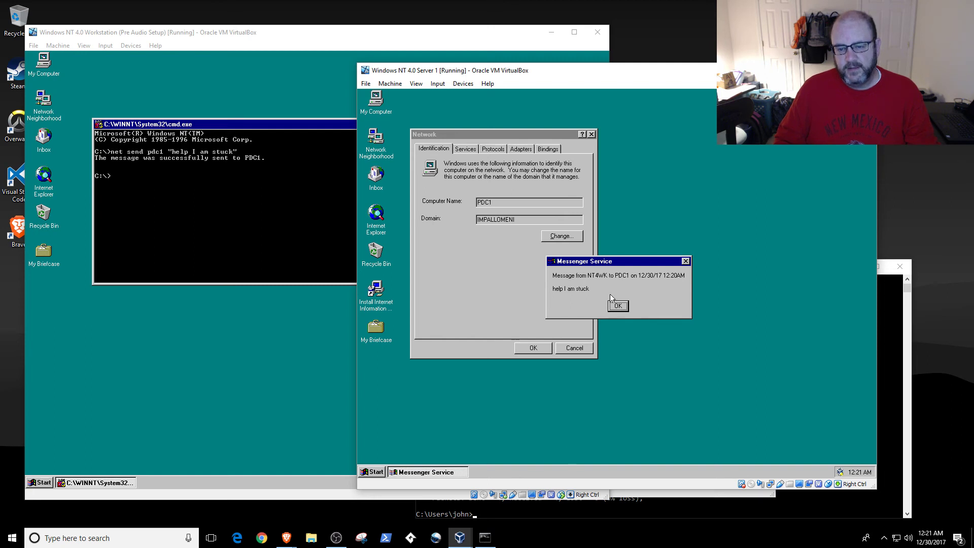
pyautogui.click(615, 306)
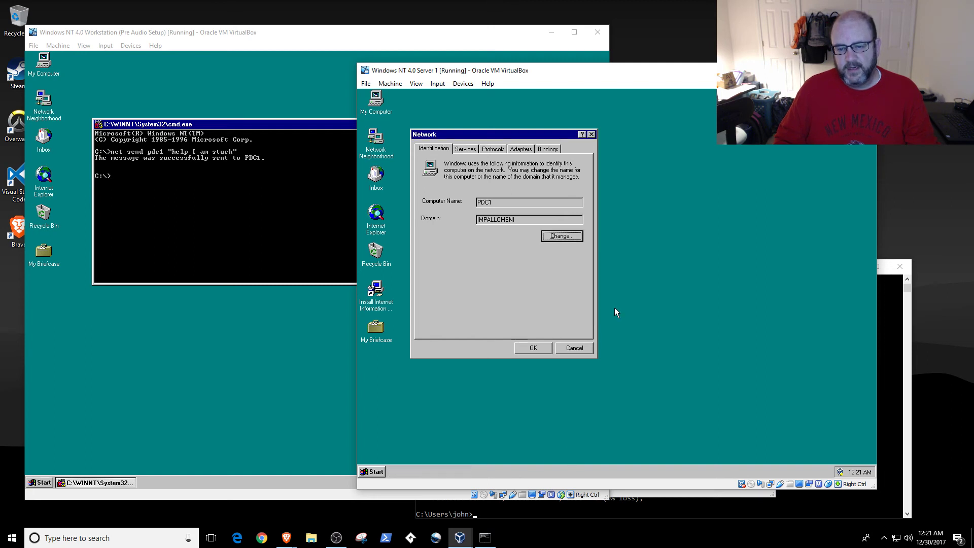
# Close PDC1's Network dialog, send "Thanks for watching" to pdc1, and acknowledge it on the server
pyautogui.click(571, 347)
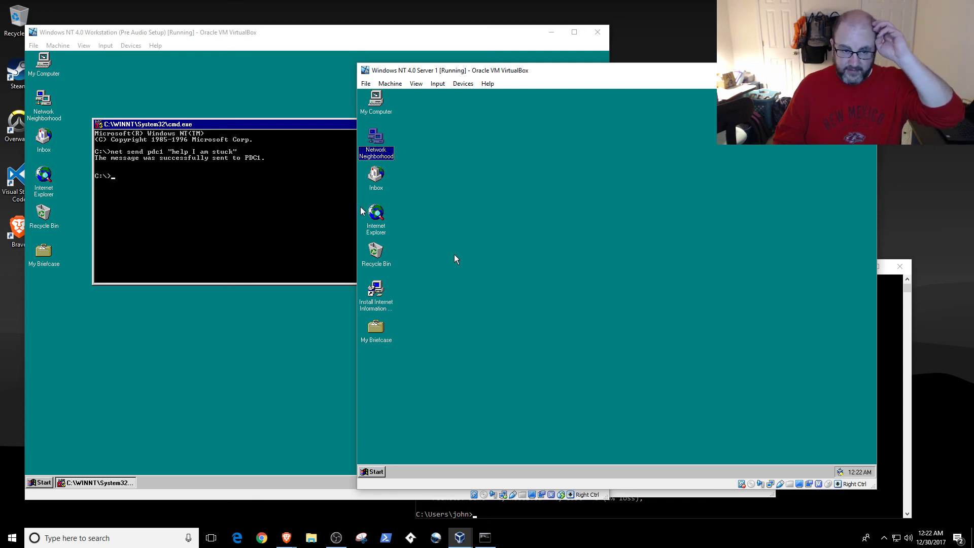
pyautogui.click(255, 194)
pyautogui.press('Up')
pyautogui.press('BackSpace')
pyautogui.press('BackSpace')
pyautogui.press('BackSpace')
pyautogui.press('BackSpace')
pyautogui.press('BackSpace')
pyautogui.press('BackSpace')
pyautogui.press('BackSpace')
pyautogui.press('BackSpace')
pyautogui.press('BackSpace')
pyautogui.press('BackSpace')
pyautogui.press('BackSpace')
pyautogui.press('BackSpace')
pyautogui.press('BackSpace')
pyautogui.press('BackSpace')
pyautogui.press('BackSpace')
pyautogui.press('BackSpace')
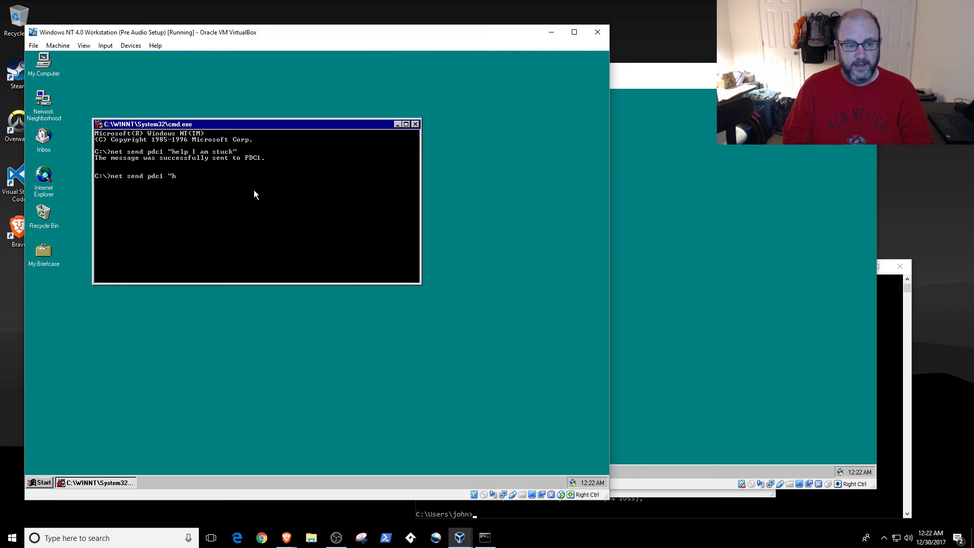
pyautogui.write('Thanks for w')
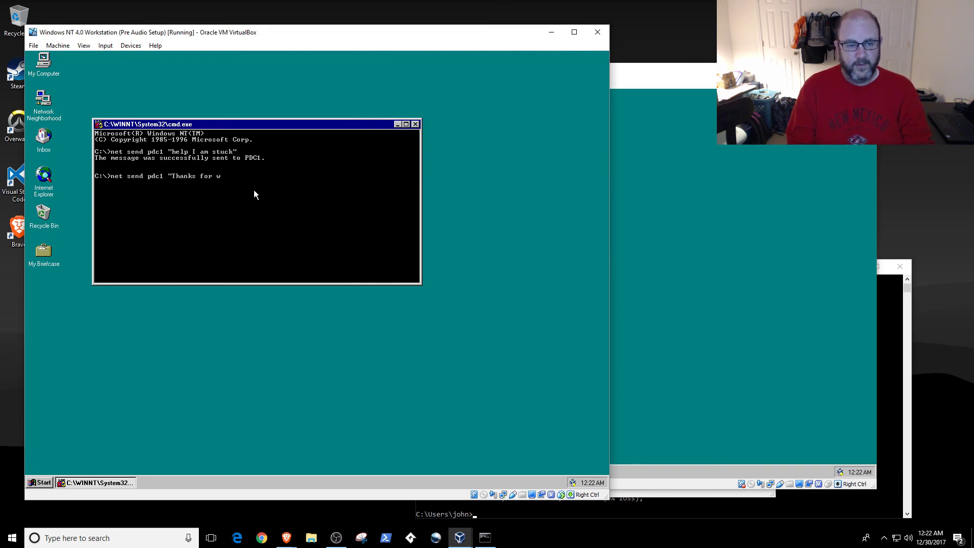
pyautogui.write('atching')
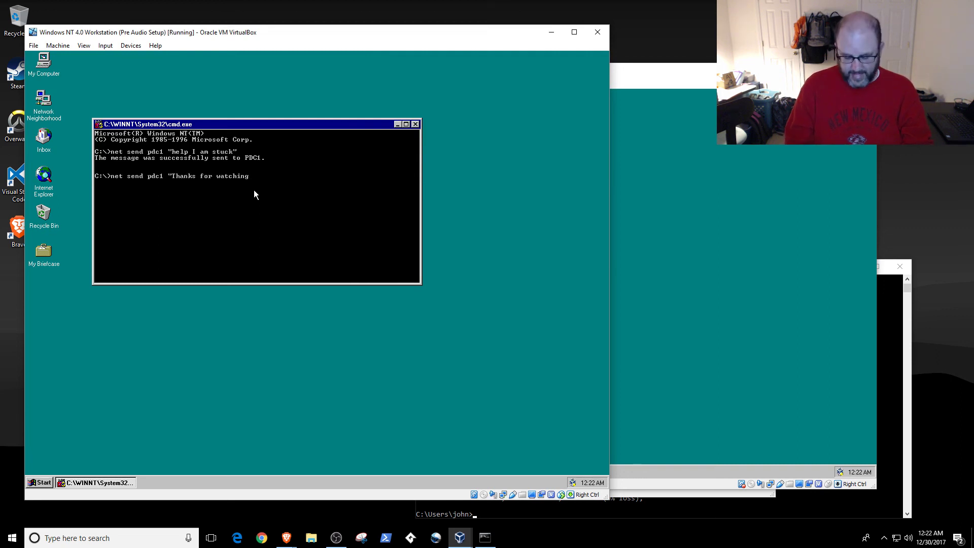
pyautogui.write('"')
pyautogui.press('Return')
pyautogui.click(638, 241)
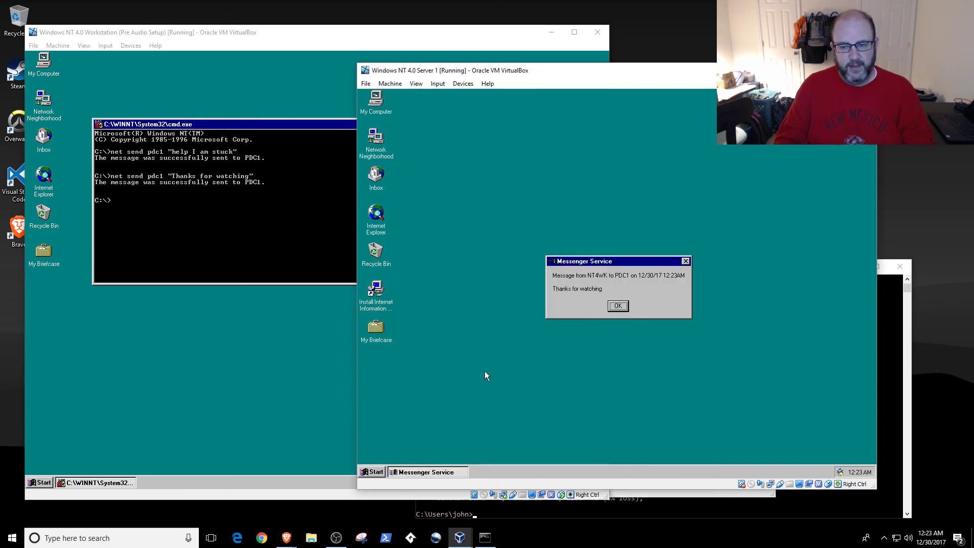
pyautogui.click(614, 308)
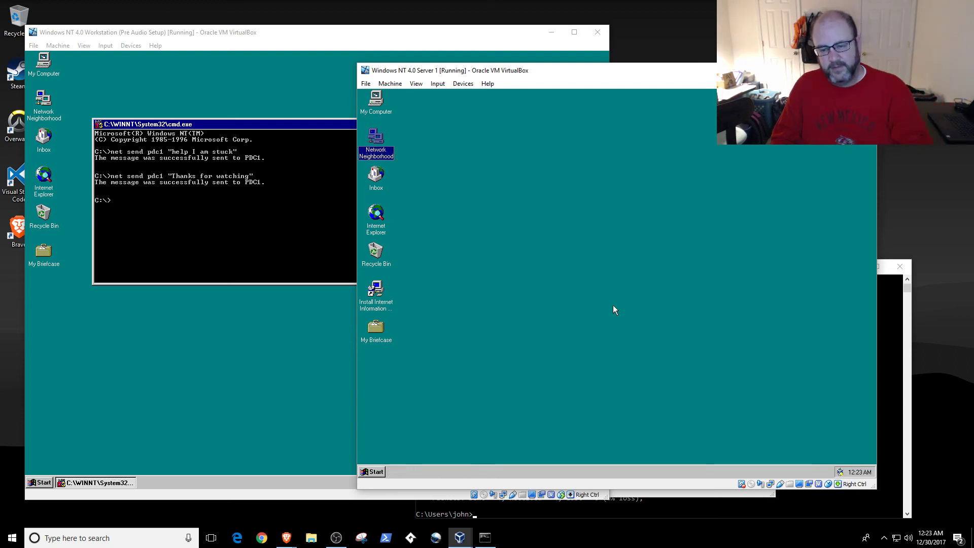